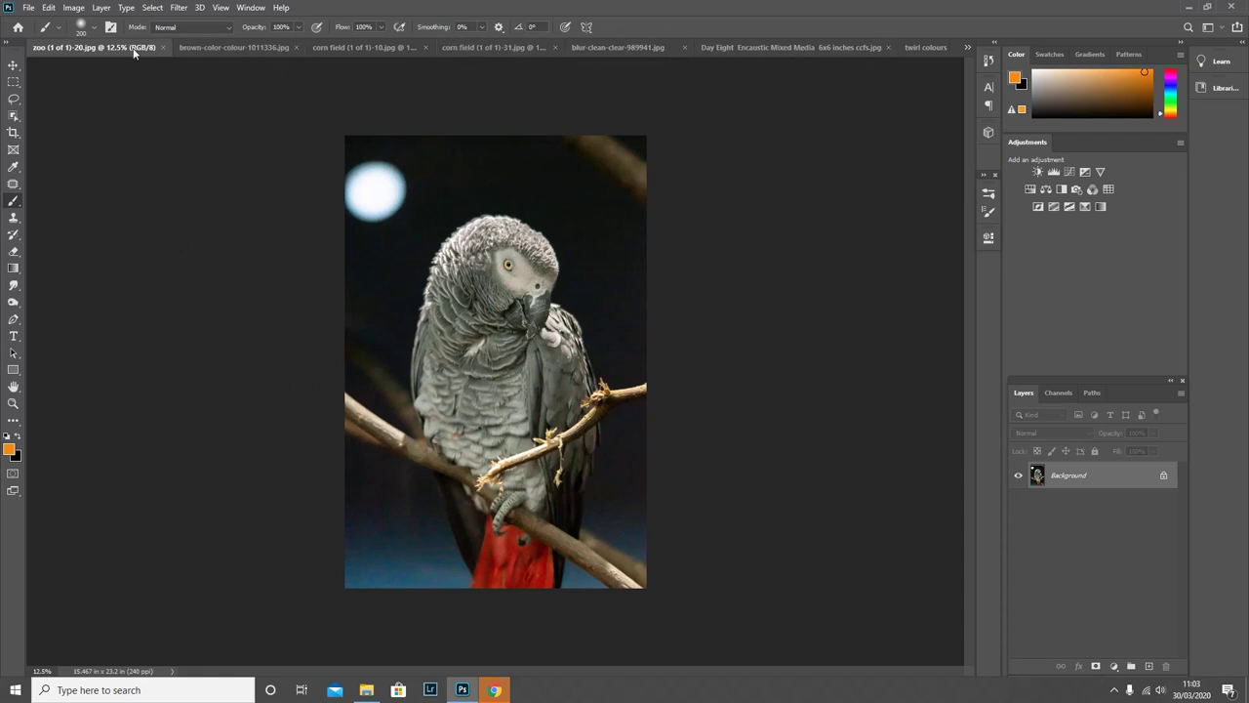
- Look through the open source images, from the crumpled brown paper to the encaustic texture, and return to the parrot photo zoo (1 of 1)-20.jpg
click(214, 47)
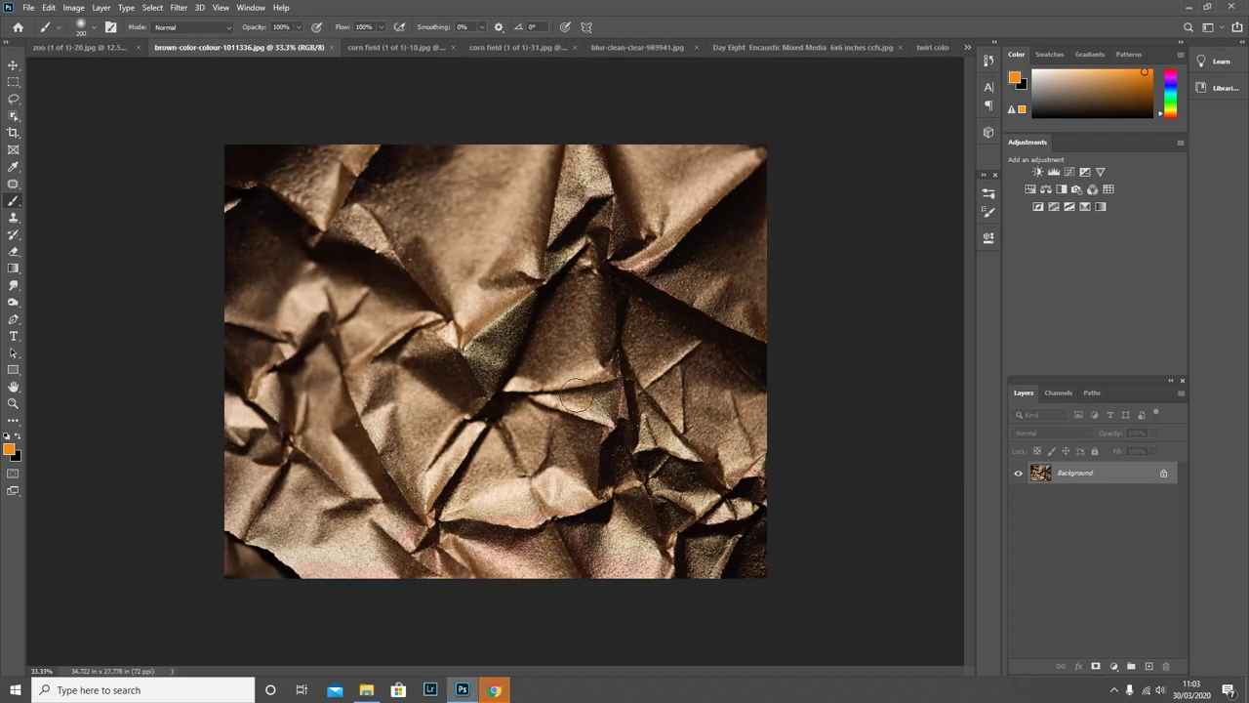
click(402, 47)
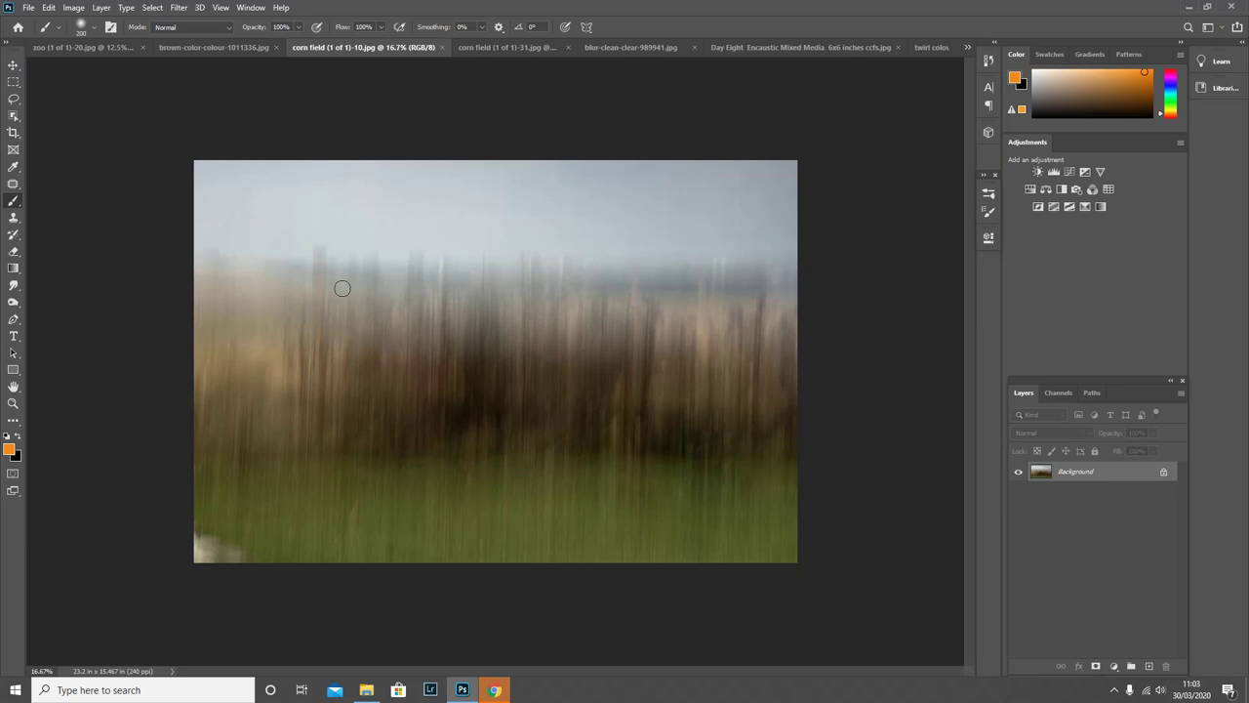
click(493, 49)
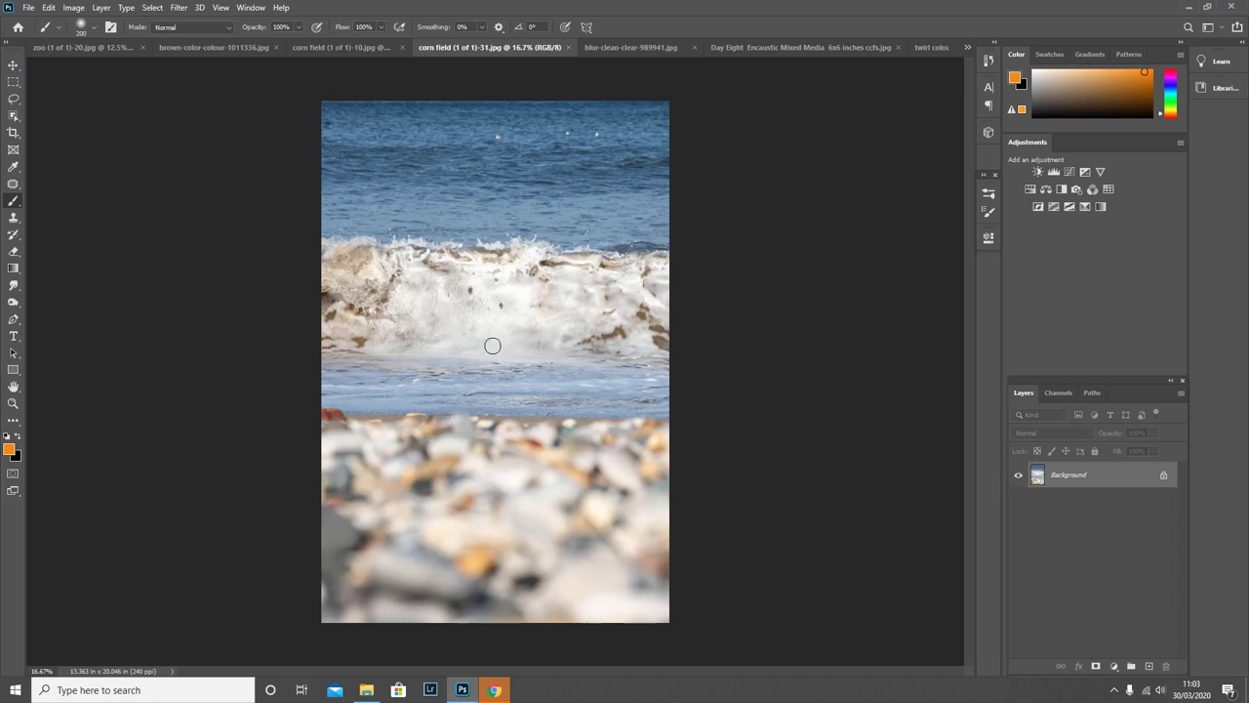
click(634, 46)
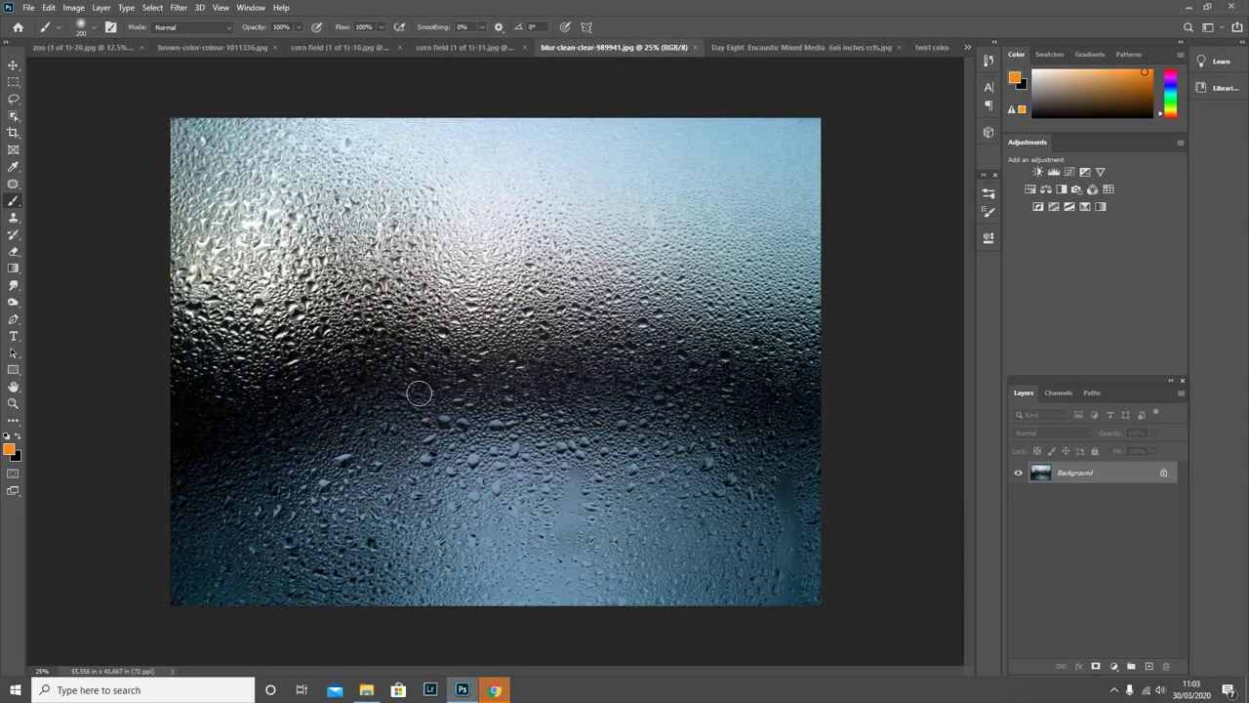
click(753, 47)
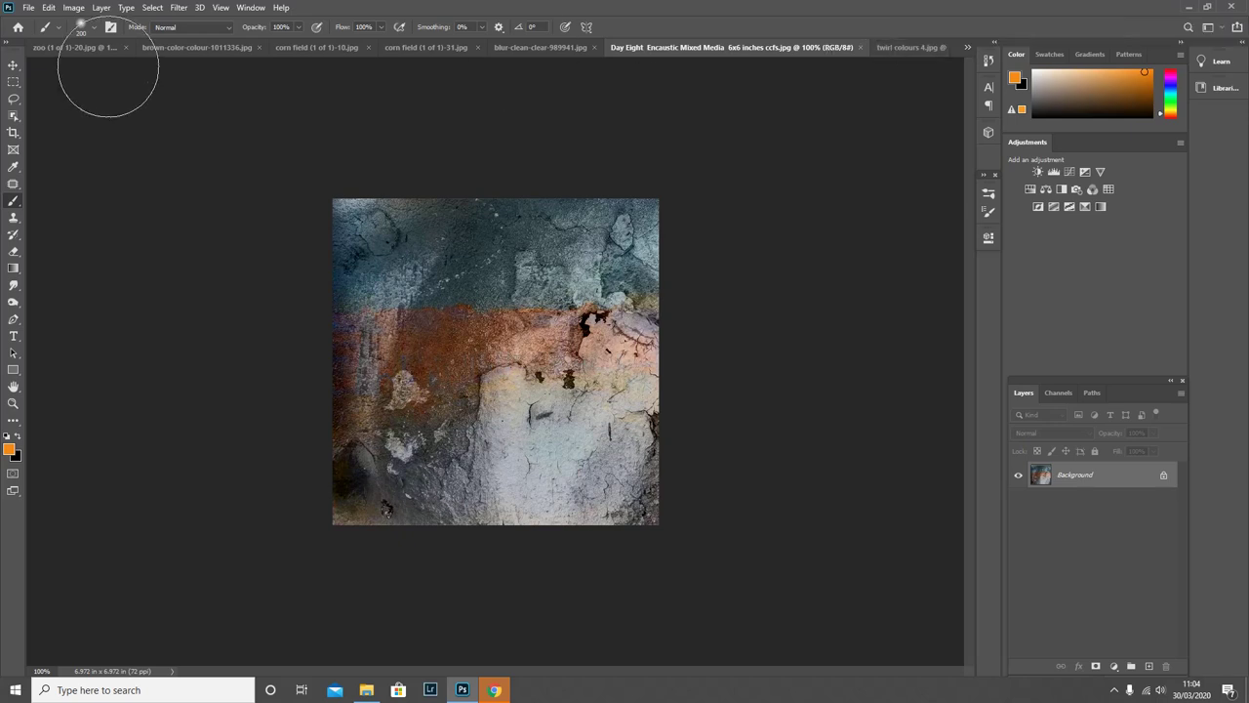
click(63, 48)
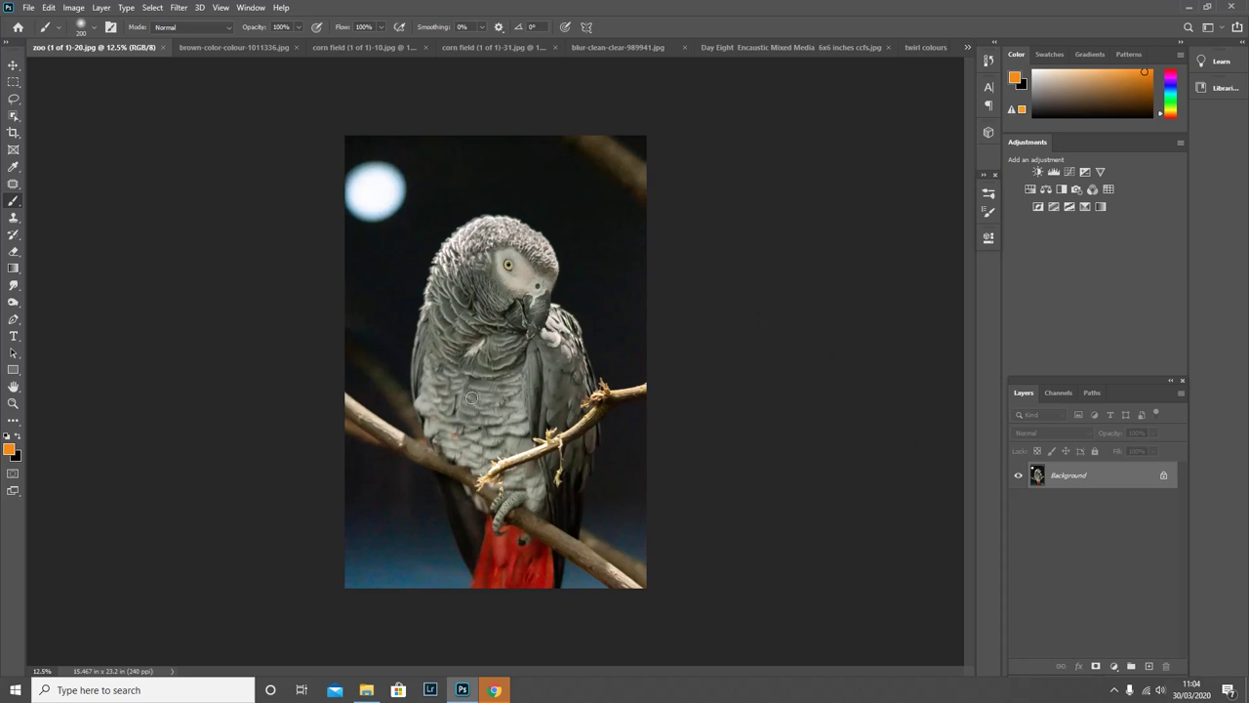
- Convert the parrot photo's Background layer to a smart object and apply a Mezzotint filter of type Medium Strokes
right_click(1142, 478)
click(1156, 558)
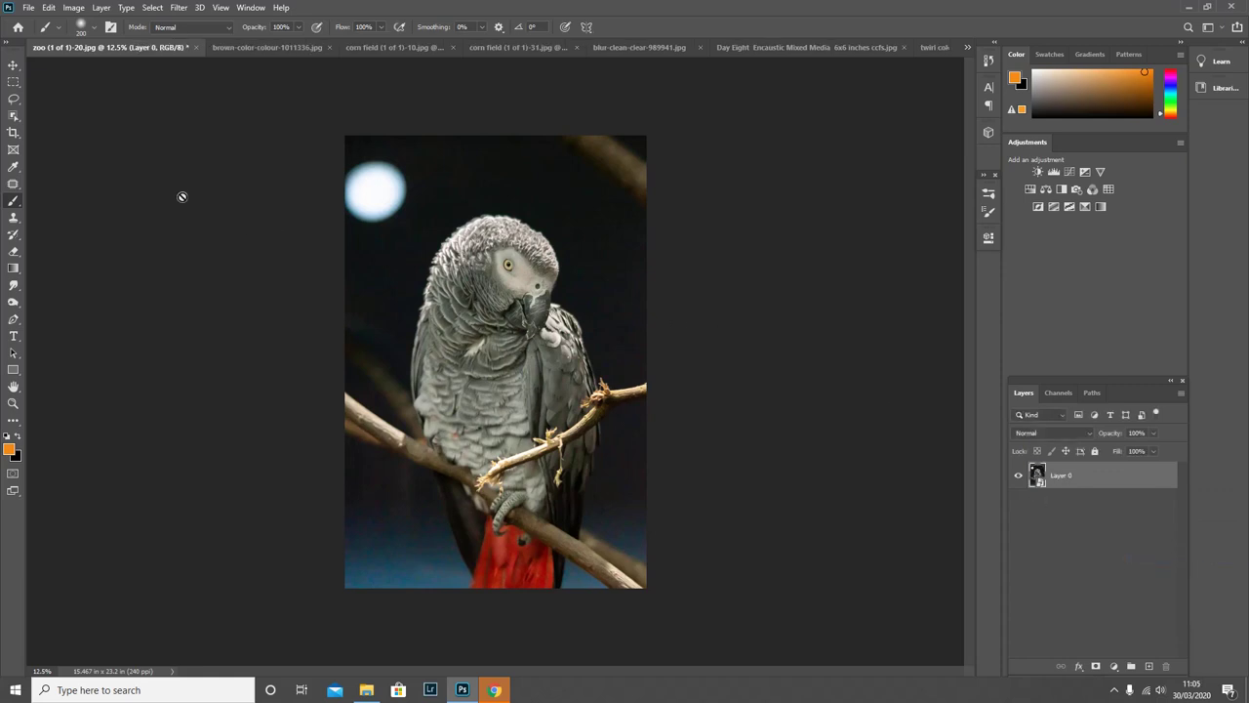
click(178, 9)
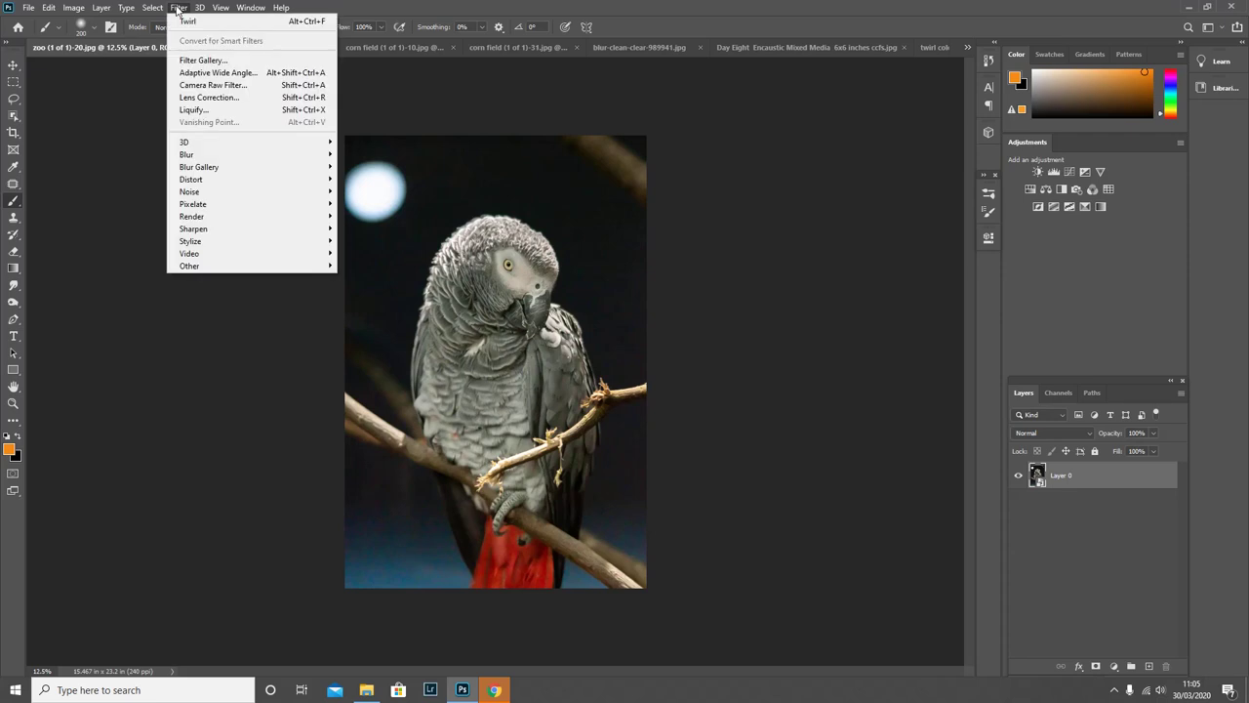
mouse_move(210, 206)
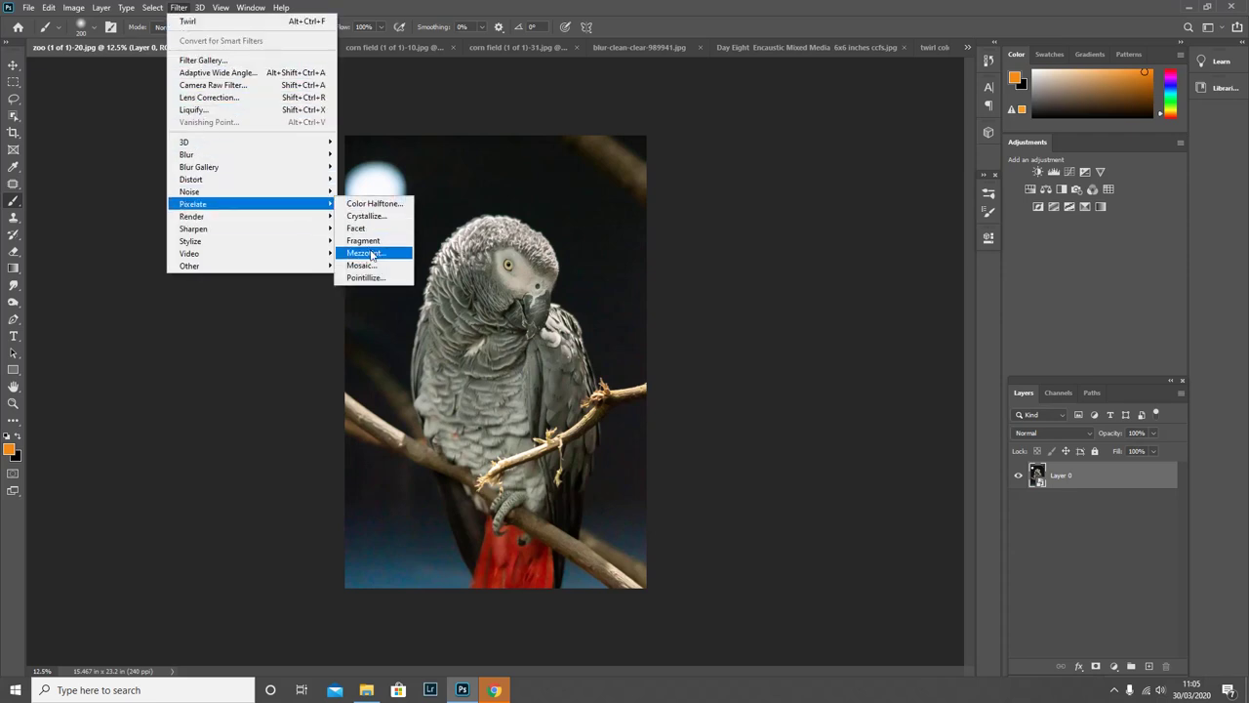
click(371, 254)
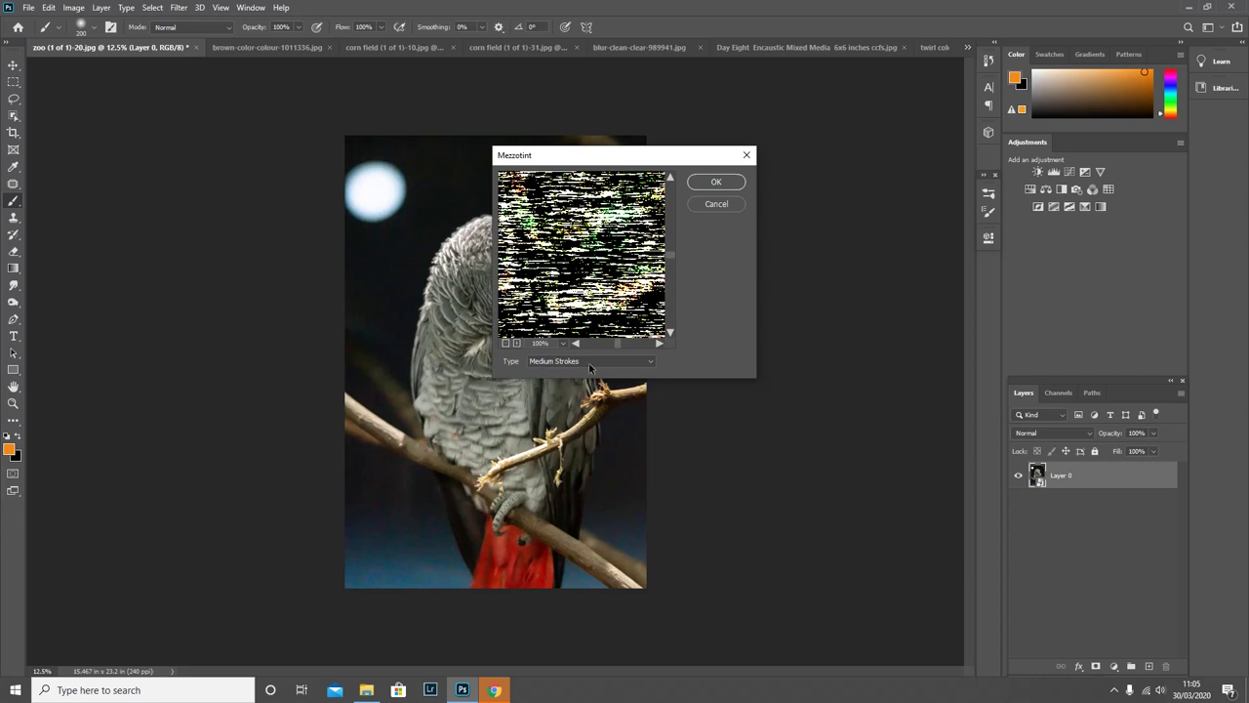
click(716, 183)
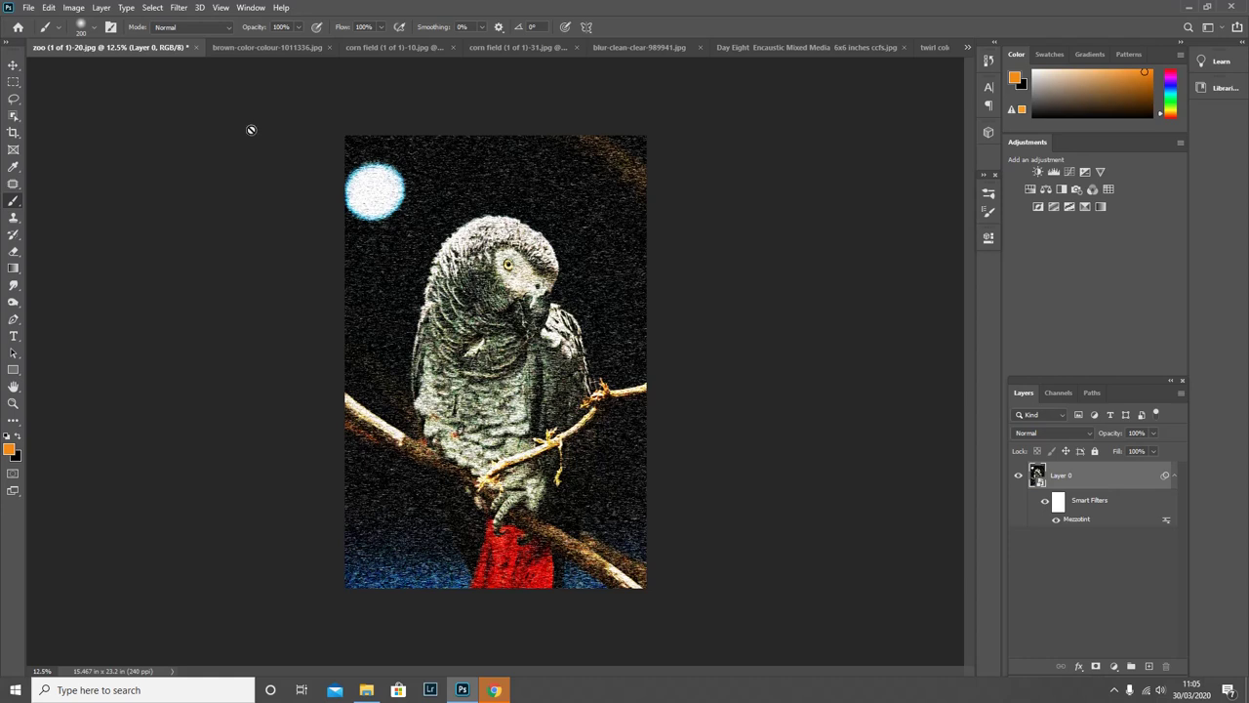
- Apply a Radial Blur to the smart object with amount 100, Zoom method and Good quality
click(177, 8)
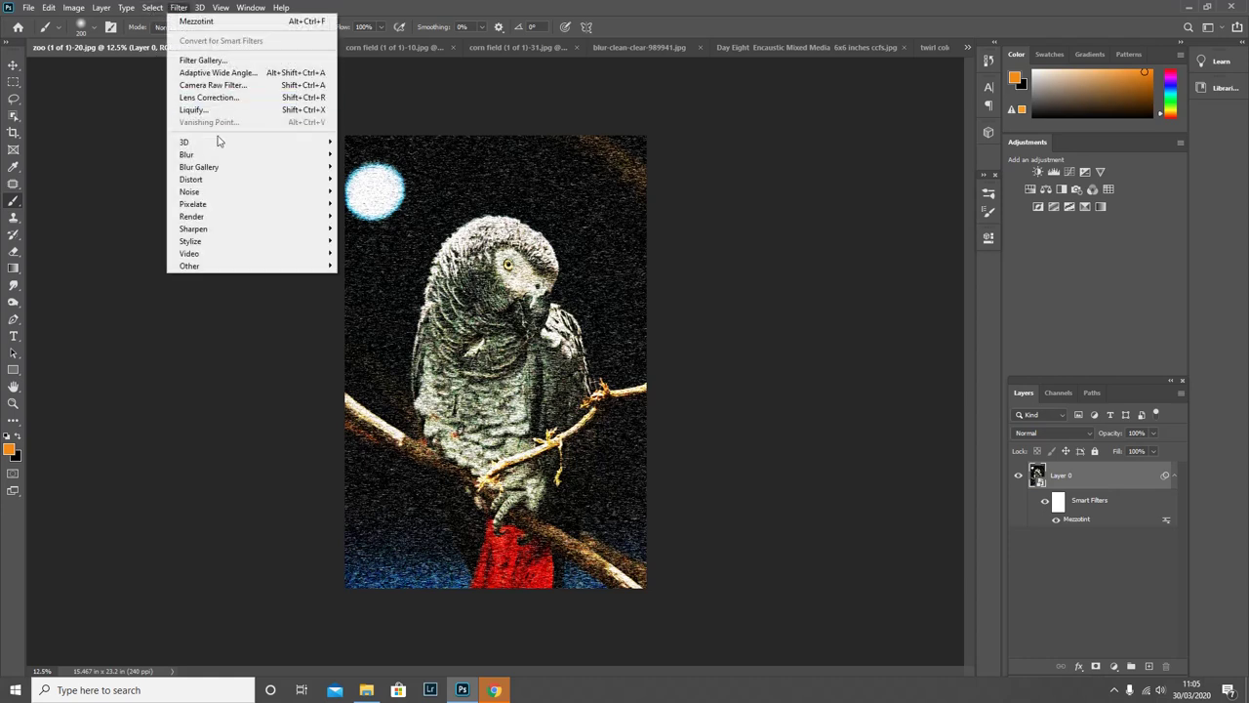
mouse_move(224, 156)
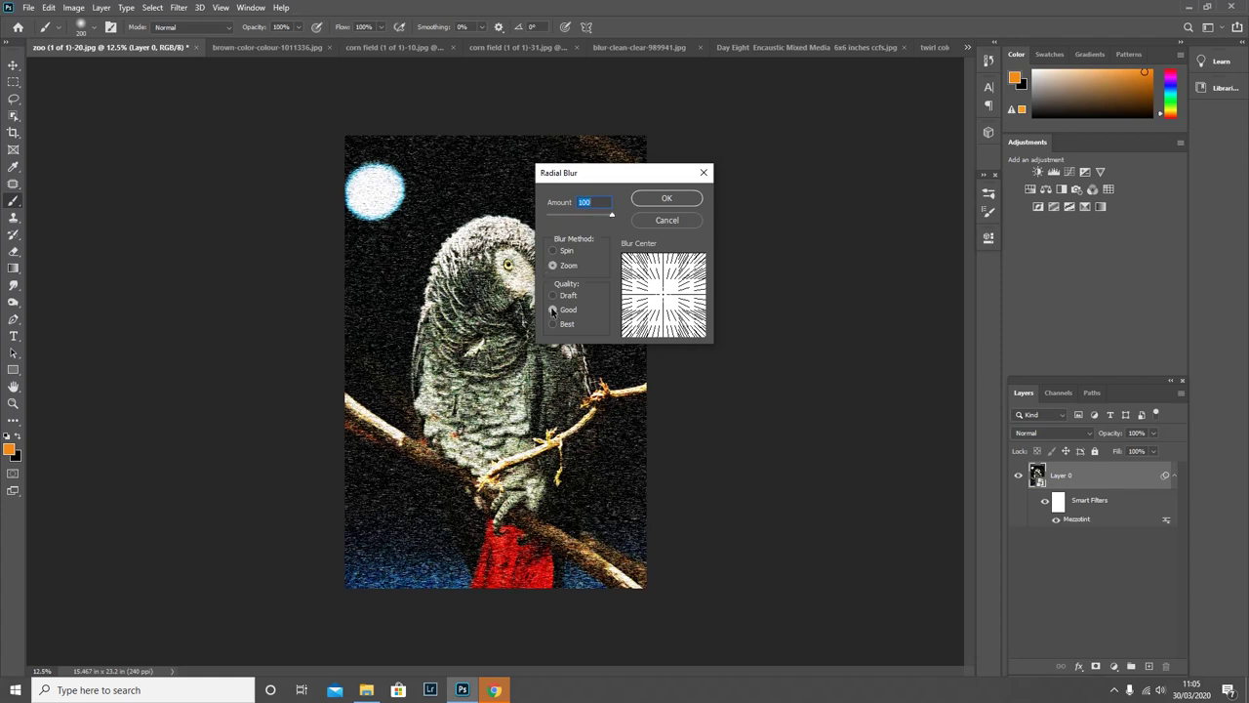
click(675, 199)
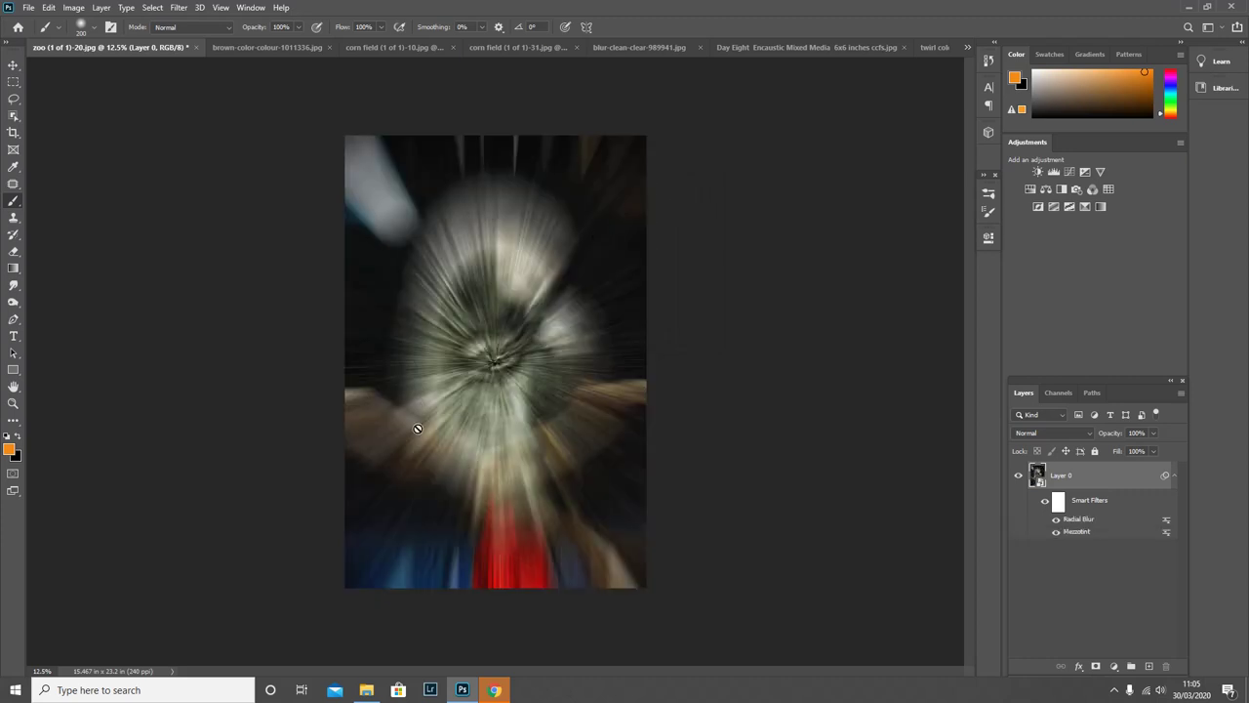
- Apply the same Radial Blur two more times, keeping amount 100, Zoom method and Good quality
click(179, 8)
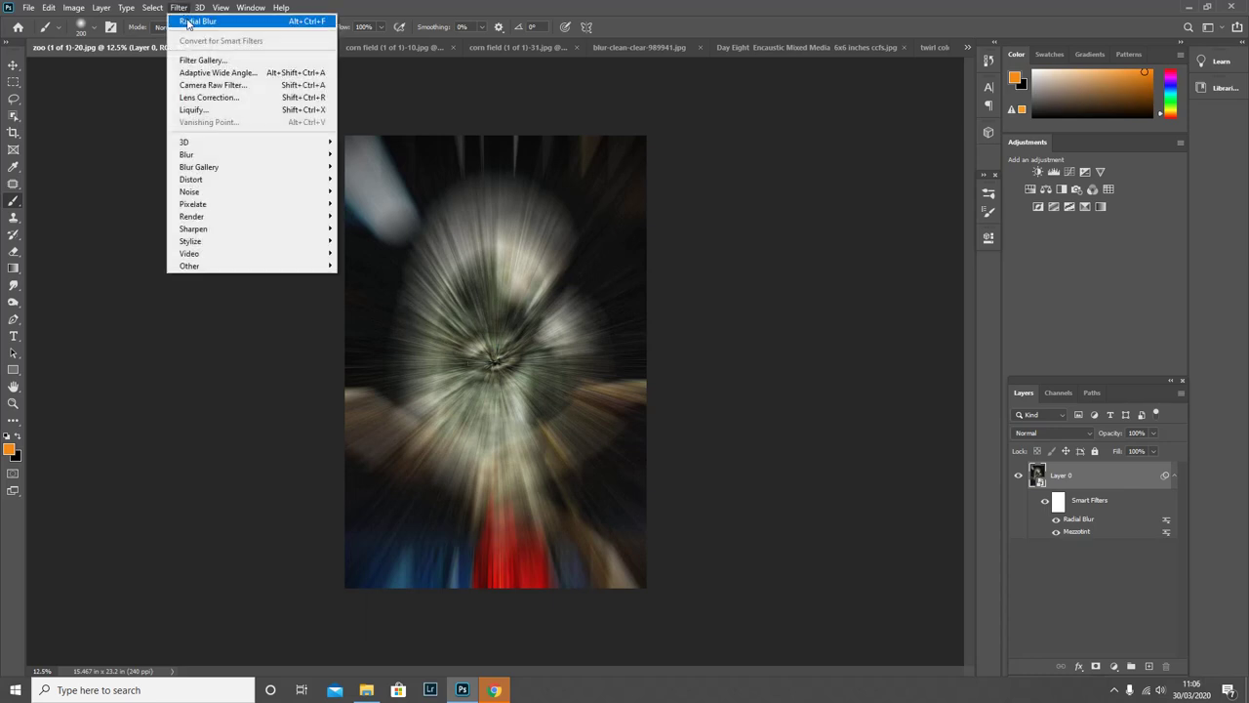
click(189, 22)
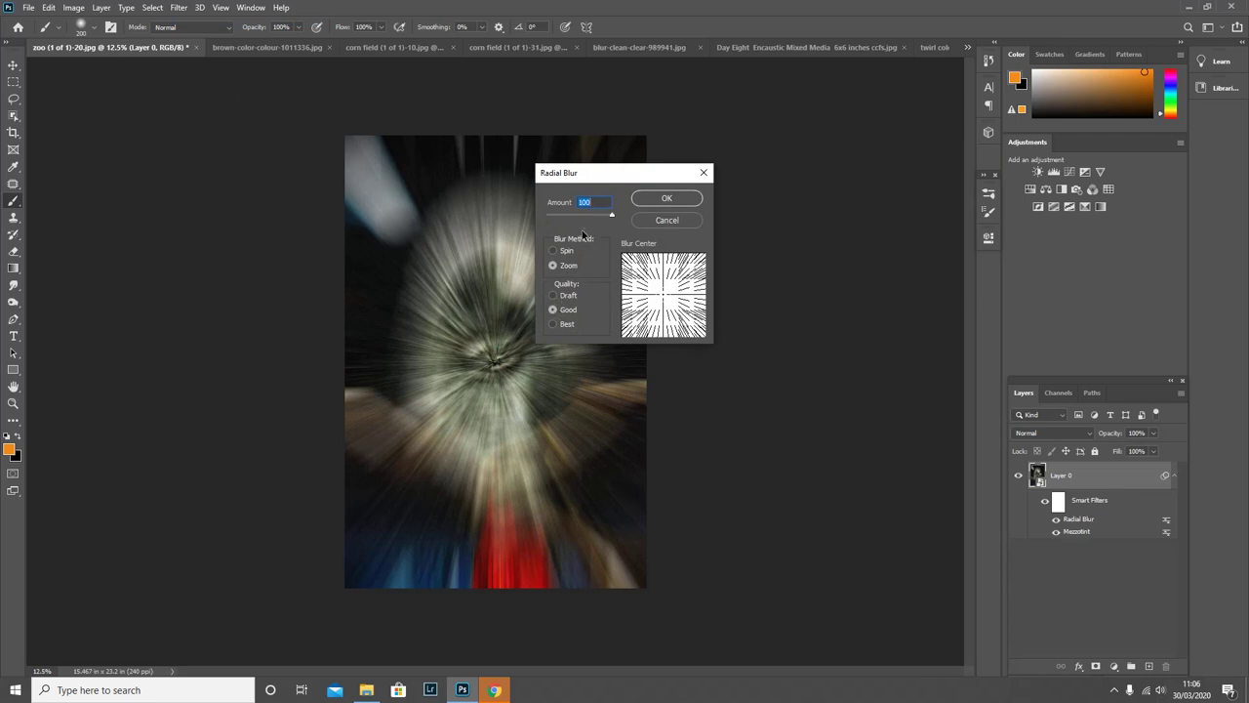
click(665, 200)
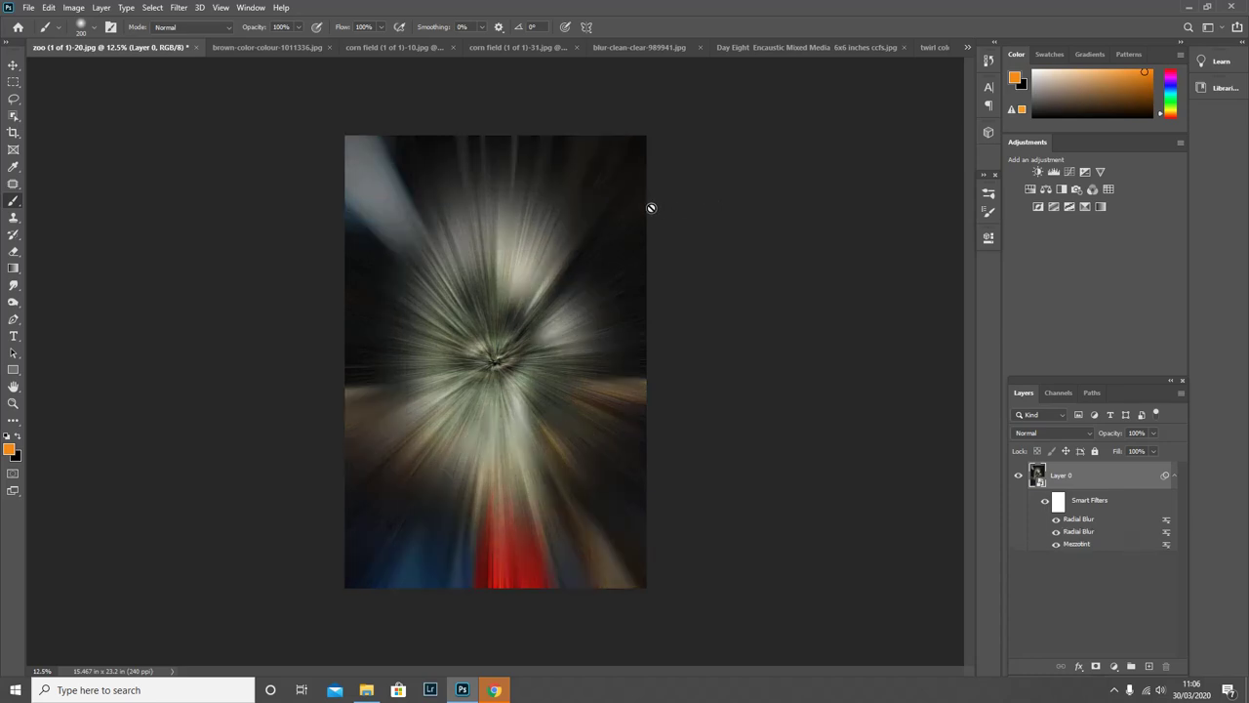
click(180, 9)
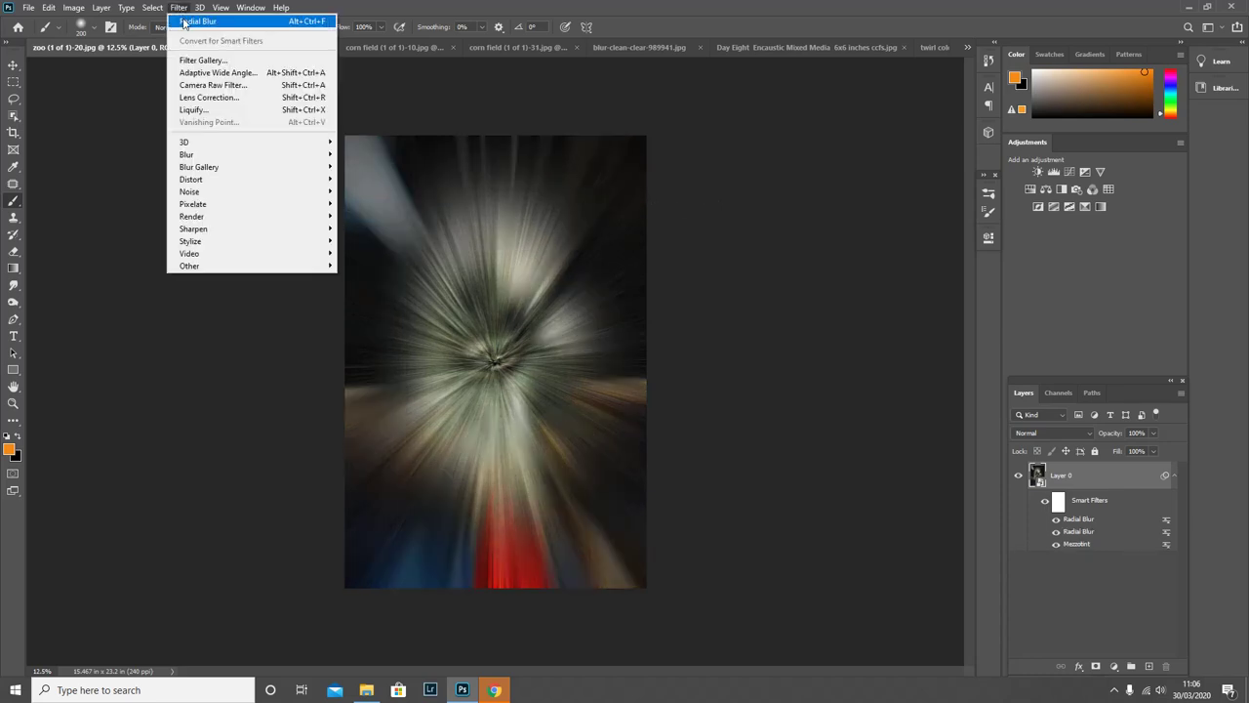
click(184, 22)
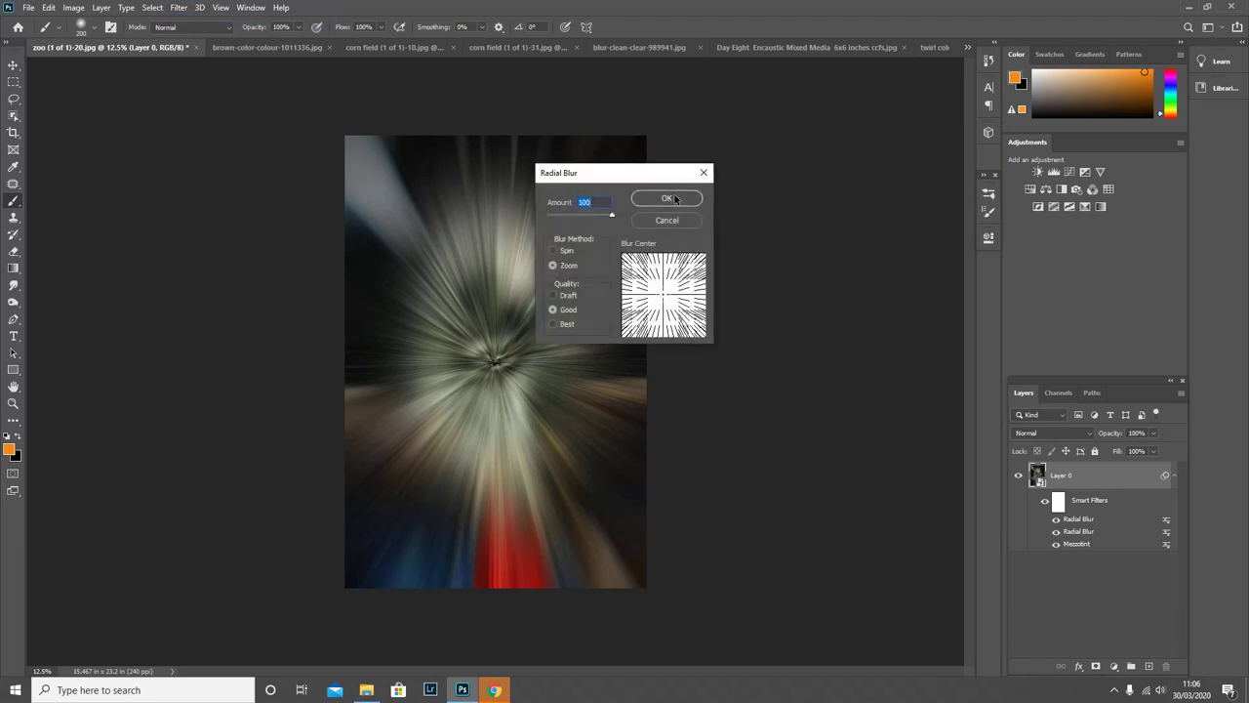
click(667, 199)
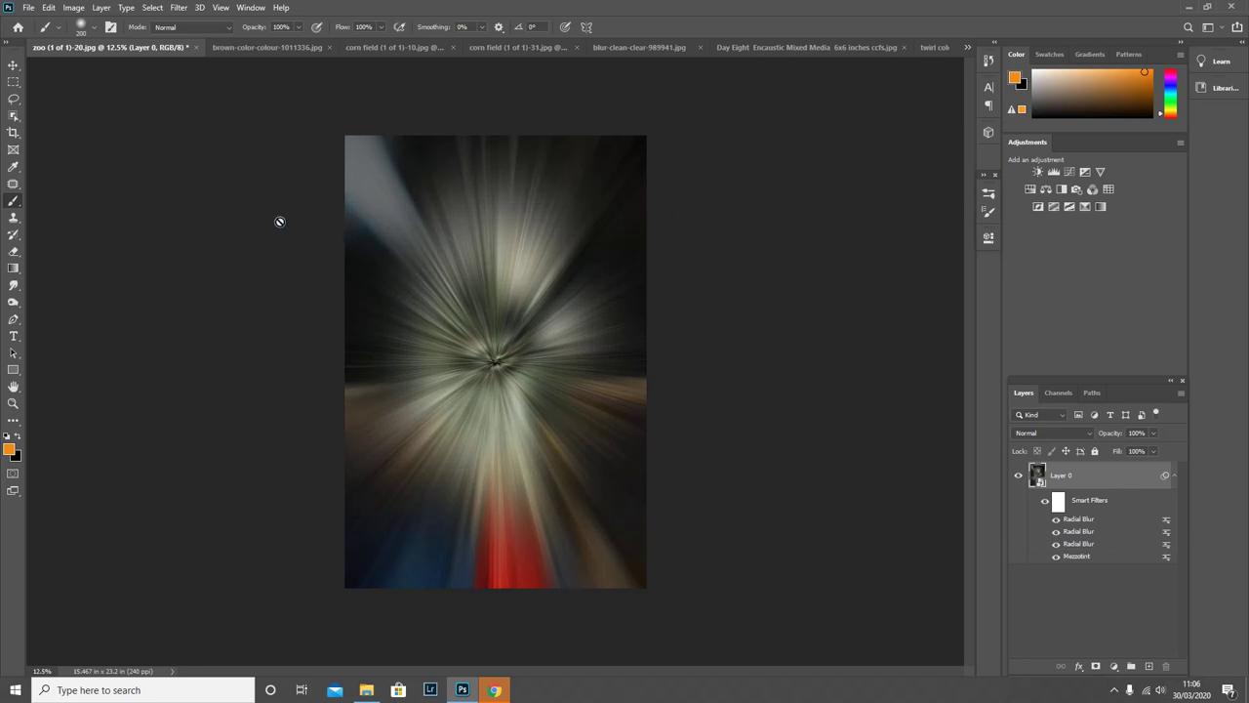
- Apply a Twirl distortion to the blurred smart object with an angle of -143°
click(178, 9)
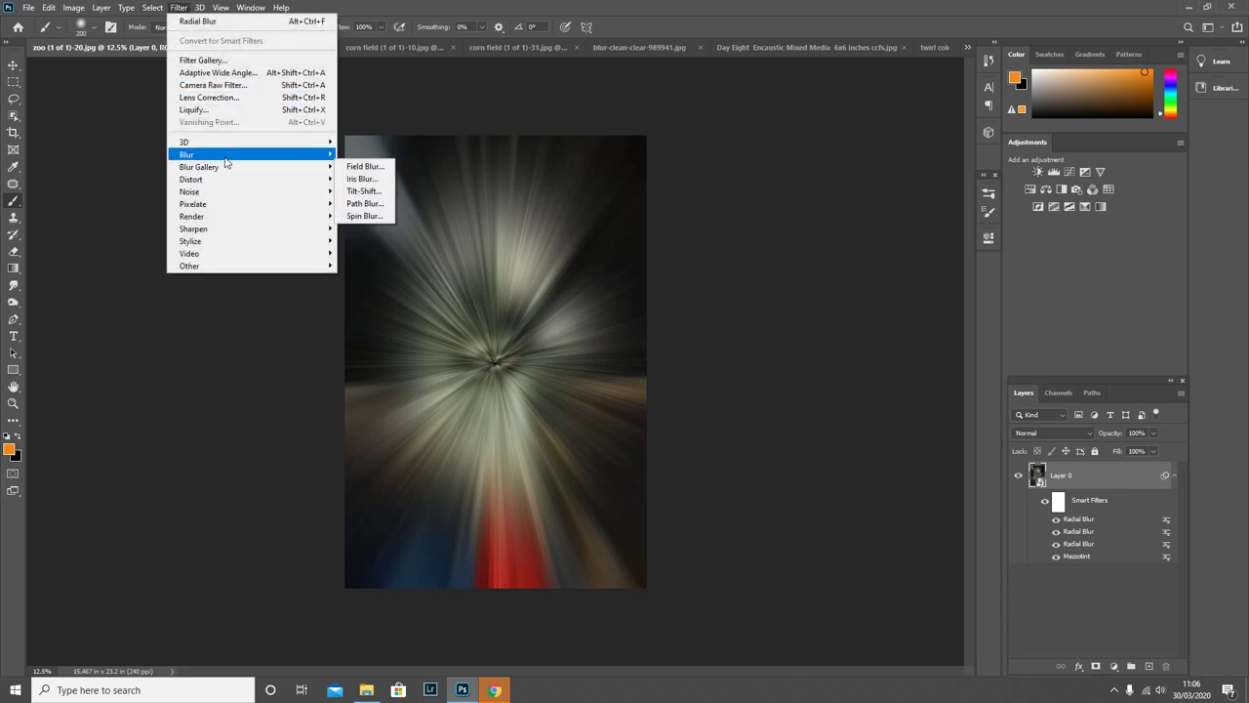
mouse_move(248, 184)
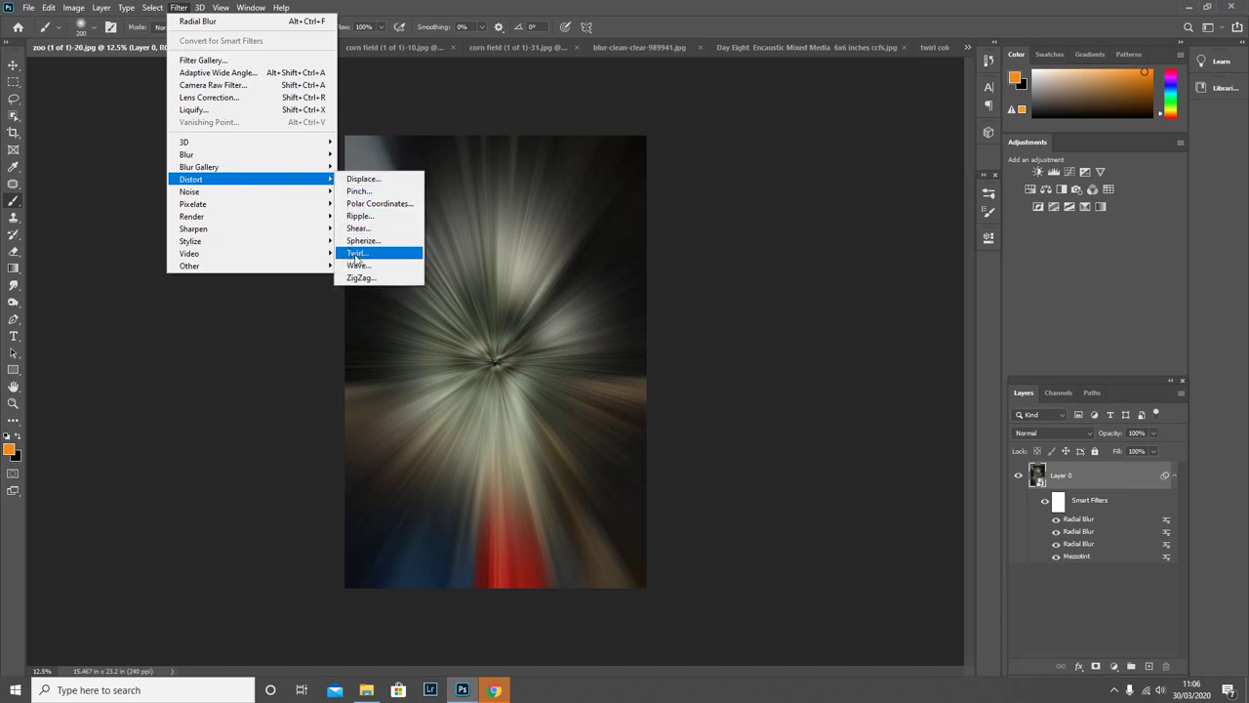
click(356, 256)
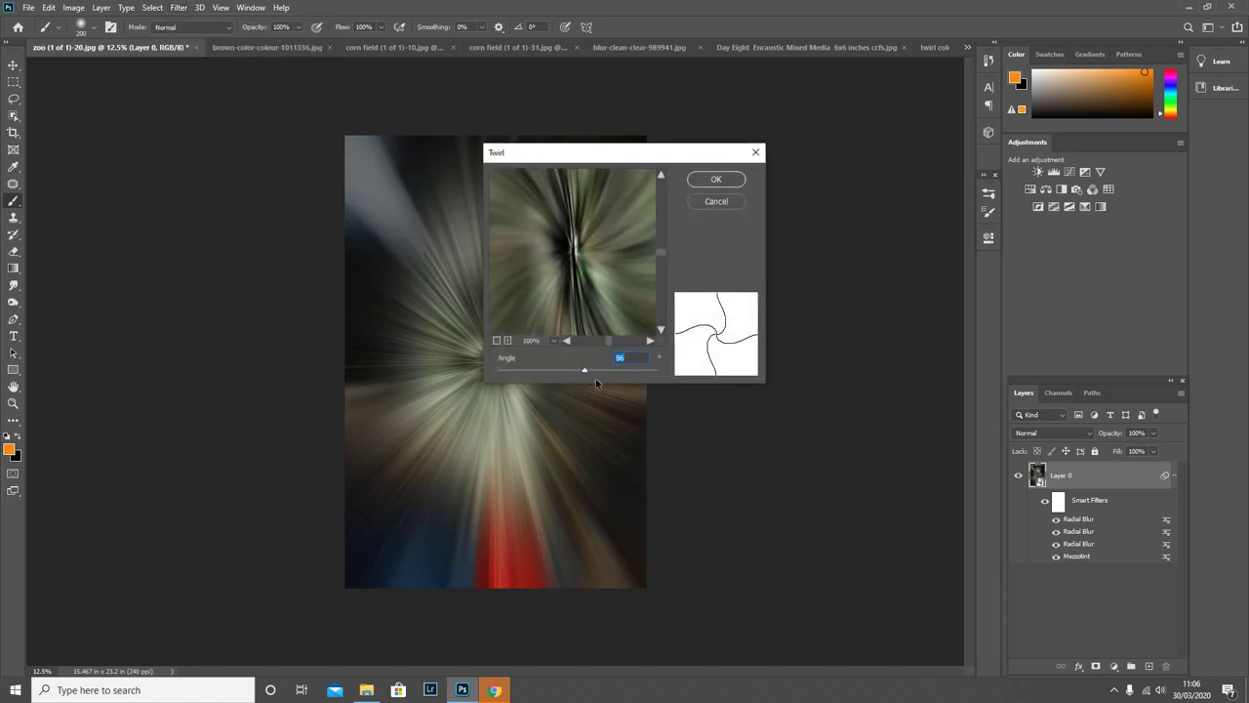
mouse_move(585, 371)
mouse_down()
mouse_move(539, 369)
mouse_move(577, 370)
mouse_move(566, 367)
mouse_up()
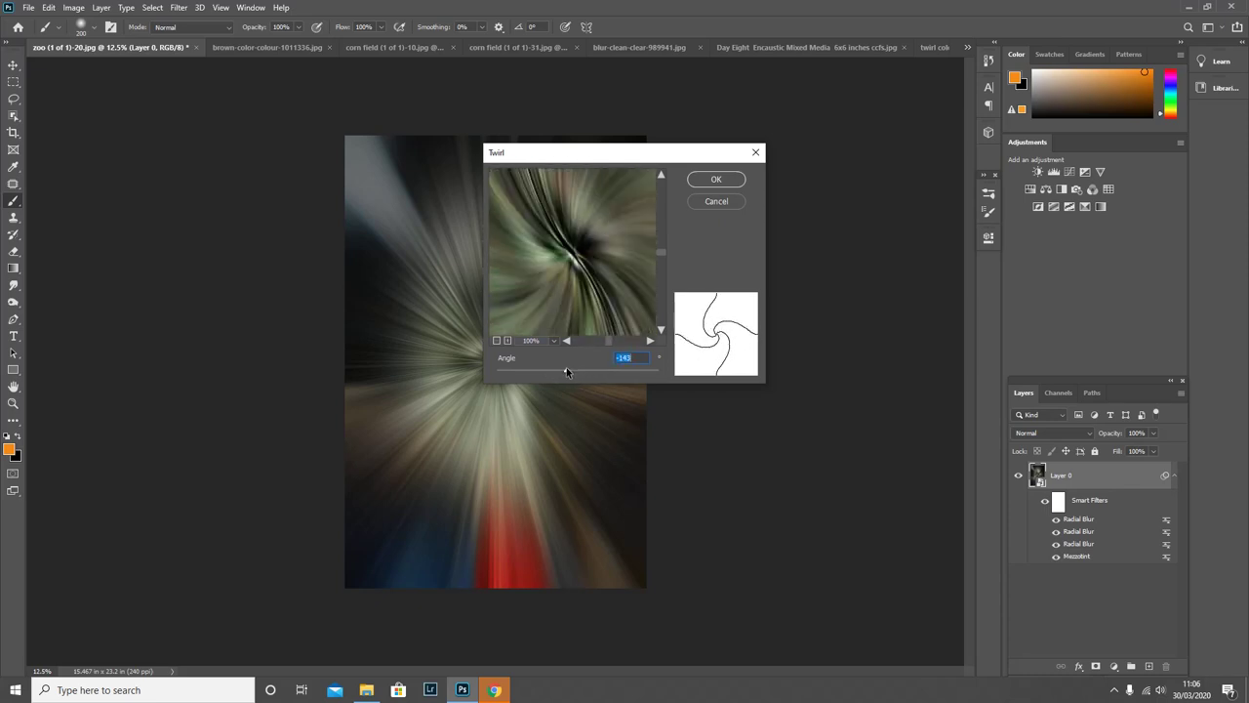
click(717, 179)
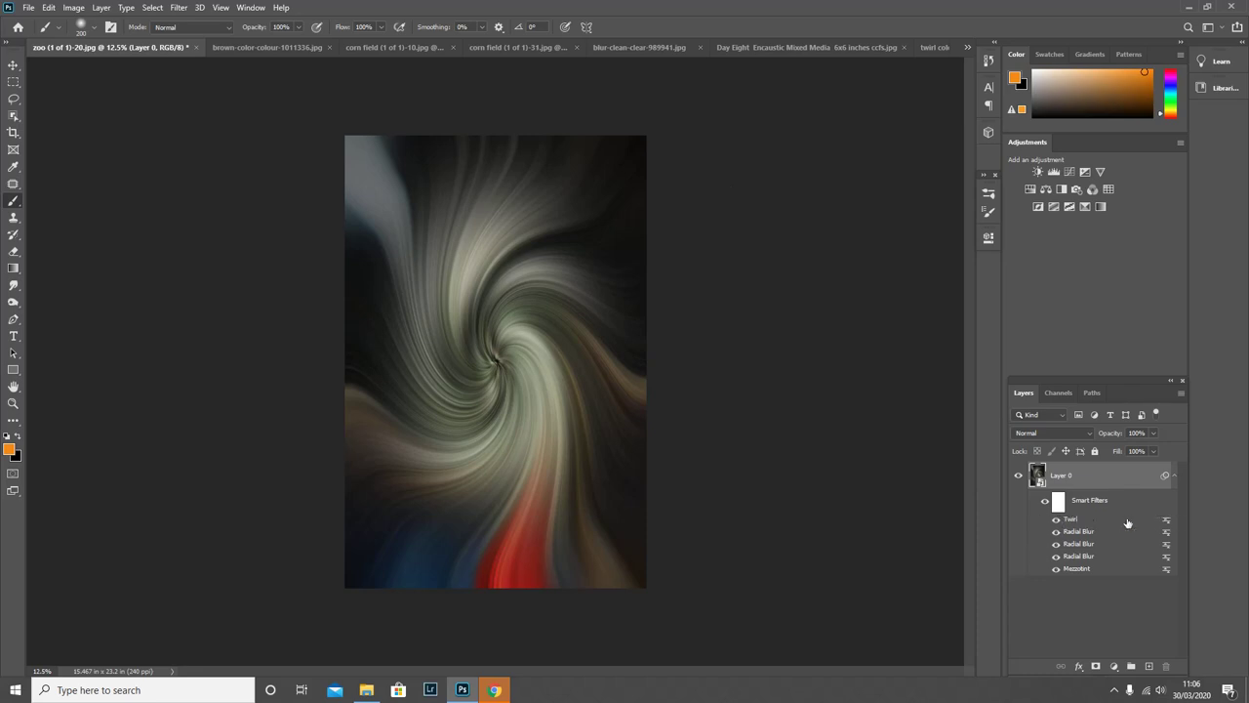
- Set the blending mode of the Twirl smart filter to Lighten at 100% opacity
right_click(1168, 524)
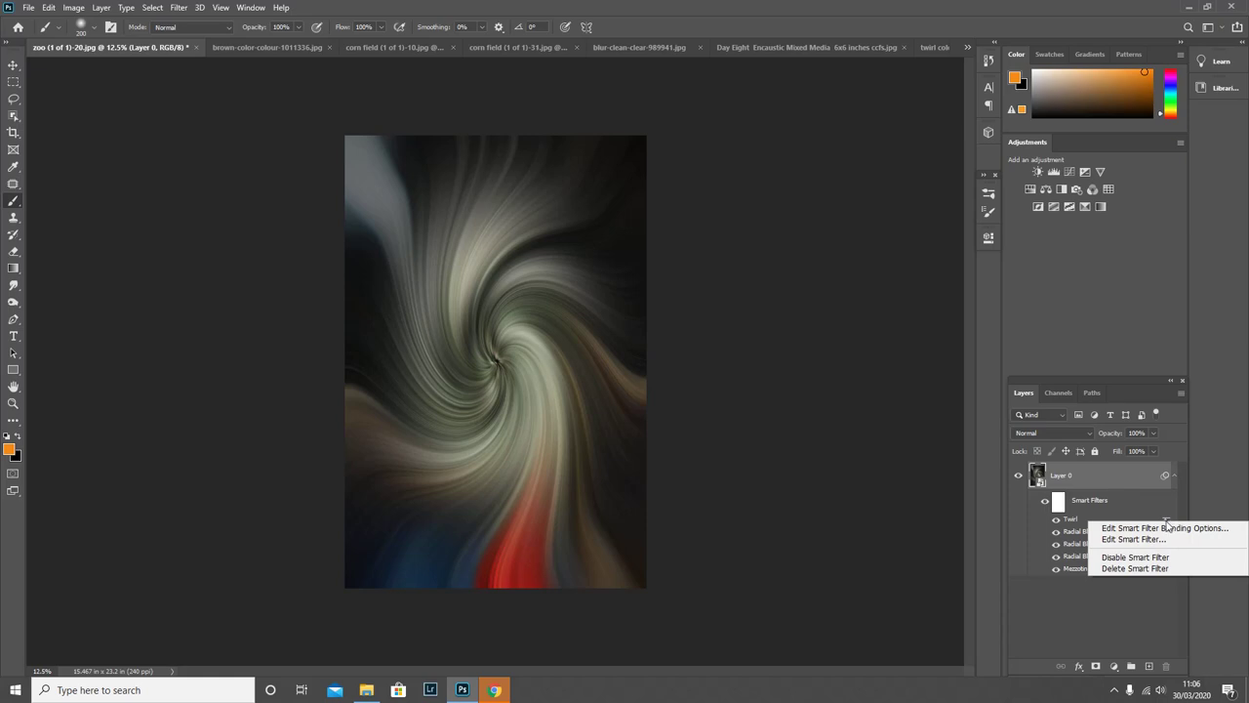
click(1156, 528)
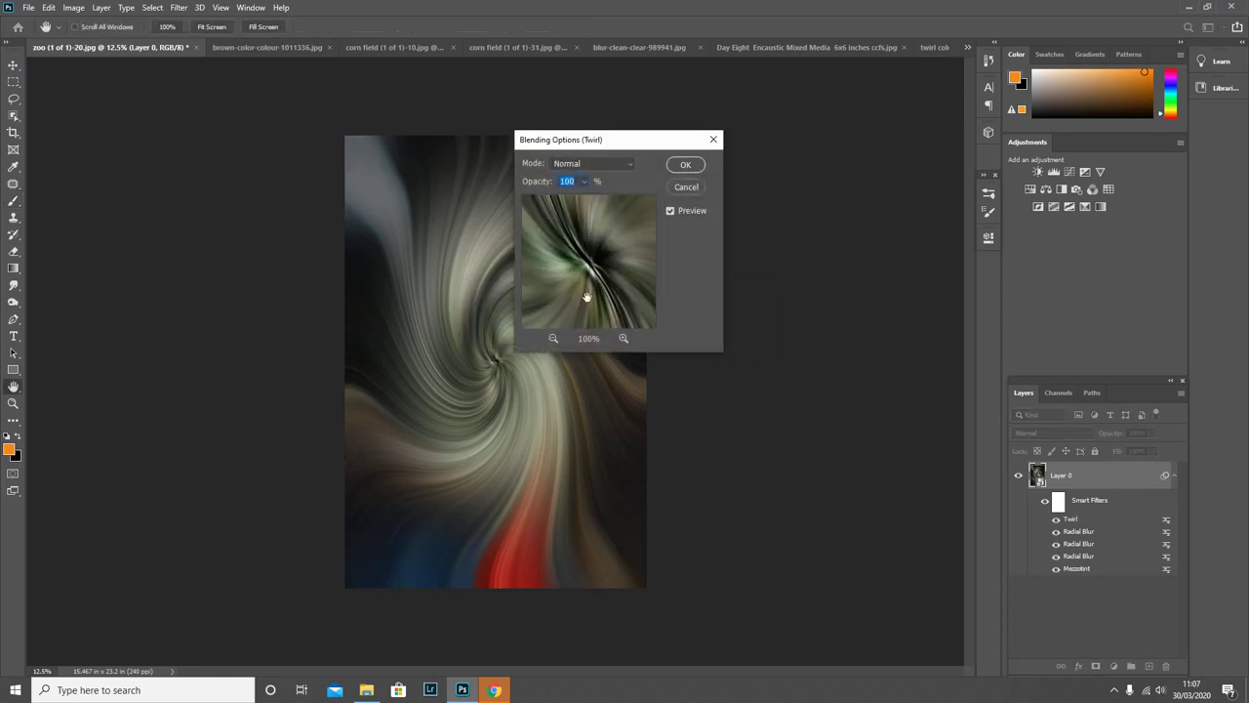
click(629, 164)
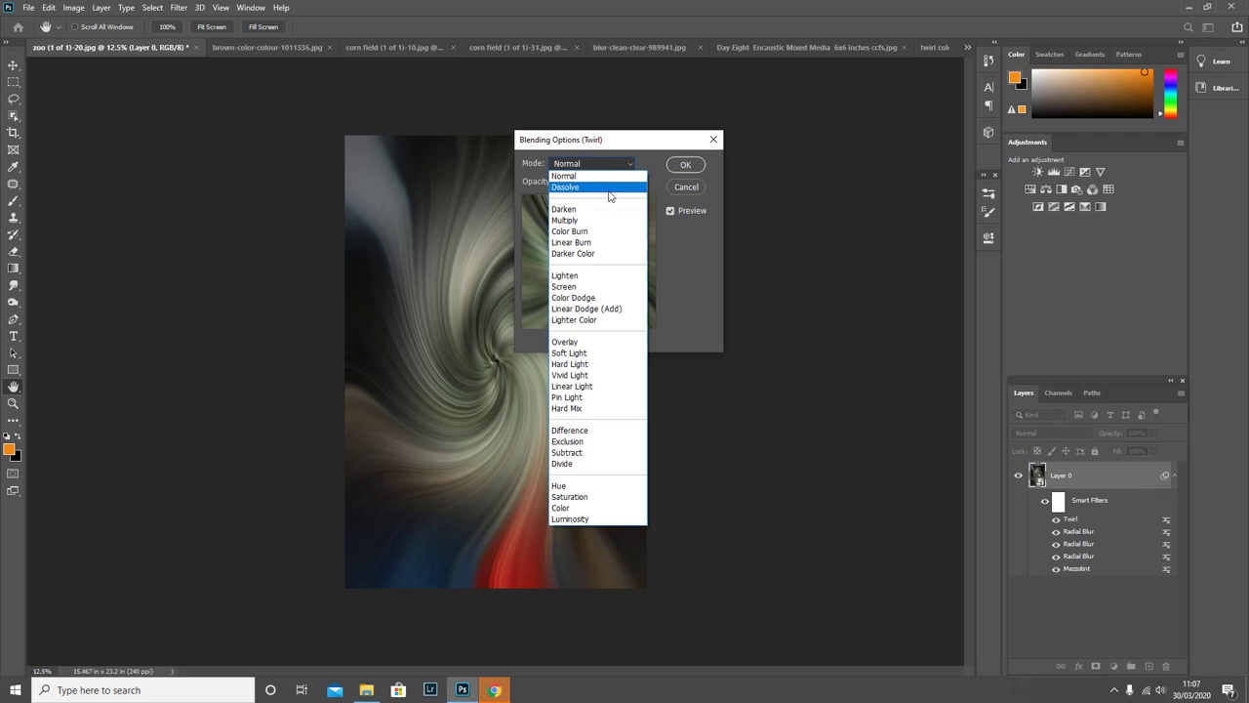
click(571, 272)
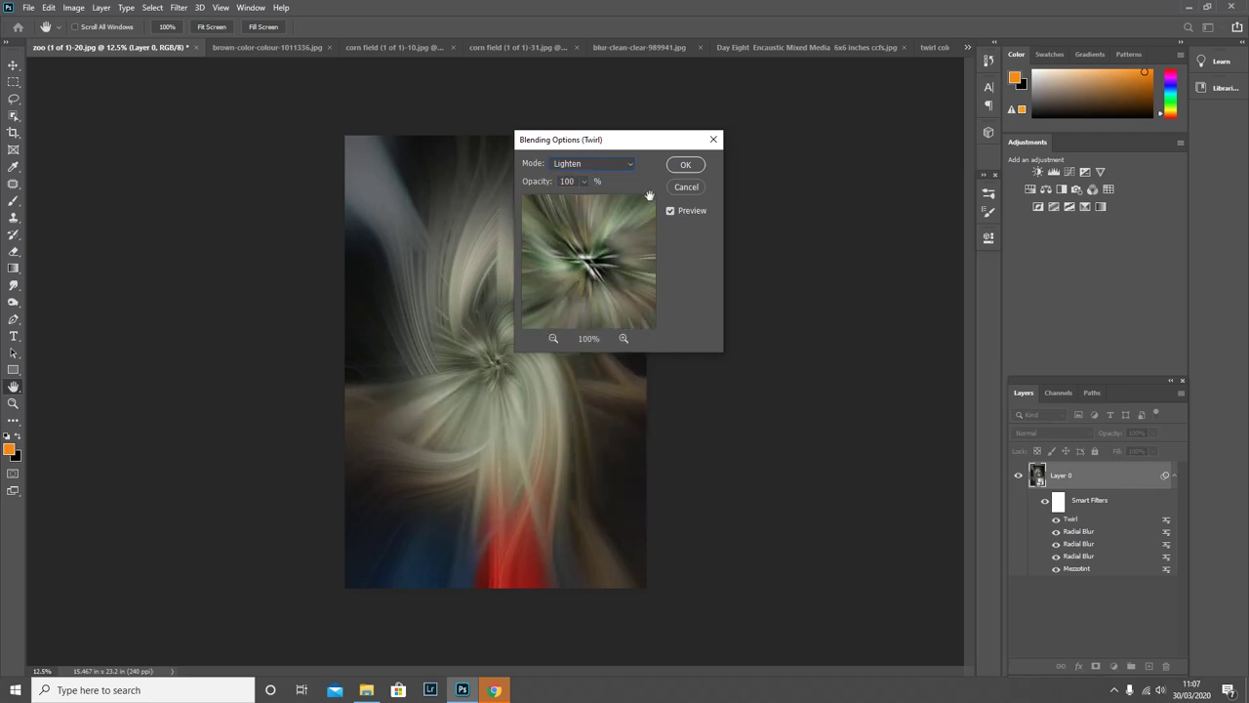
click(686, 165)
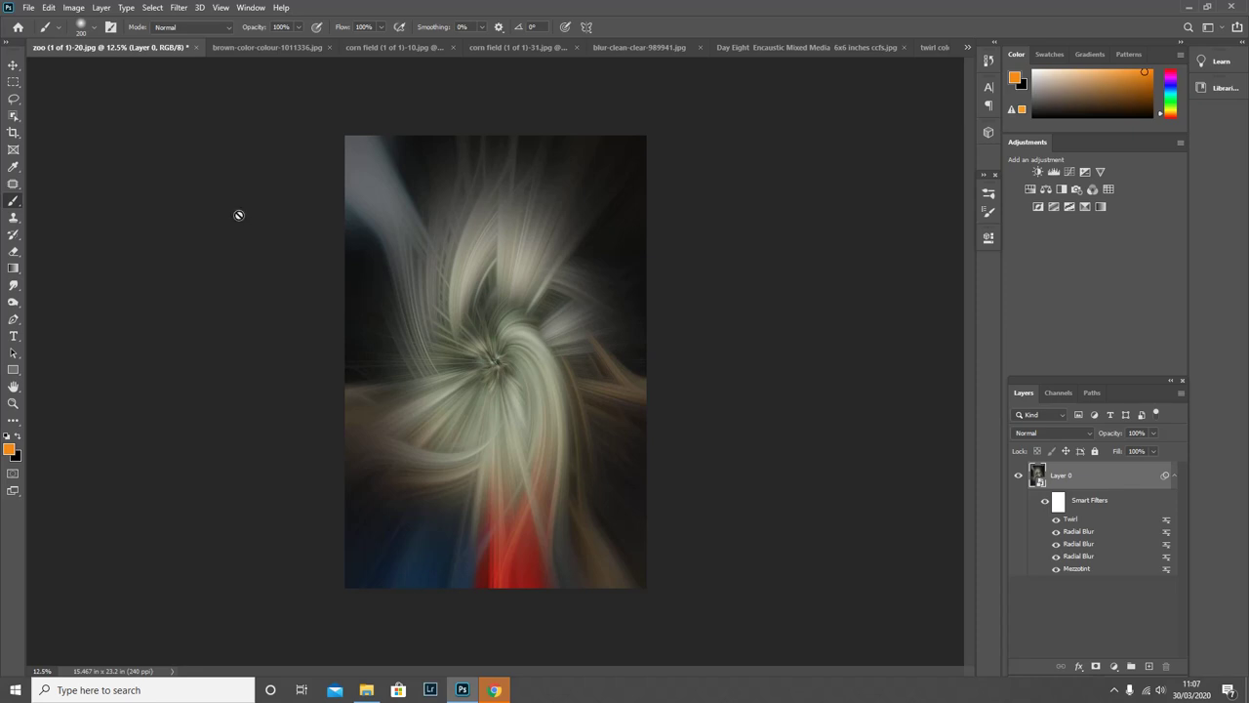
- Apply a second Twirl filter to the smart object with an angle of 69°
click(180, 8)
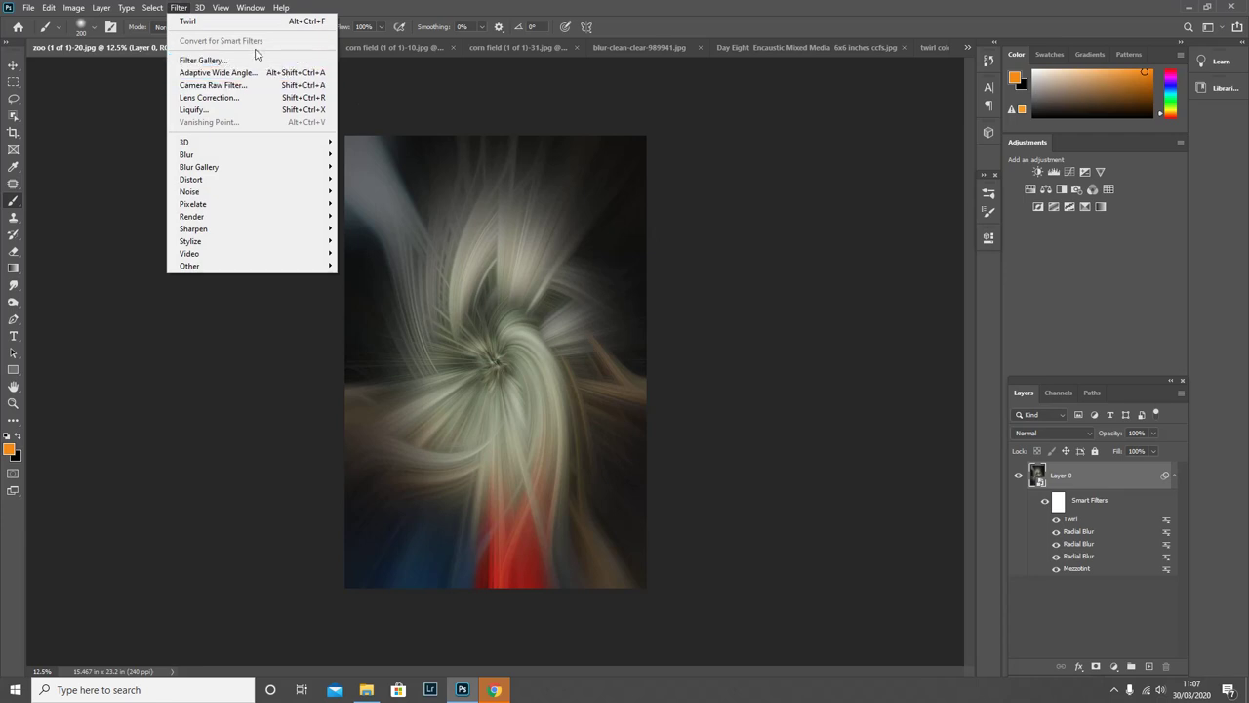
click(246, 21)
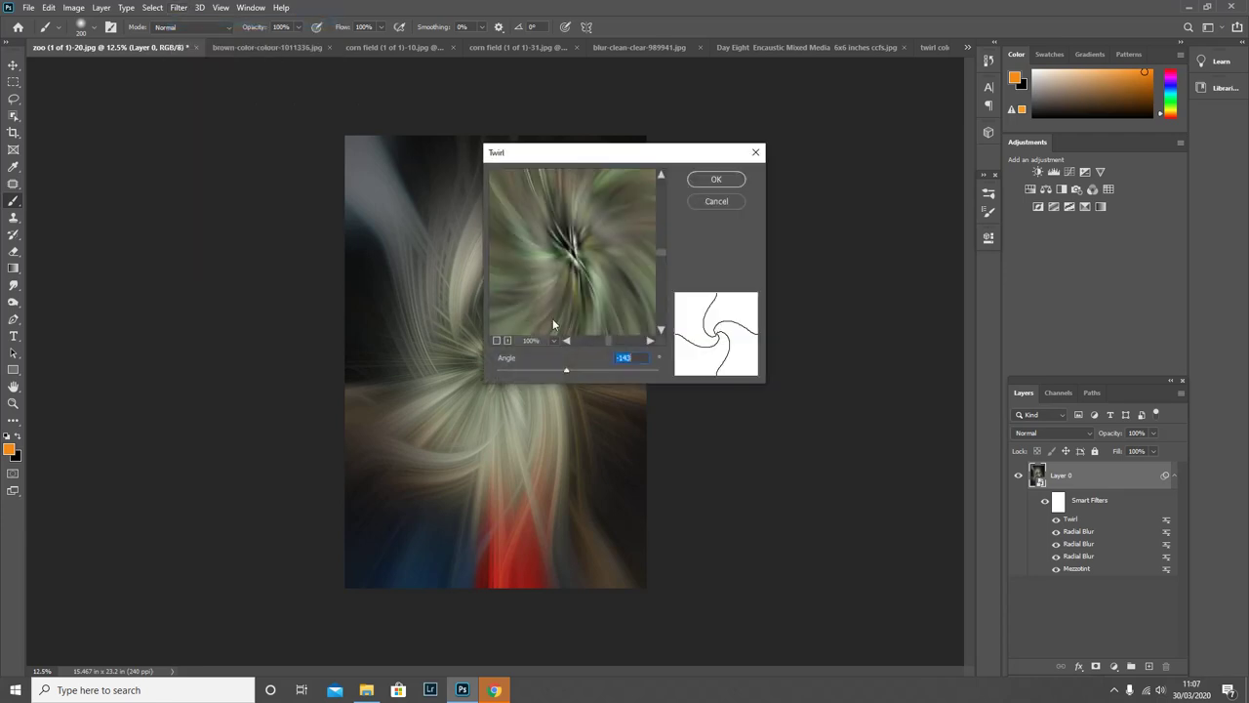
drag(567, 371, 584, 375)
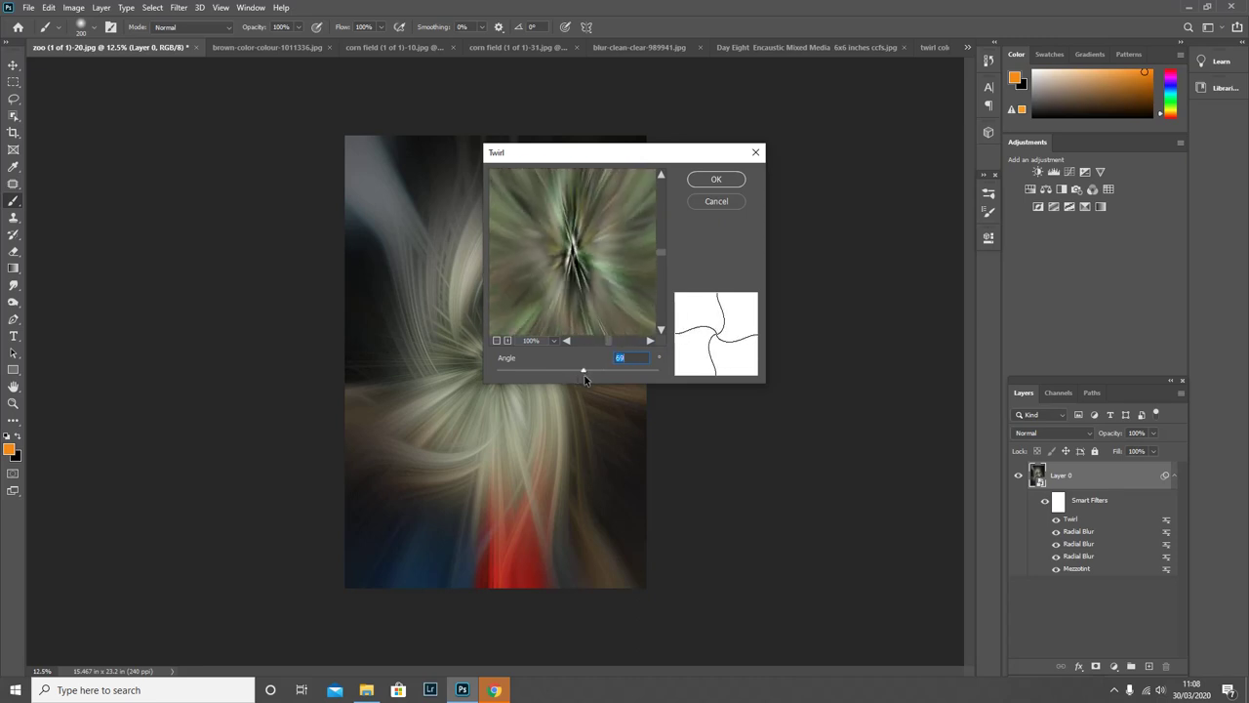
click(716, 179)
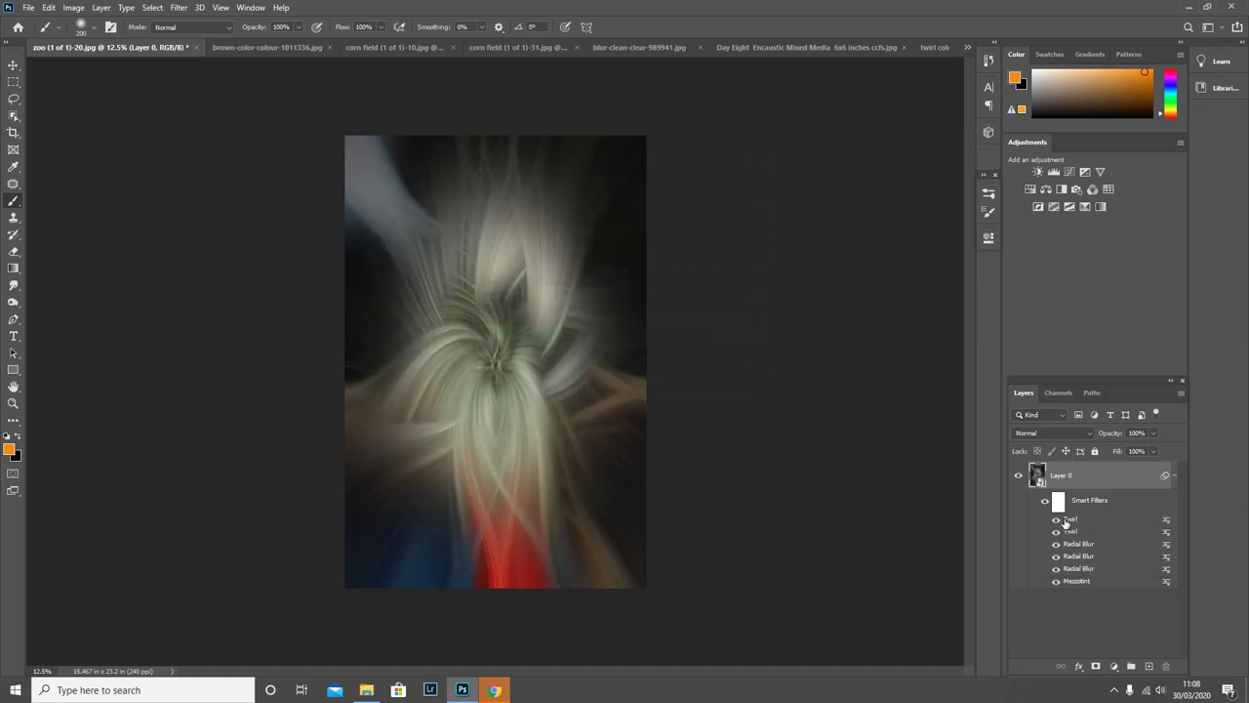
- Open the blending options of the uppermost Twirl smart filter and set its mode to Lighten
right_click(1167, 523)
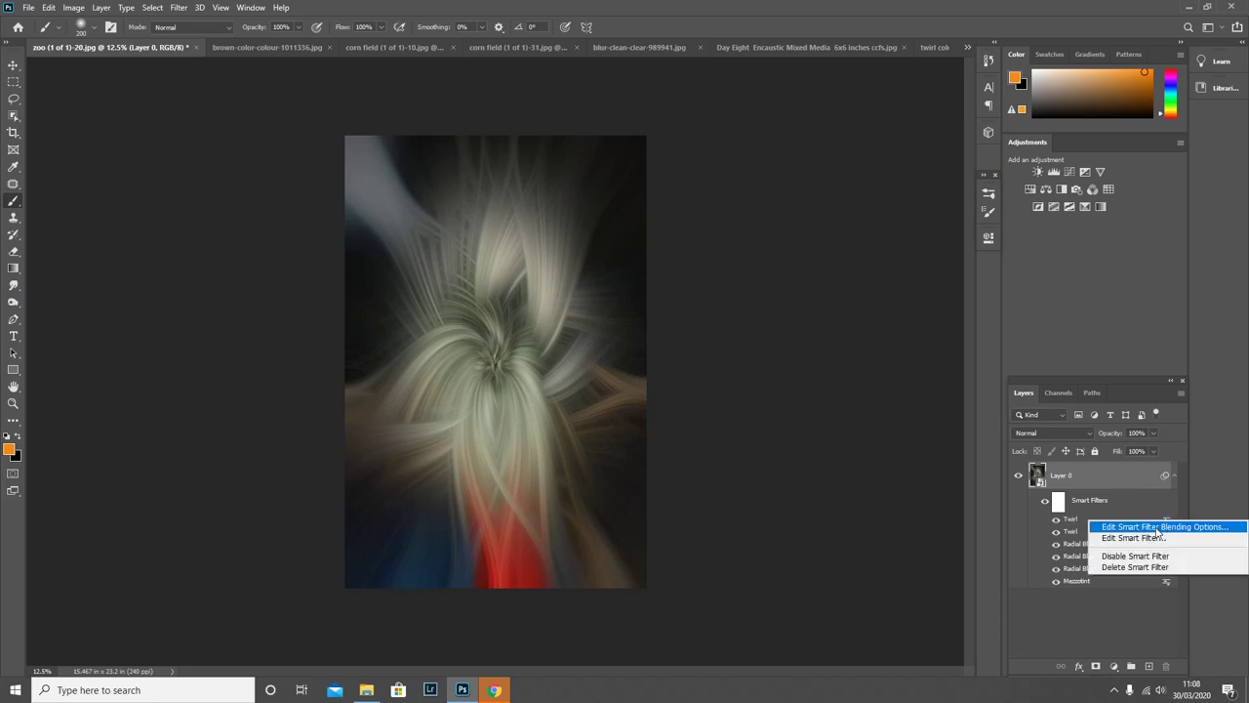
click(1161, 527)
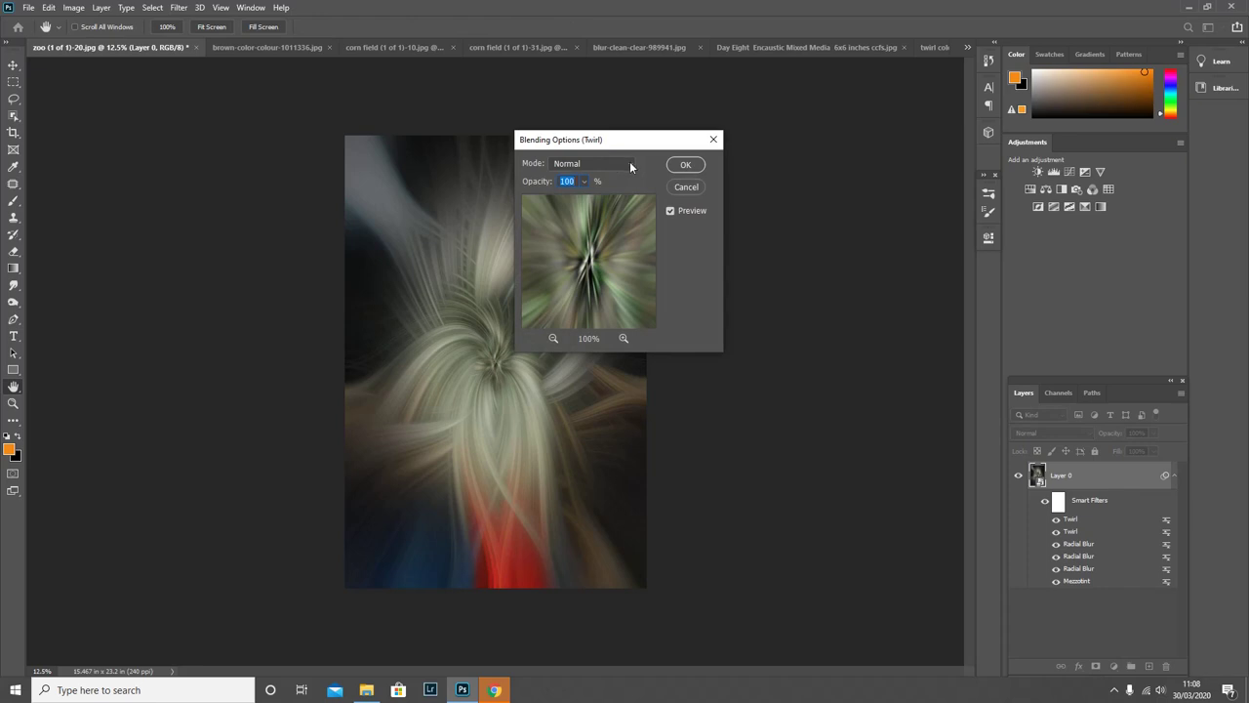
click(629, 164)
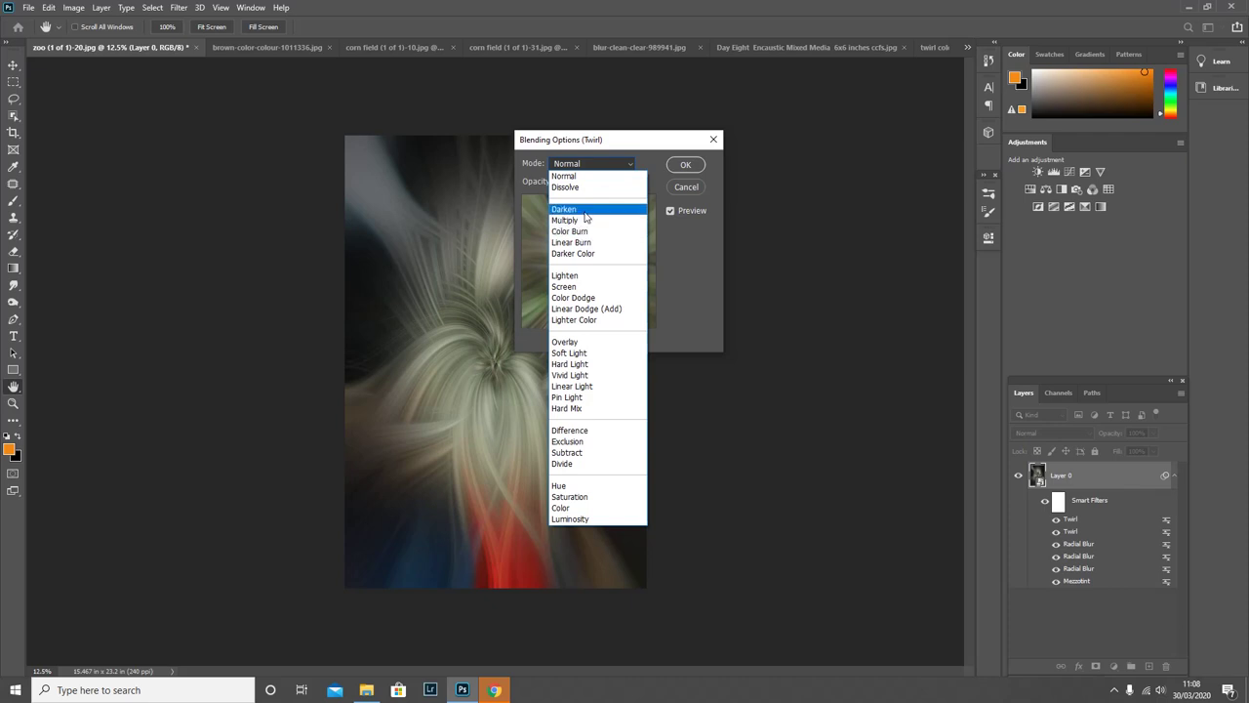
click(589, 278)
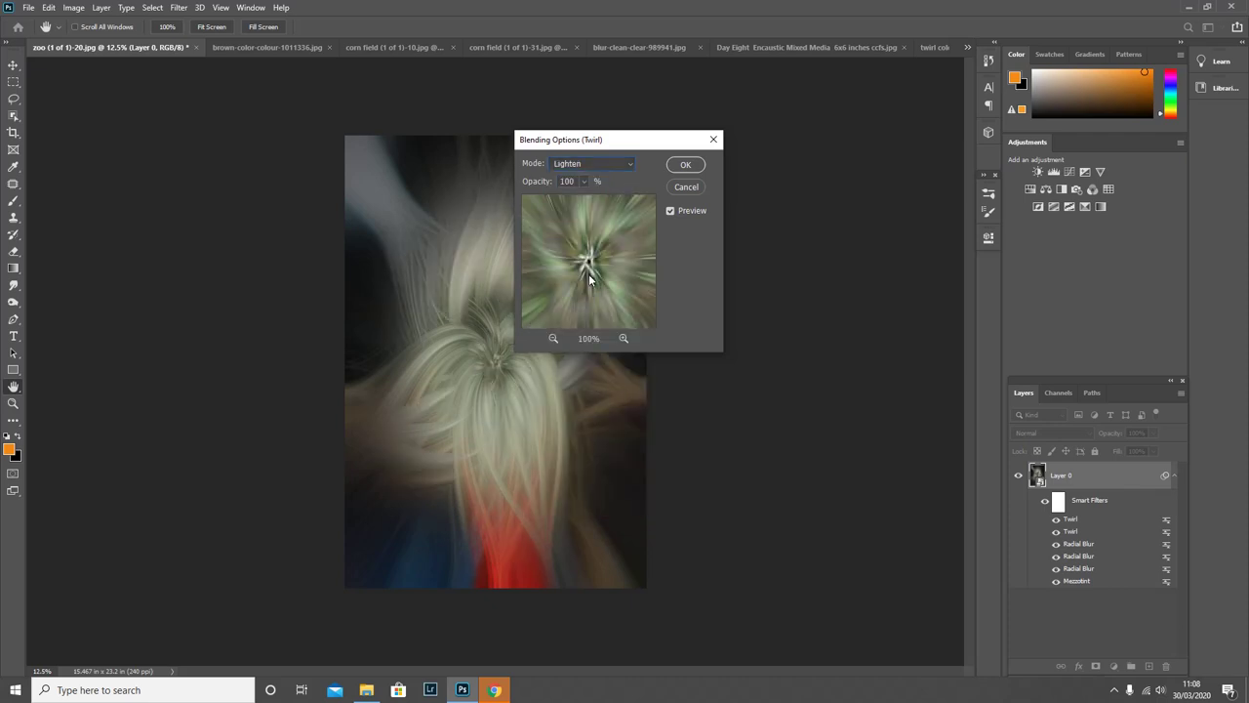
- Try the Multiply, Overlay, Vivid Light, Screen and Difference blending modes on the uppermost Twirl filter
click(631, 164)
click(593, 224)
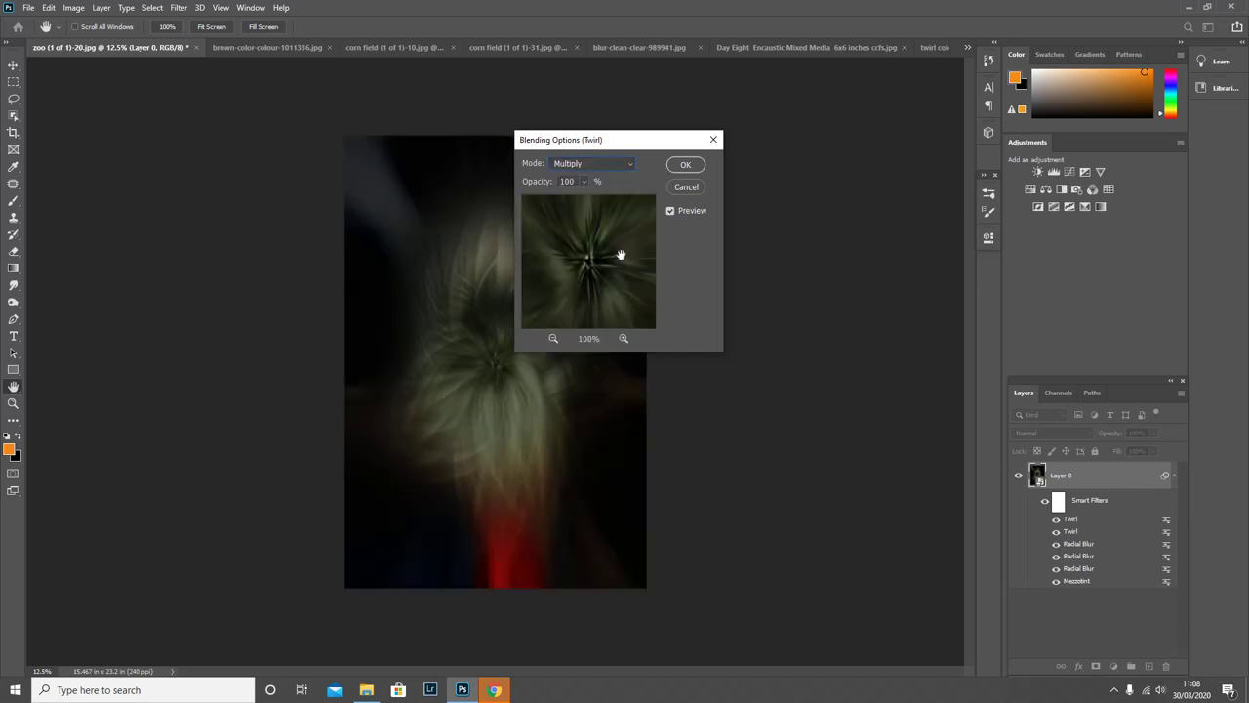
click(631, 163)
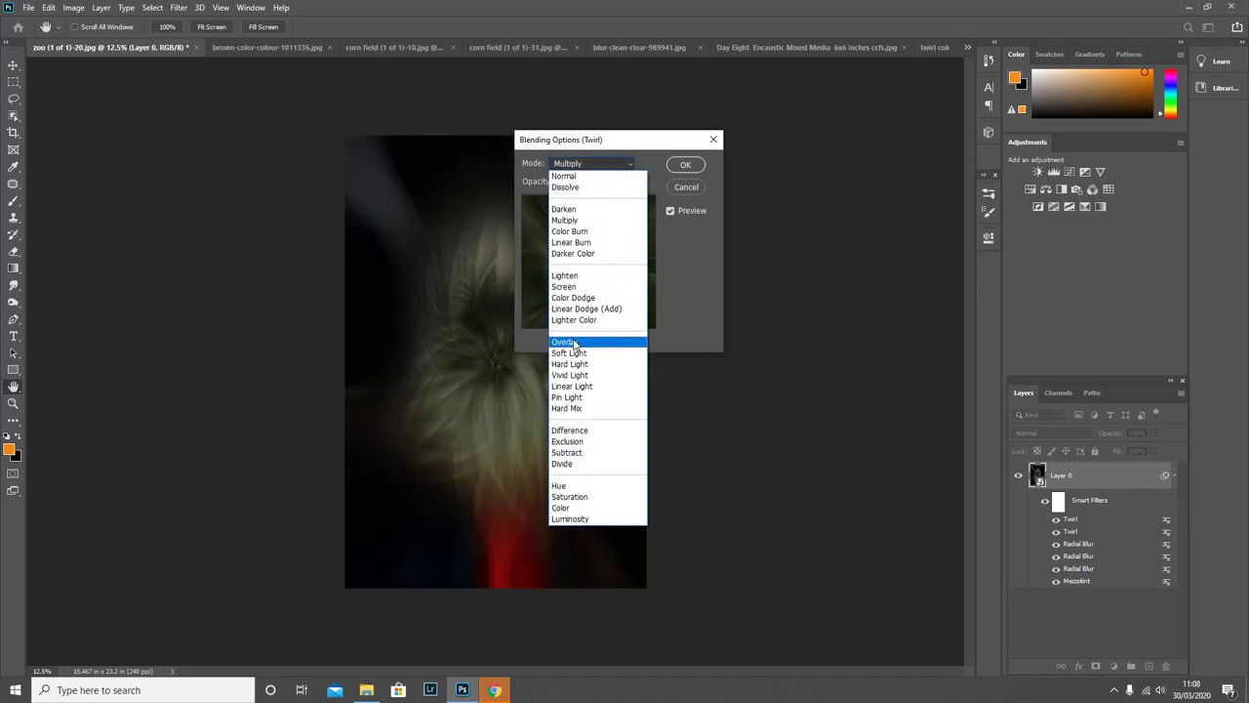
click(574, 342)
click(630, 163)
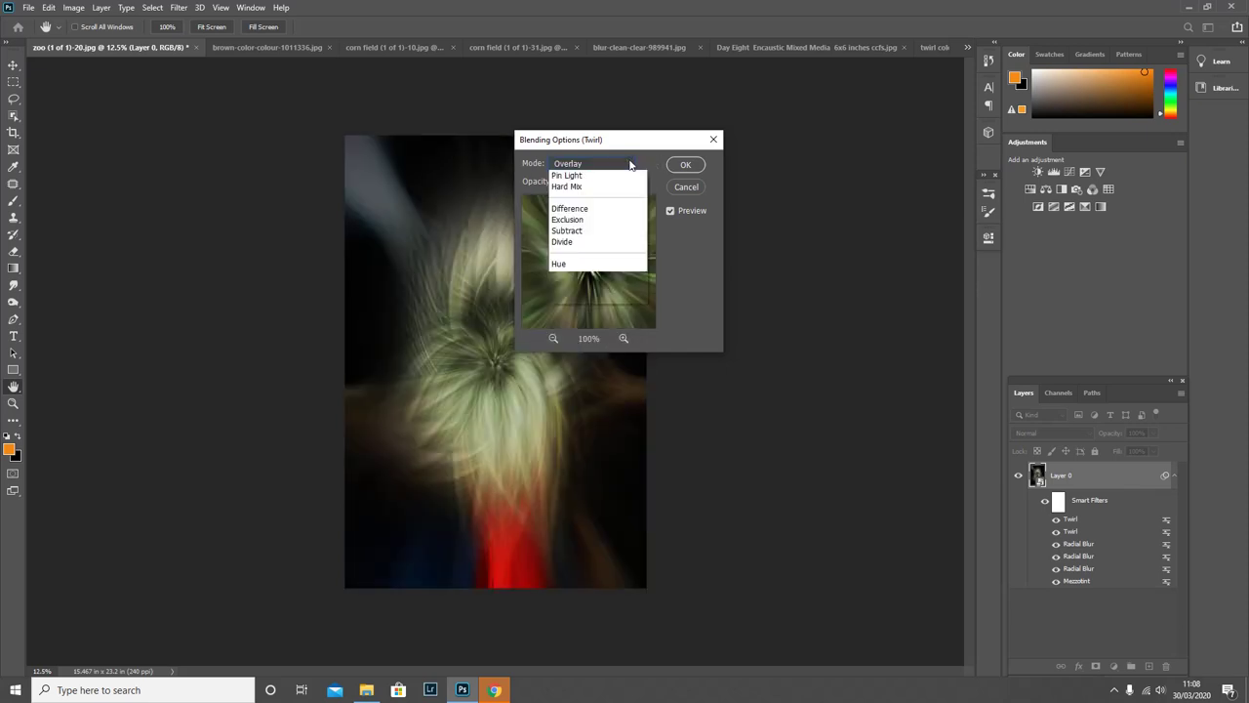
click(573, 363)
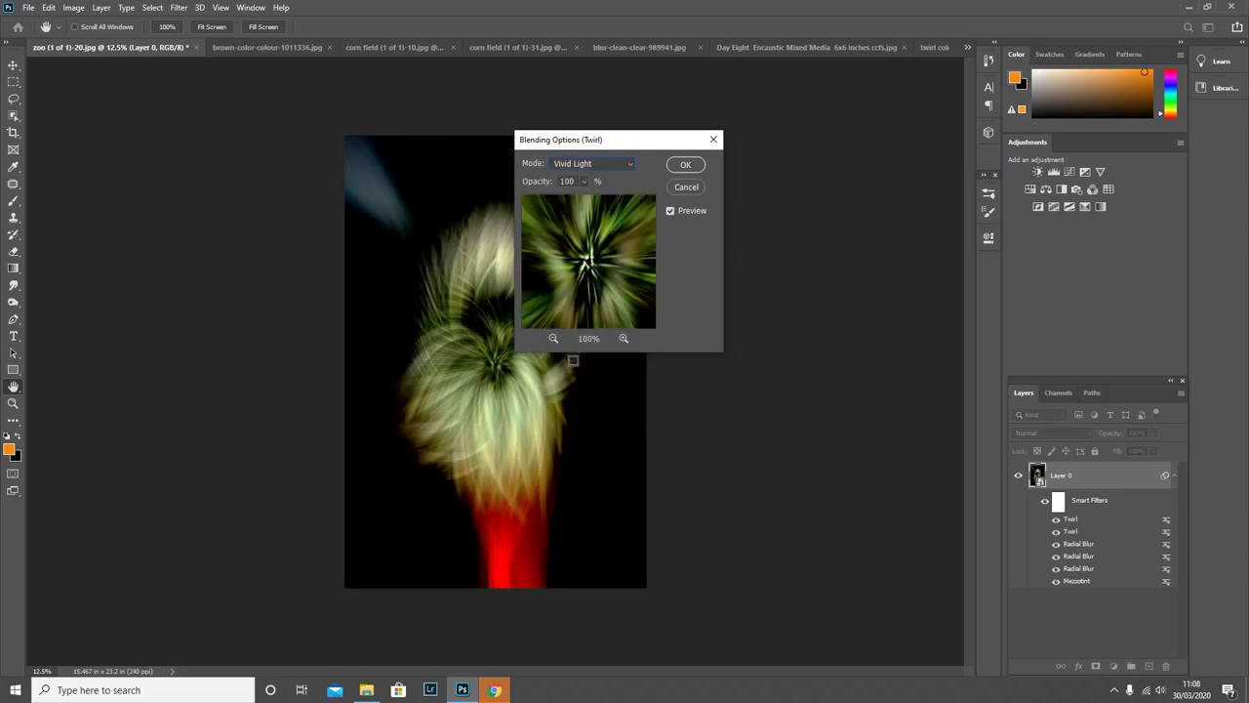
click(631, 164)
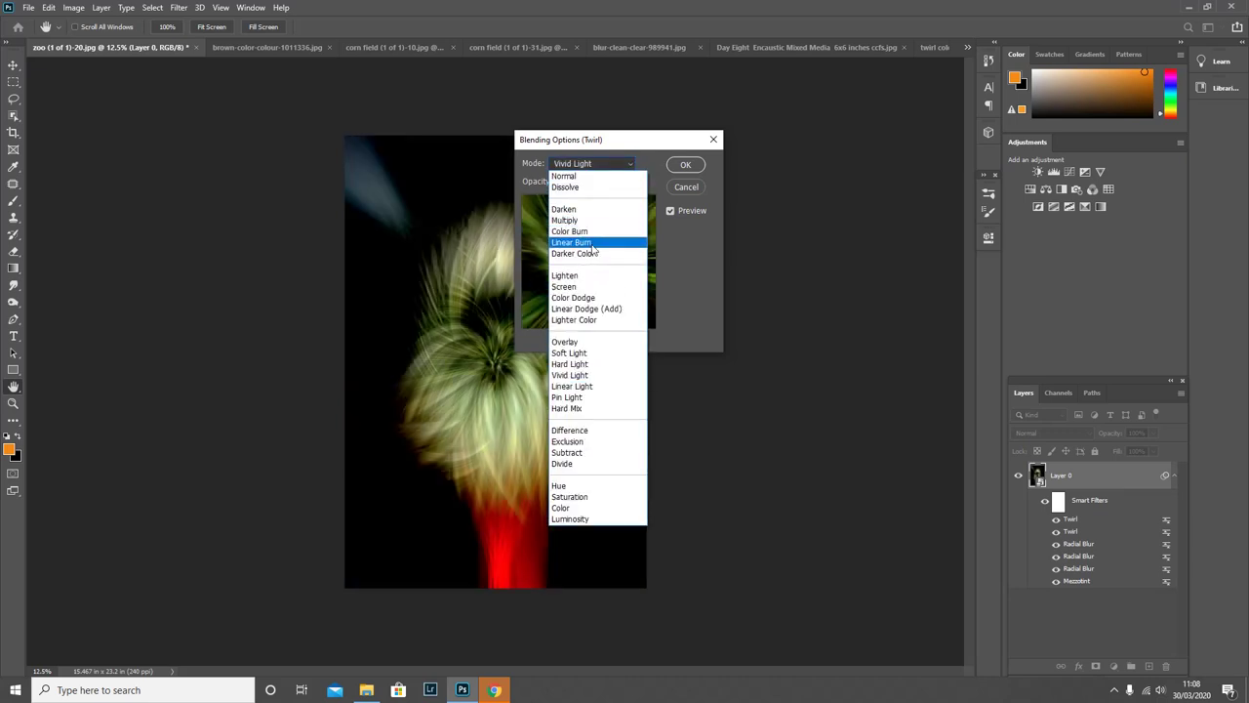
click(581, 286)
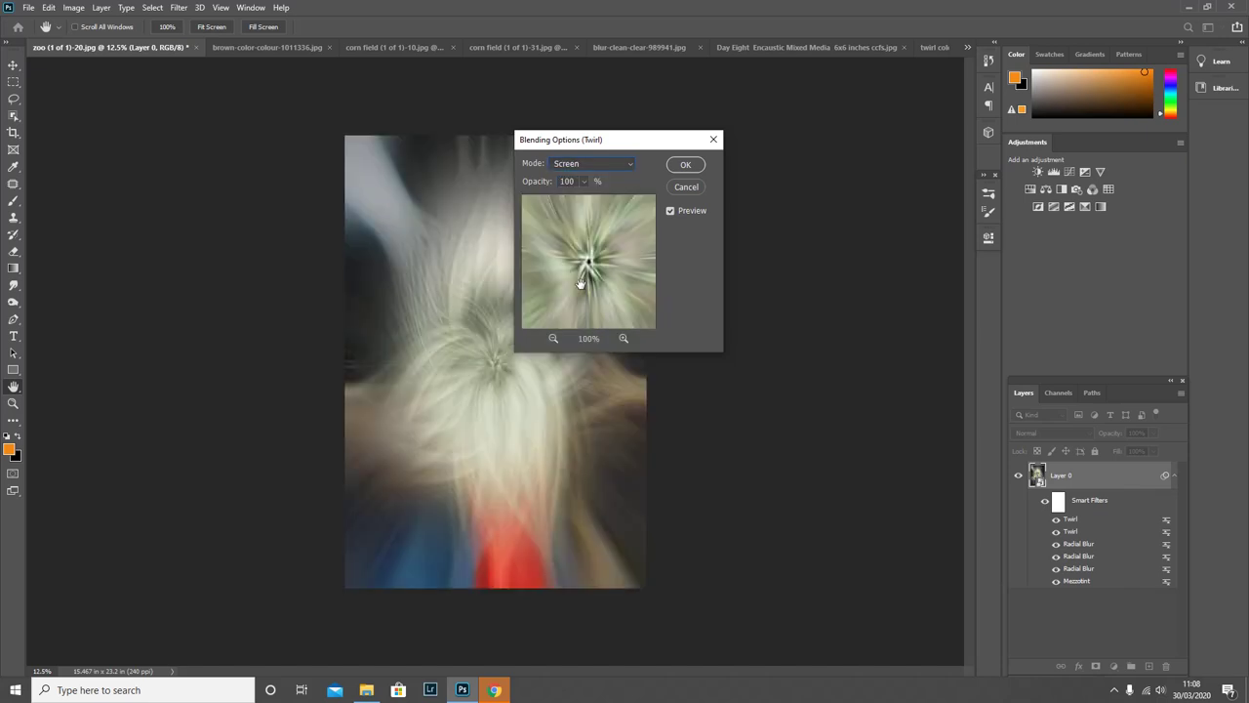
click(630, 163)
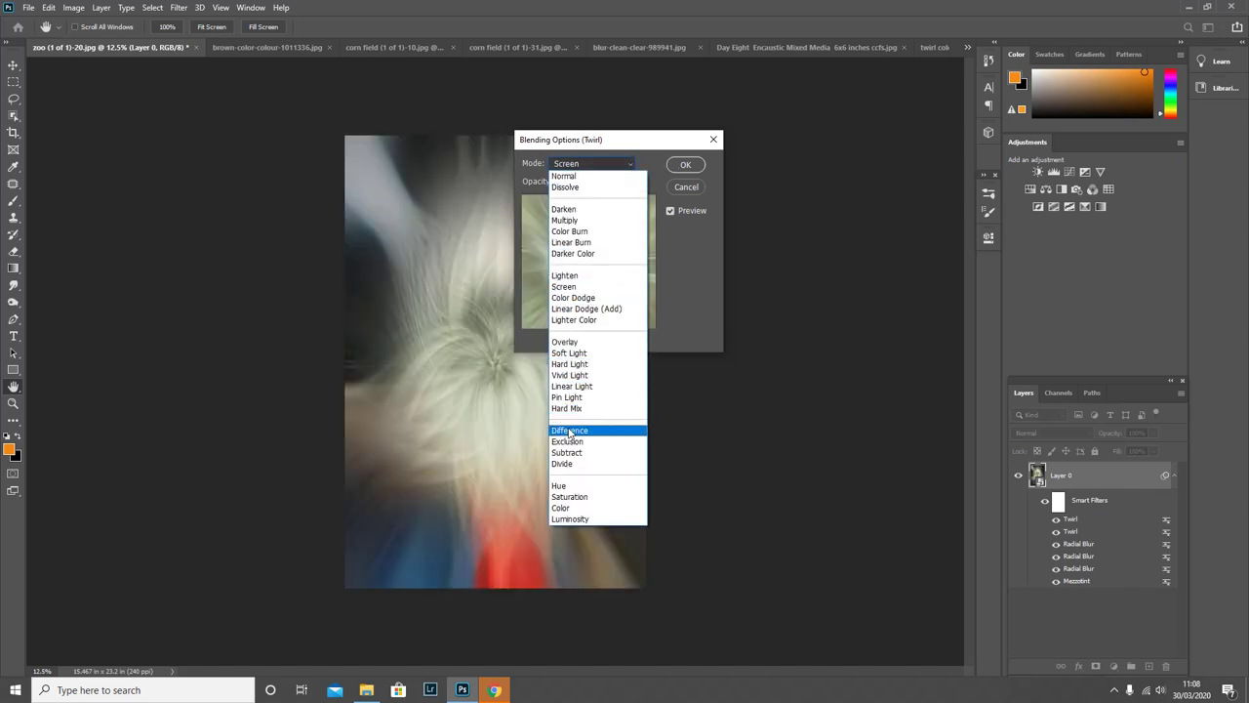
click(569, 434)
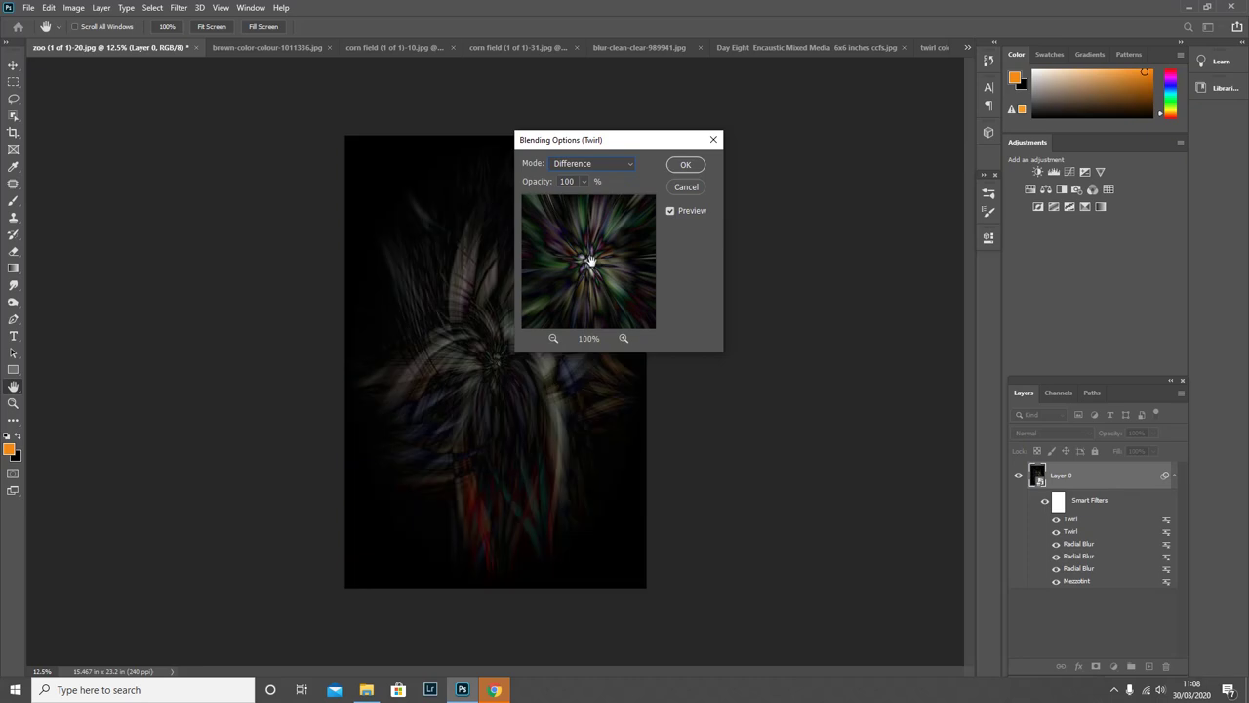
- Return the Twirl filter's blending mode to Lighten at 100% opacity and apply the blending options
click(632, 162)
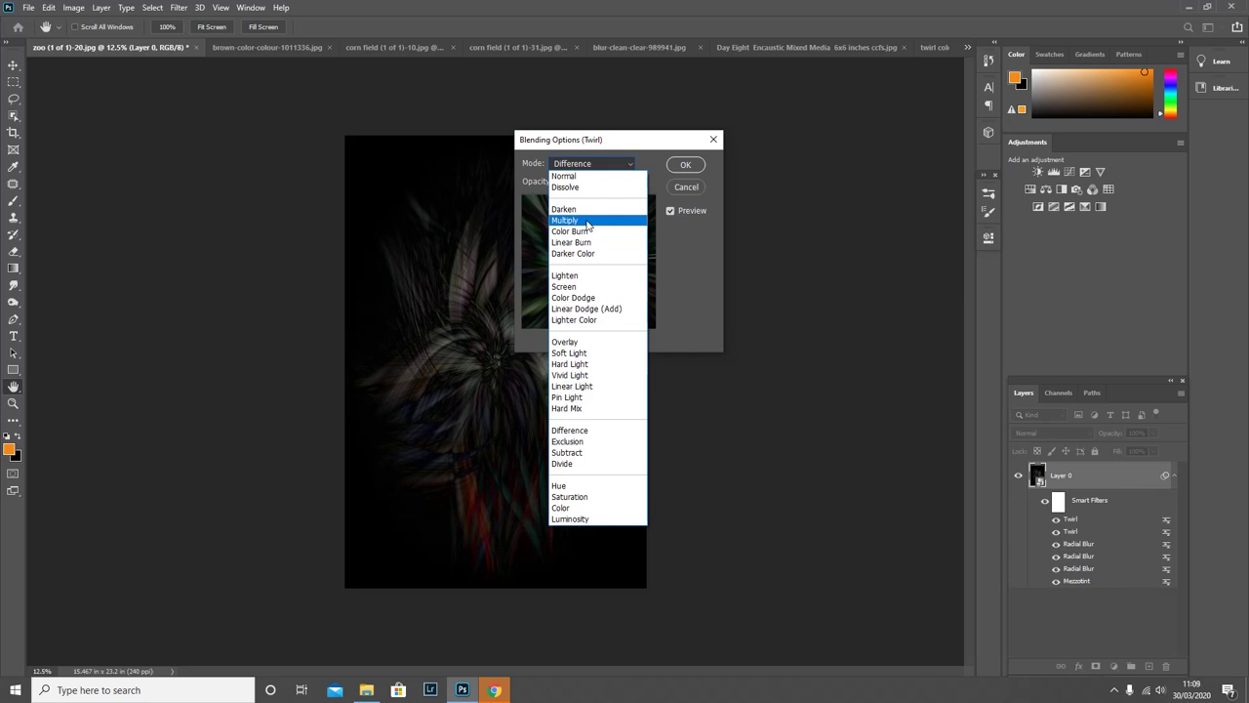
click(589, 277)
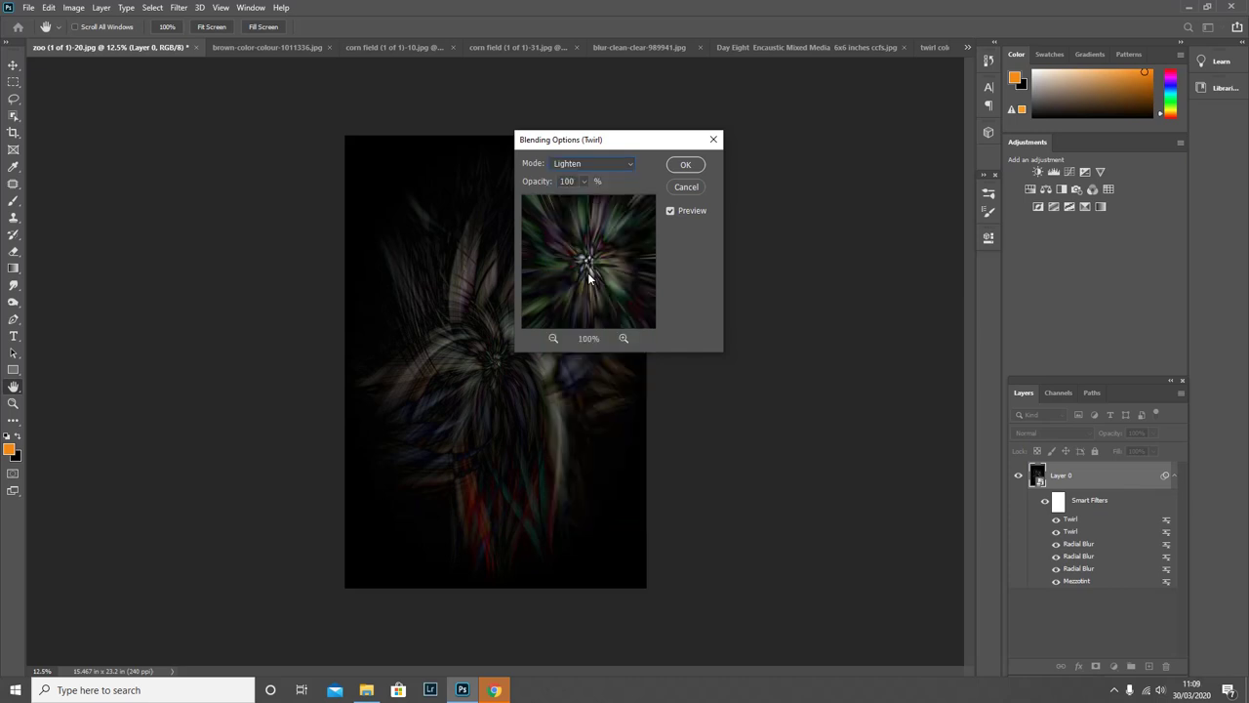
click(685, 165)
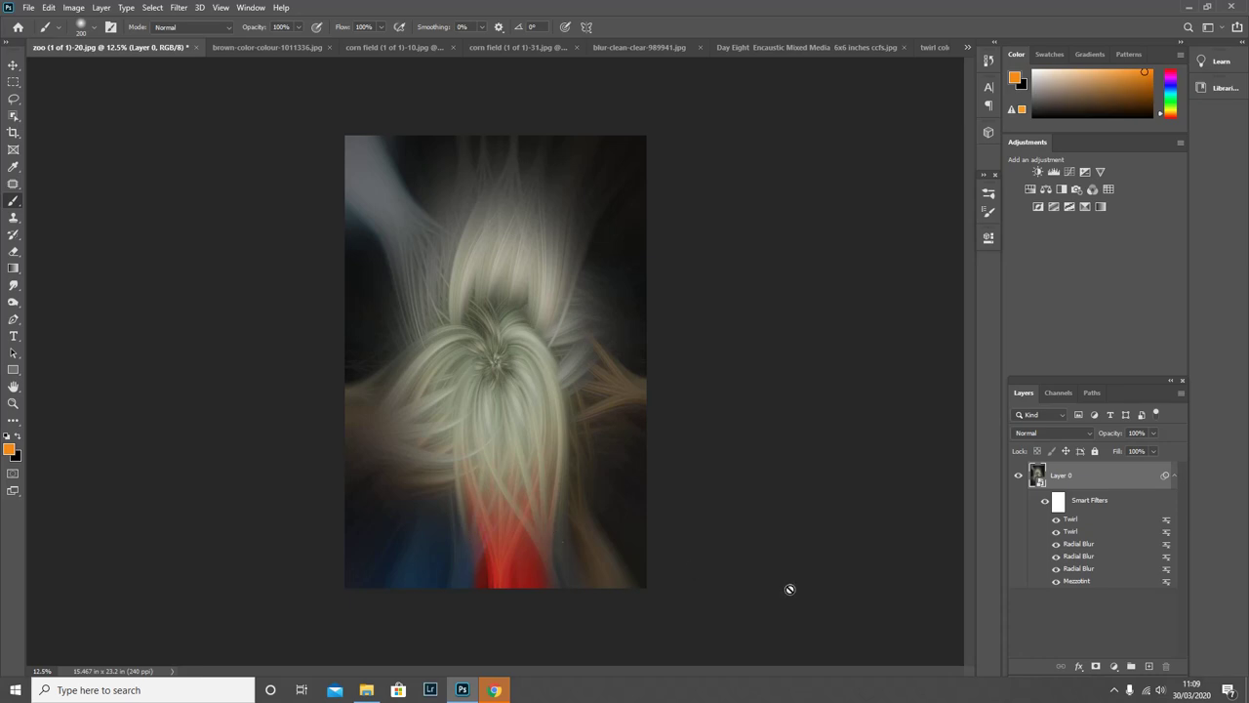
- Add a Hue/Saturation adjustment layer with hue -180, saturation +41 and a very slight lightness adjustment
click(1112, 668)
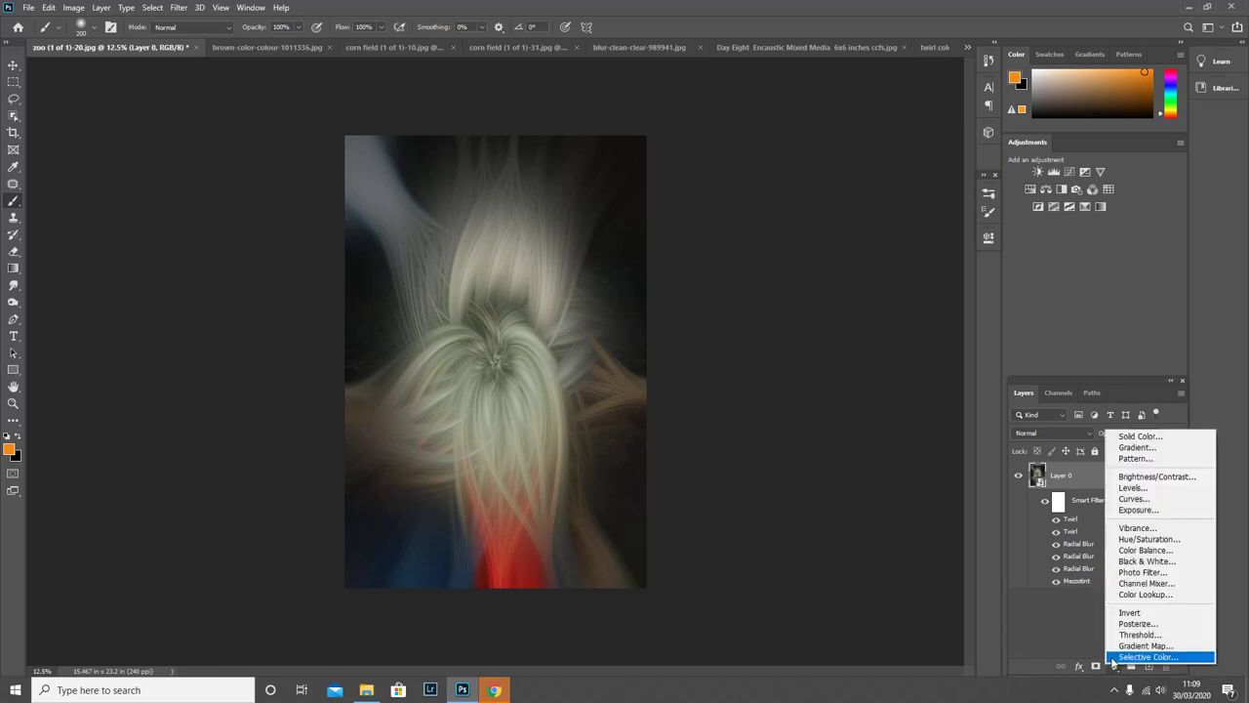
click(1147, 539)
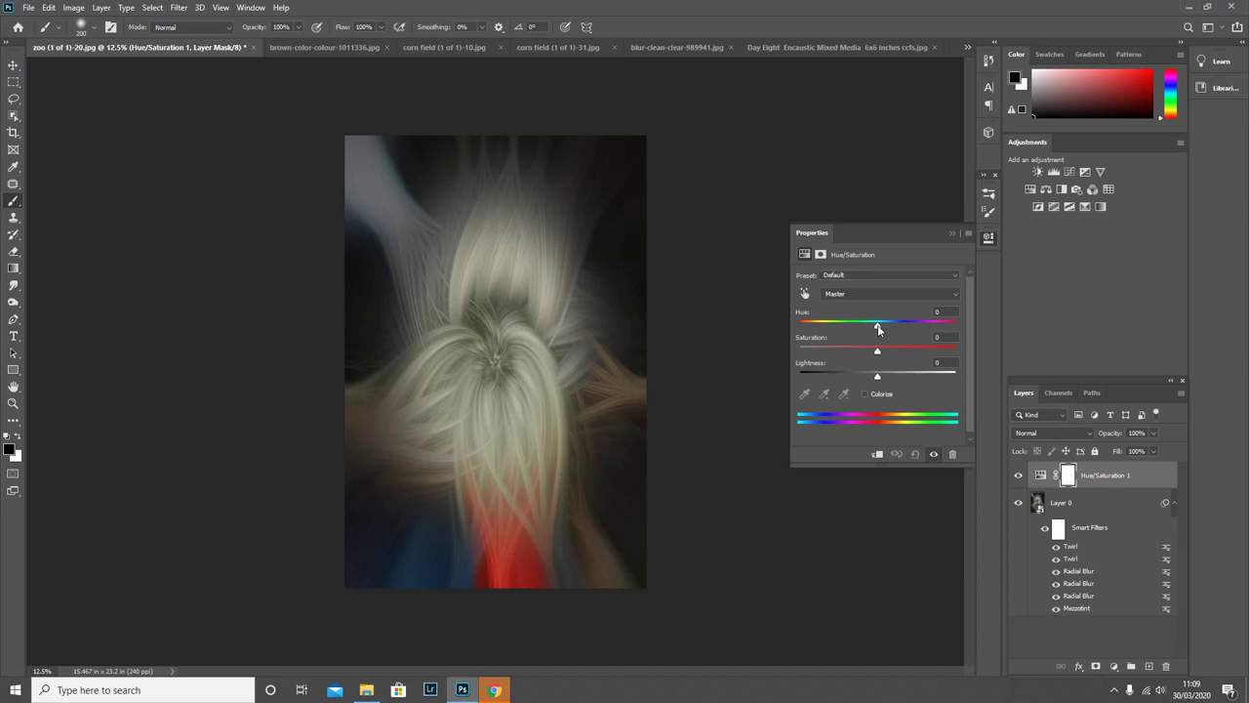
drag(878, 327, 786, 321)
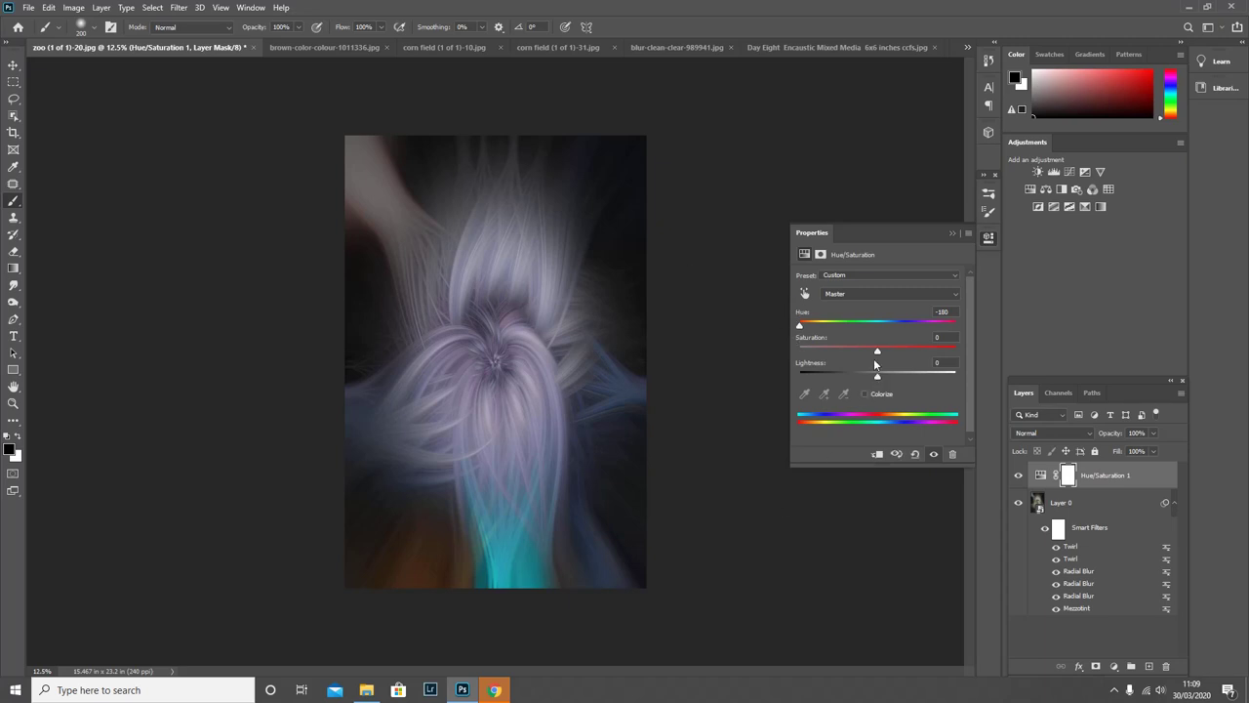
drag(877, 350, 879, 350)
drag(880, 352, 884, 354)
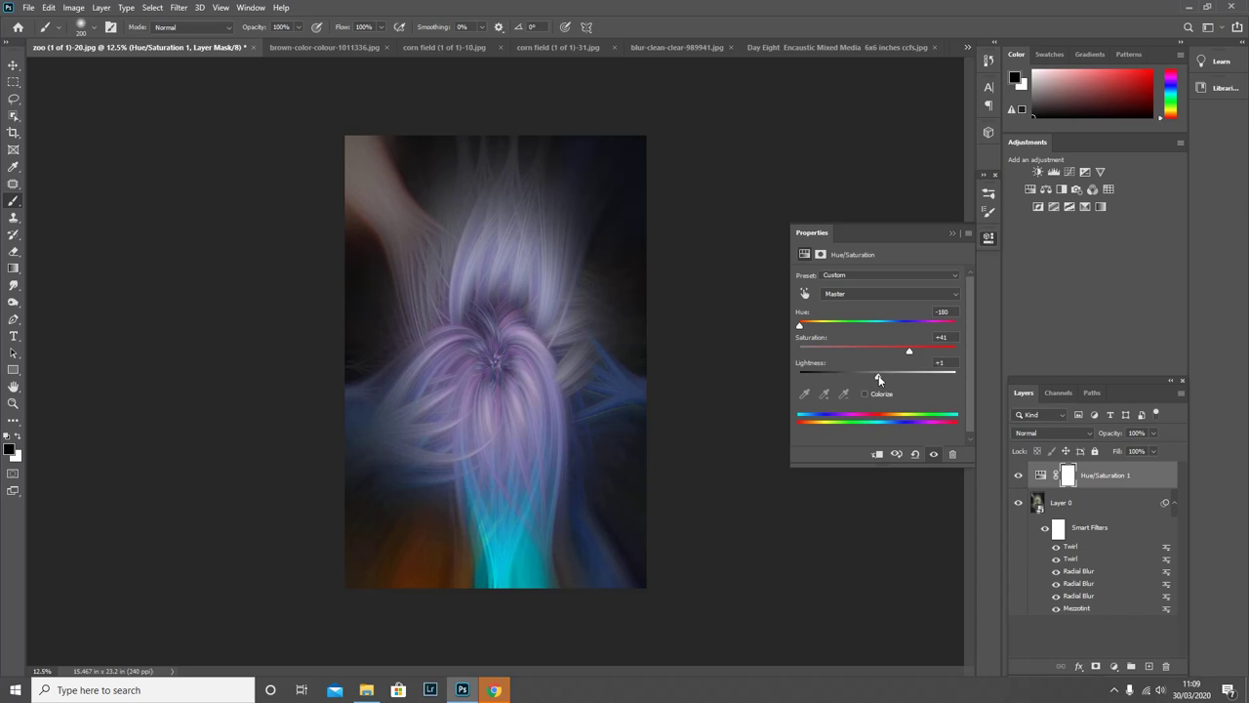
drag(879, 377, 878, 377)
click(952, 234)
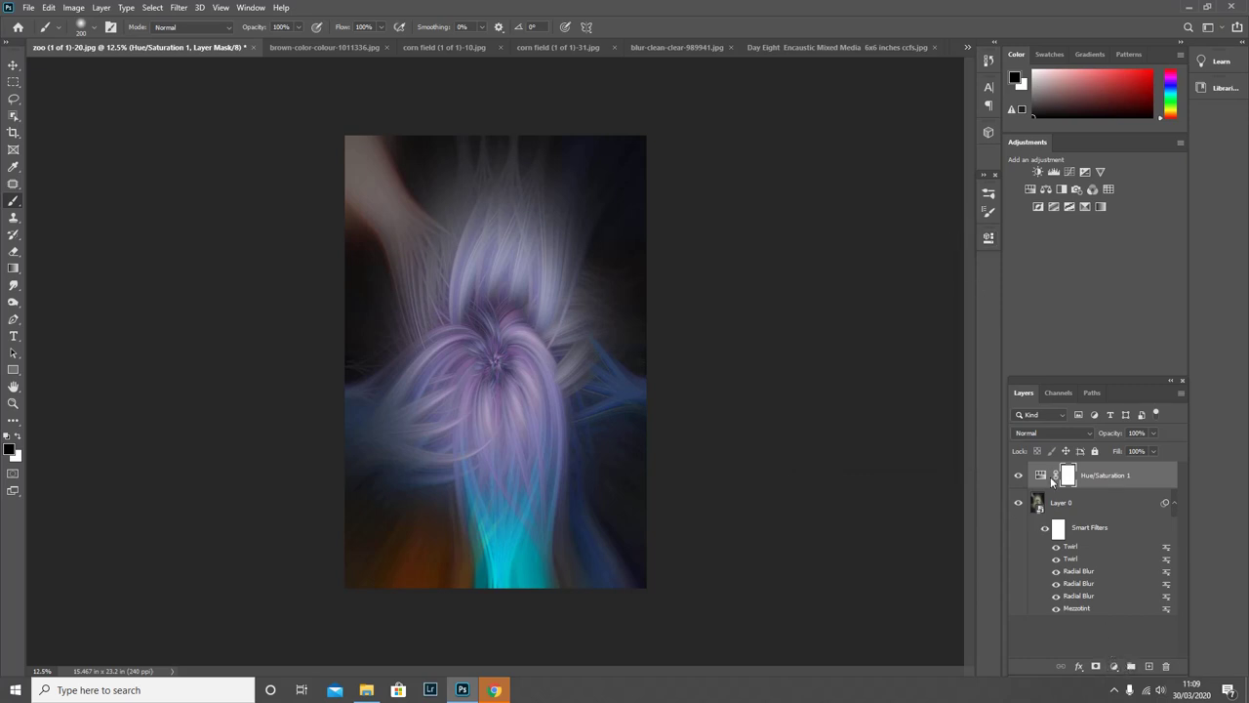
- Add a Levels adjustment layer with the white input level at 227 and slightly brightened midtones
click(1114, 665)
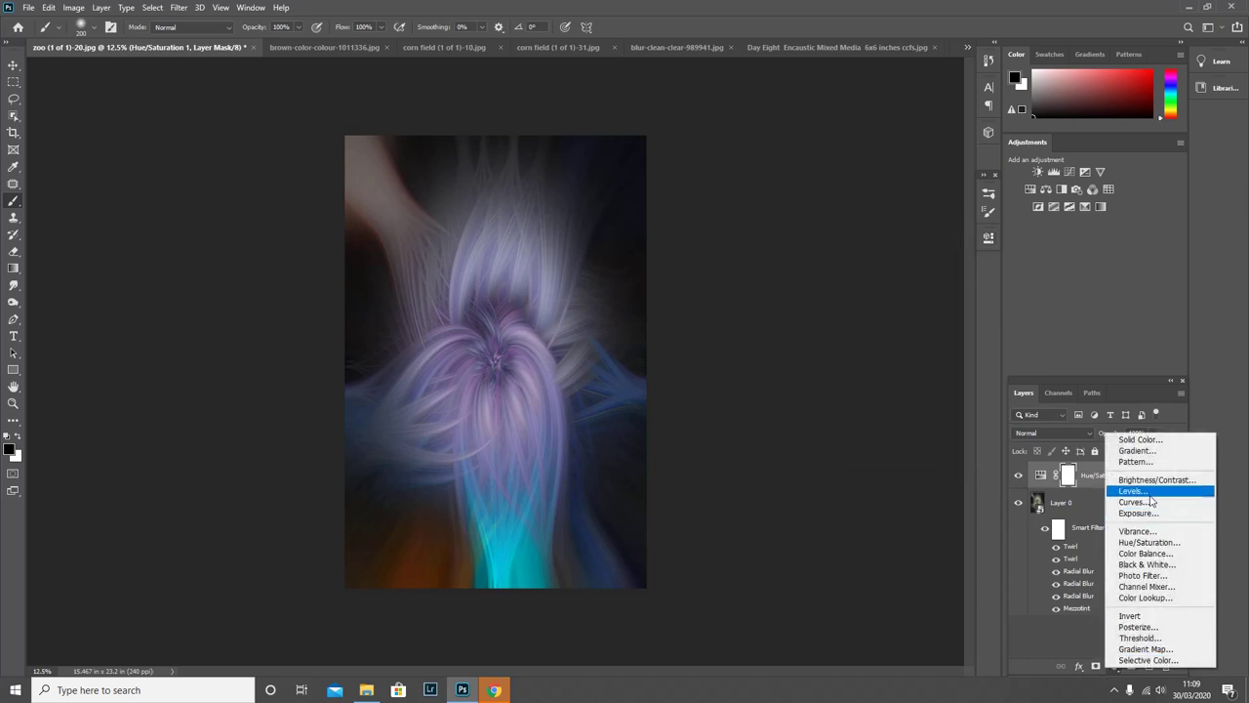
click(1135, 491)
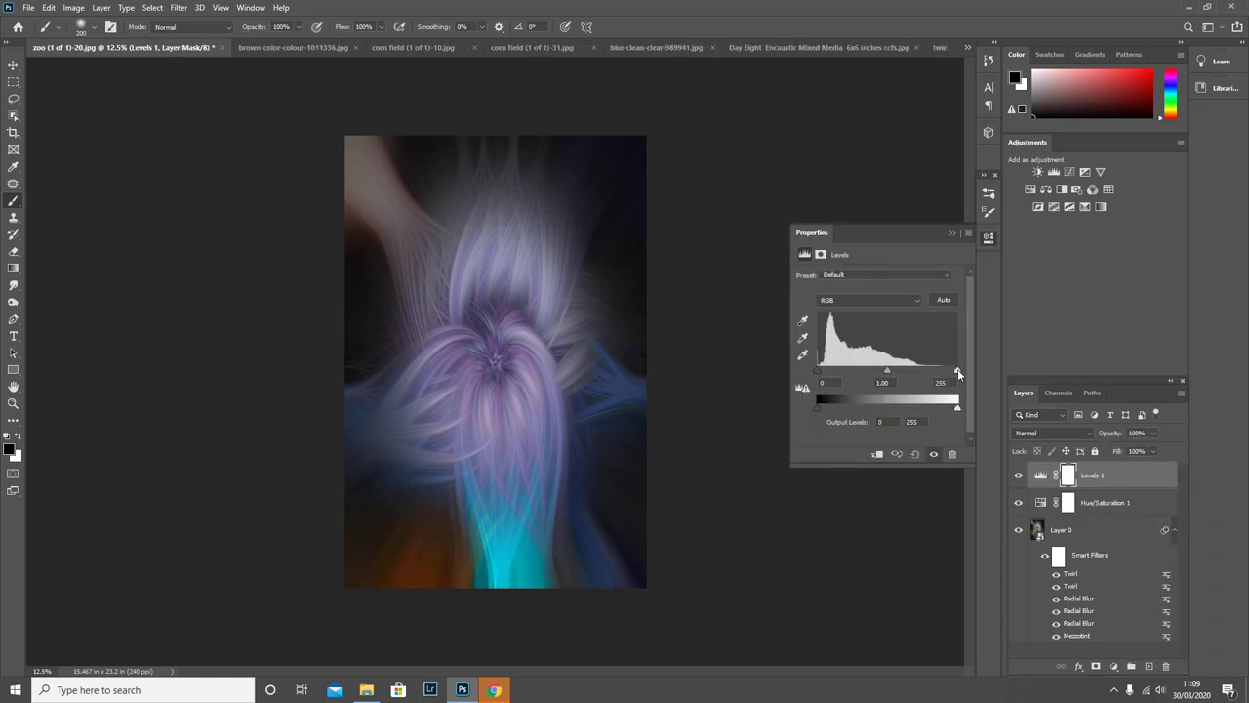
drag(957, 371, 942, 373)
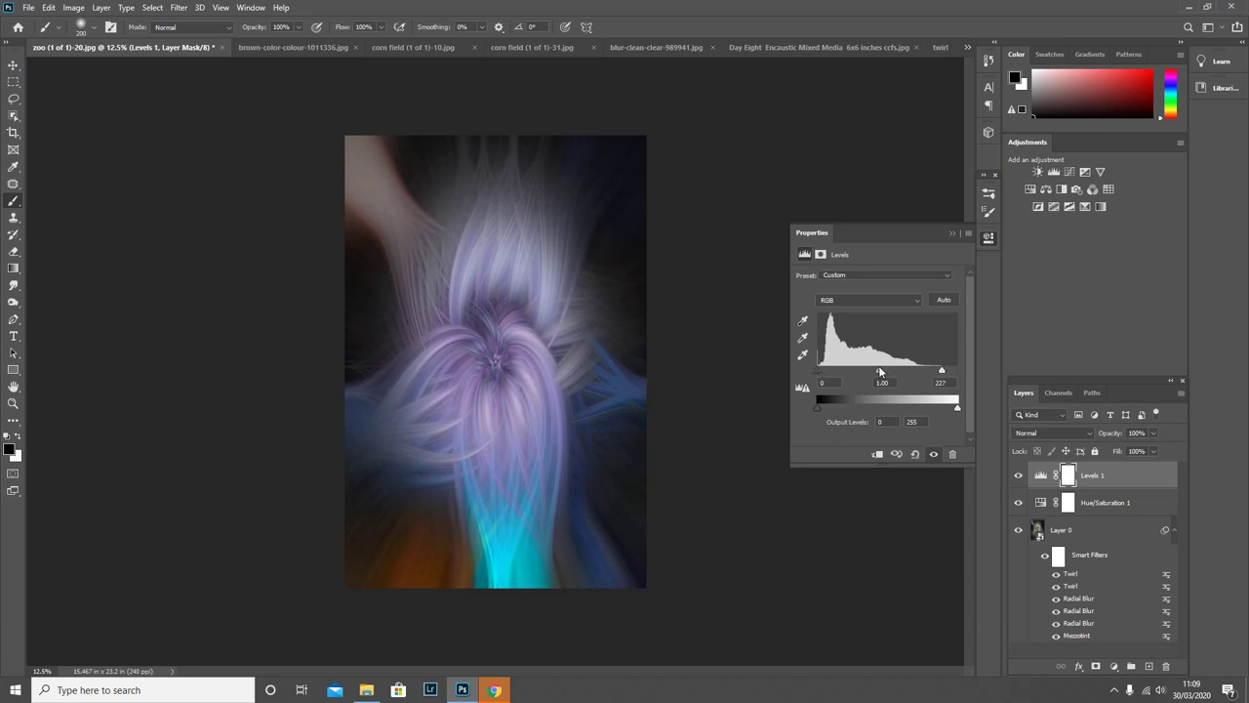
drag(879, 370, 876, 371)
click(954, 233)
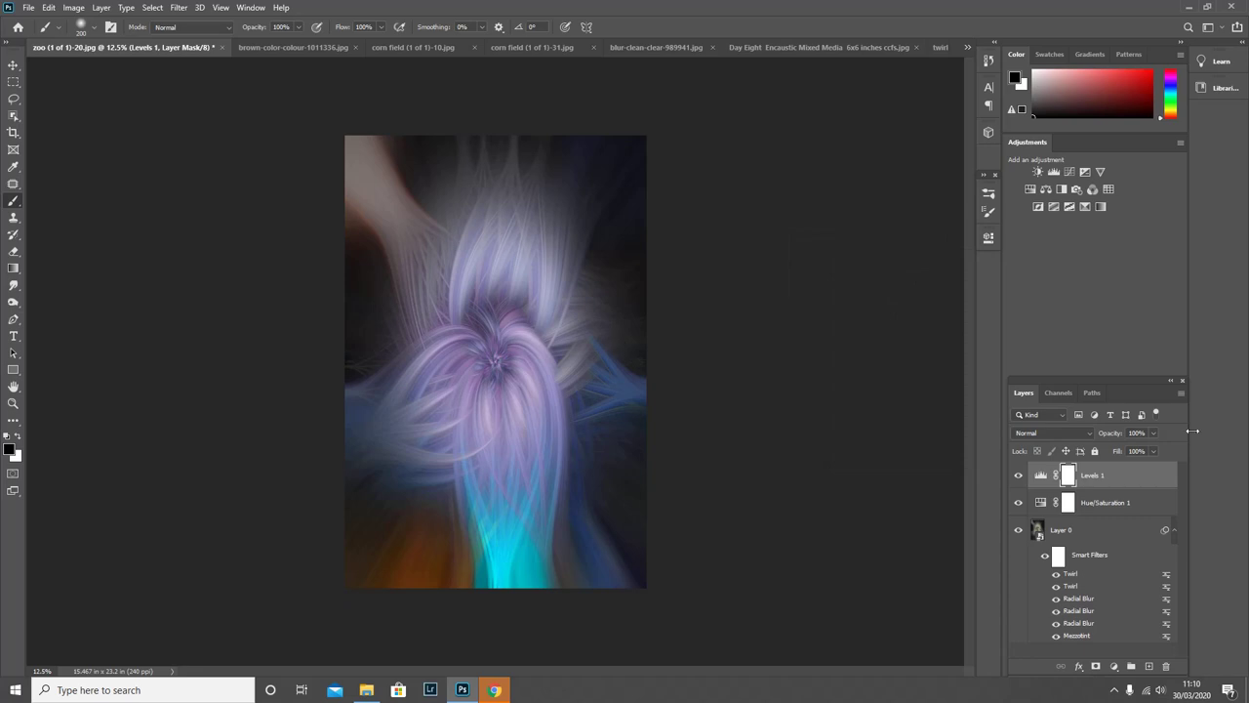
- Flatten the image and choose the textured backgrounds folder inside TEXTURED BACKGROUNDS as the location for saving a copy
click(1180, 392)
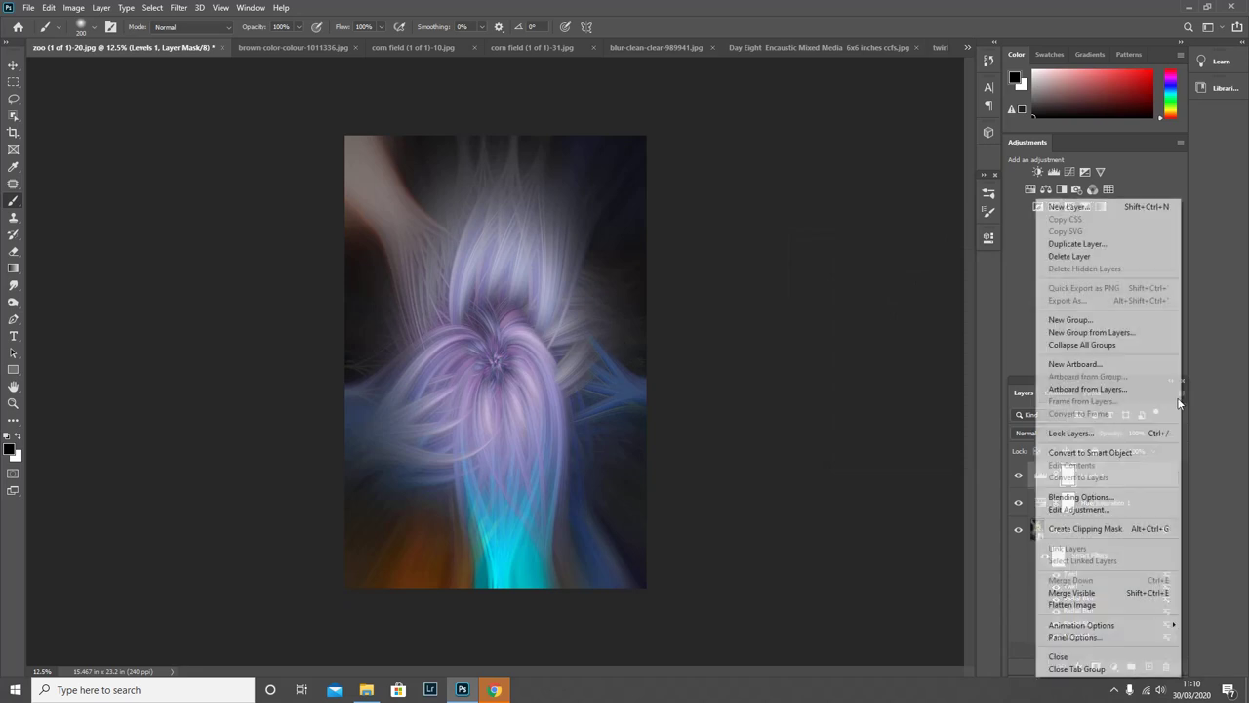
click(1084, 605)
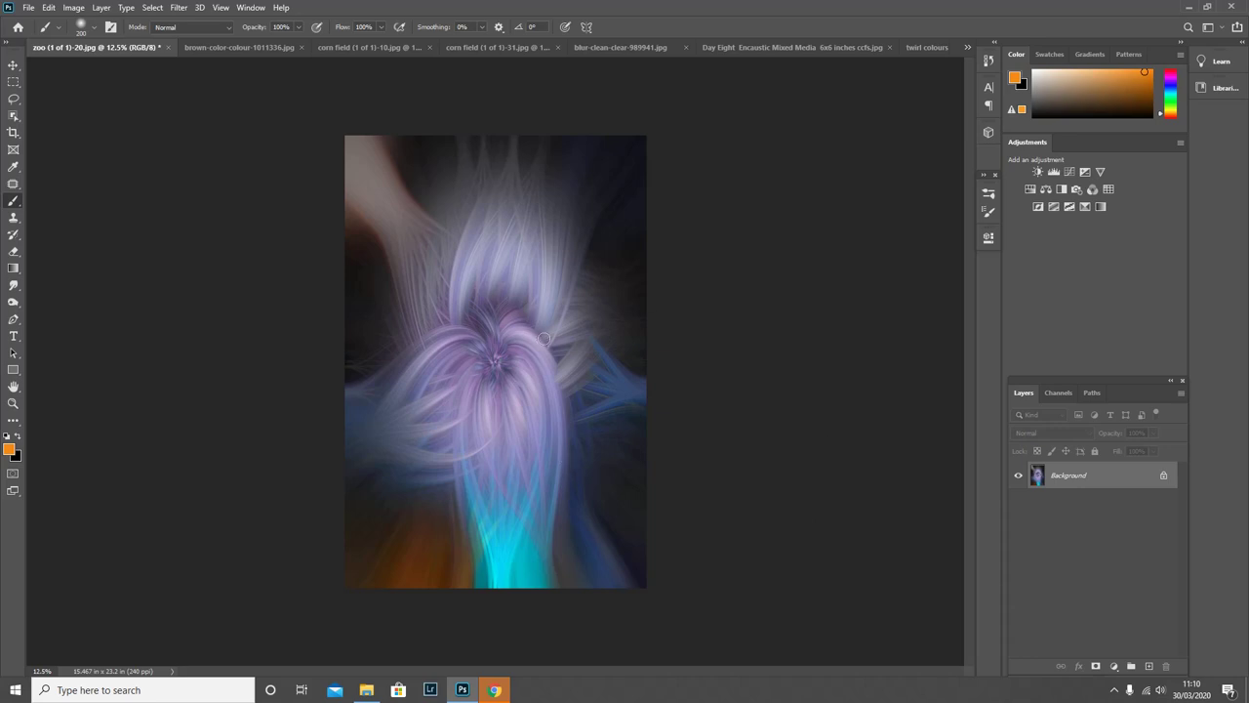
click(28, 7)
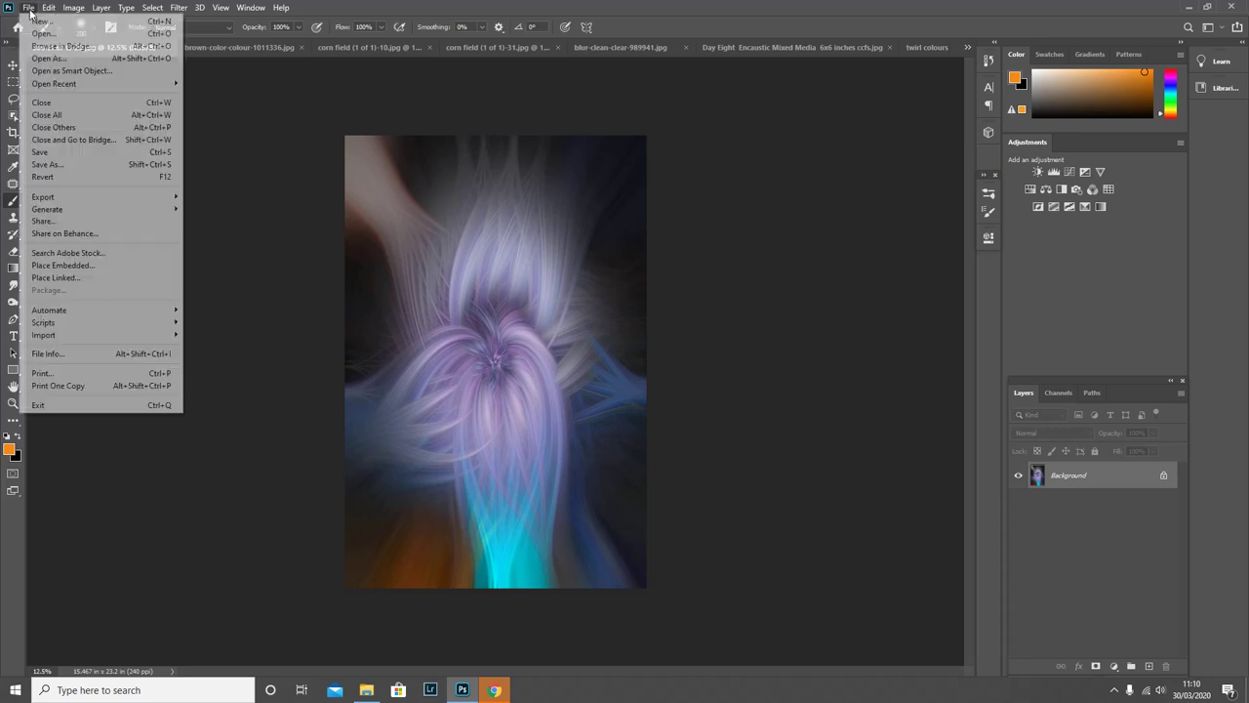
click(55, 164)
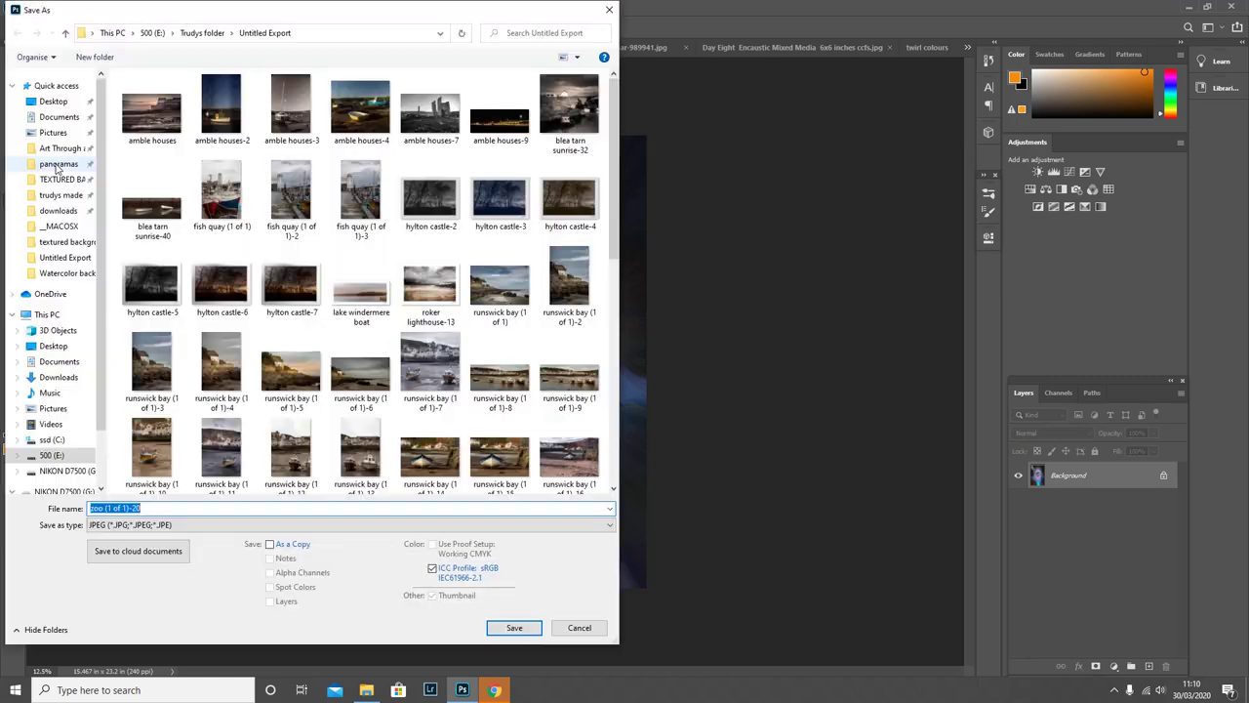
click(64, 182)
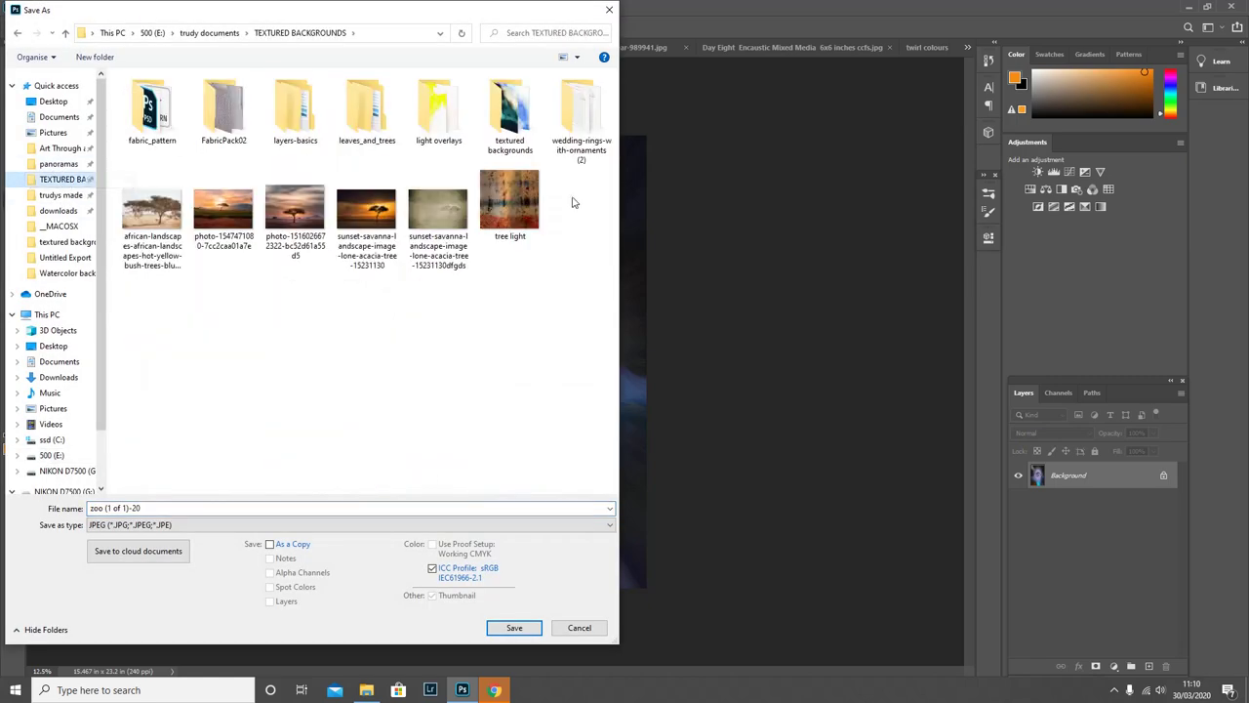
double_click(506, 122)
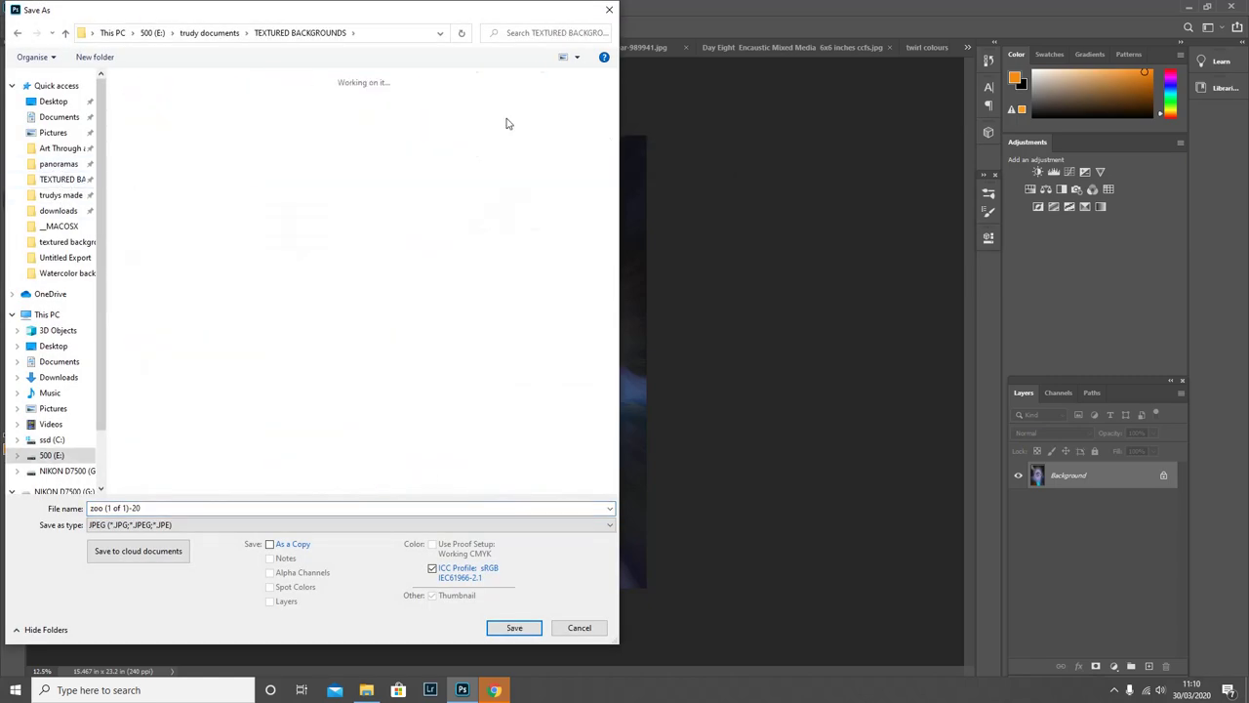
- Name the file twirl 5 and save it as a JPEG at Maximum quality 12 with the Baseline ("Standard") format
click(139, 509)
drag(140, 509, 86, 508)
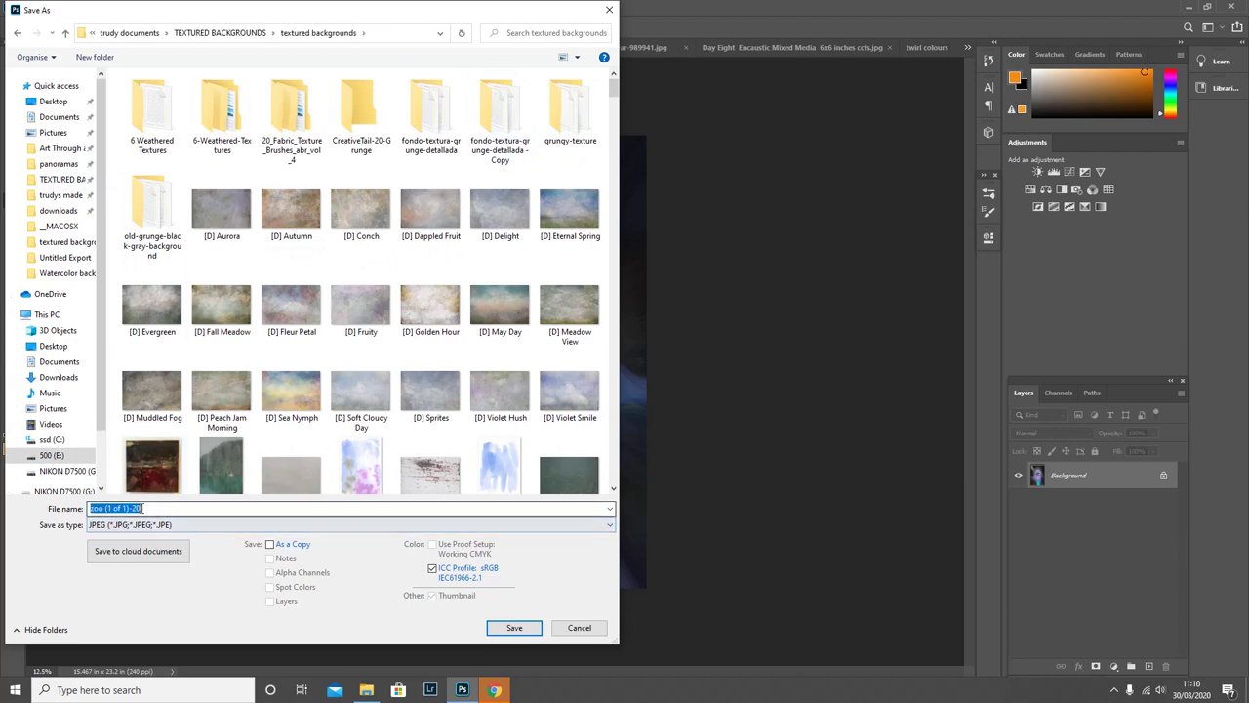
text(tw)
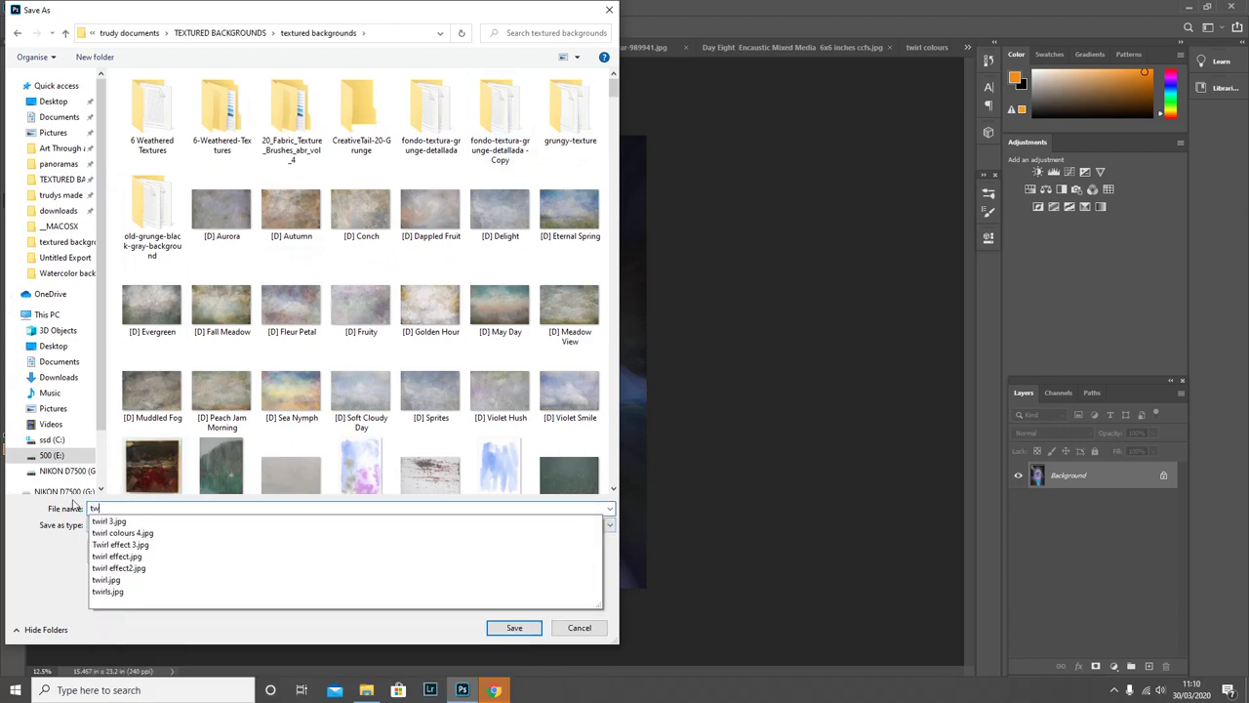
text(irl 5)
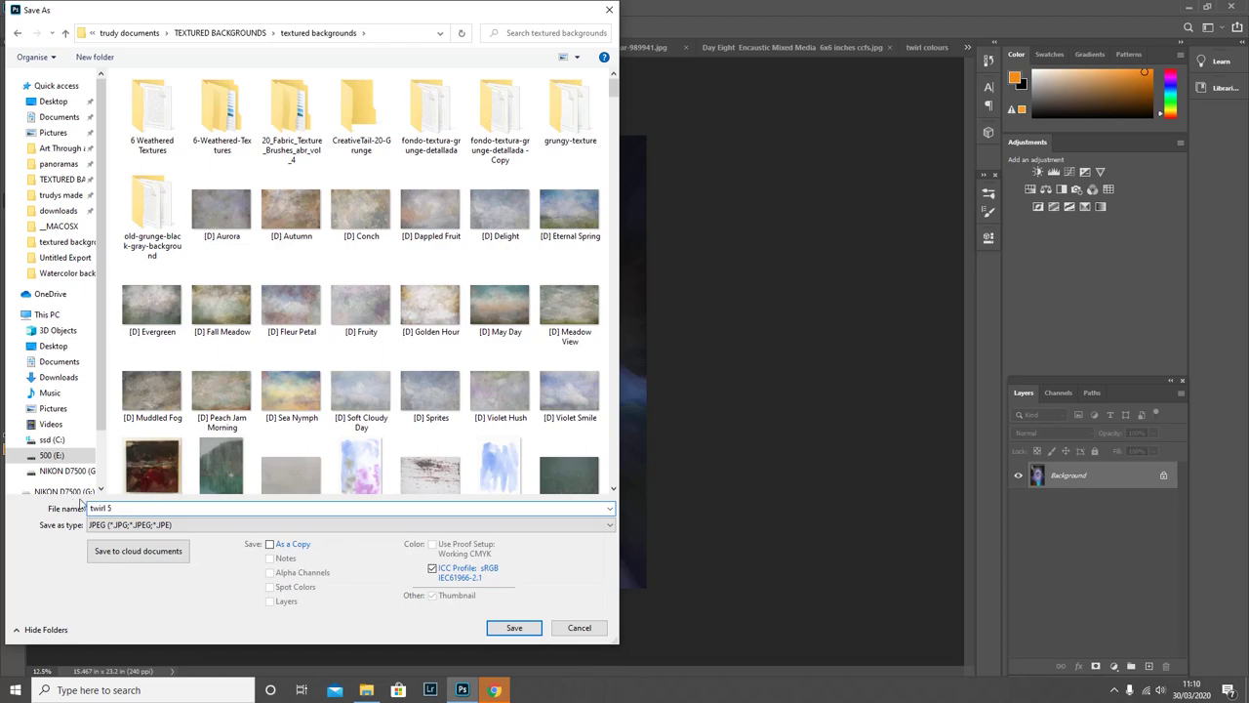
click(527, 628)
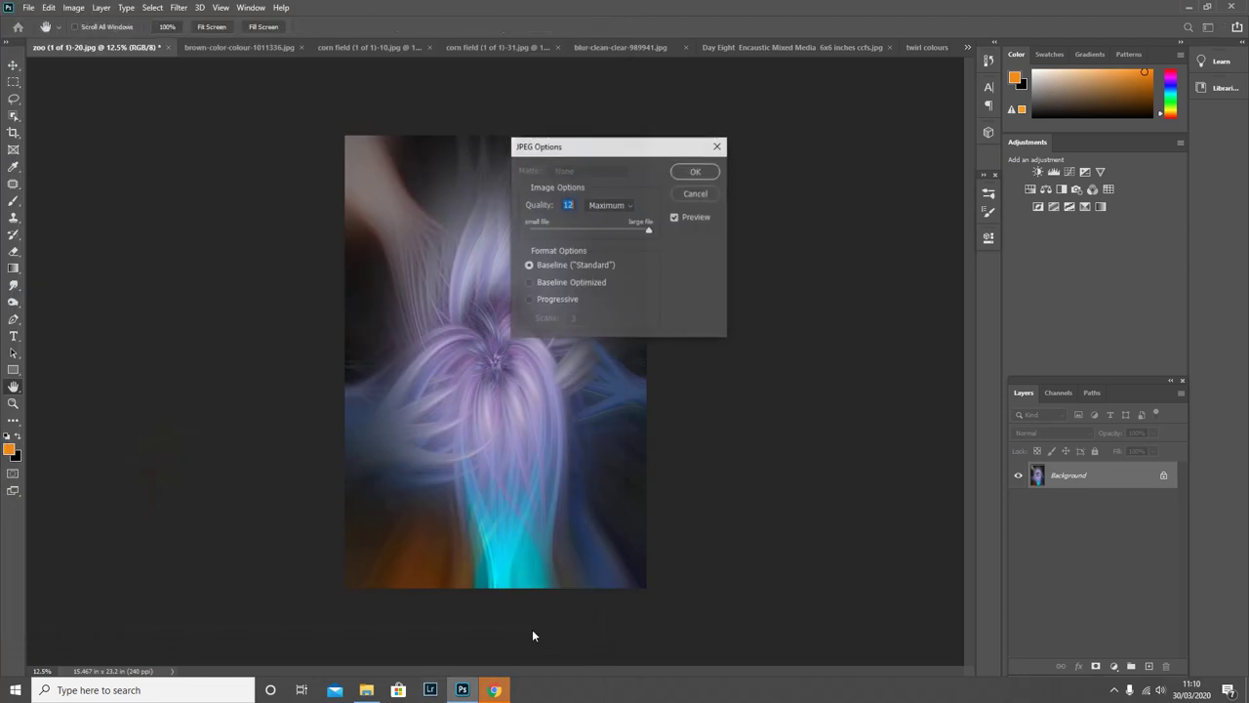
click(696, 173)
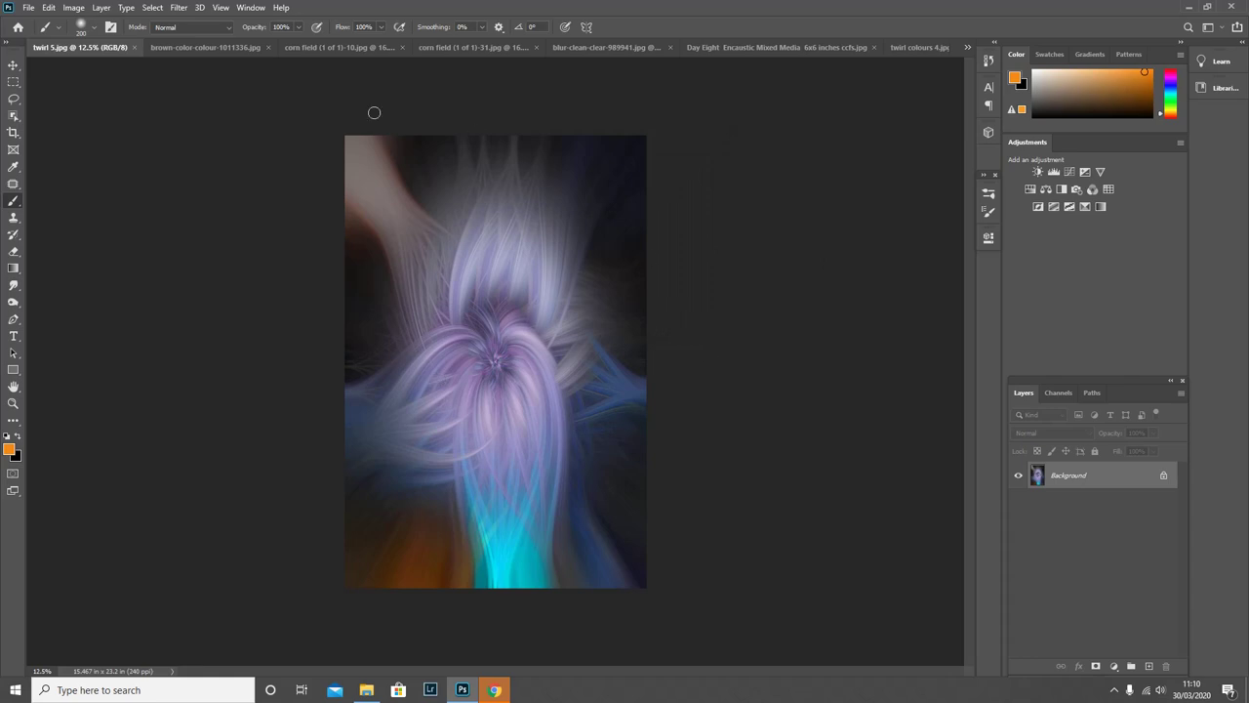
- Switch to the brown-color-colour-1011336.jpg document with the crumpled paper texture
click(212, 44)
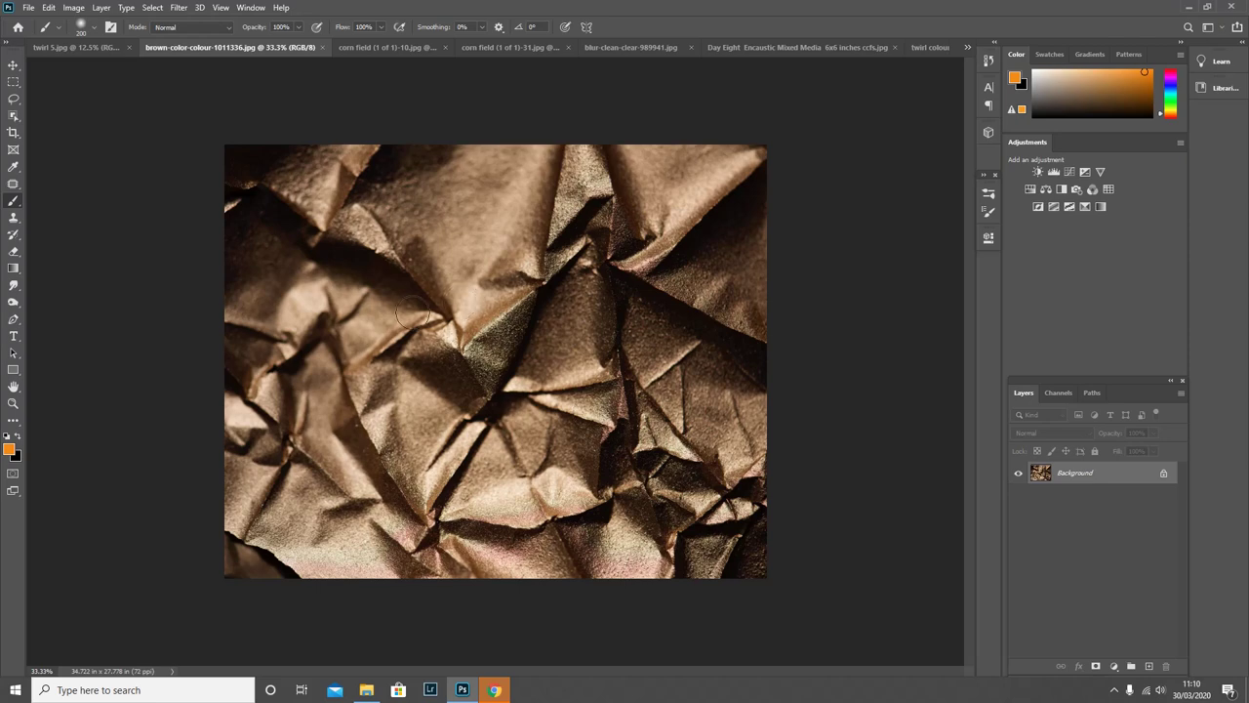
click(178, 7)
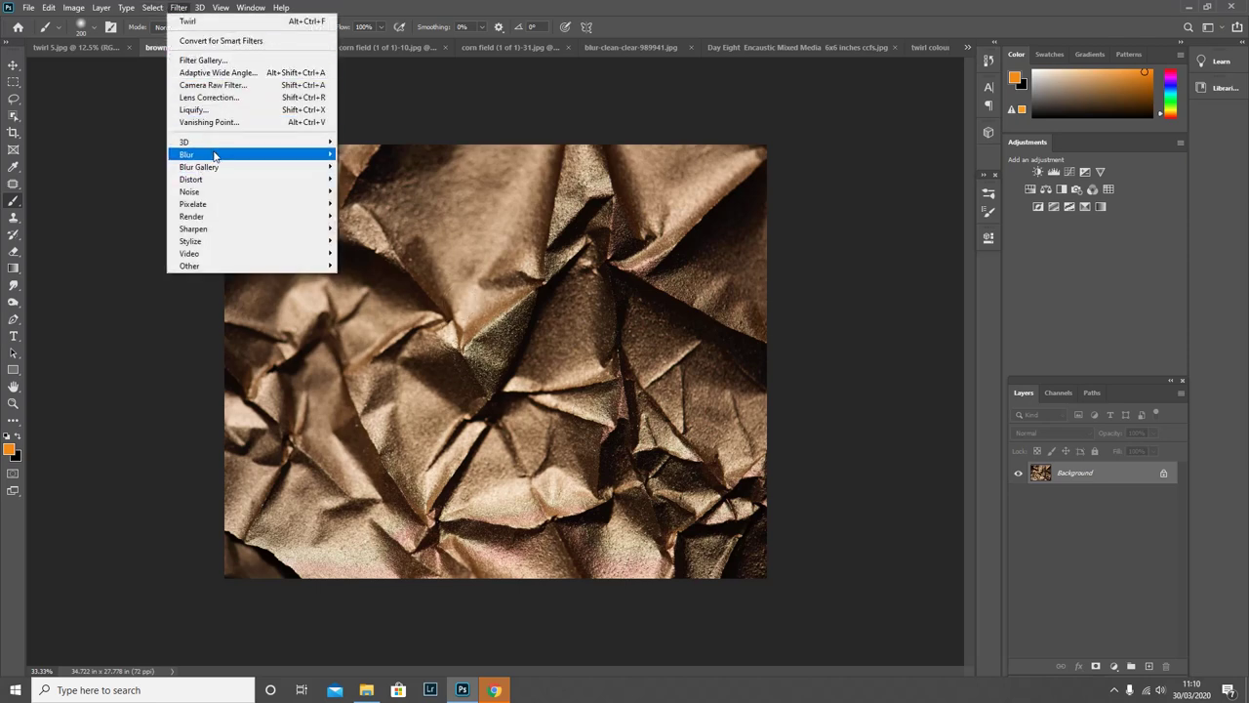
mouse_move(272, 158)
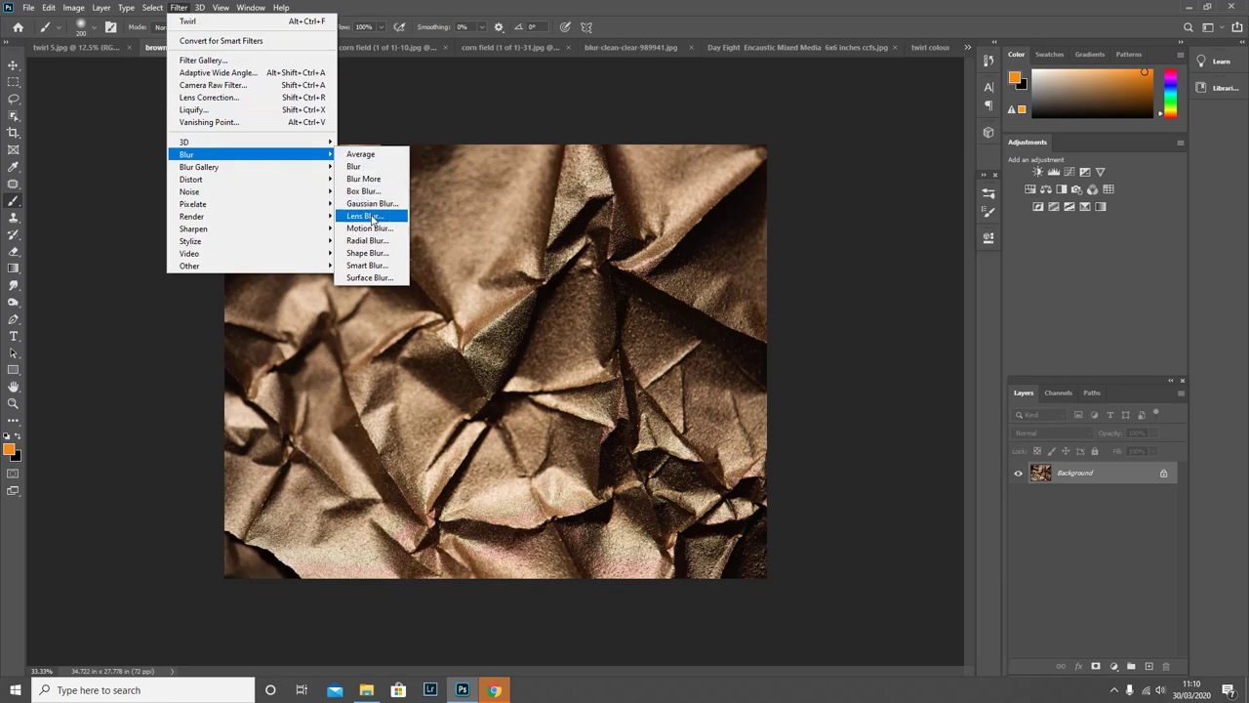
click(372, 218)
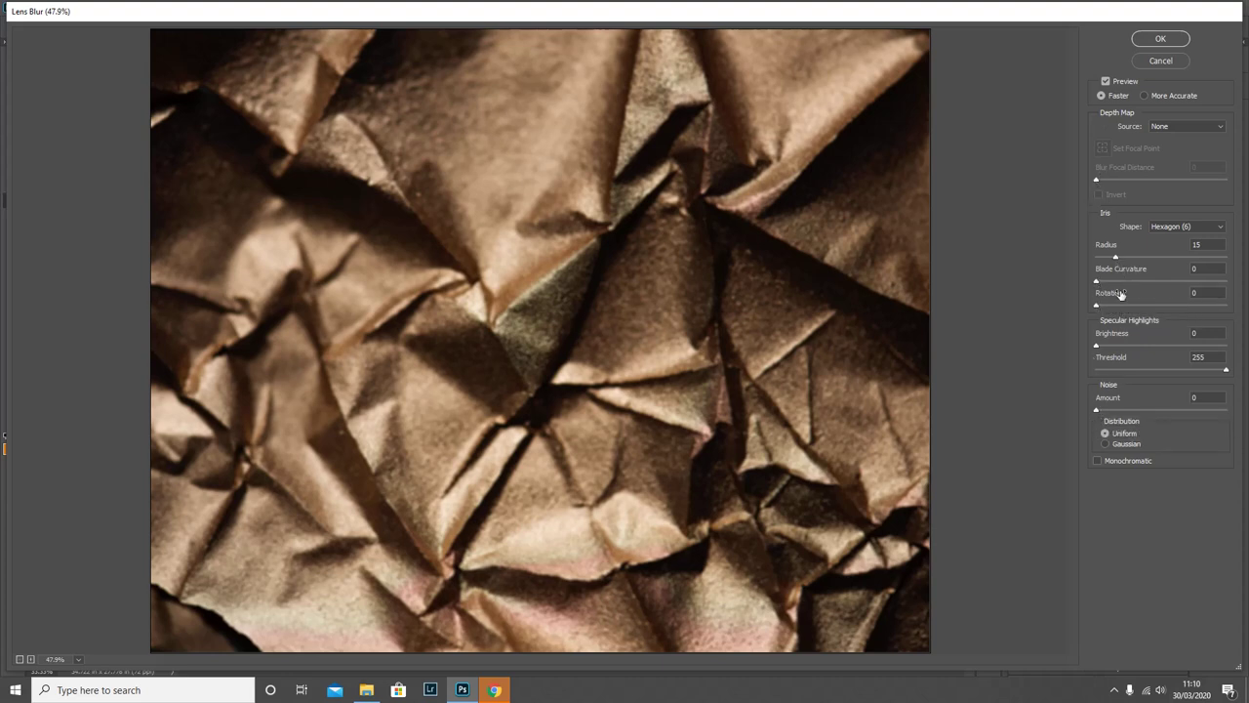
click(1195, 124)
click(1195, 125)
click(1171, 41)
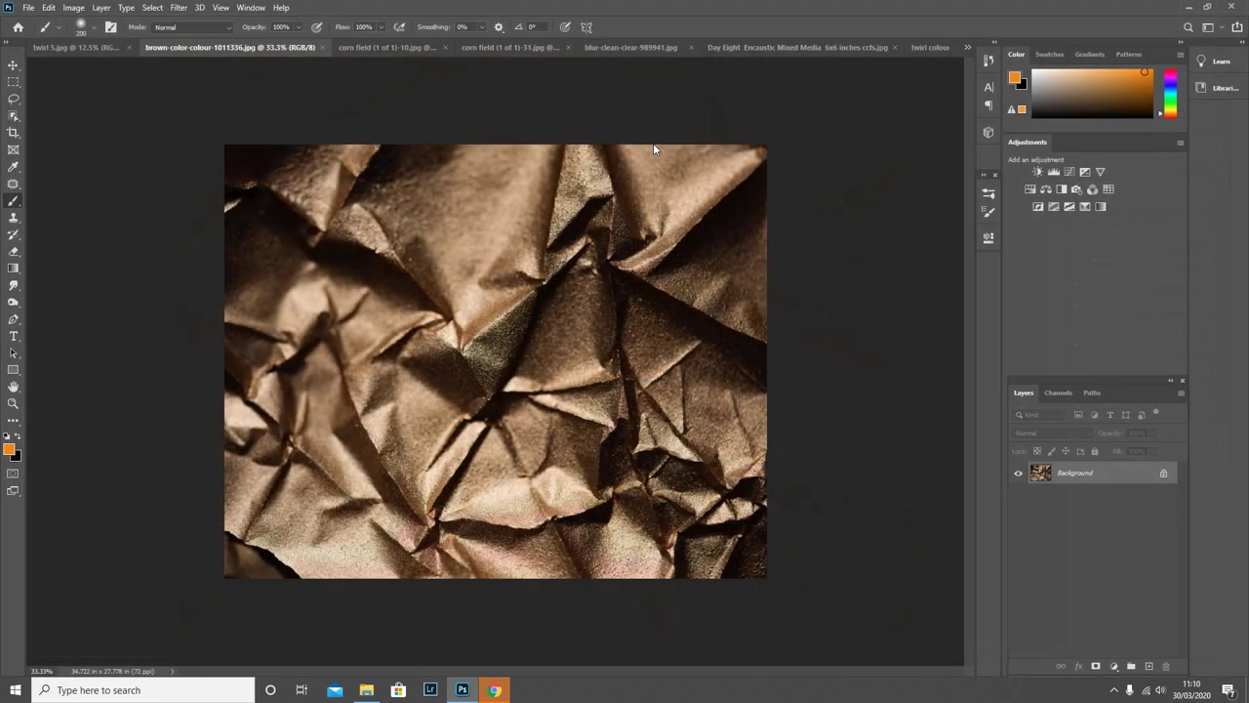
- Apply a Gaussian Blur with a radius of 3.7 pixels to the crumpled paper image
click(179, 7)
mouse_move(199, 159)
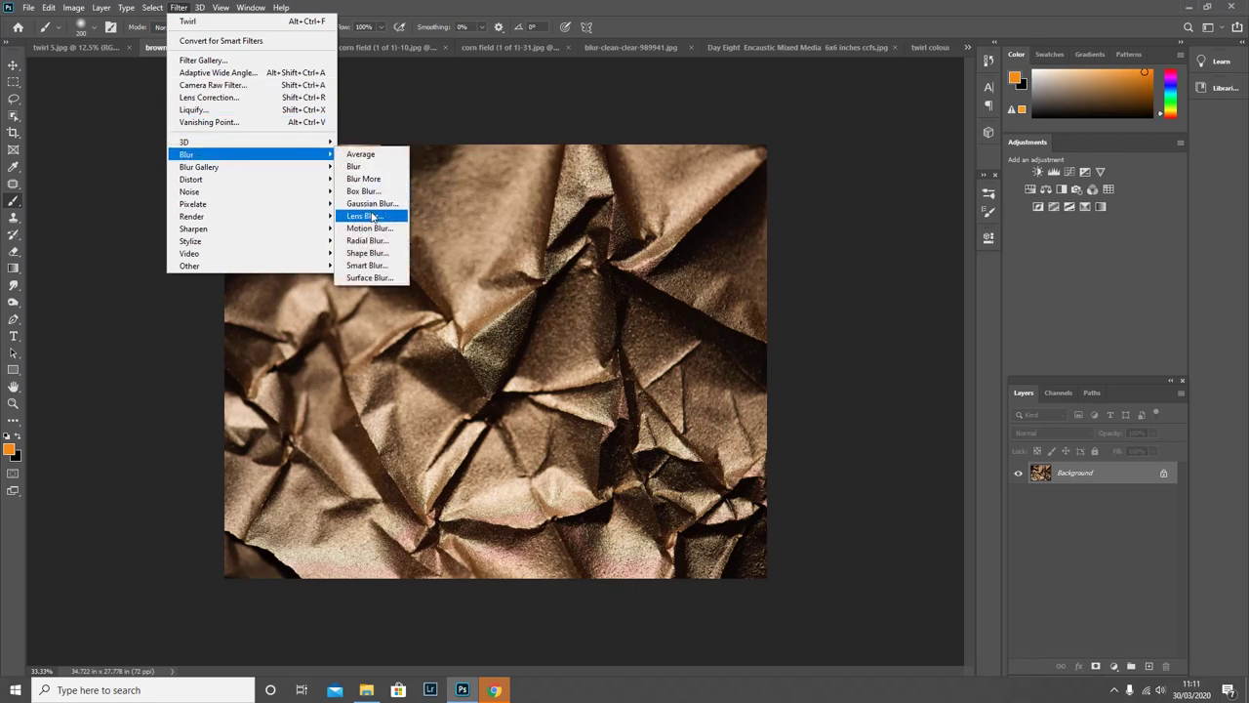
click(376, 203)
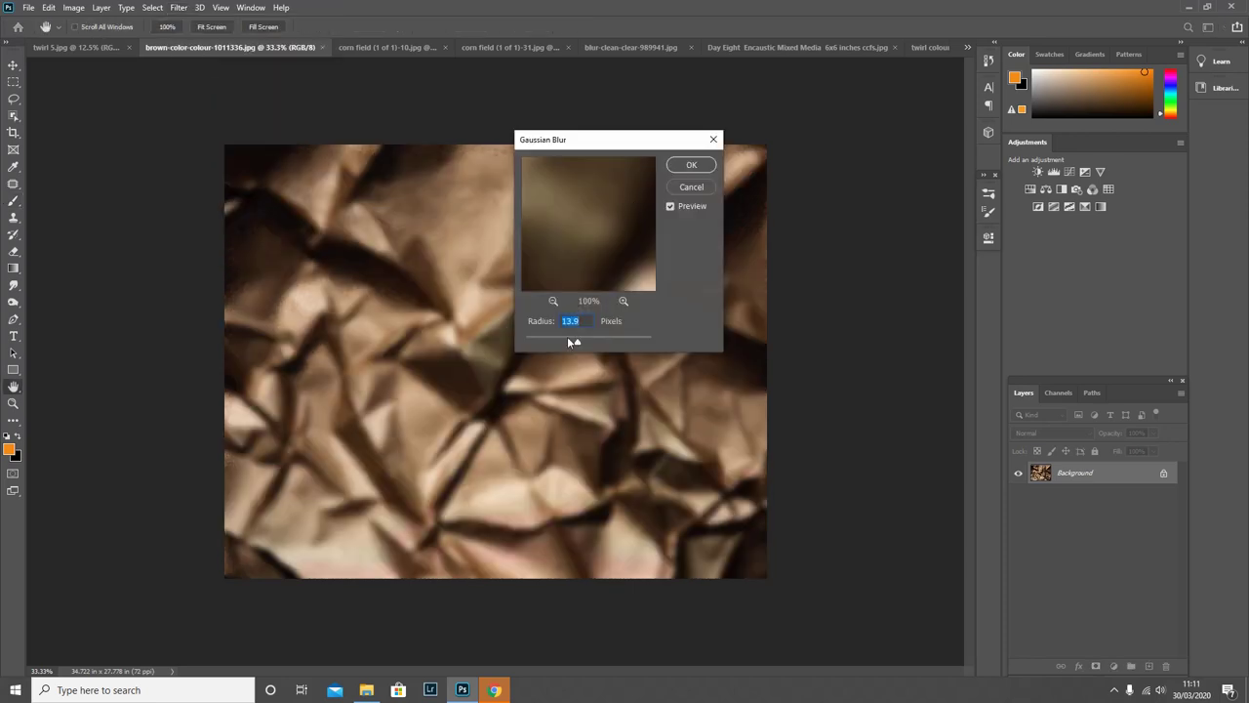
drag(575, 343, 562, 343)
drag(549, 343, 551, 344)
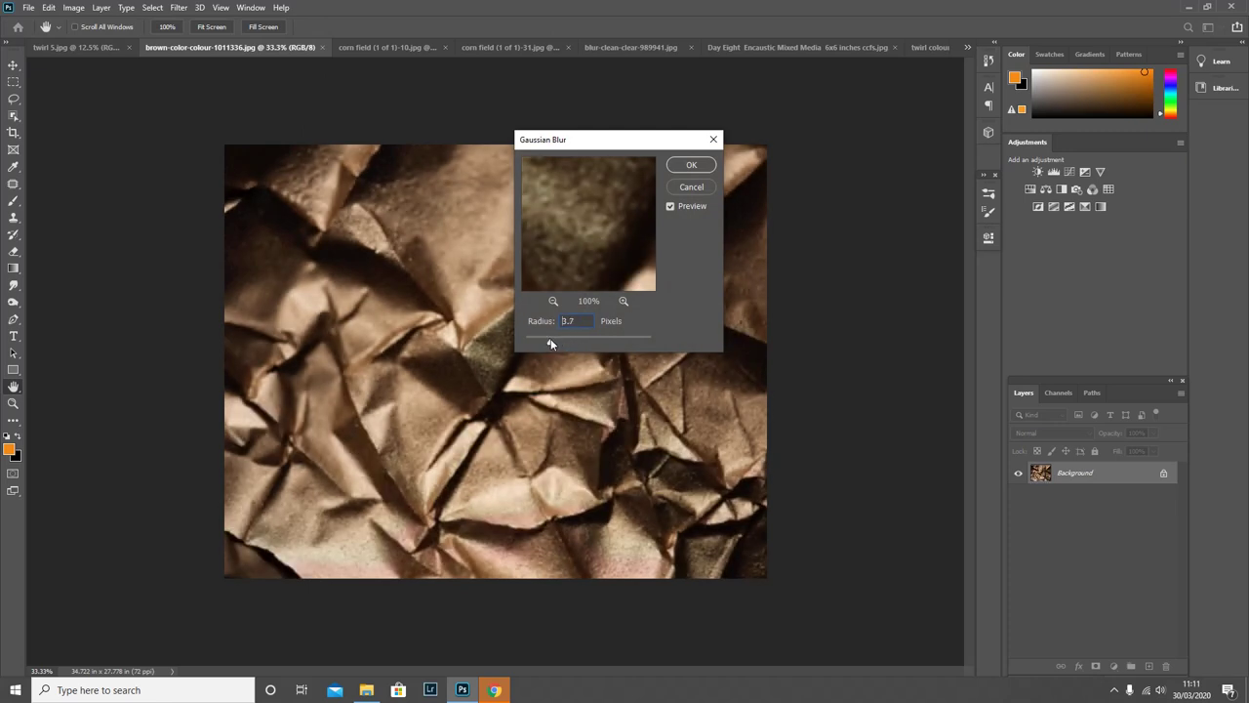
click(693, 165)
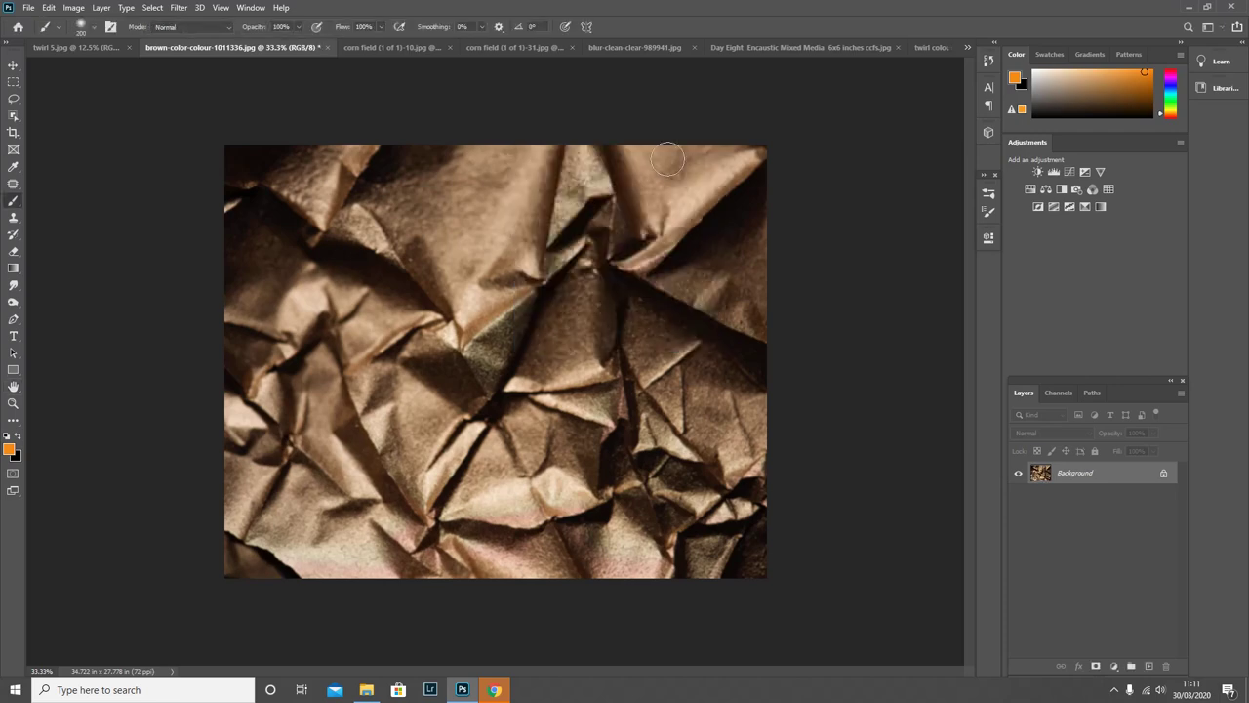
- Add a Color Lookup adjustment layer above the paper texture and load the 2Strip.look 3DLUT file
click(1114, 666)
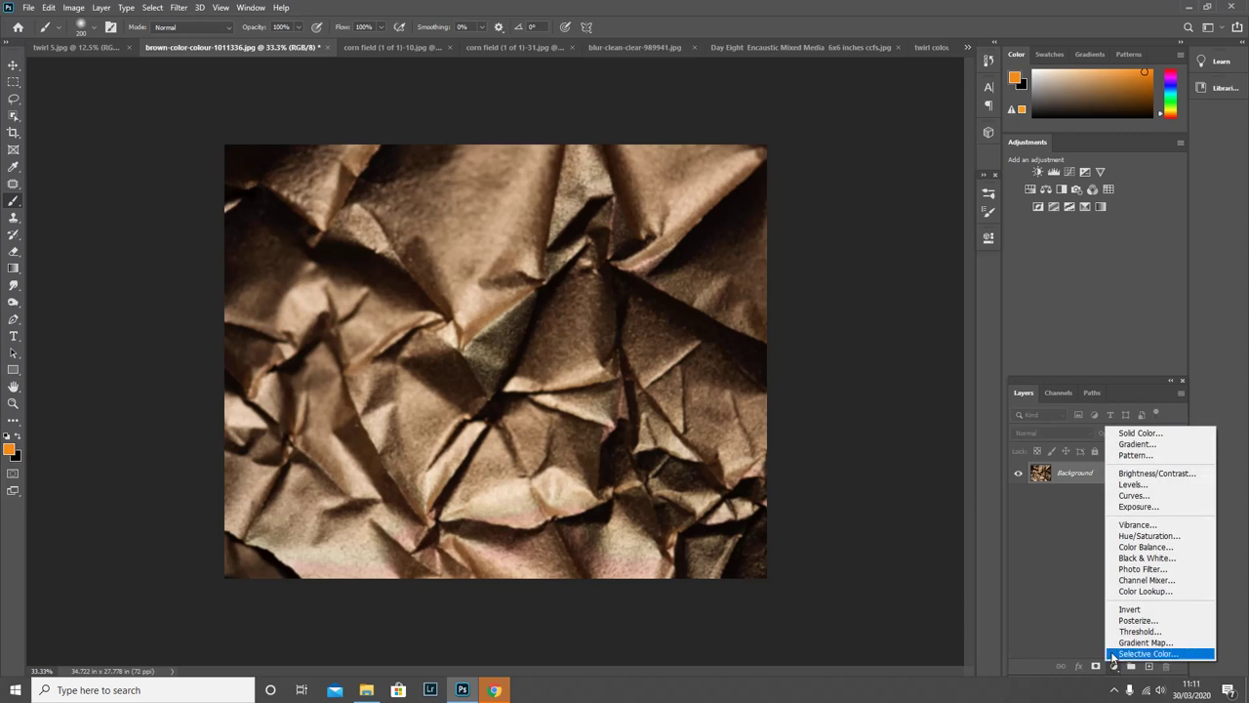
click(1132, 591)
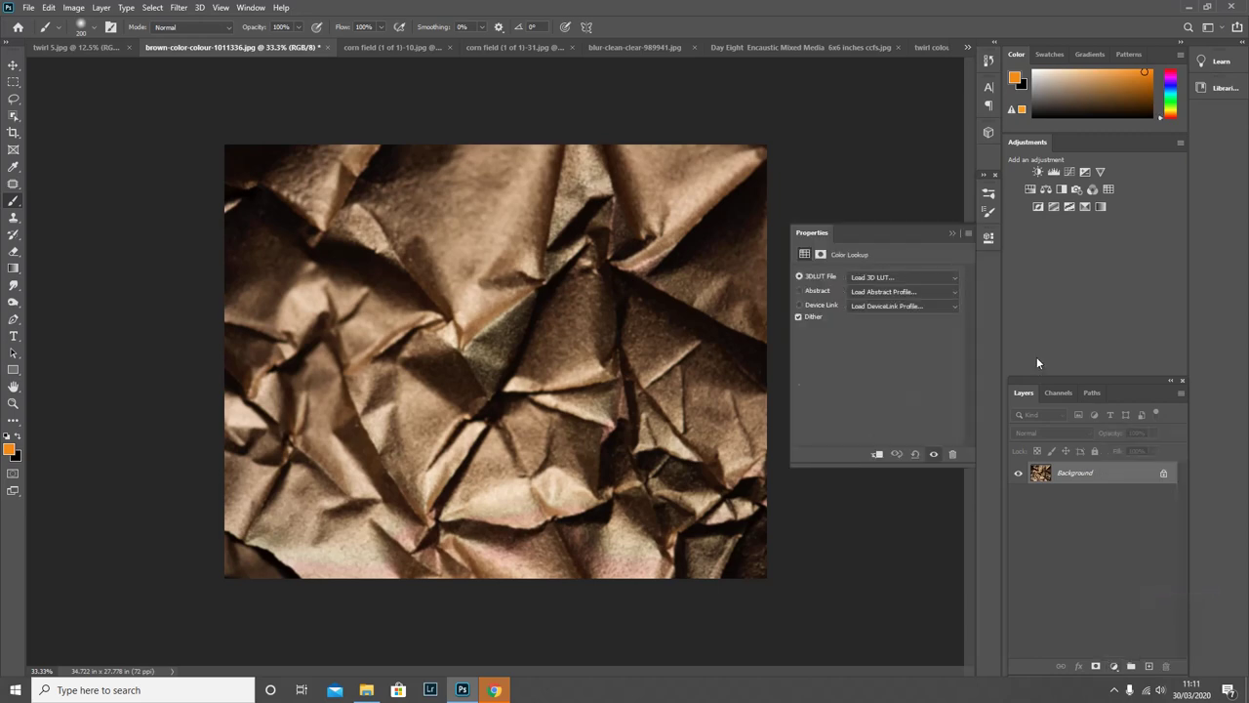
click(953, 276)
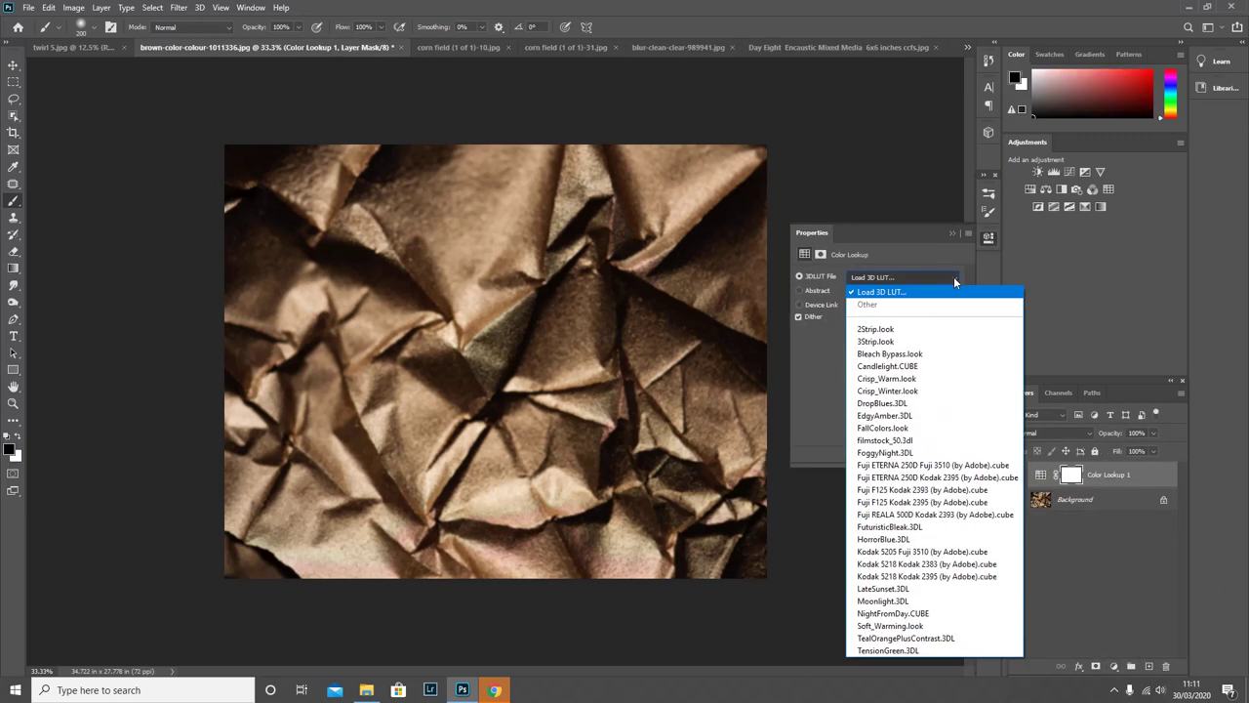
click(890, 328)
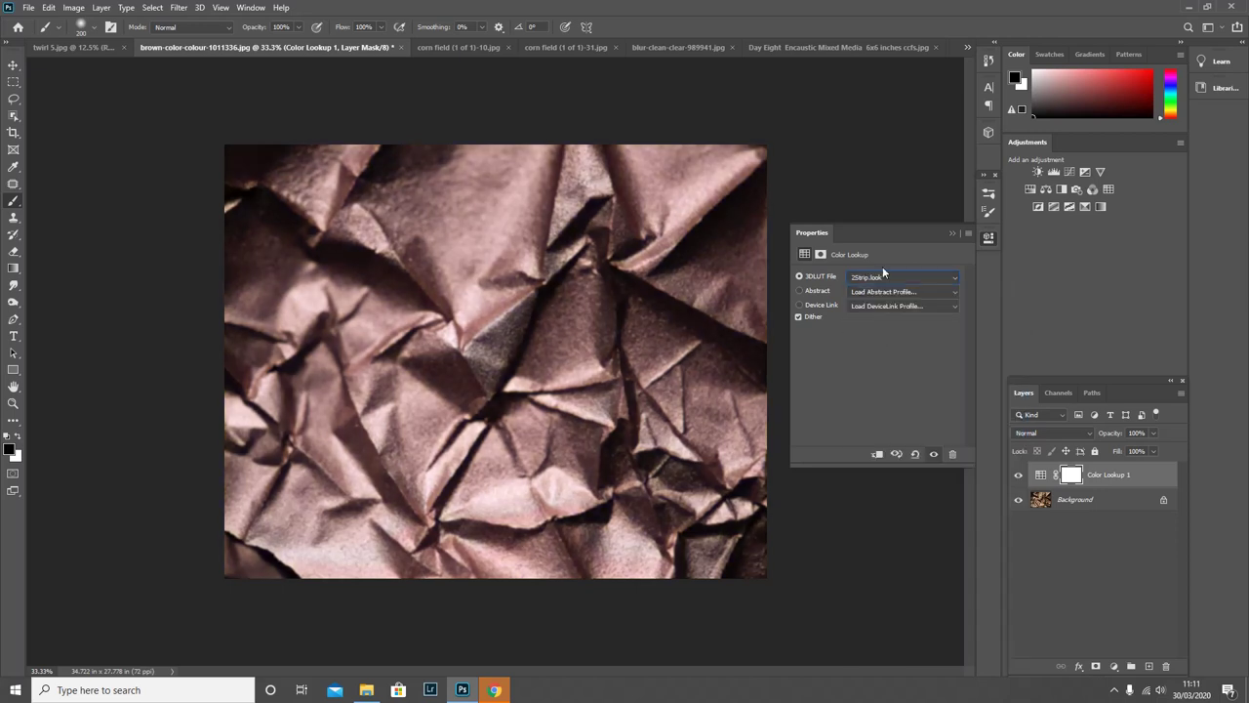
- Cycle through the 3DLUT presets of the Color Lookup layer and settle on NightFromDay.CUBE
key(Down)
key(Down)
key(Down)
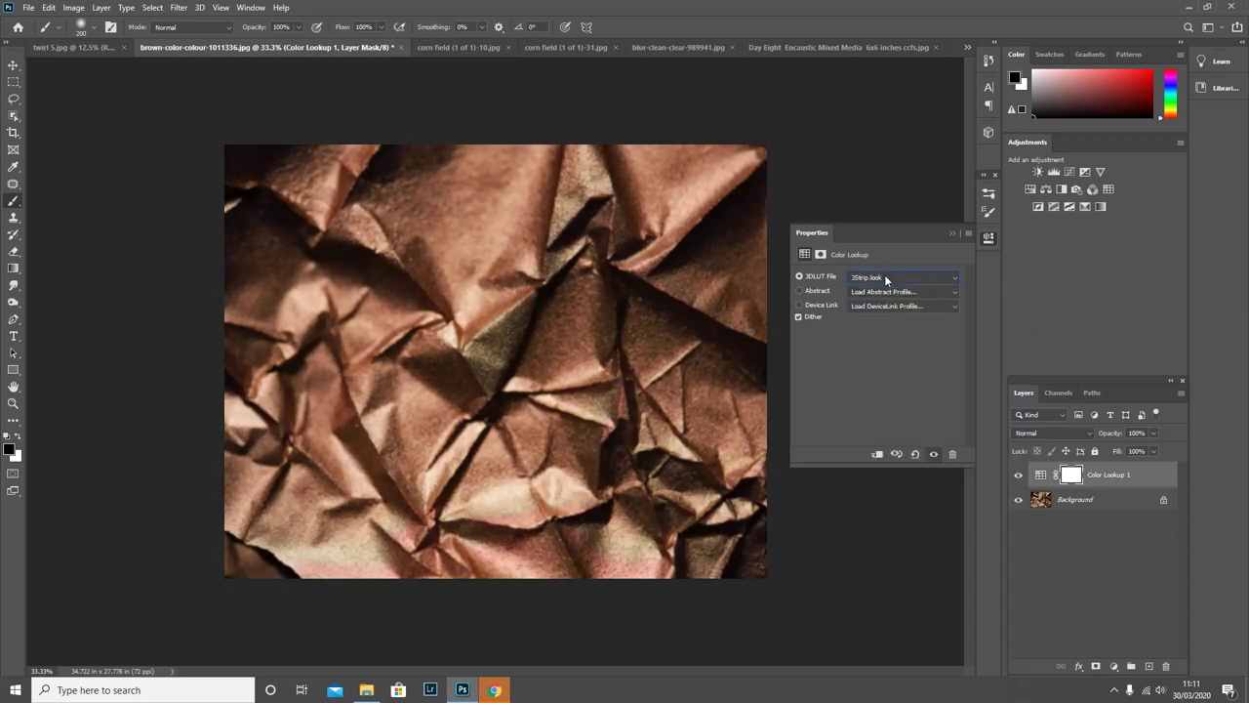
key(Down)
key(Down)
key(Down)
key(Down)
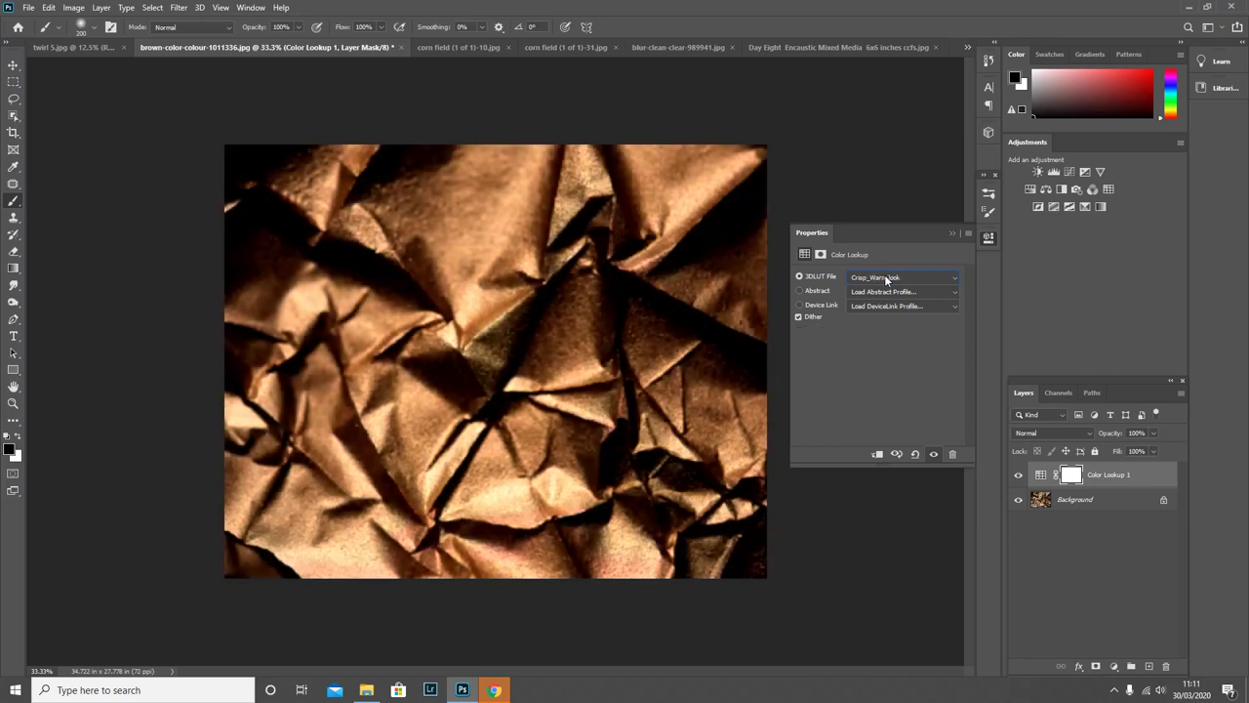
key(Down)
key(Down)
key(Down)
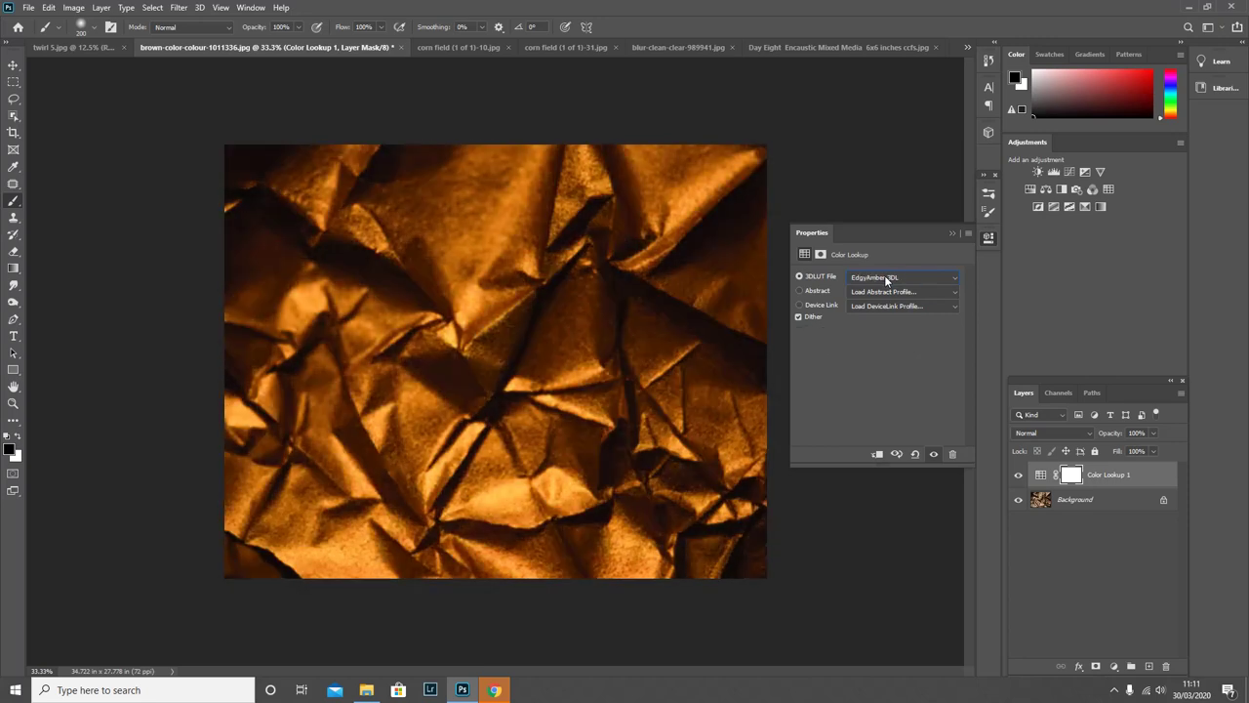
key(Down)
key(Down)
key(Down)
key(Down)
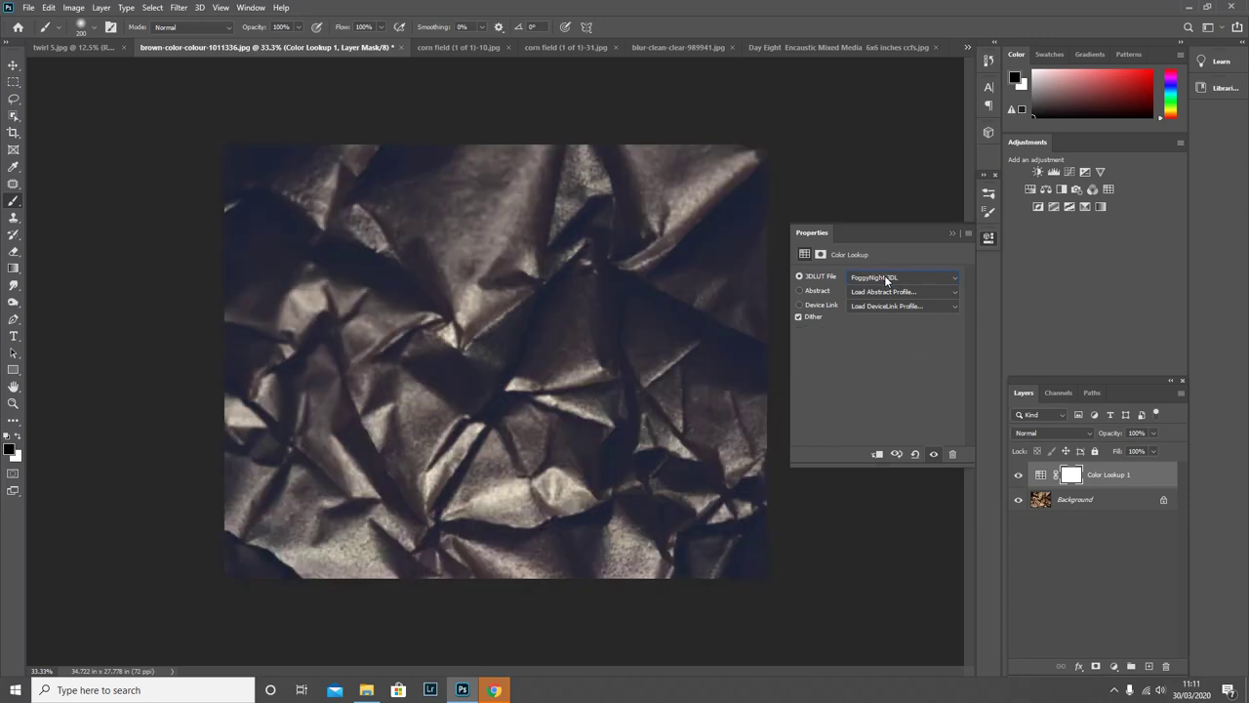
key(Down)
key(Down)
key(Down)
key(Down)
key(Down)
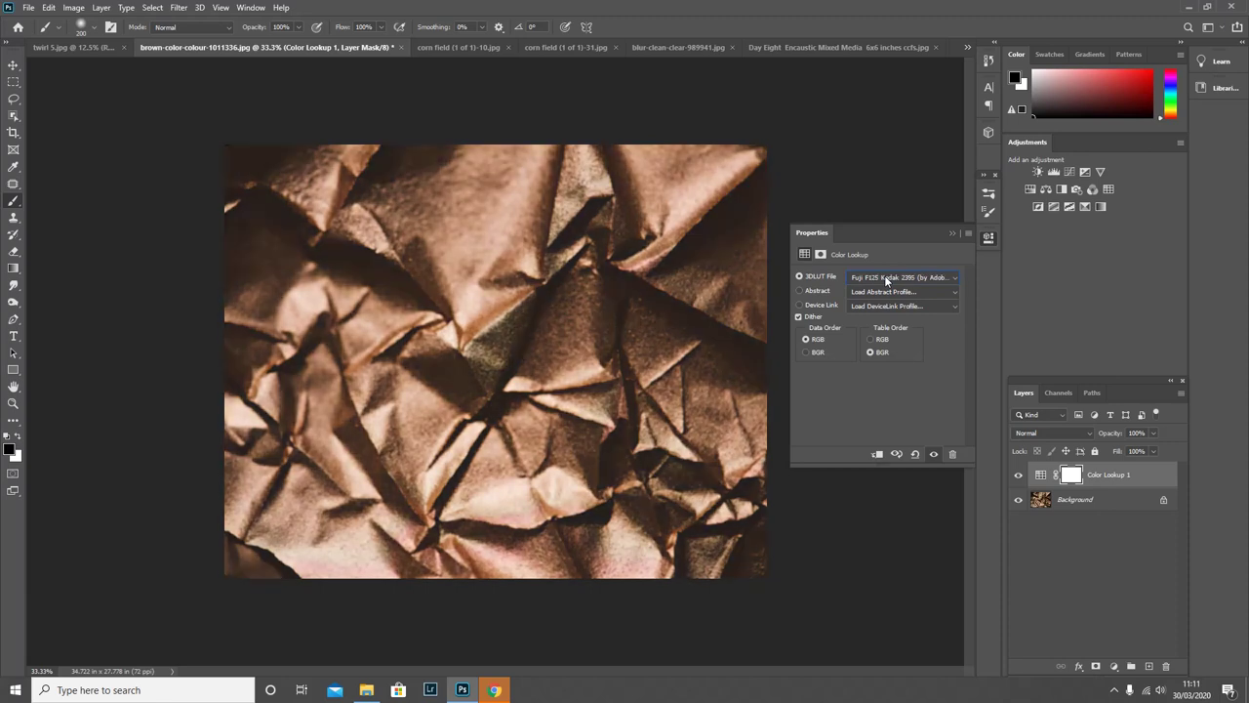
key(Down)
key(Down)
key(Down)
key(Down)
key(Down)
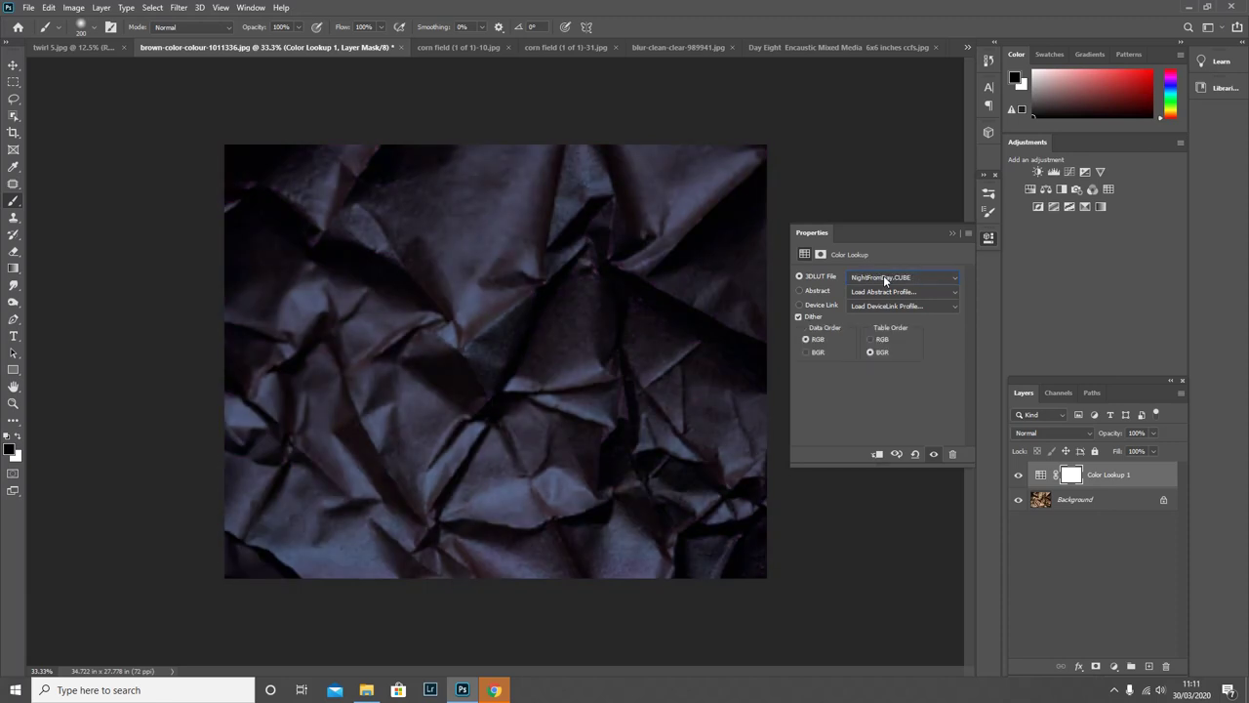
click(951, 232)
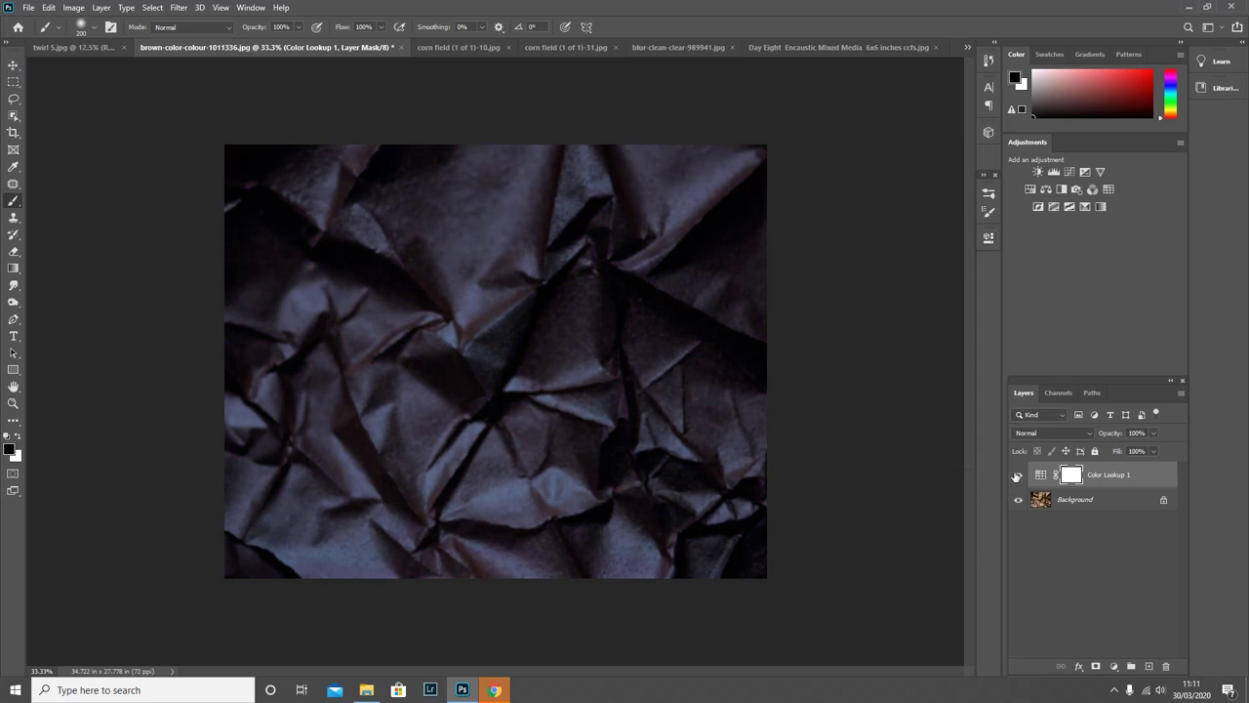
- Hide the Color Lookup layer and apply the Fragment filter to the Background layer
click(1017, 476)
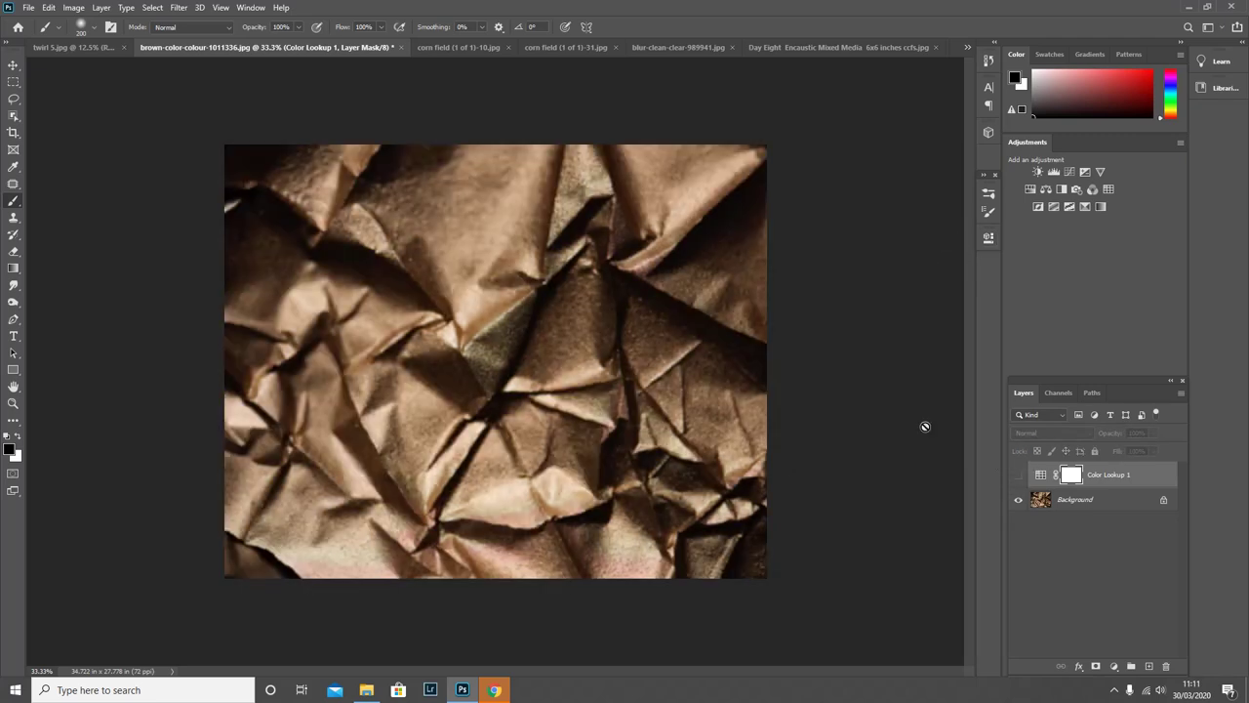
click(181, 9)
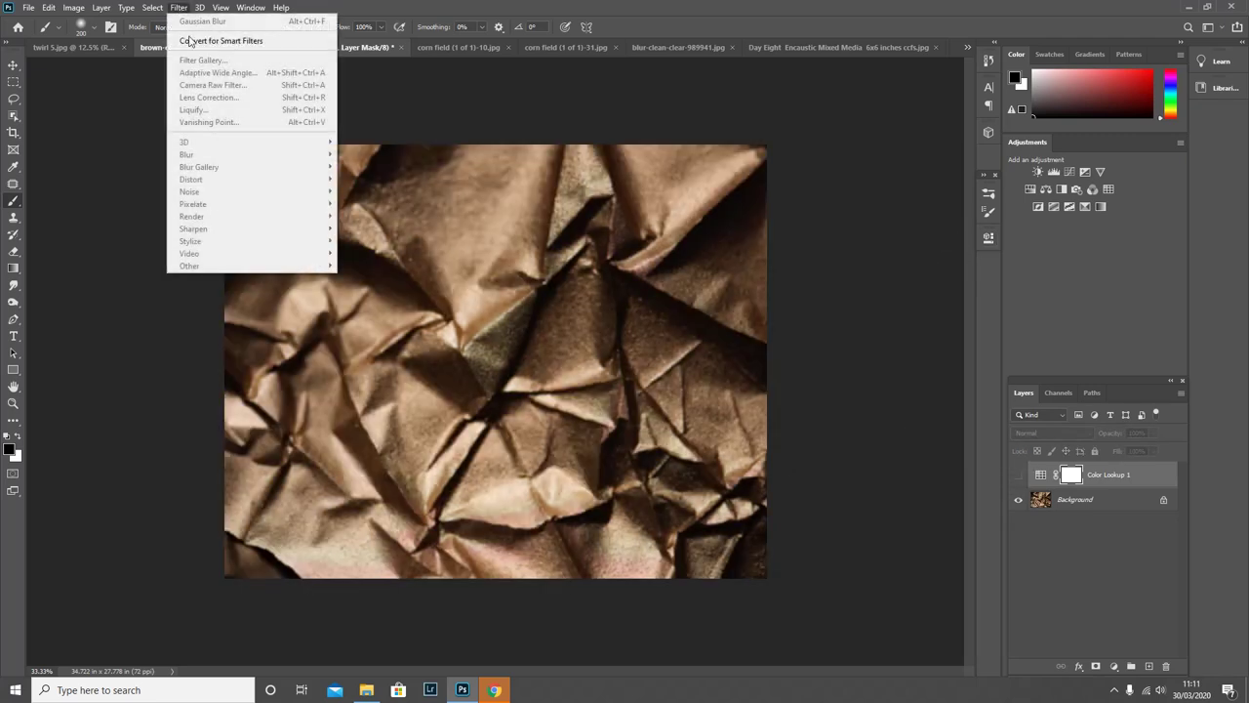
click(1040, 500)
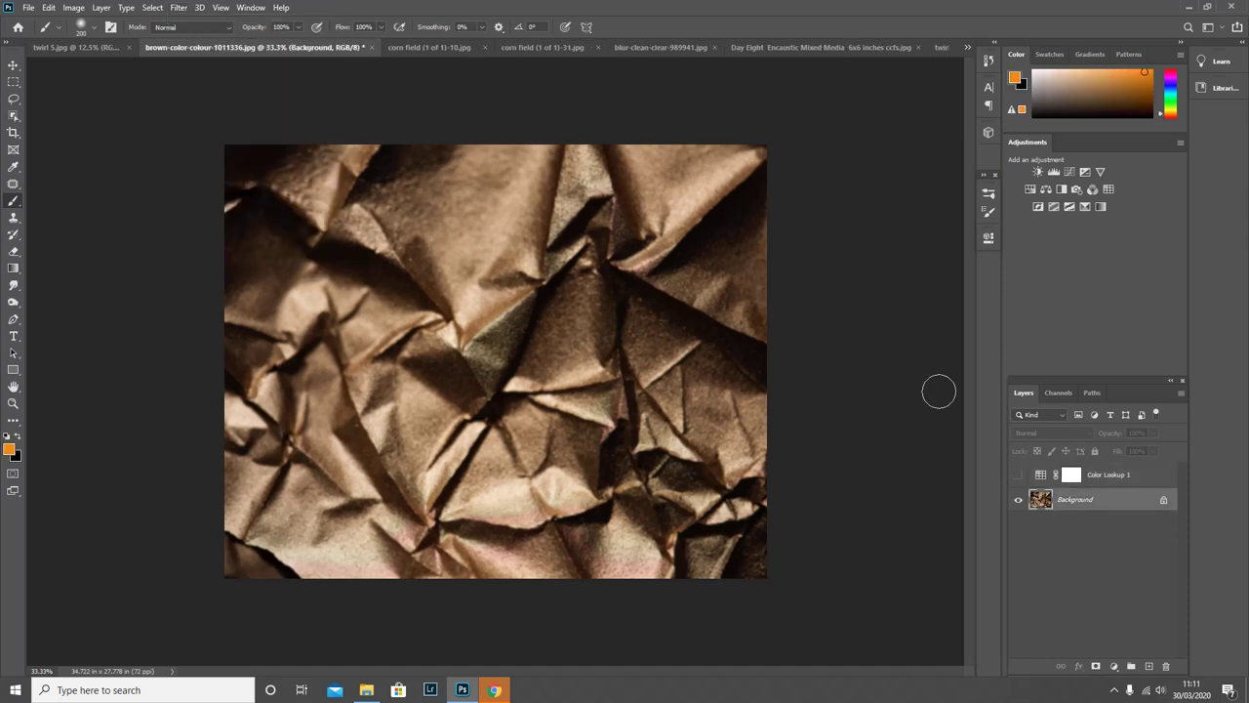
click(182, 9)
mouse_move(223, 210)
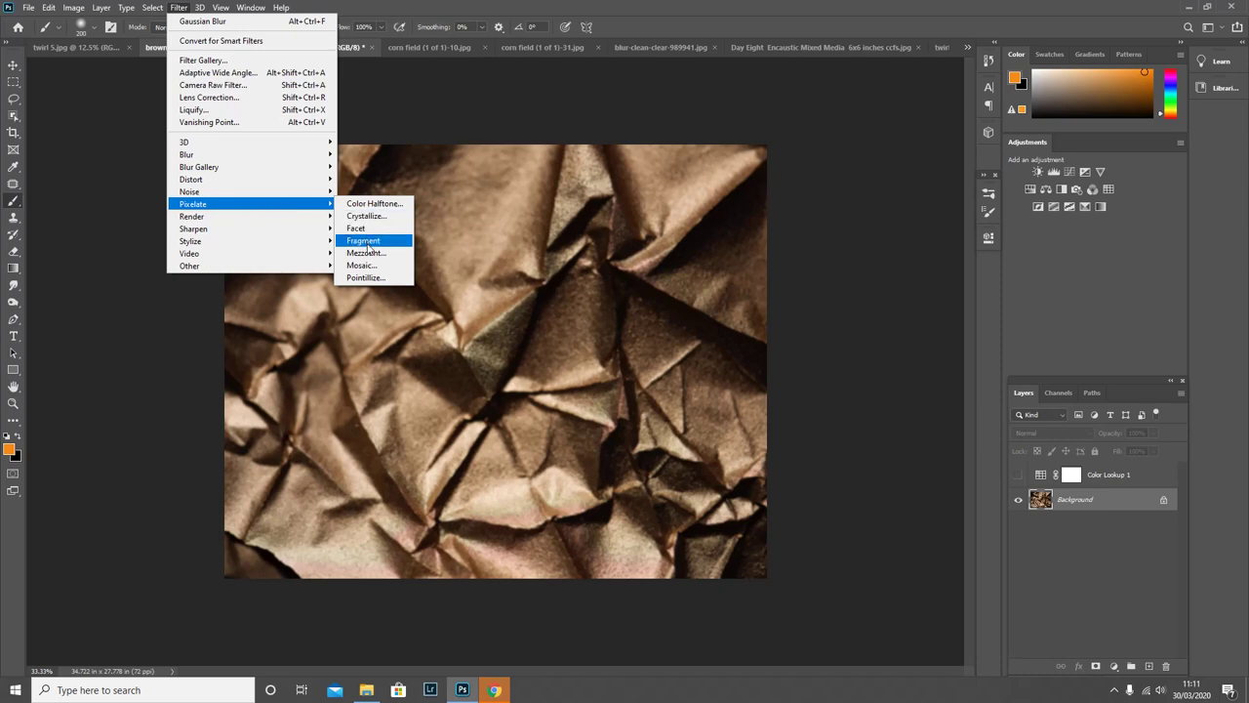
click(363, 241)
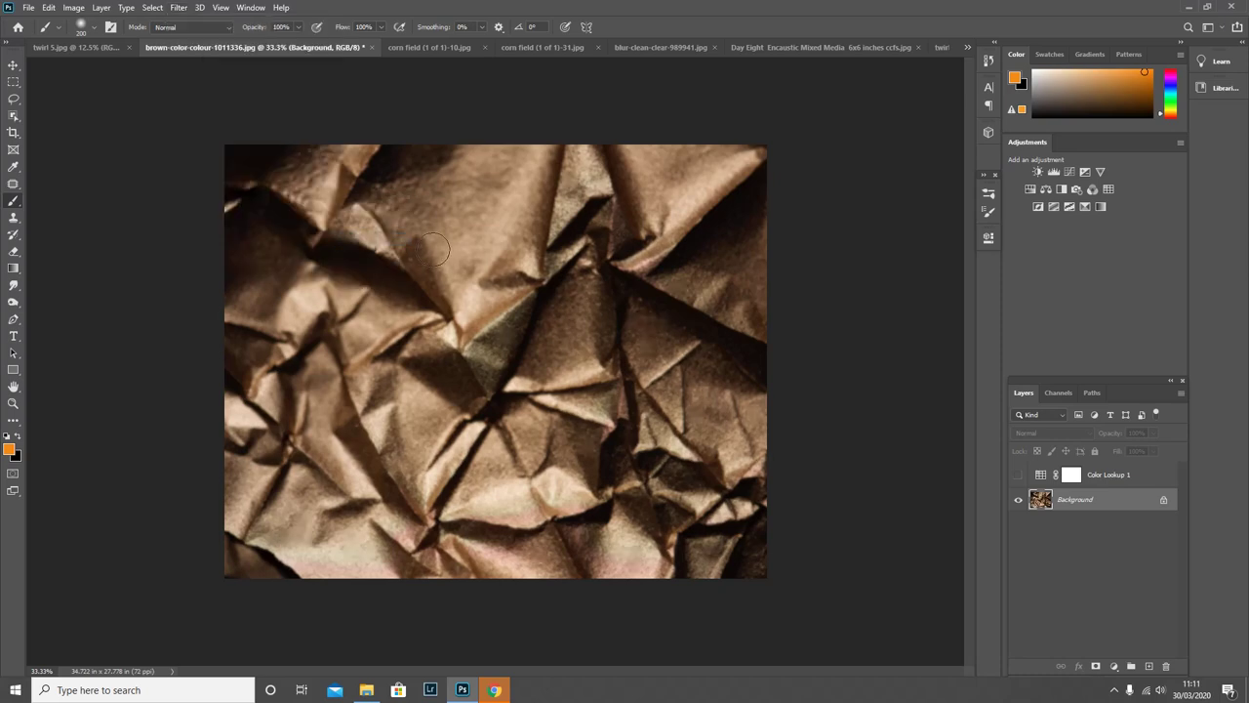
- Apply the Mosaic filter to the Background layer with a cell size of 22 square
click(179, 8)
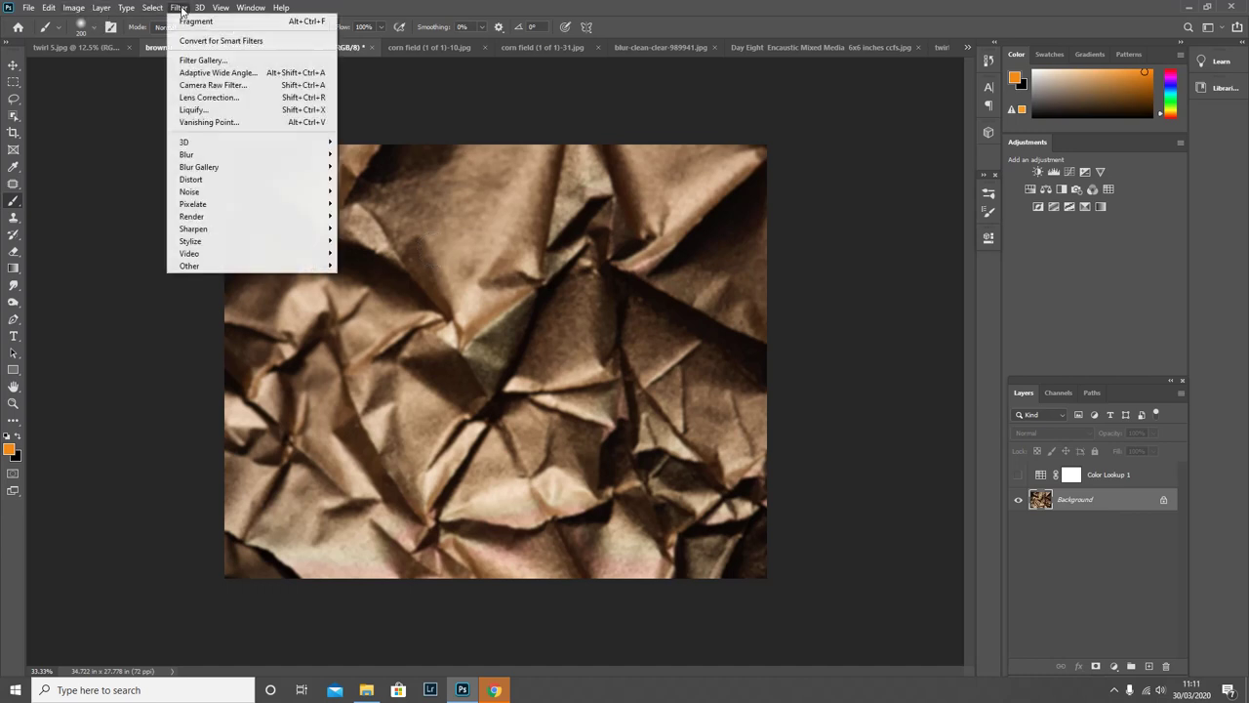
mouse_move(228, 206)
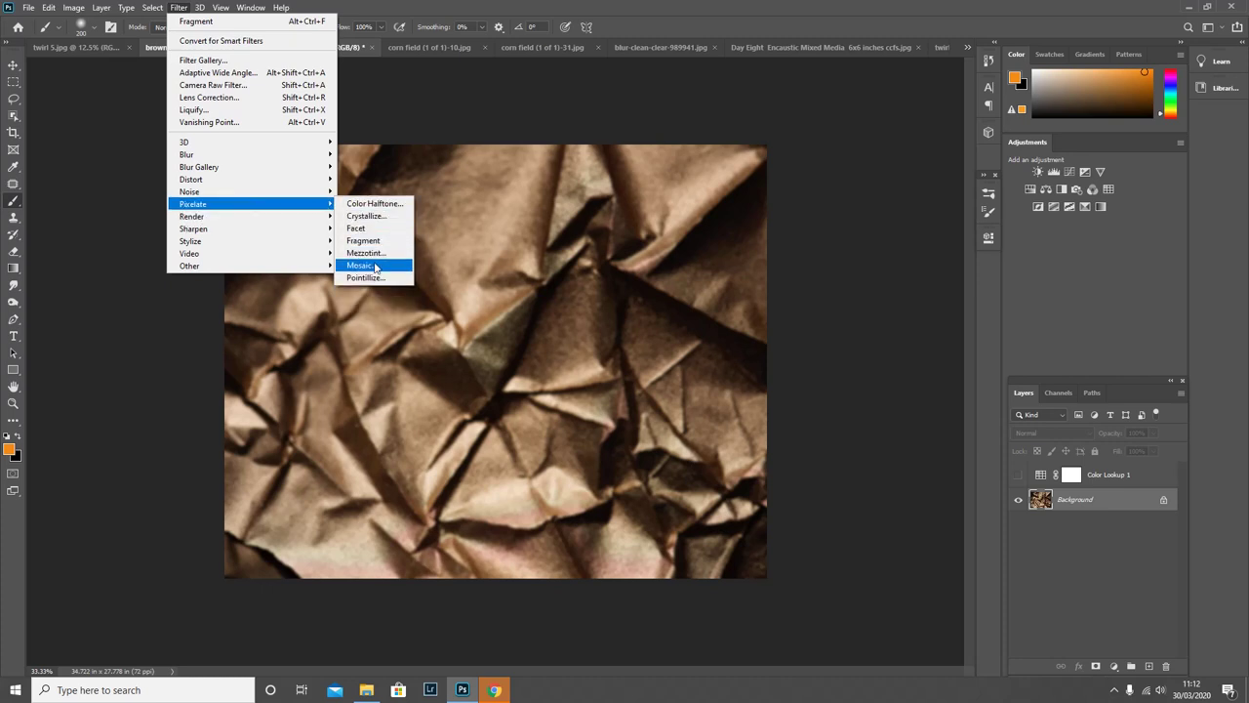
click(374, 262)
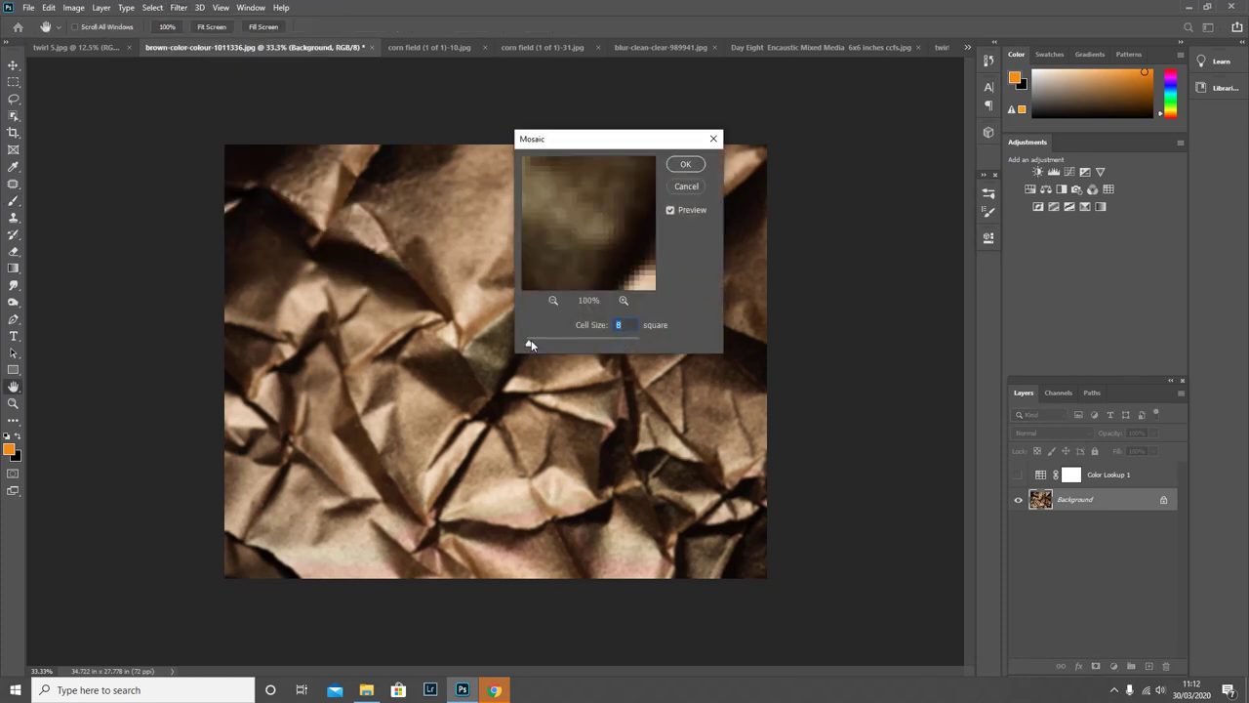
mouse_move(530, 342)
mouse_down()
mouse_move(548, 346)
mouse_move(537, 346)
mouse_up()
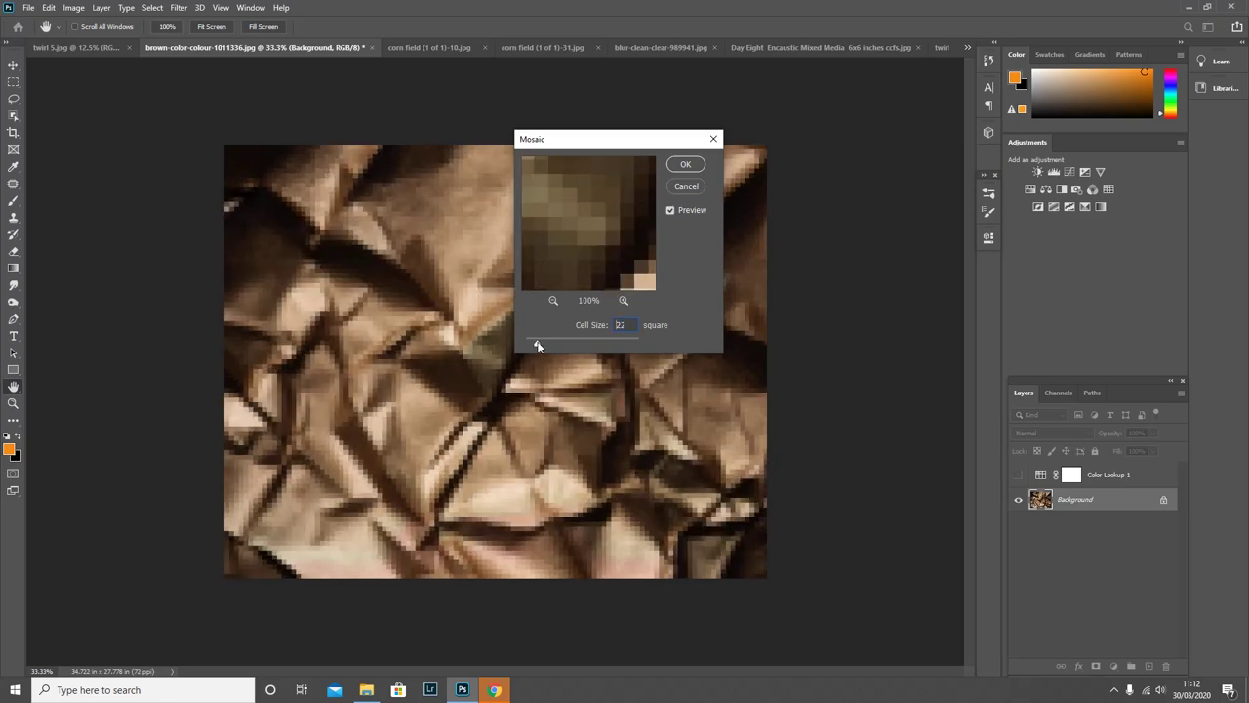
click(686, 166)
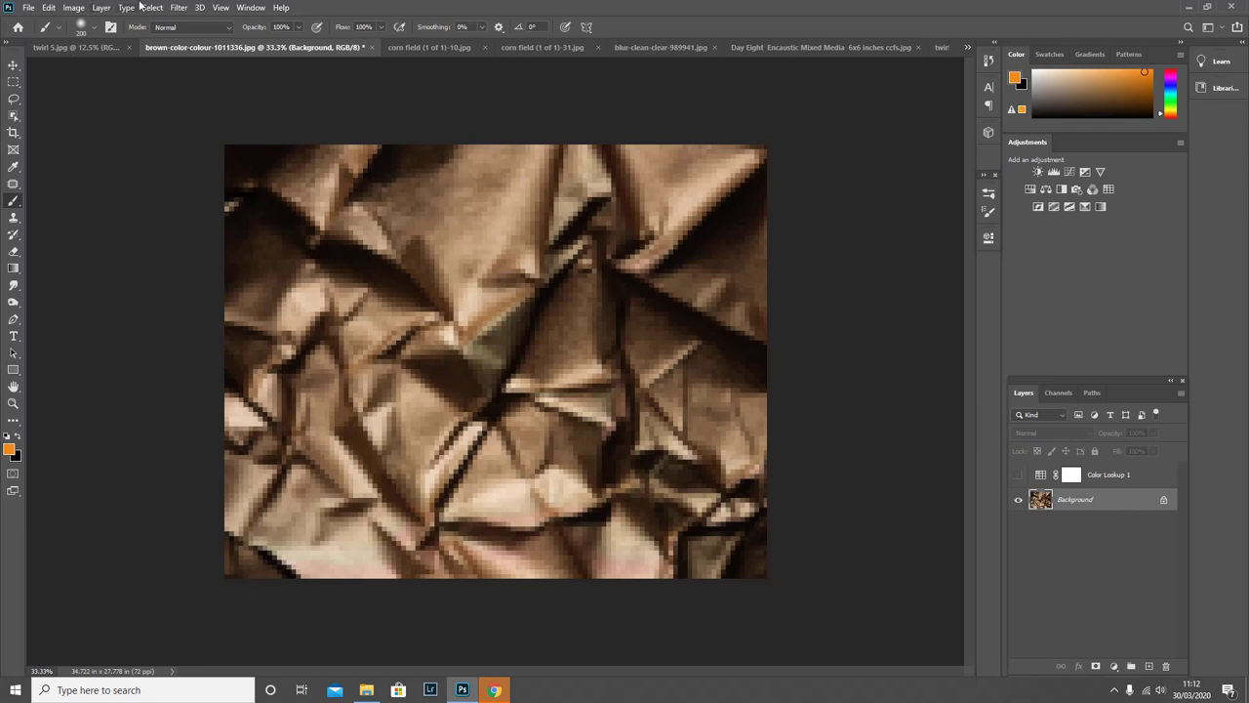
- Apply a Radial Blur twice to the Background layer with amount 100, the Zoom method and Good quality
click(182, 8)
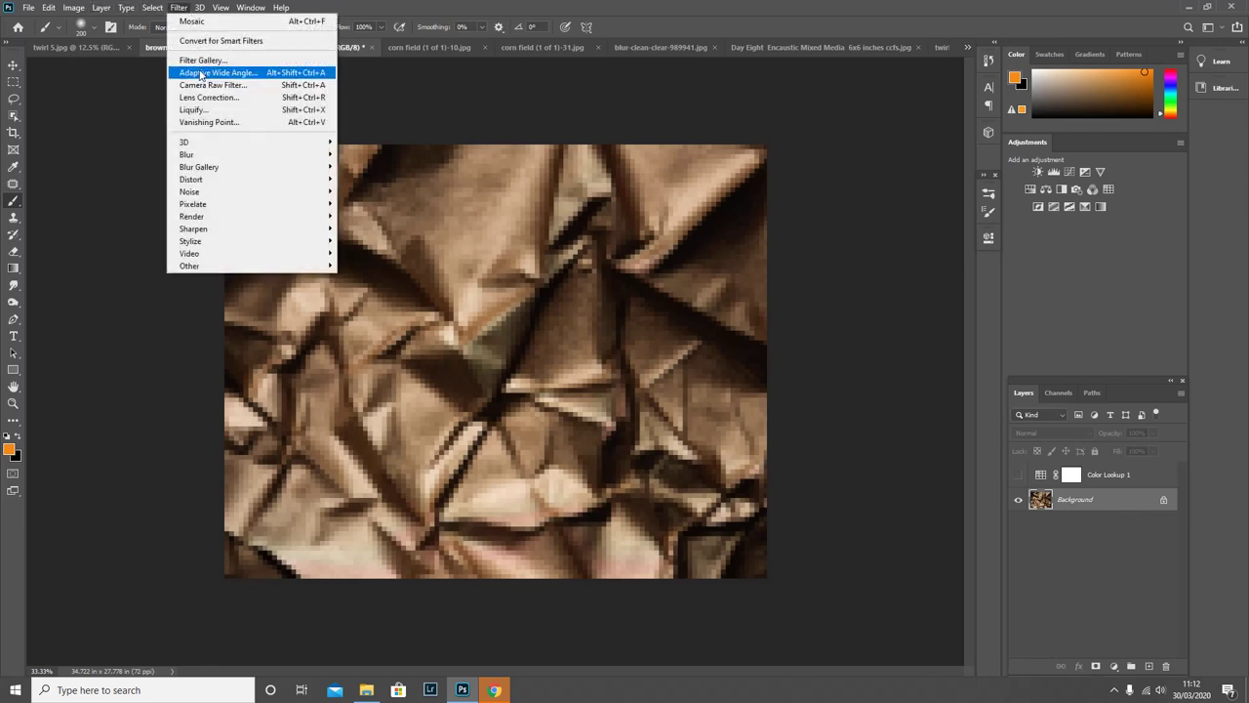
mouse_move(214, 159)
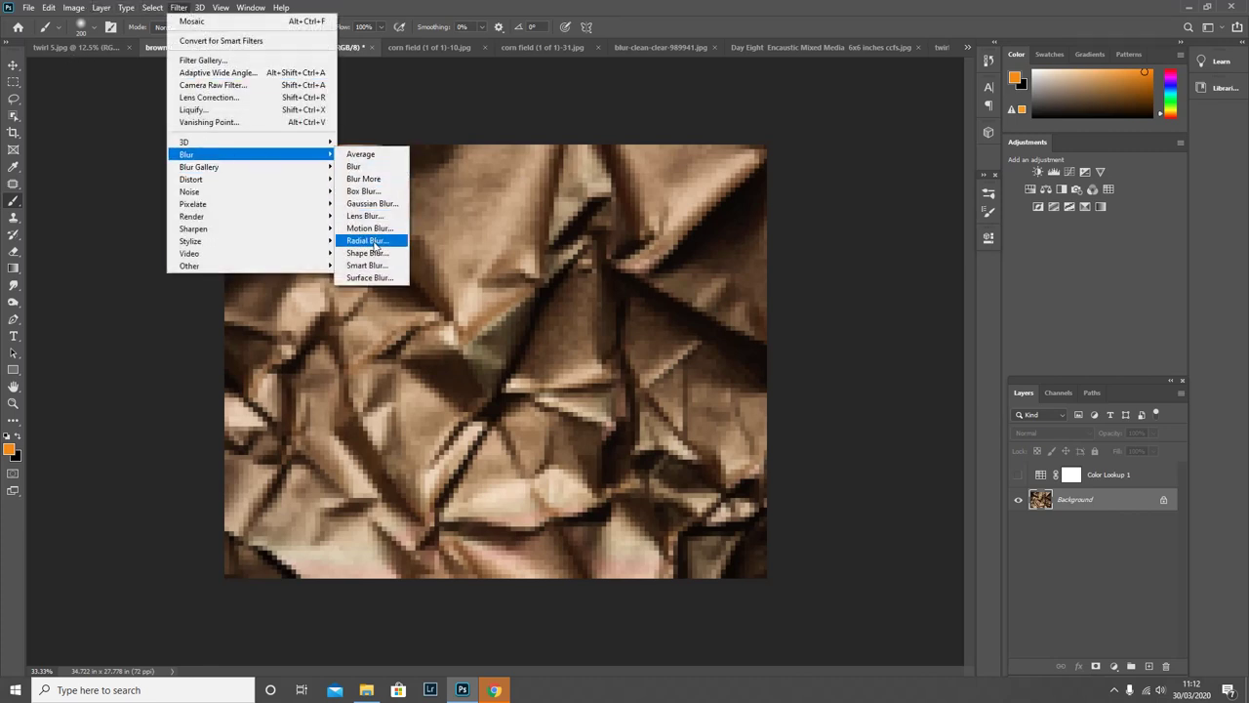
click(369, 241)
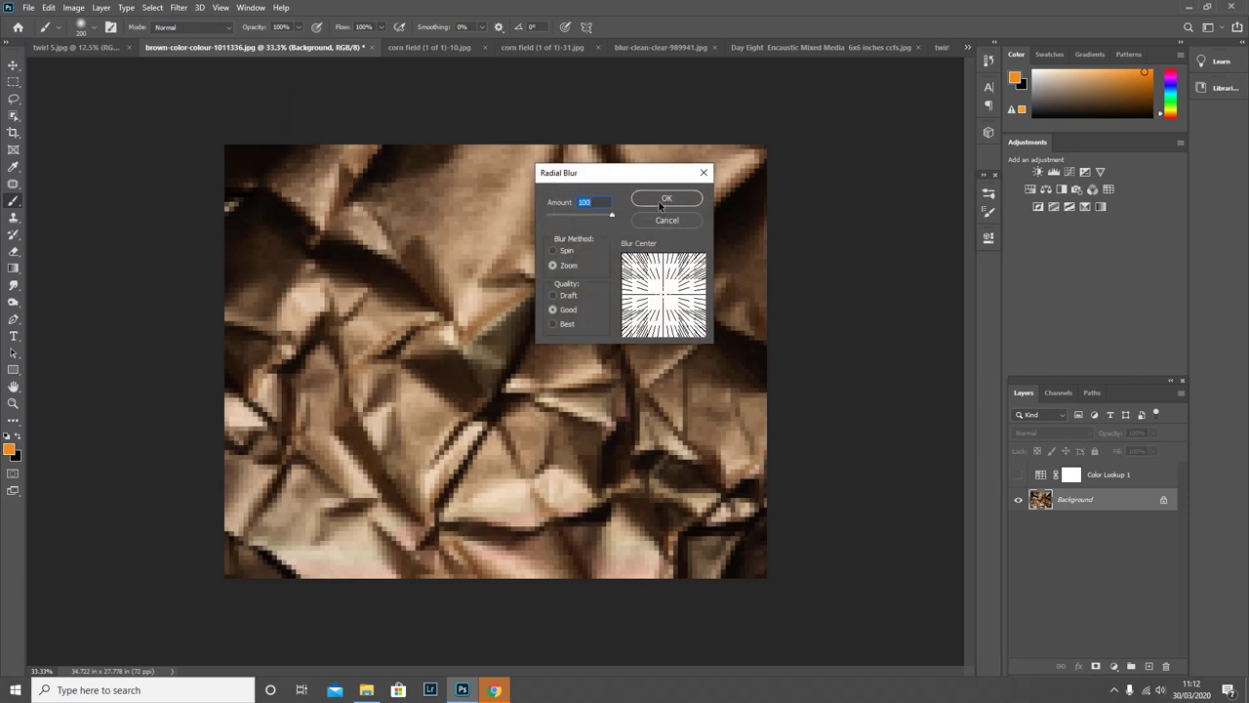
click(661, 201)
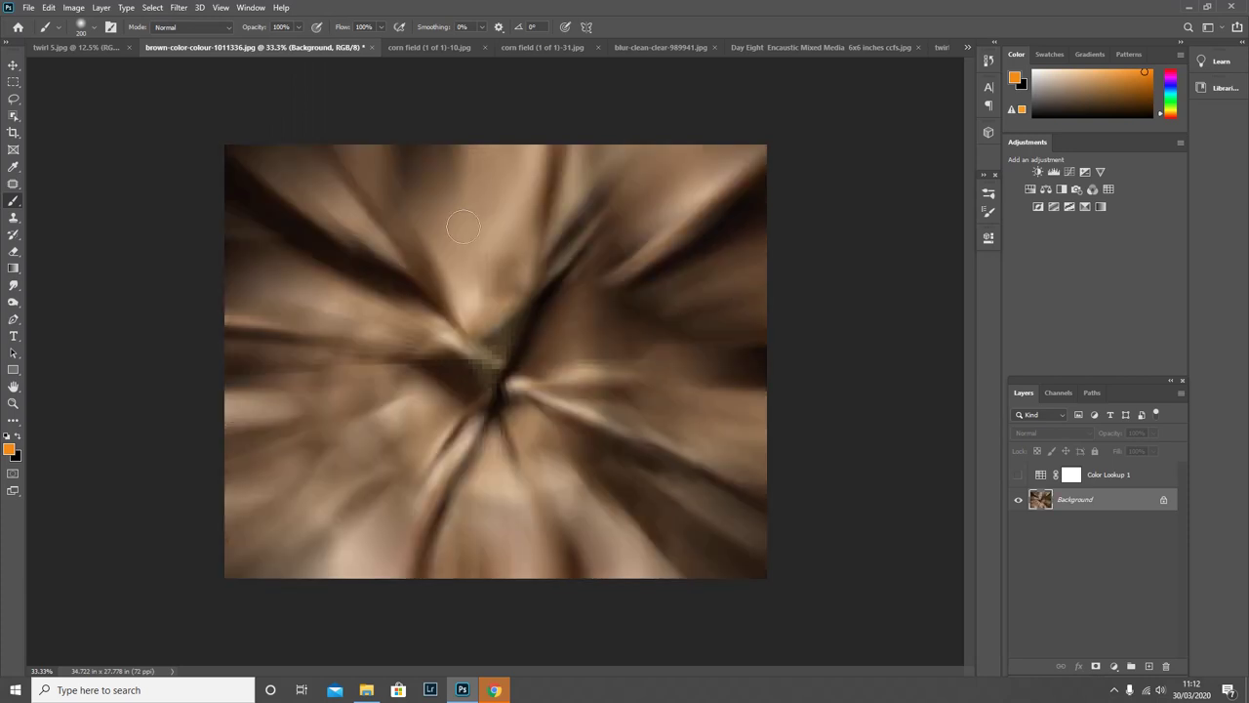
click(179, 8)
click(195, 22)
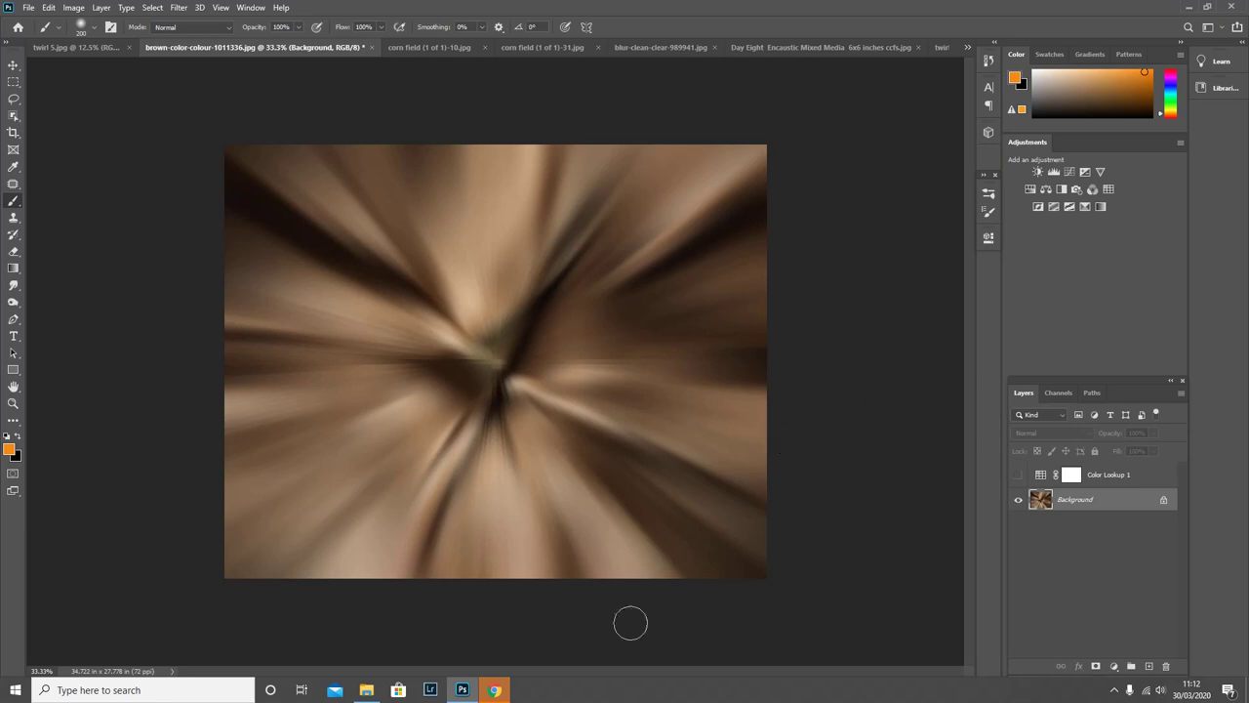
- Place the twirl colours 4 image from the textured backgrounds folder above the Background layer and scale it to cover the whole canvas
click(366, 690)
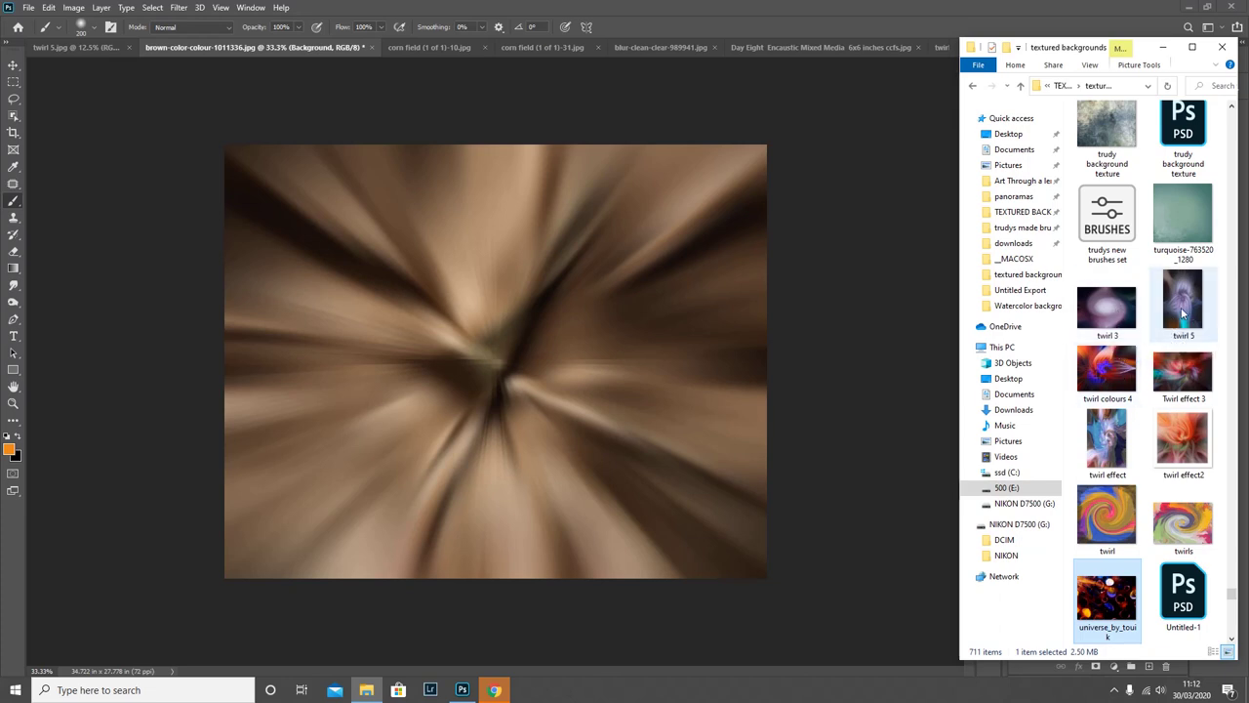
drag(1107, 371, 421, 439)
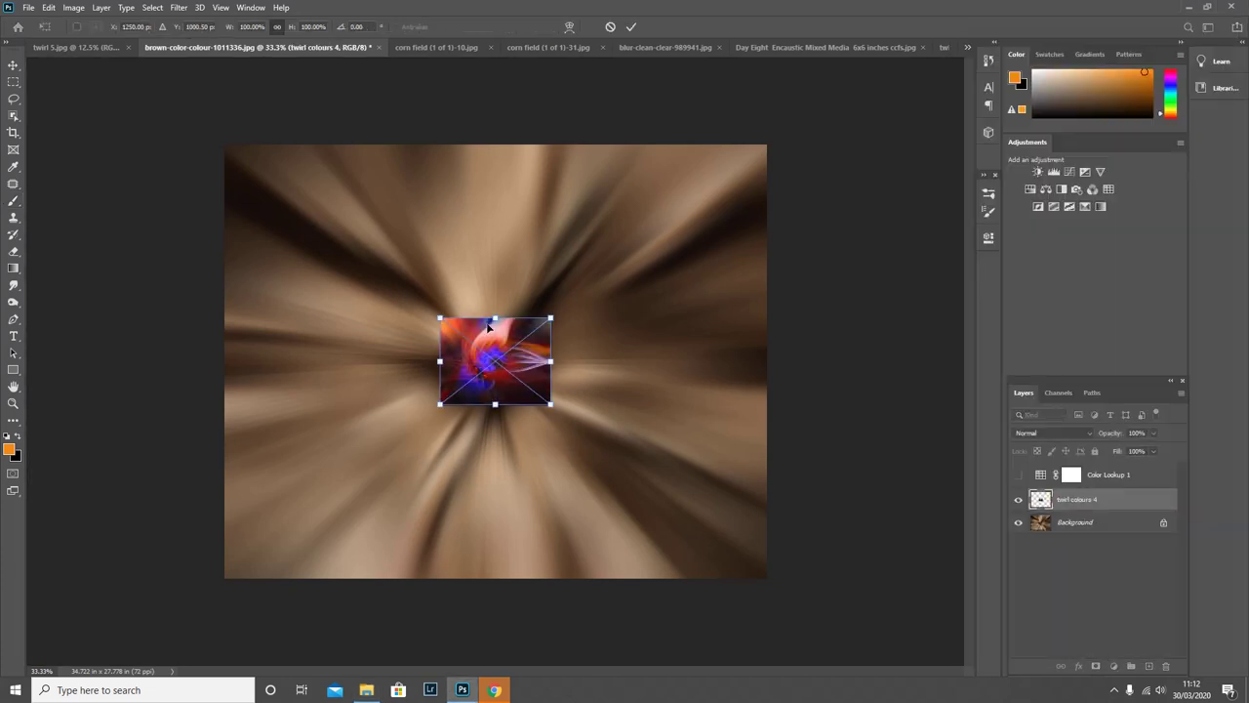
drag(495, 319, 480, 144)
drag(495, 404, 495, 578)
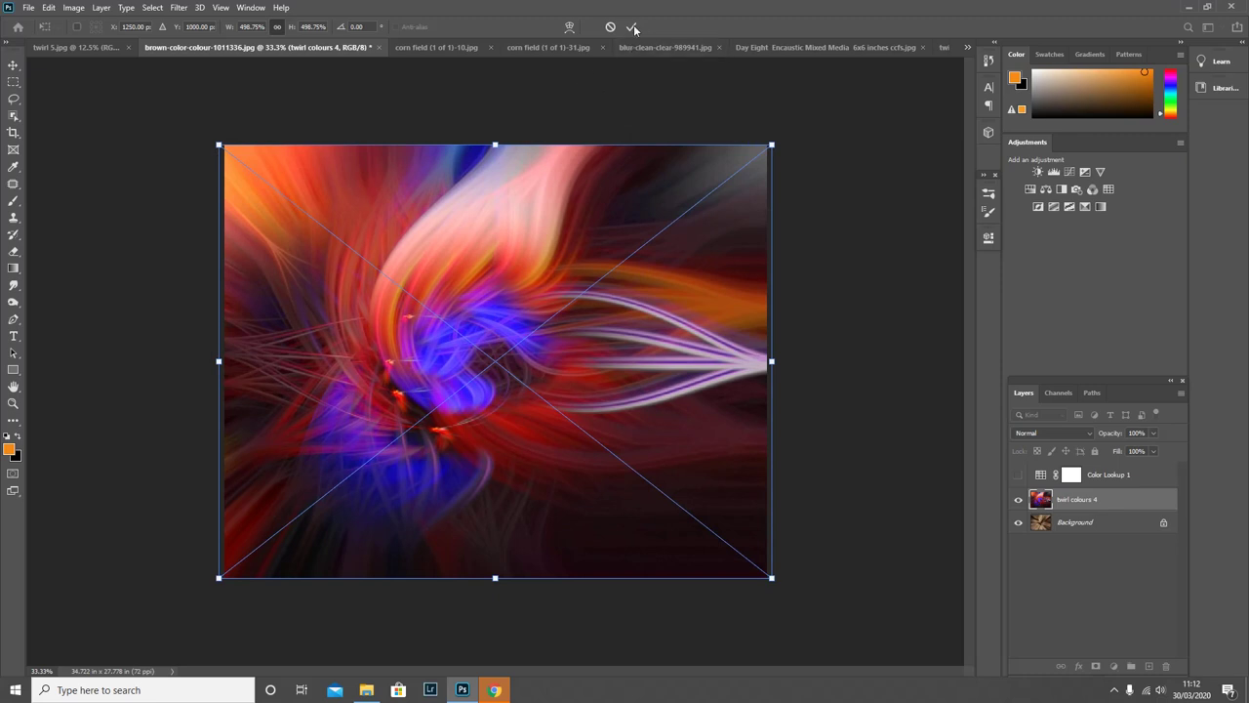
click(632, 27)
key(b)
- Cycle through the blend modes of the twirl colours 4 layer from Darken onward and settle on Difference
click(1051, 432)
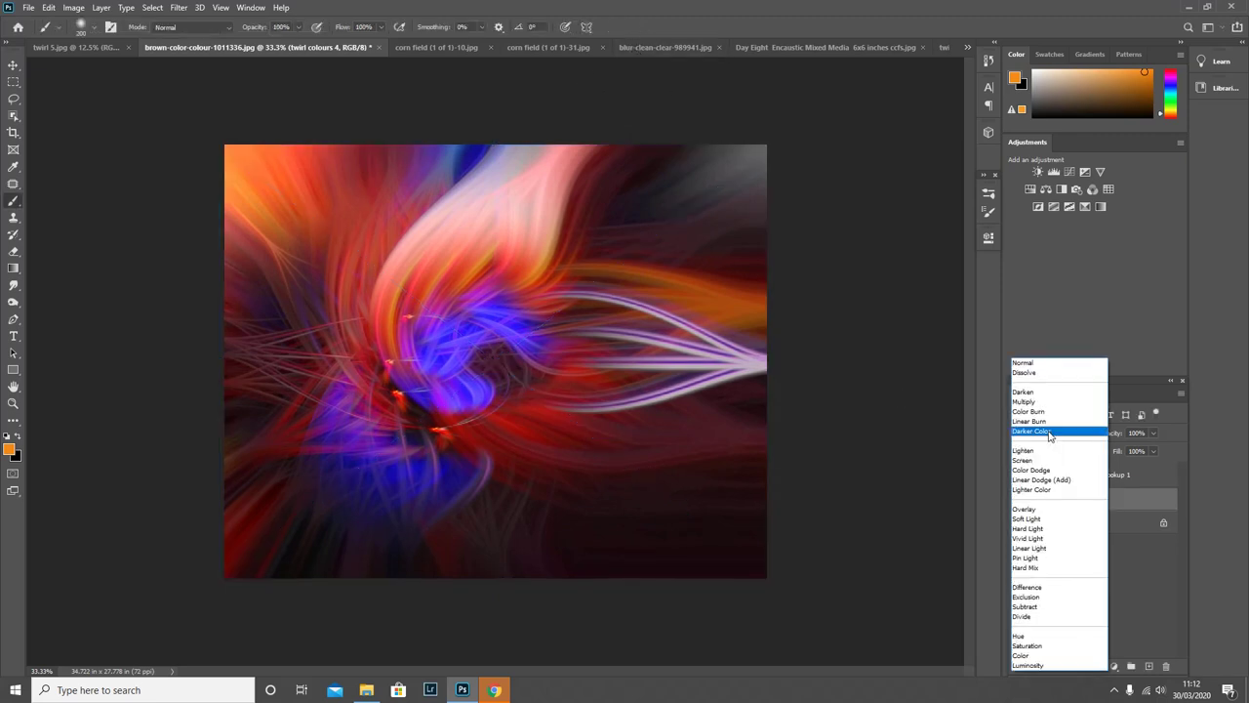
click(1037, 392)
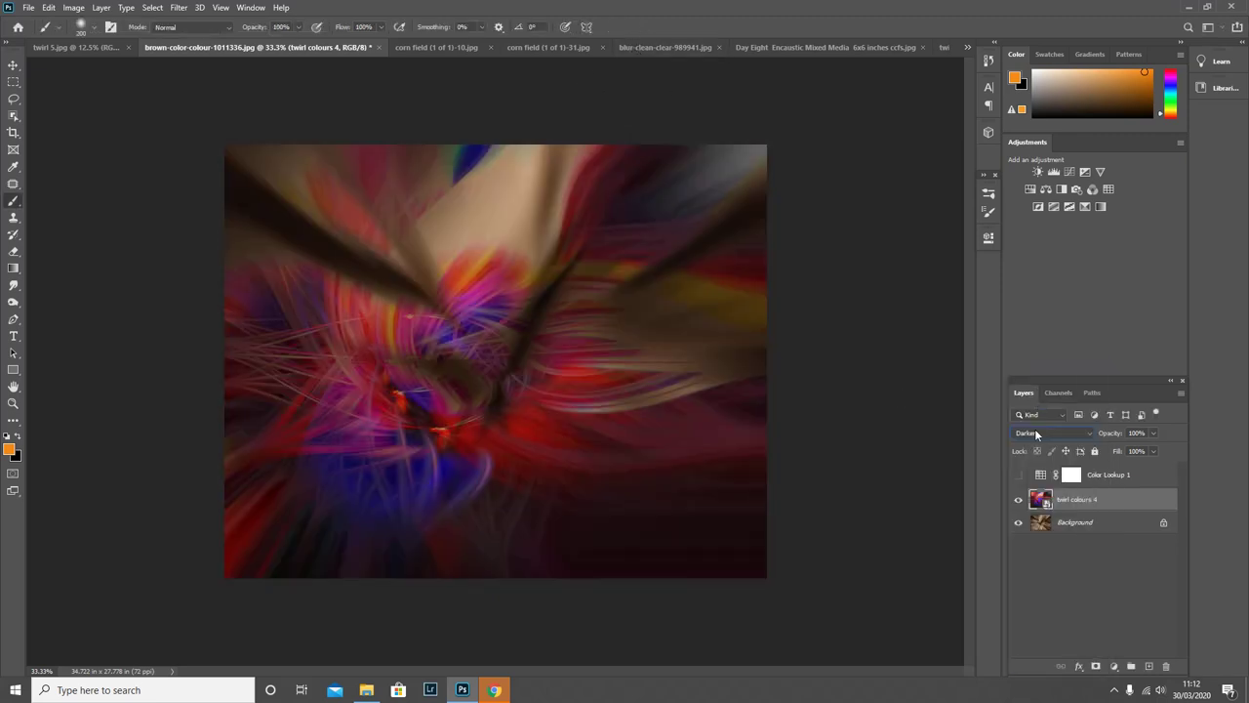
scroll(1035, 432, down, 1)
scroll(1035, 433, down, 1)
scroll(1034, 432, up, 2)
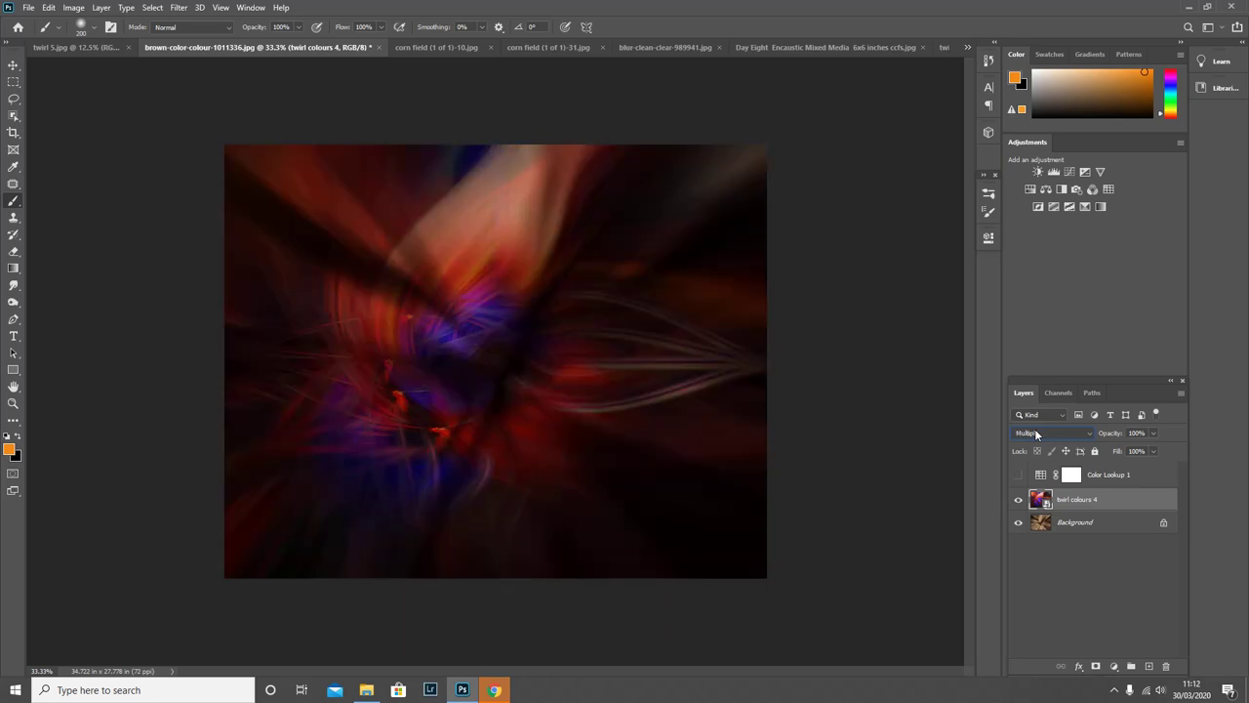
scroll(1035, 433, down, 1)
scroll(1035, 432, down, 1)
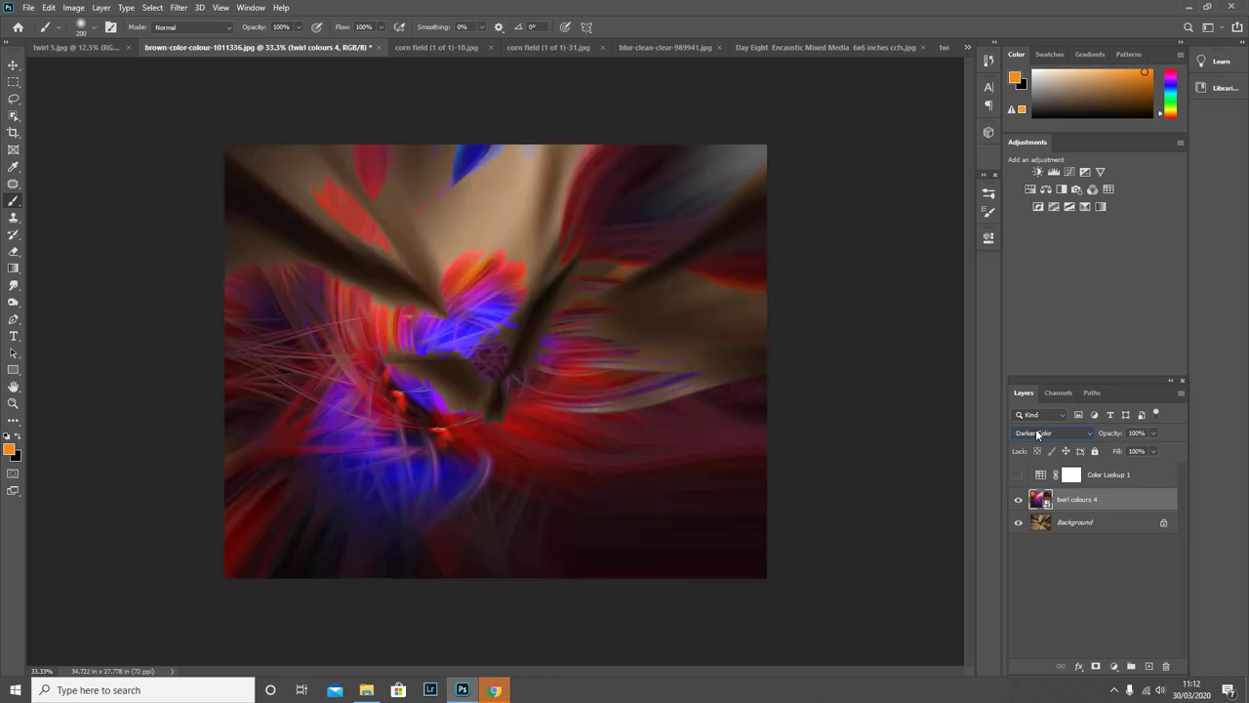
scroll(1036, 433, down, 1)
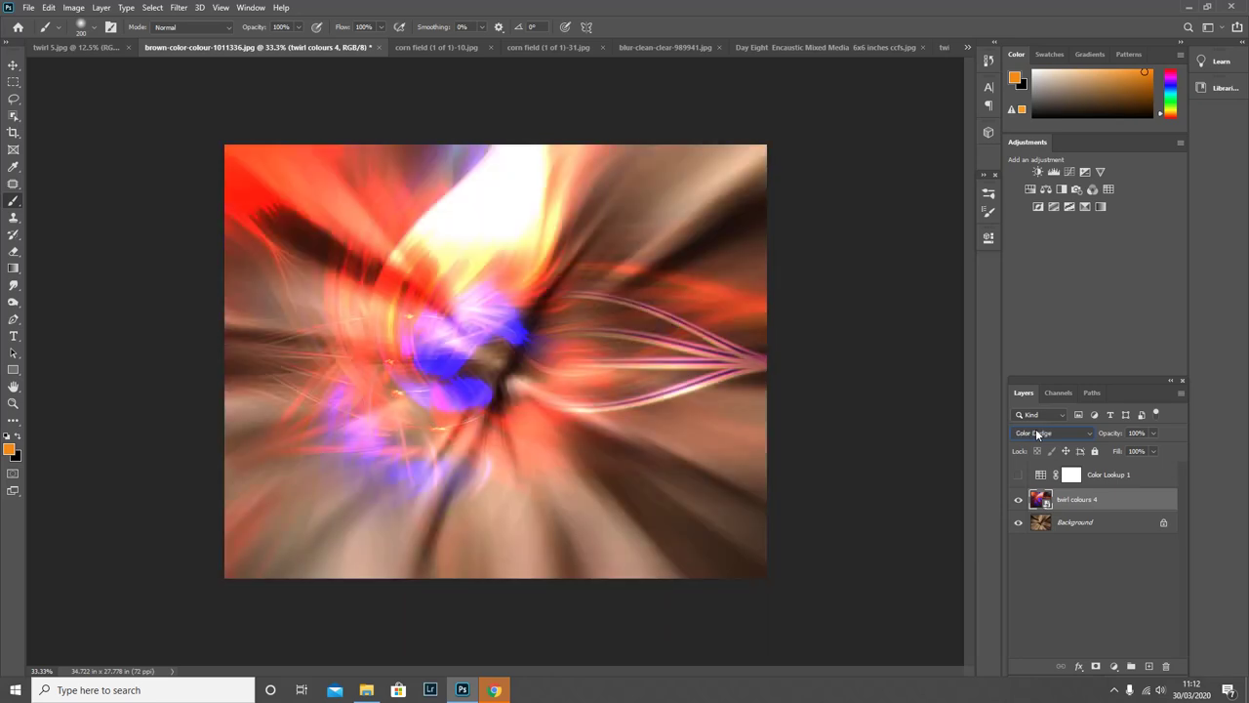
scroll(1035, 433, down, 2)
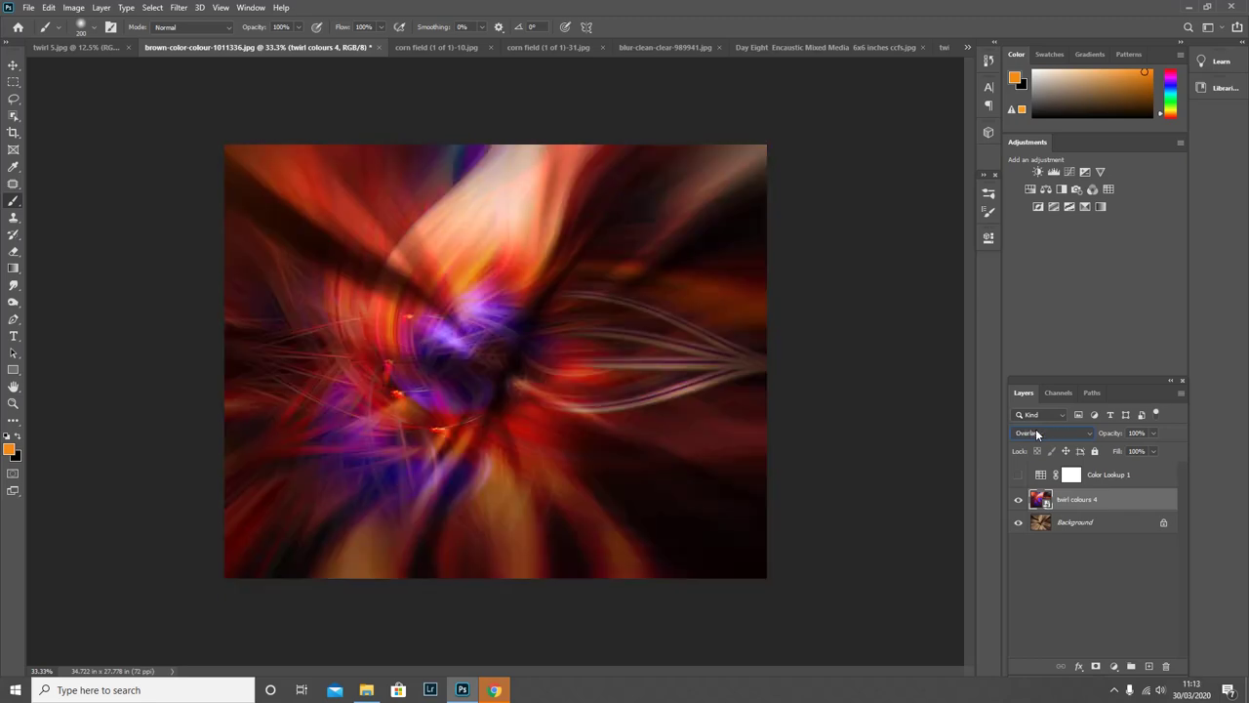
scroll(1035, 432, down, 1)
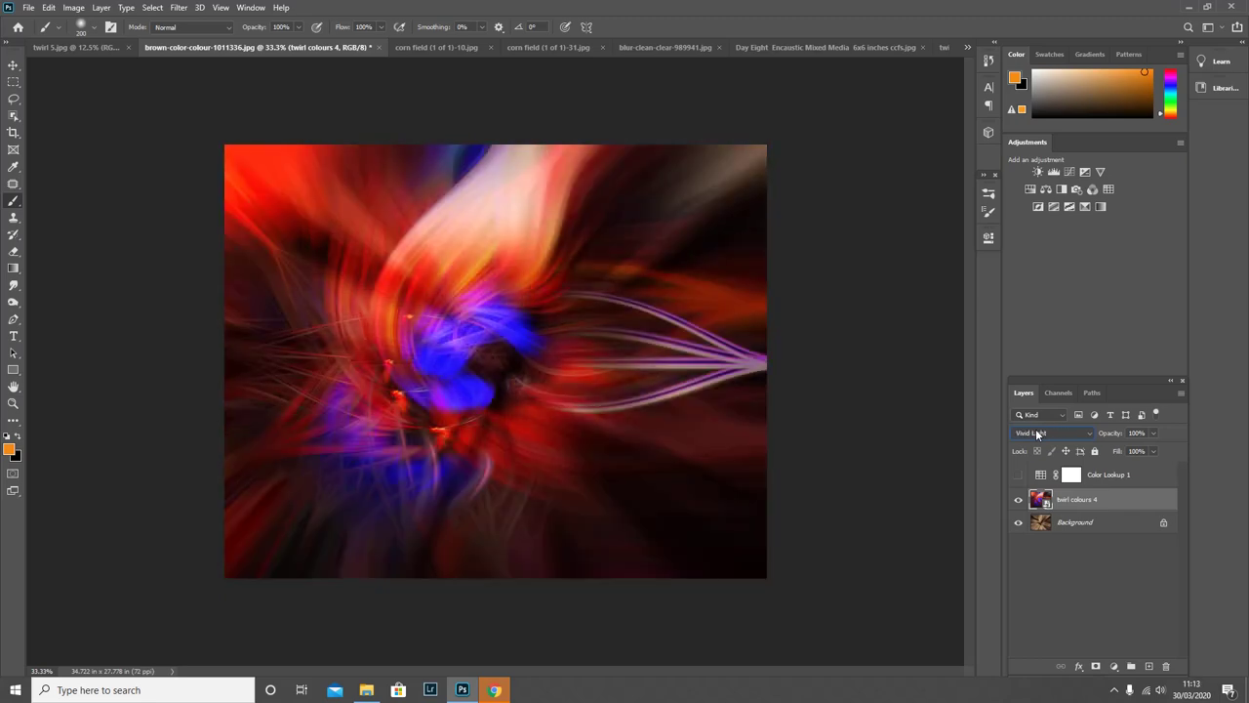
scroll(1035, 432, down, 2)
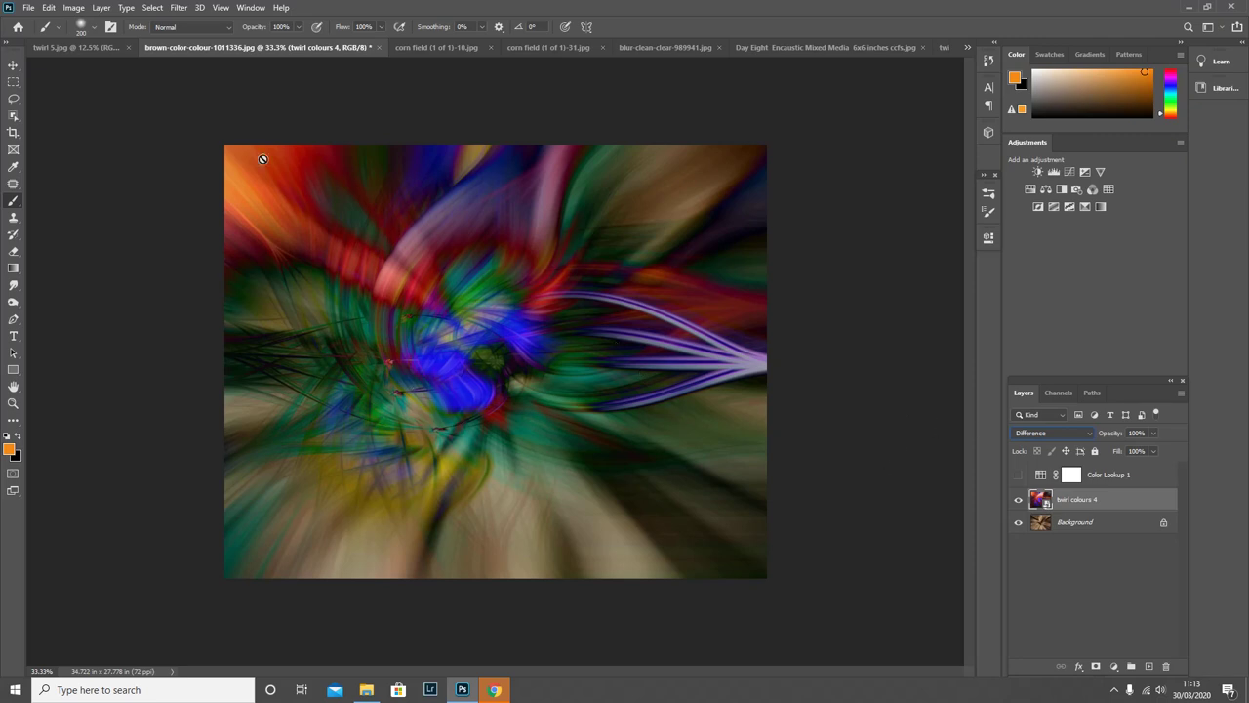
- Save a JPEG copy of the blended artwork as twirl 6 in the textured backgrounds folder at quality 12
click(30, 9)
click(54, 168)
click(53, 181)
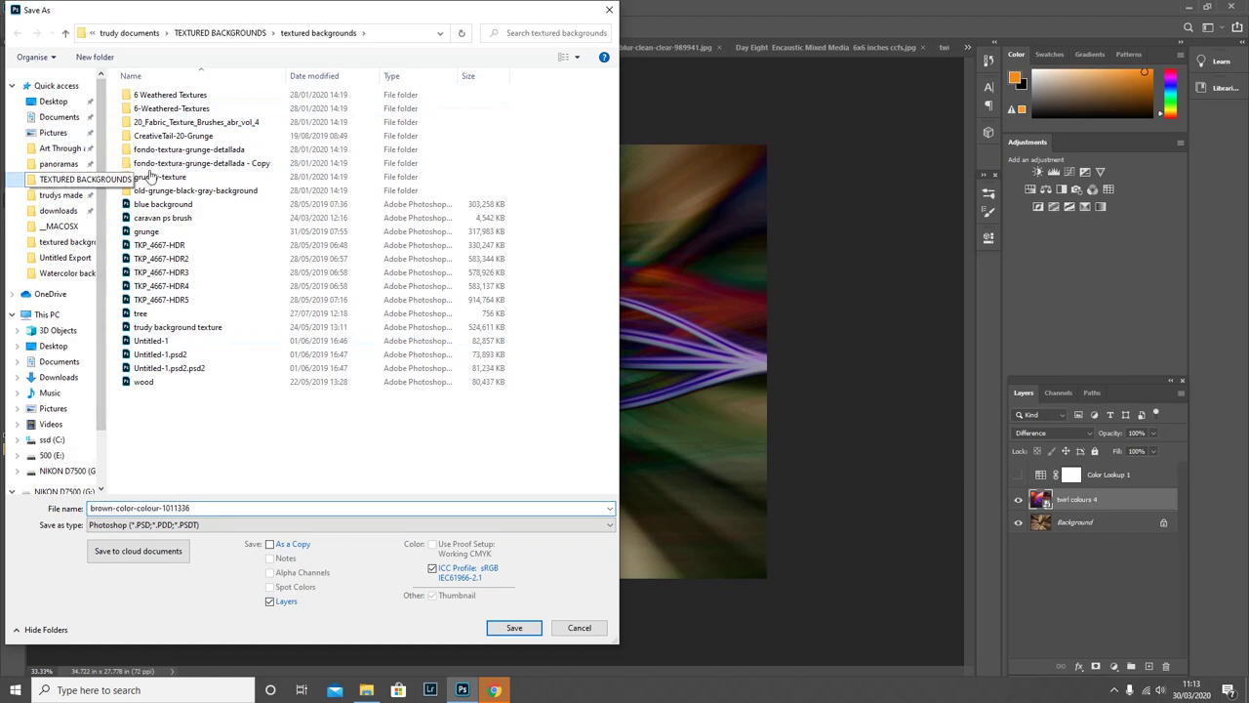
click(509, 117)
double_click(508, 117)
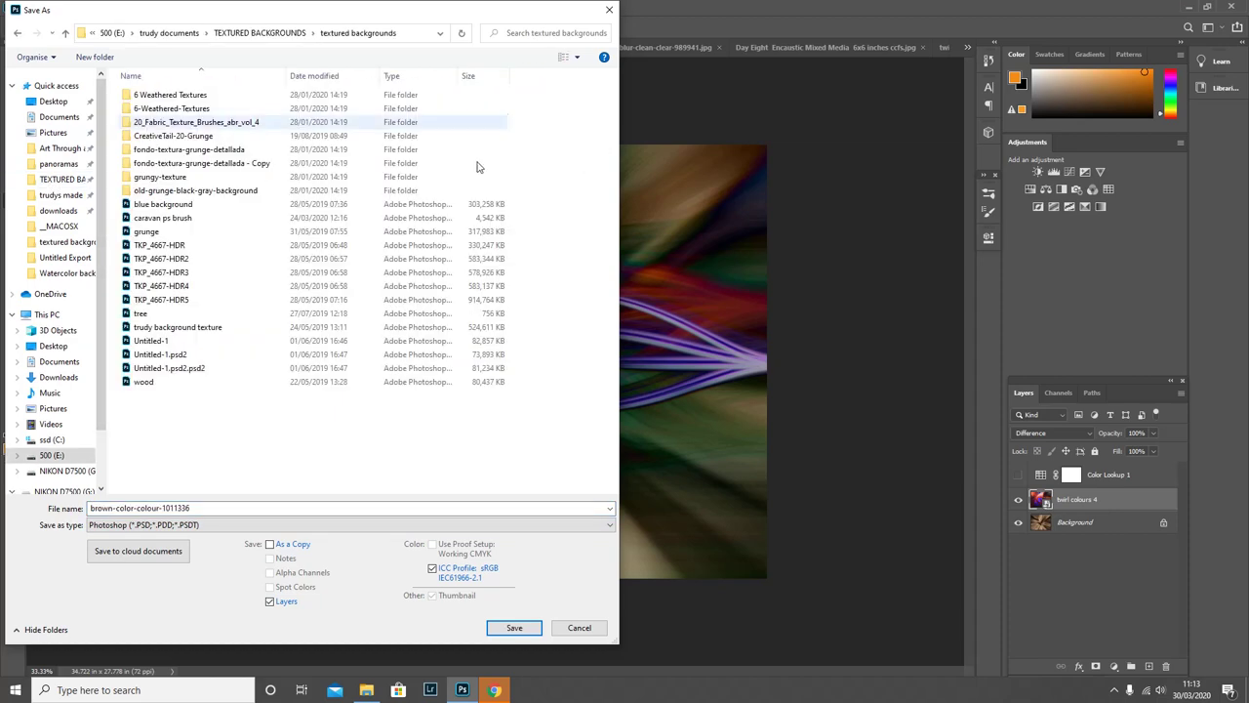
click(293, 524)
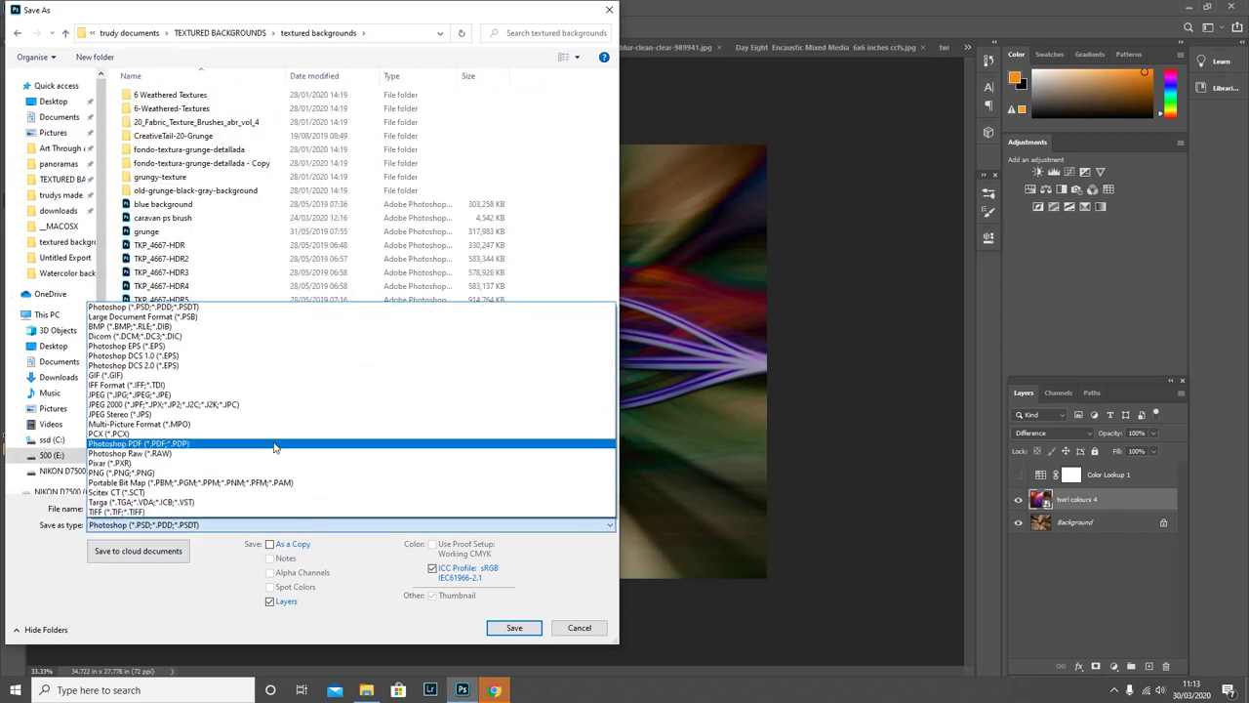
click(239, 395)
drag(192, 507, 90, 508)
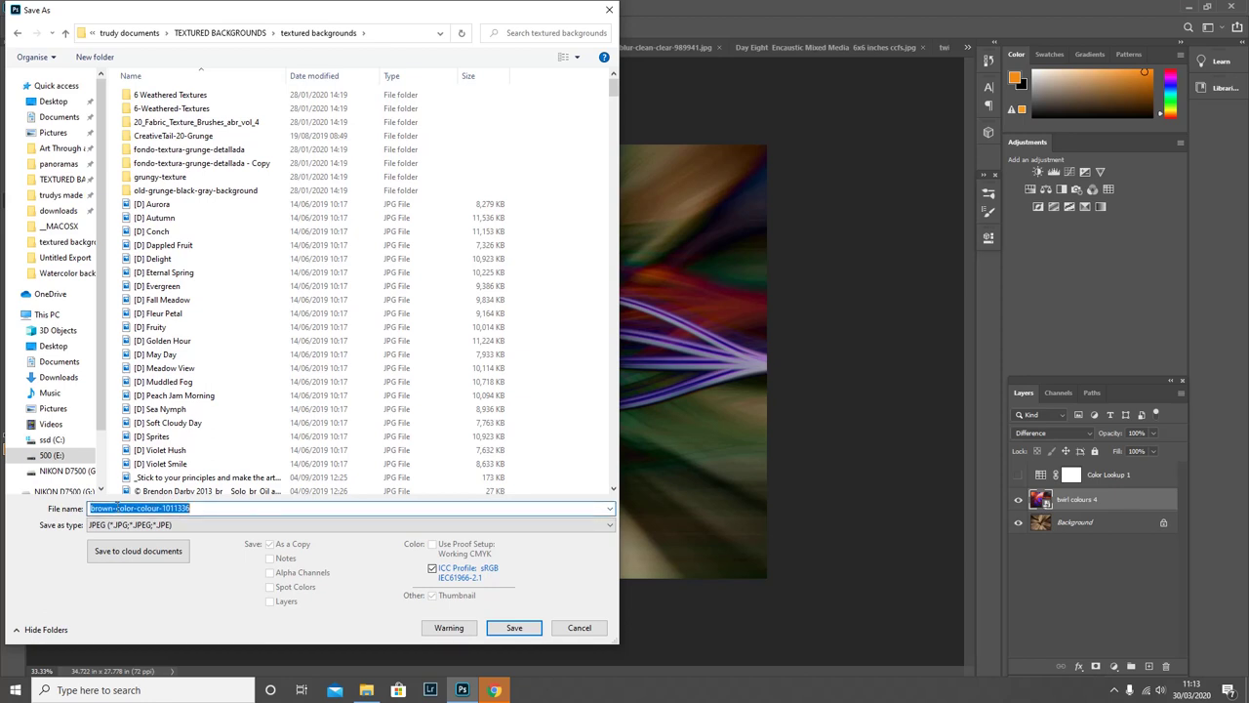
text(twirl 6)
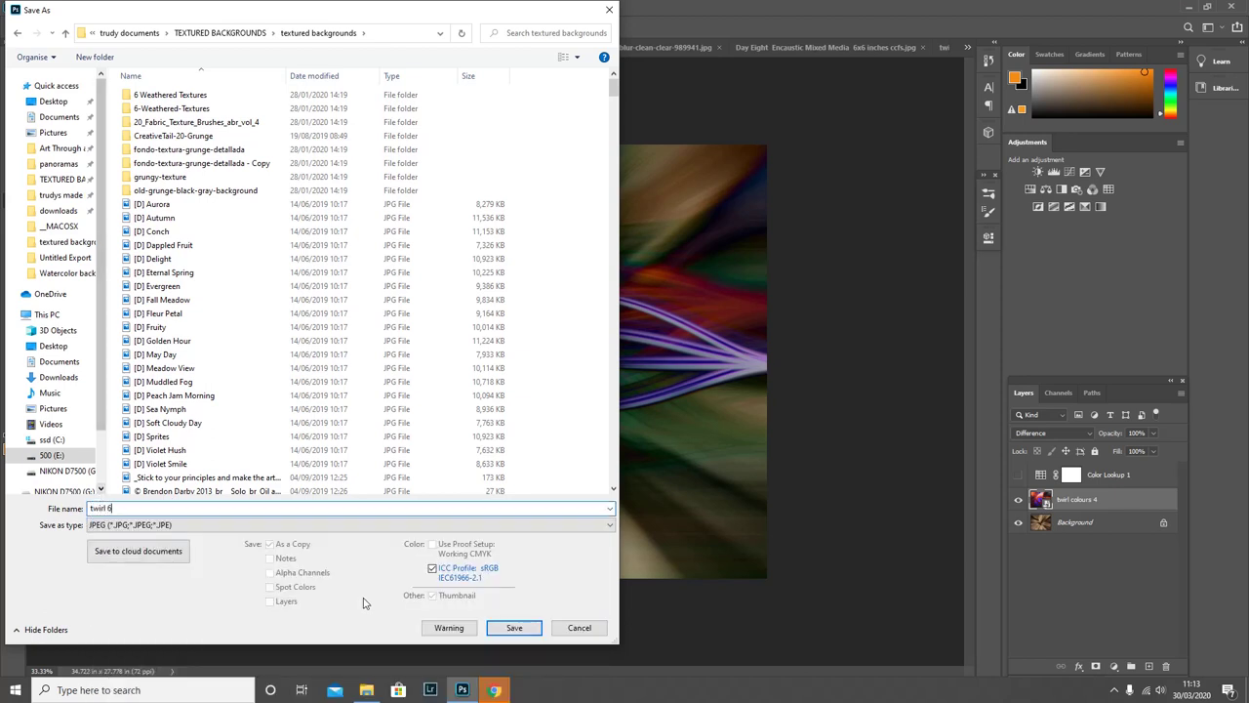
click(514, 628)
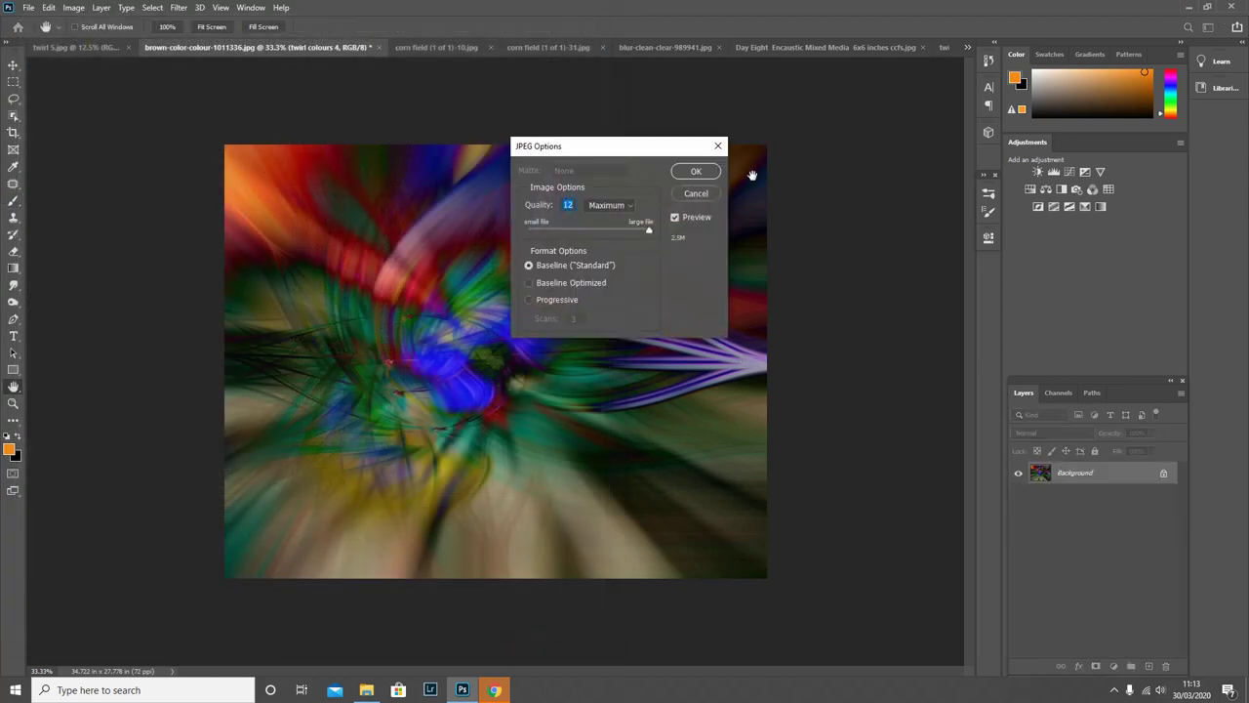
click(694, 171)
key(b)
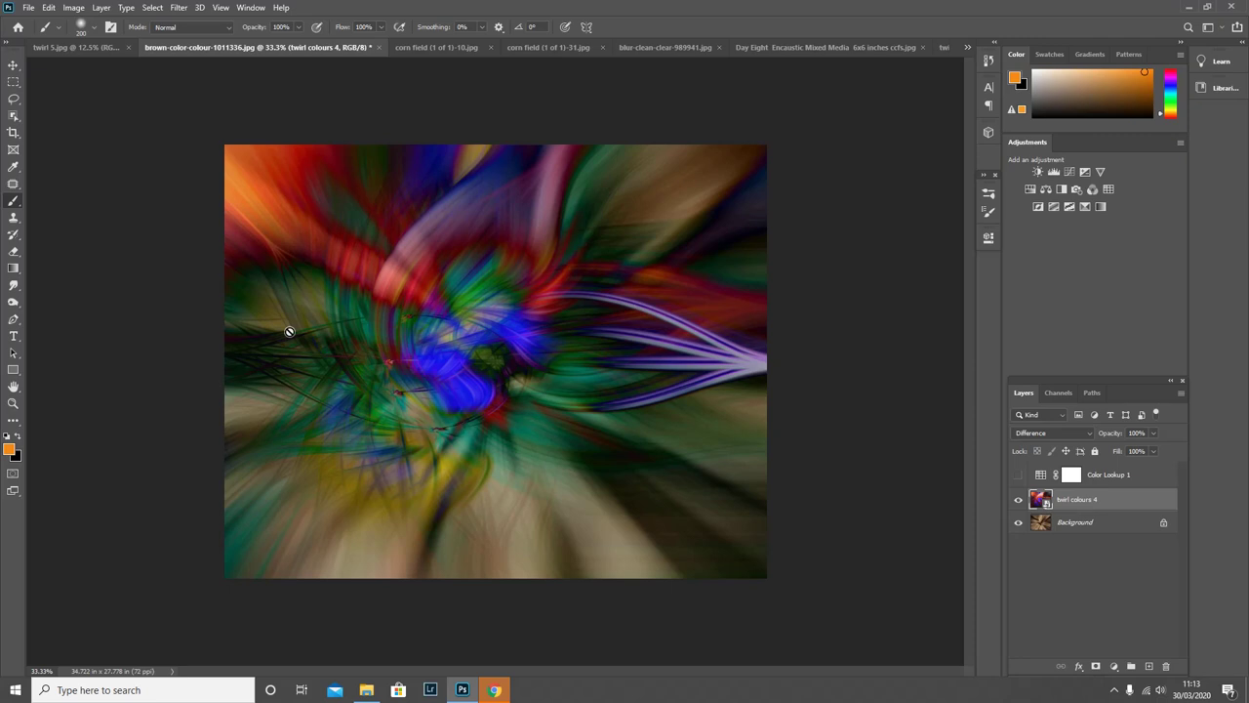
- Set the twirl colours 4 layer's blend mode to Luminosity and save a quality 12 JPEG copy as twirl 7 in the textured backgrounds folder
click(1050, 433)
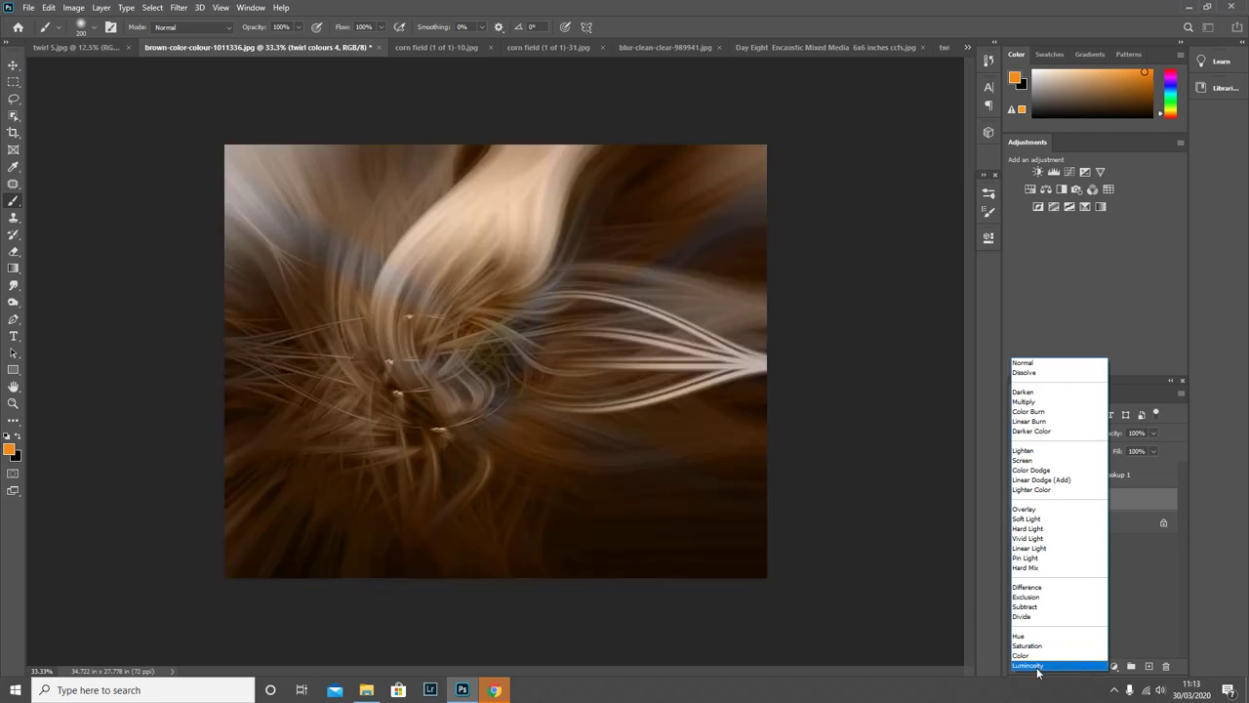
click(1037, 671)
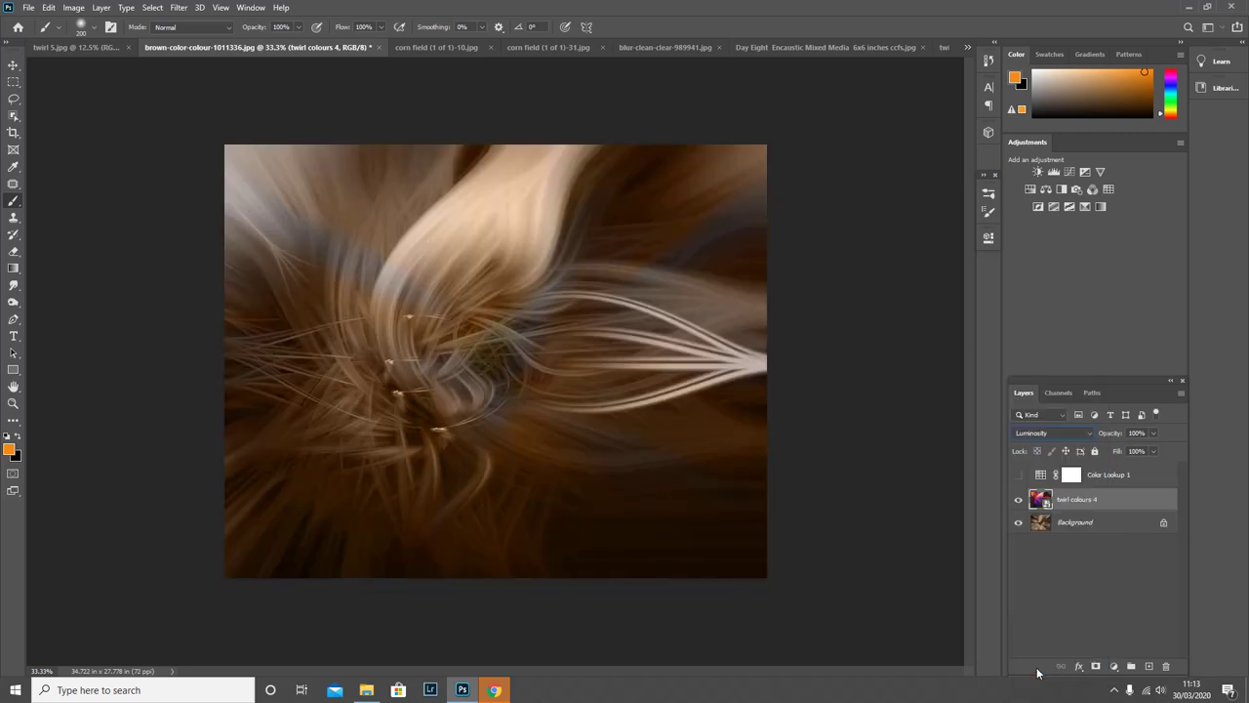
click(29, 8)
click(48, 164)
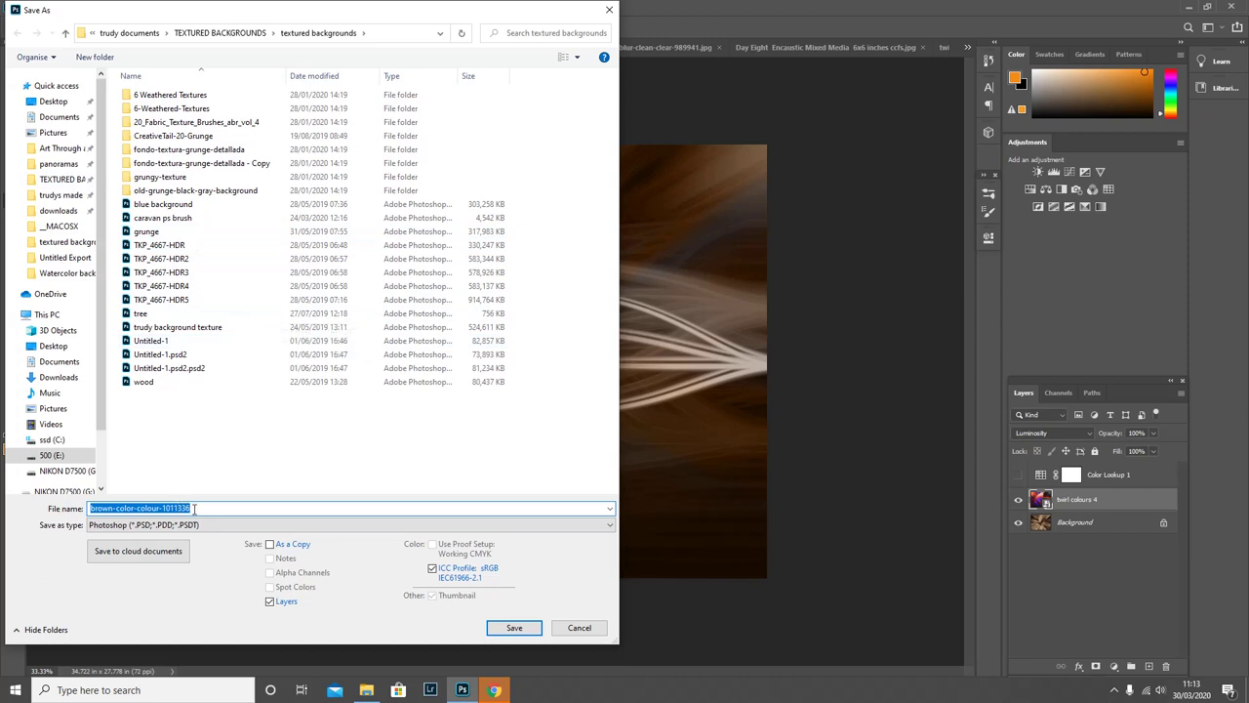
click(273, 528)
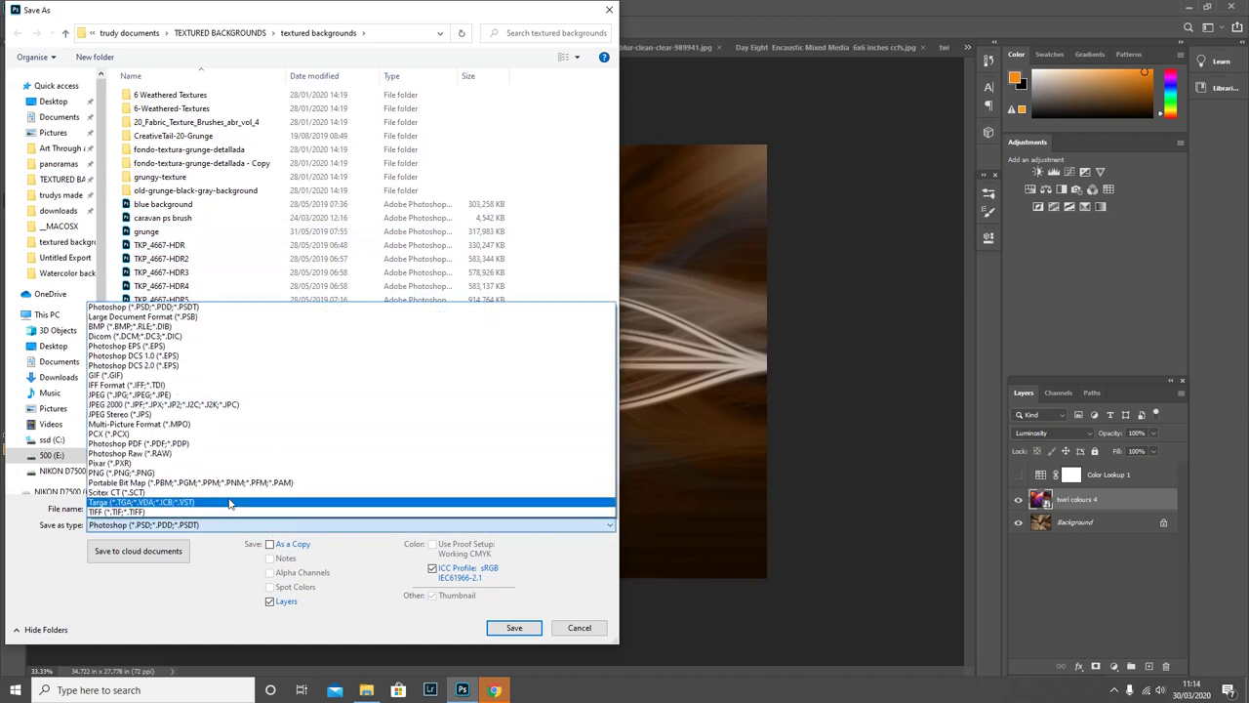
click(234, 395)
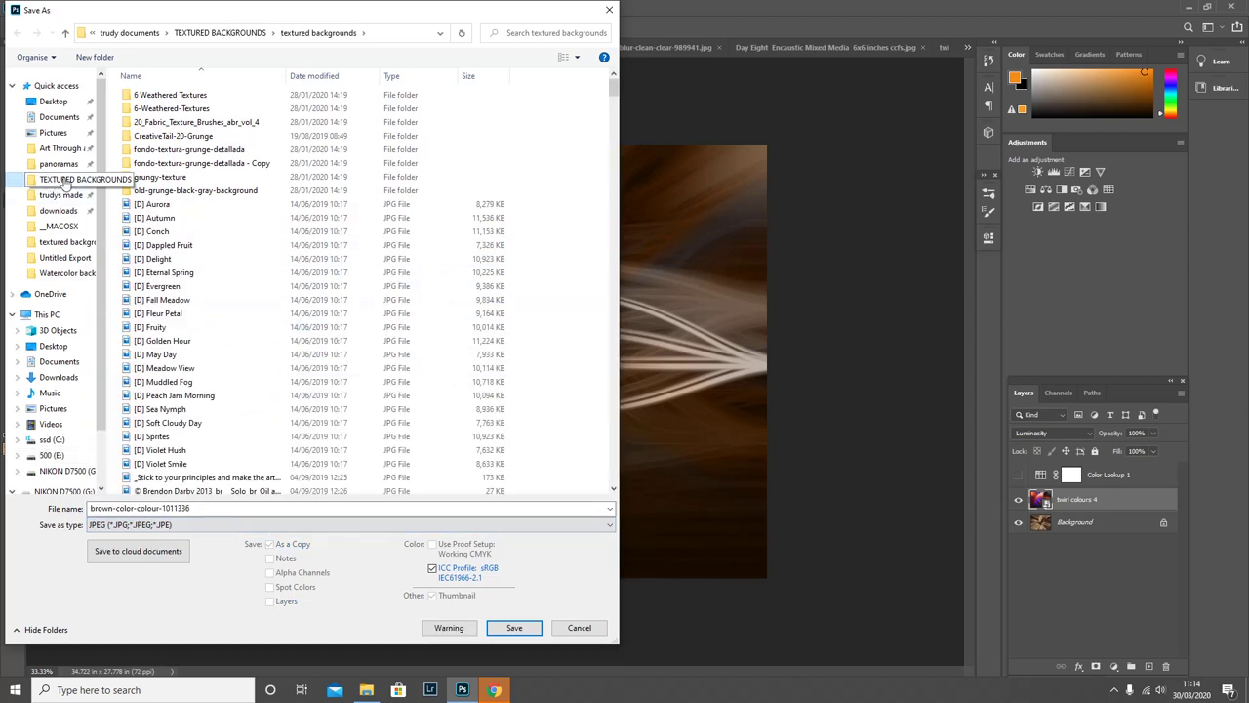
click(58, 179)
double_click(509, 119)
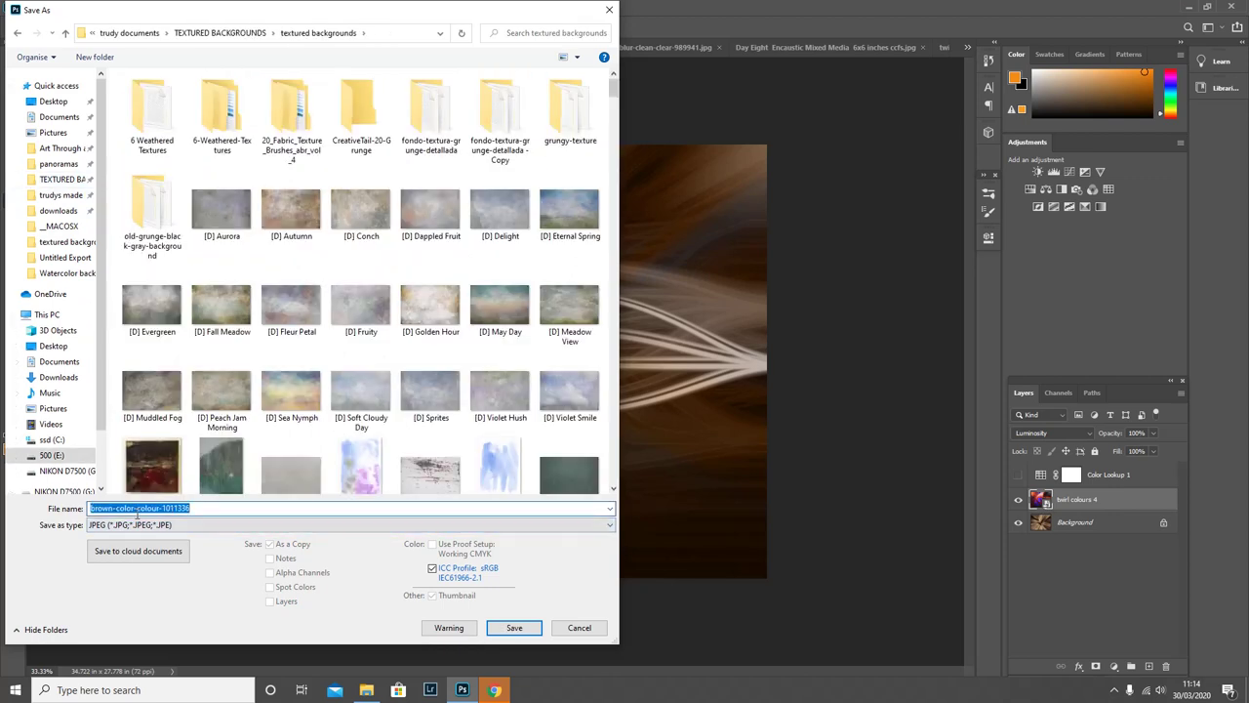
text(twirl 7)
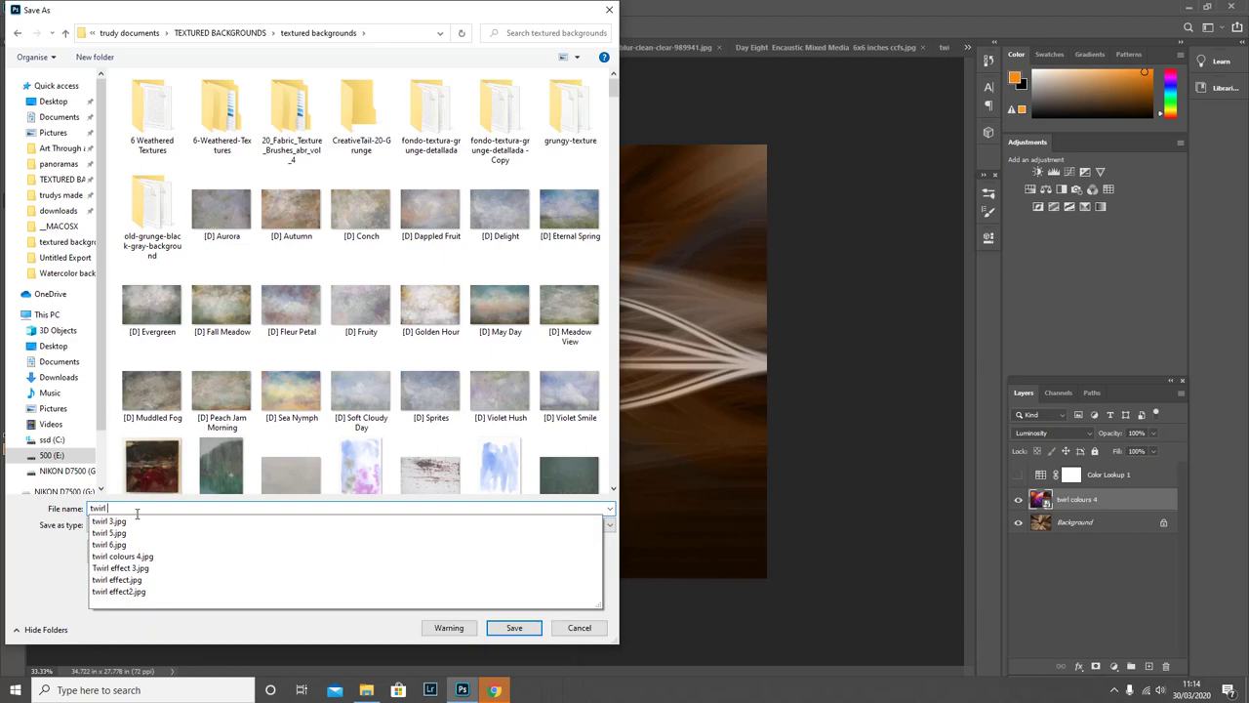
click(496, 628)
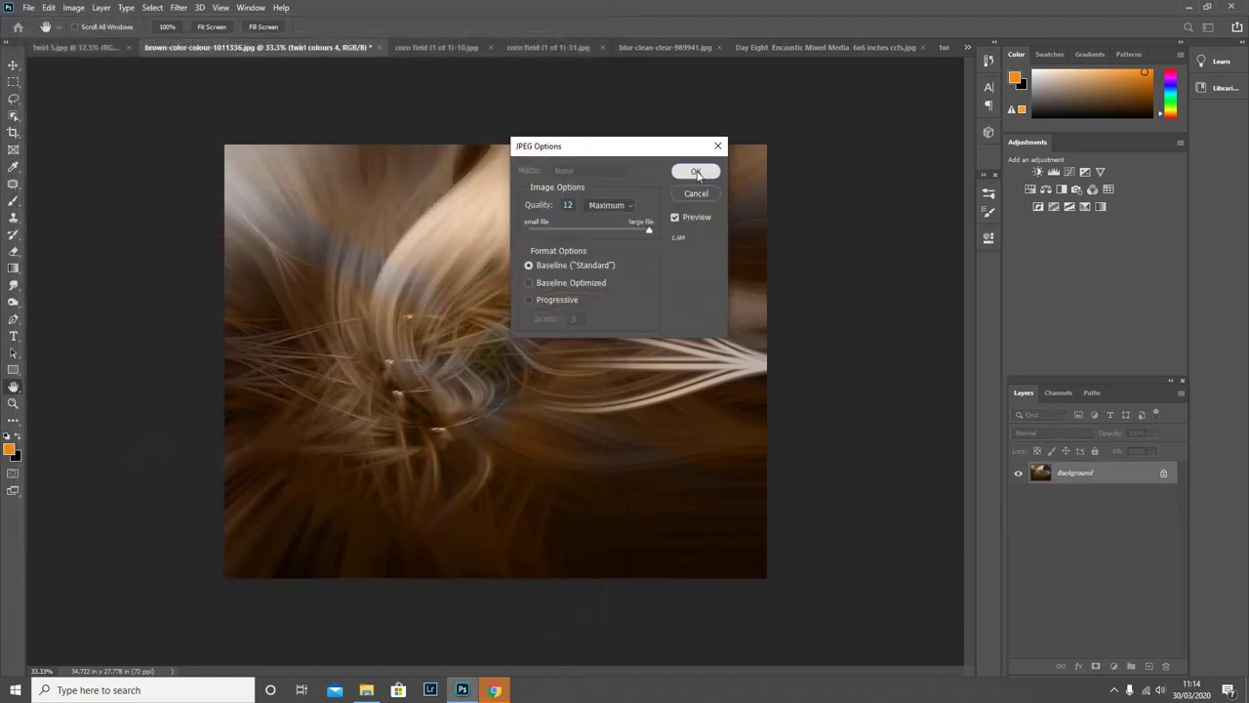
click(696, 171)
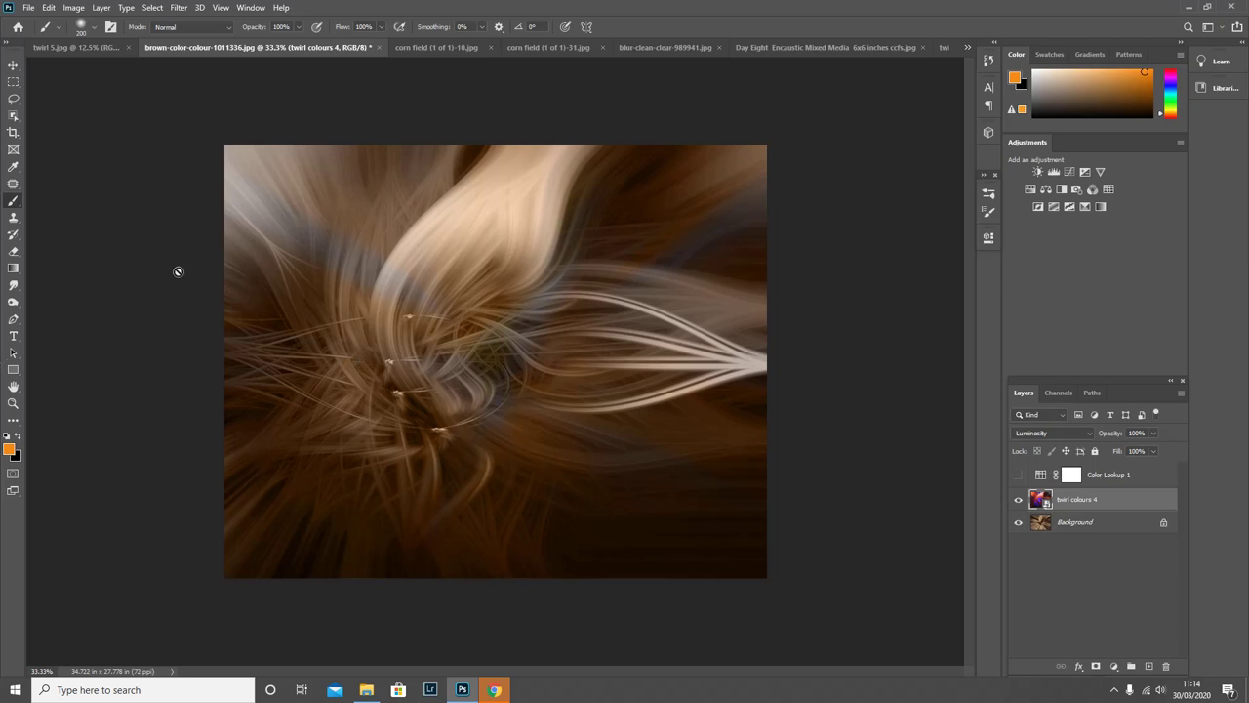
- Switch to the corn field (1 of 1)-10.jpg image and add a Hue/Saturation adjustment layer with hue +141 and lightness +2
click(434, 45)
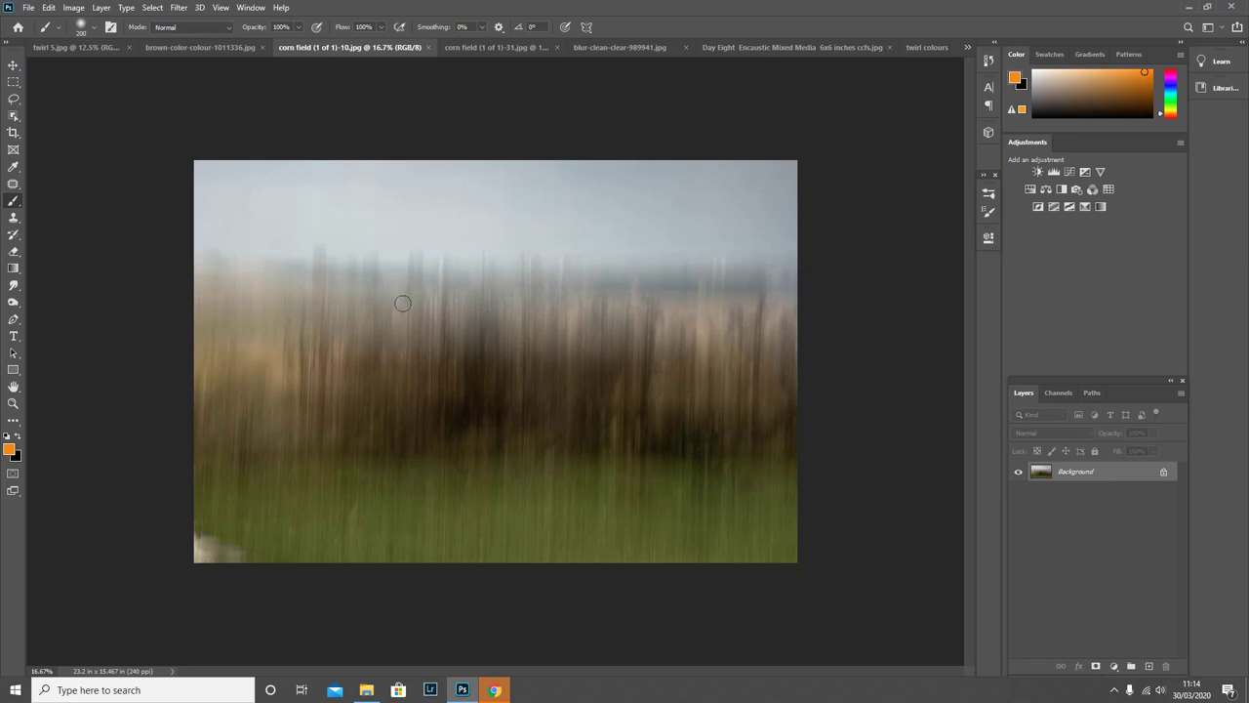
click(1114, 666)
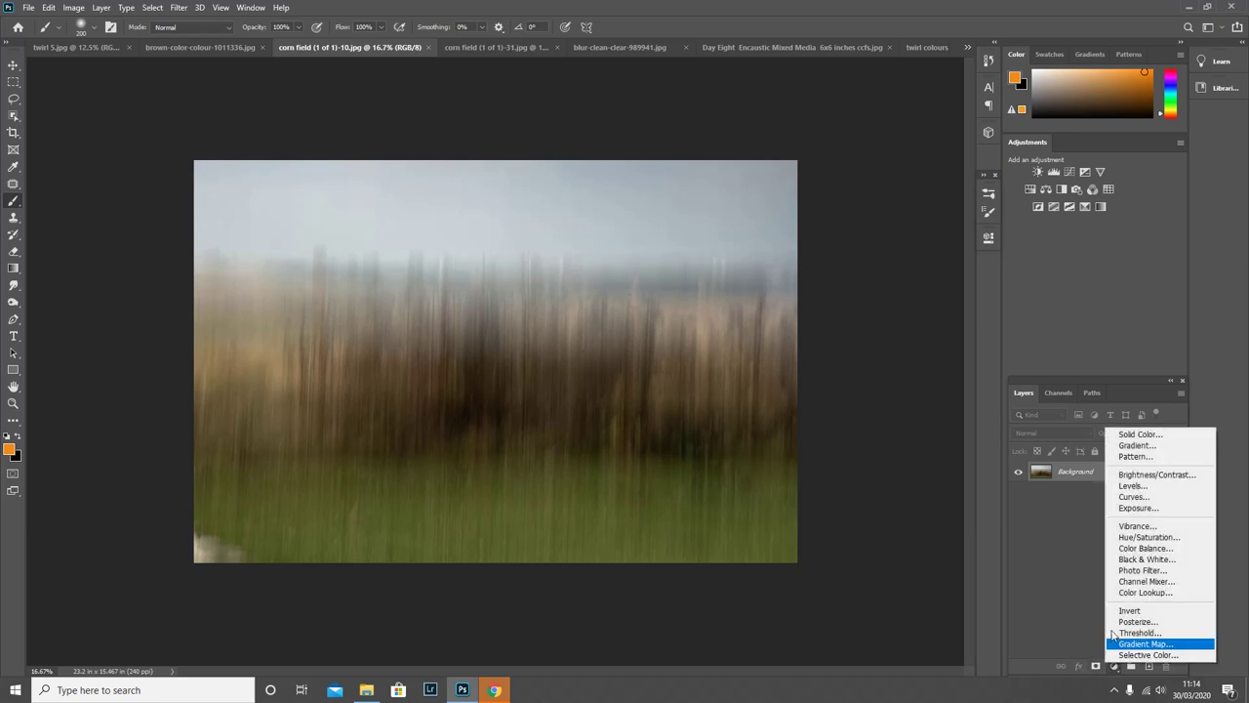
click(1143, 538)
drag(877, 325, 943, 346)
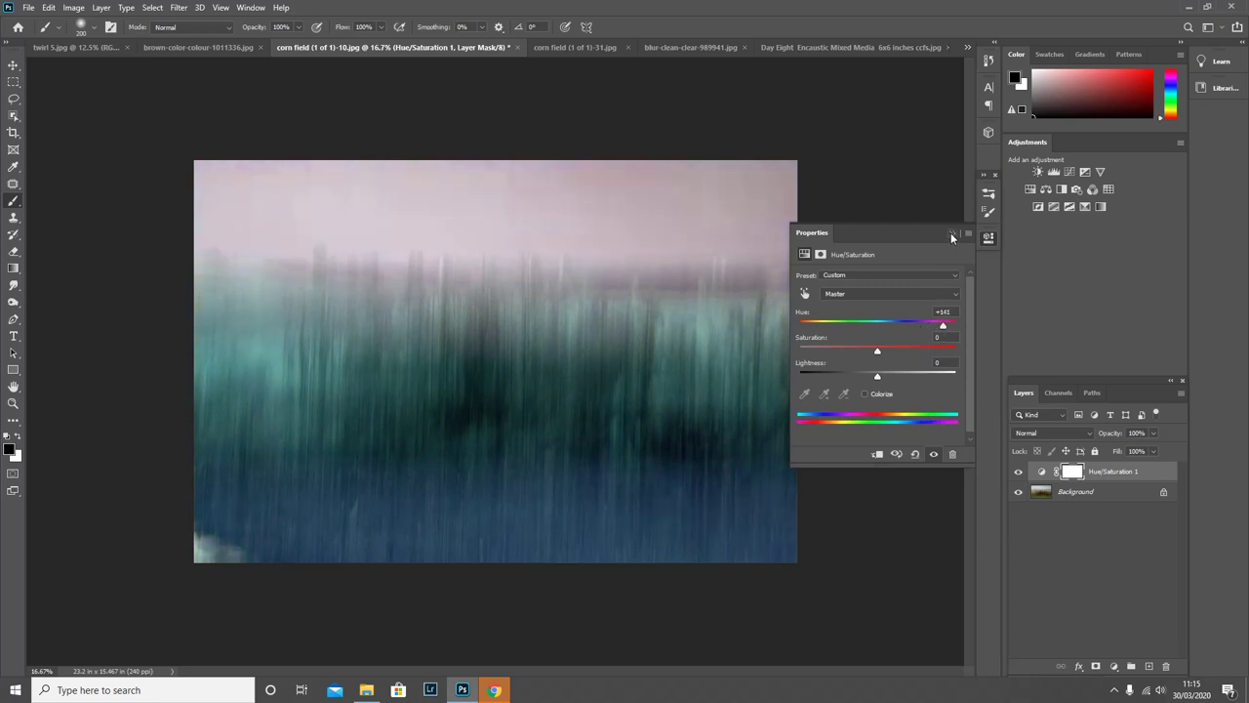
mouse_move(877, 380)
mouse_down()
mouse_move(888, 379)
mouse_move(865, 378)
mouse_move(881, 386)
mouse_up()
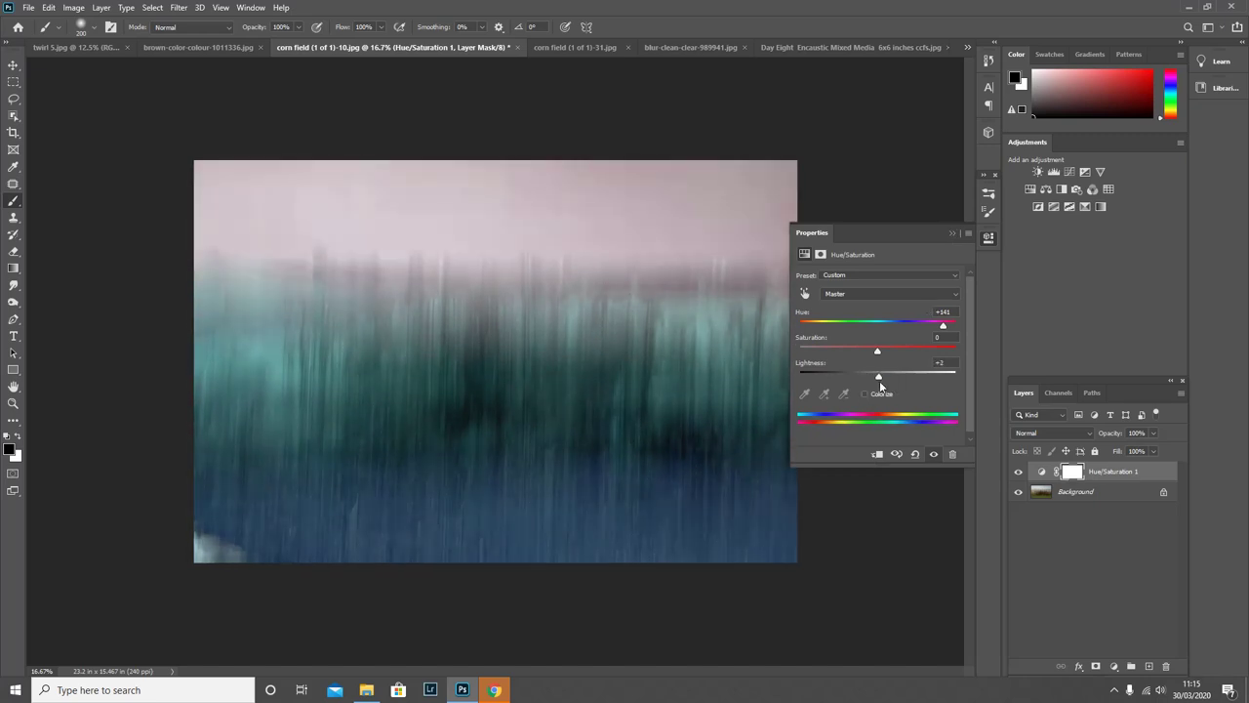
click(950, 233)
- Add a Vibrance adjustment layer above the Hue/Saturation layer and set its vibrance to +48
click(1114, 666)
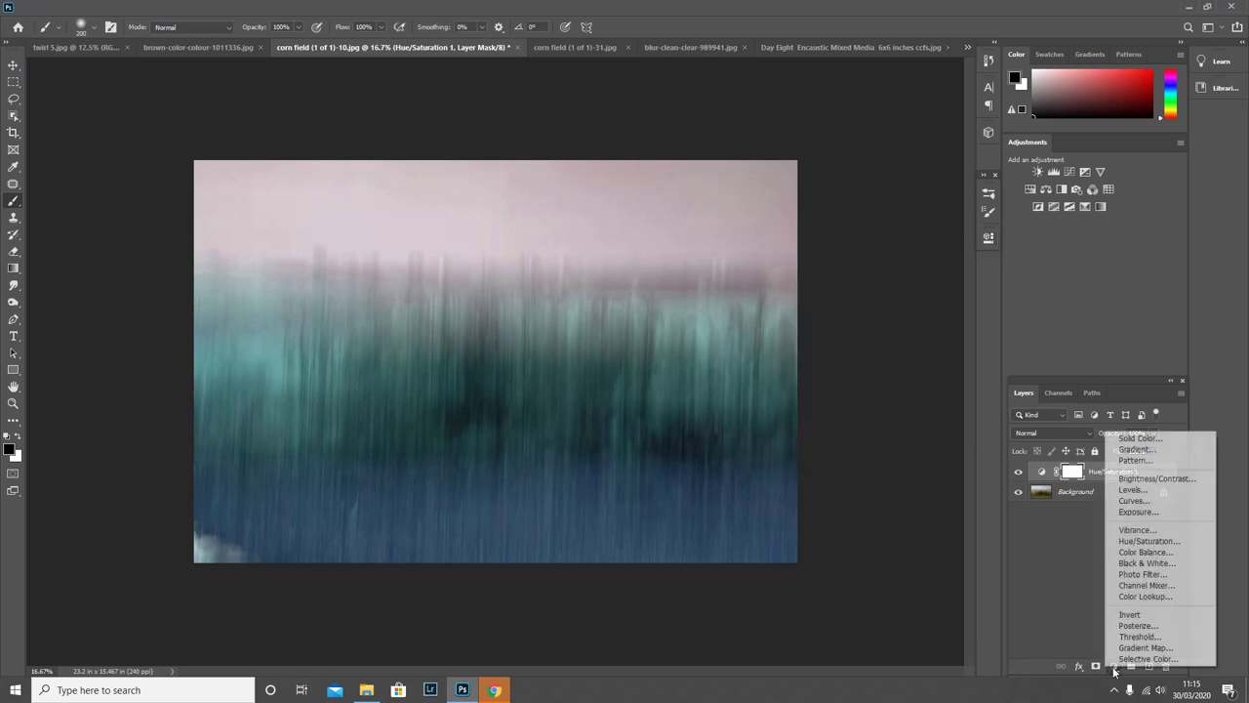
click(1135, 530)
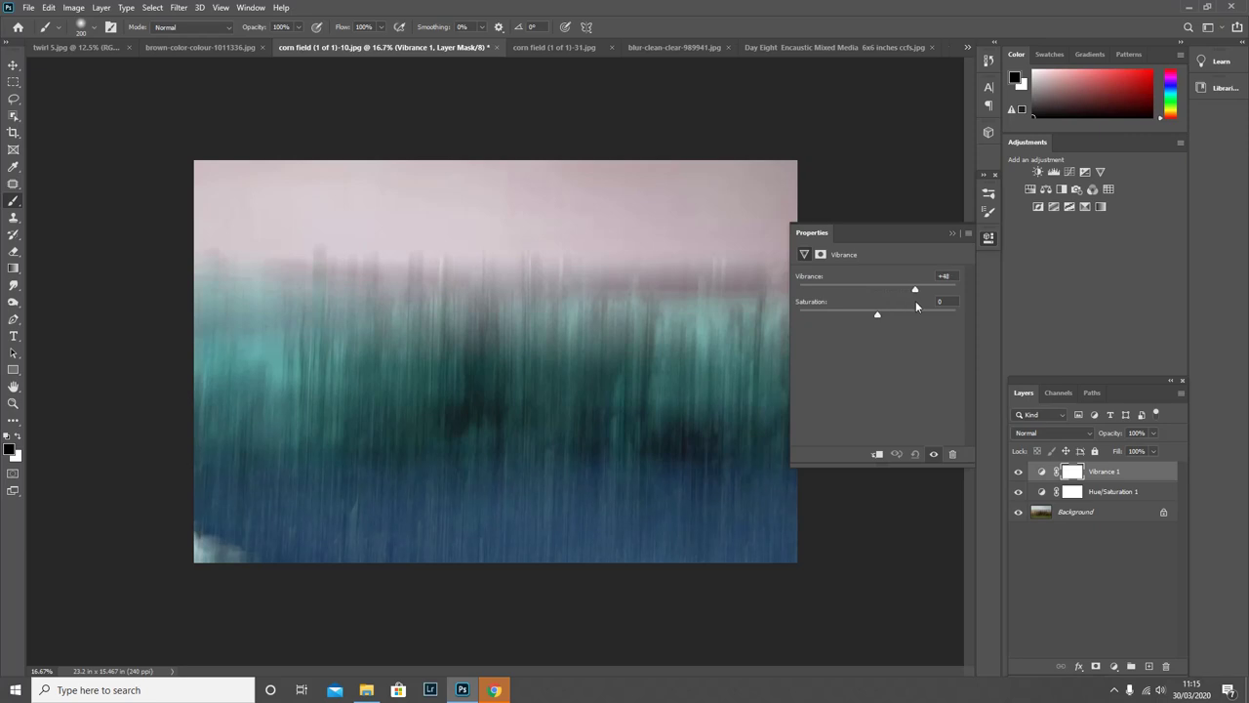
click(951, 233)
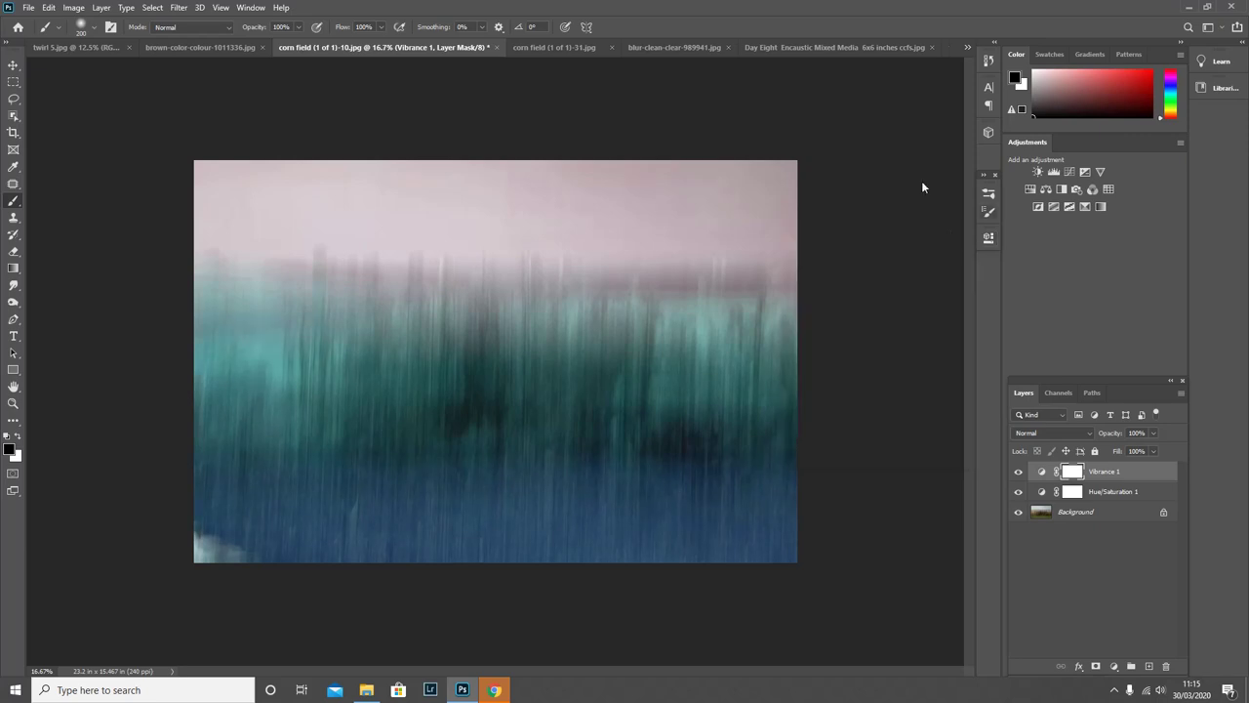
- Save a JPEG copy of the recoloured corn field image as icm background in the textured backgrounds folder at quality 12
click(29, 8)
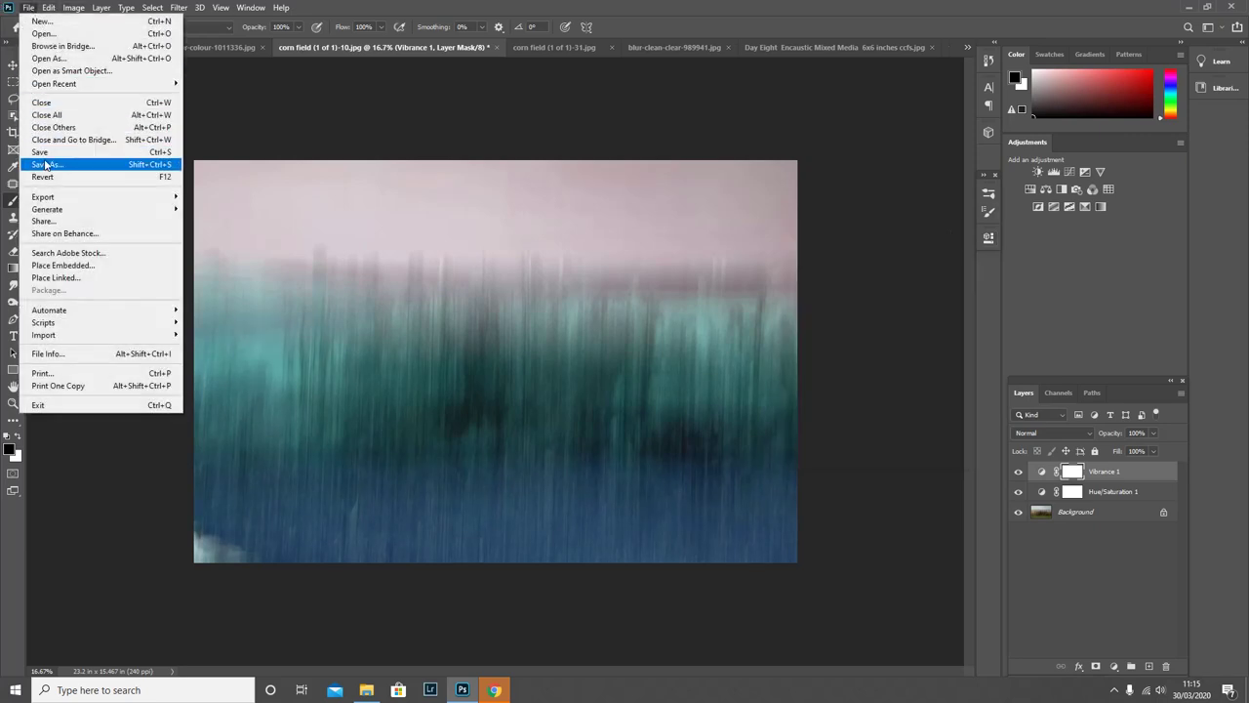
click(49, 164)
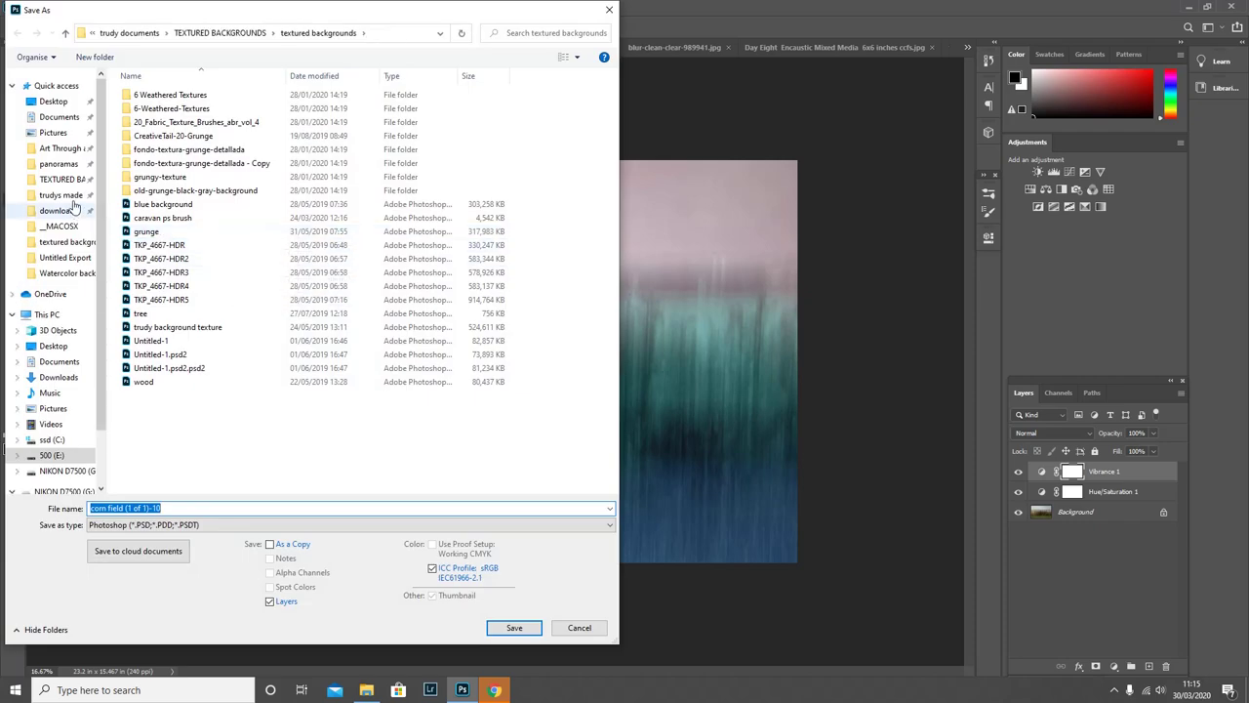
click(70, 185)
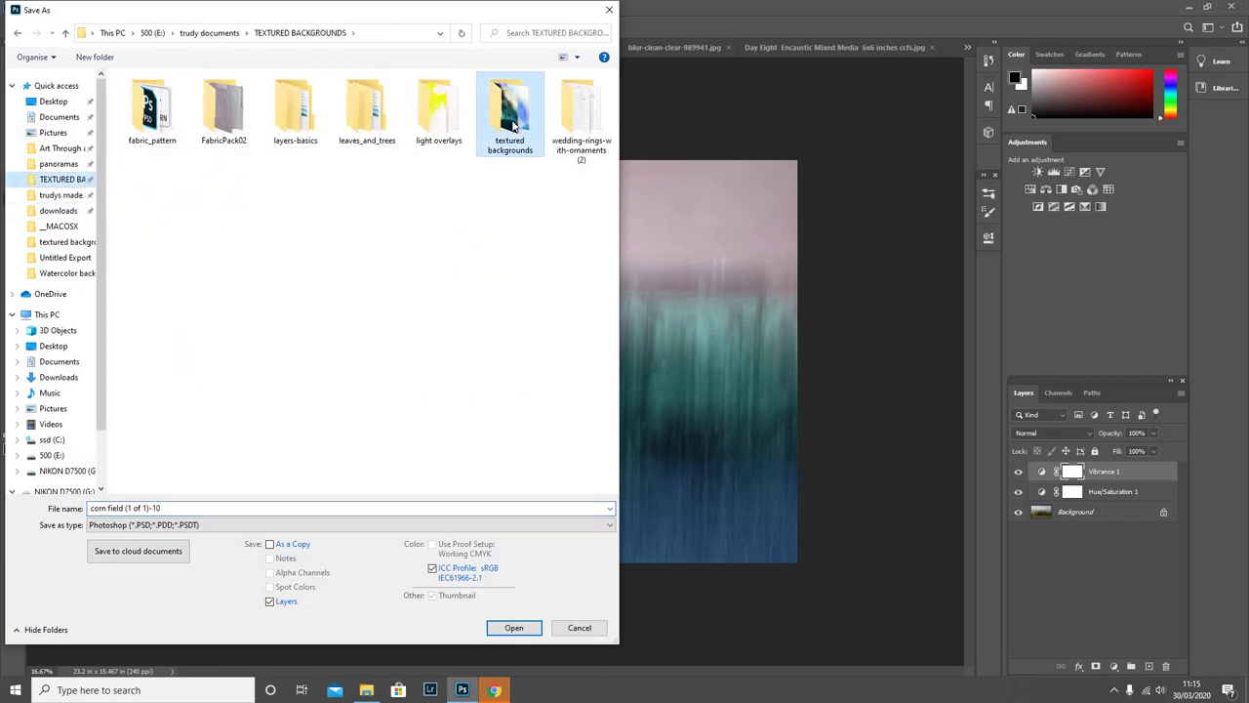
double_click(508, 107)
click(315, 524)
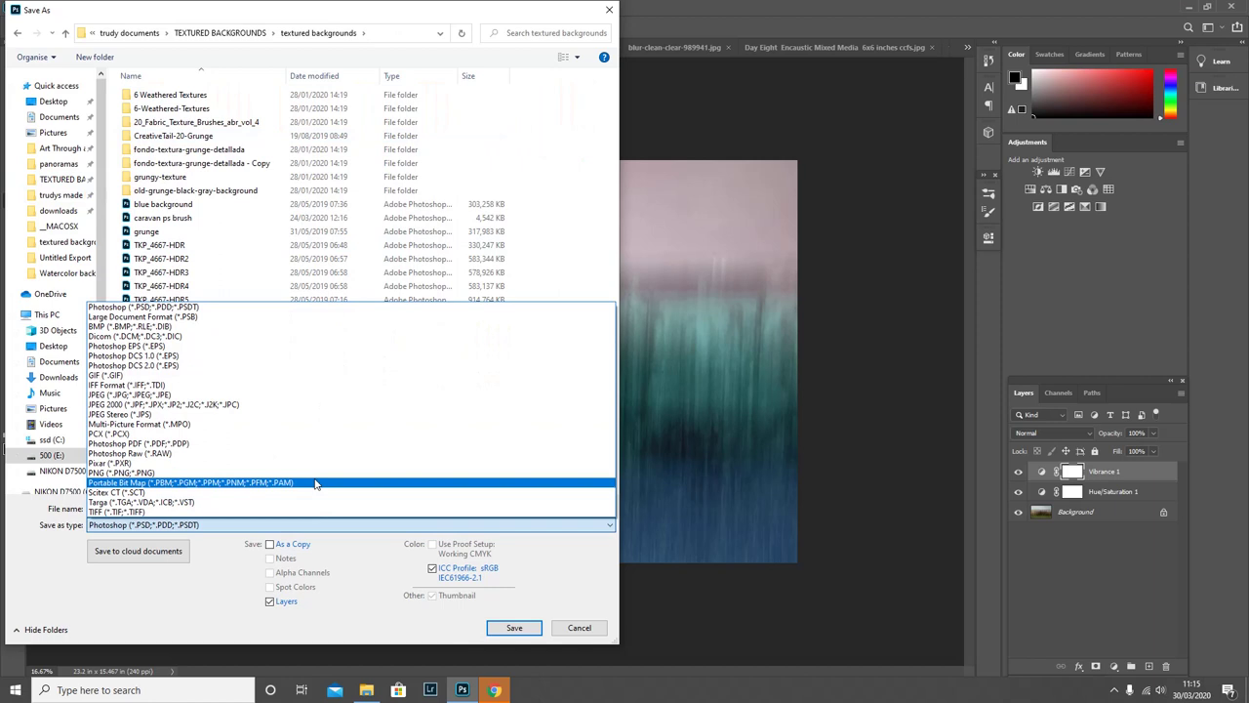
click(242, 395)
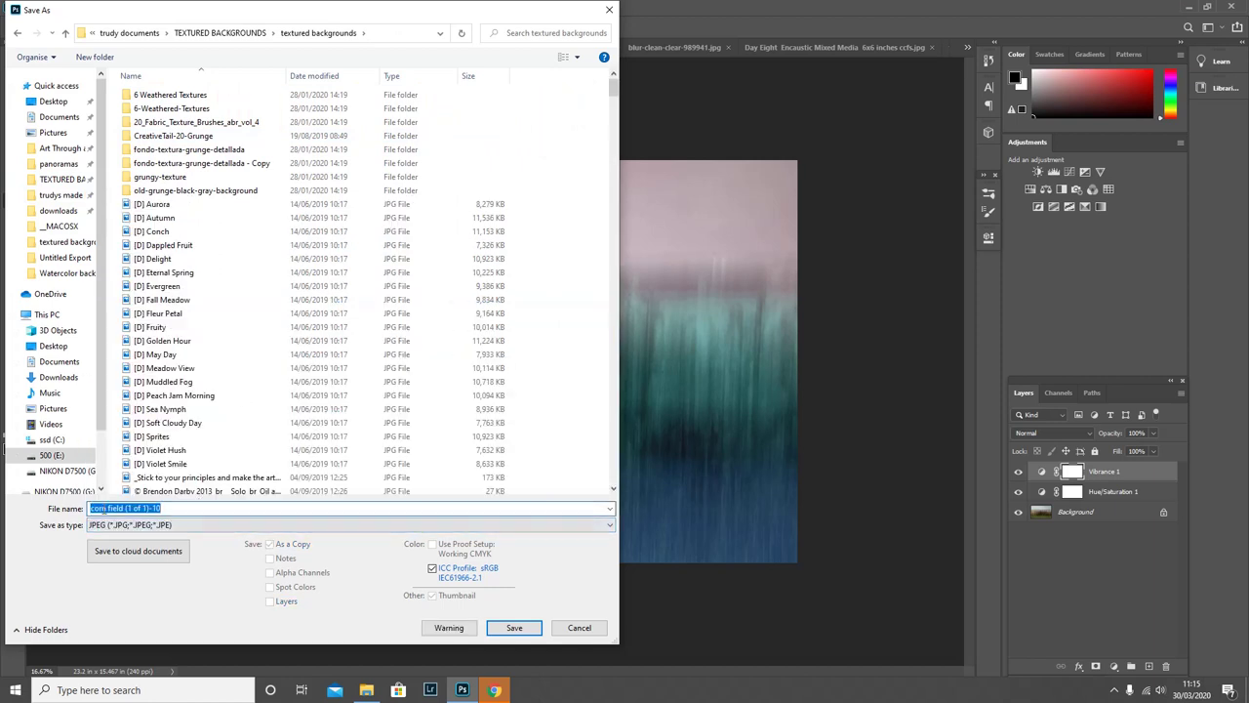
text(icm background)
click(514, 627)
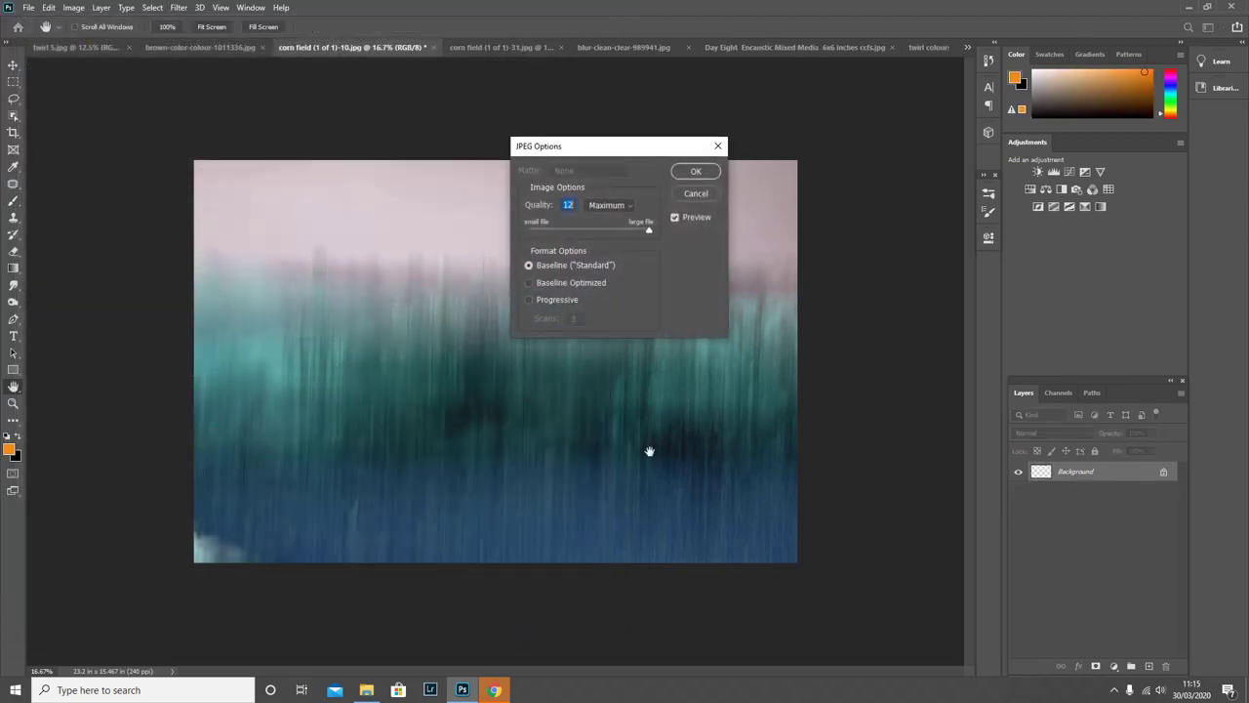
click(695, 171)
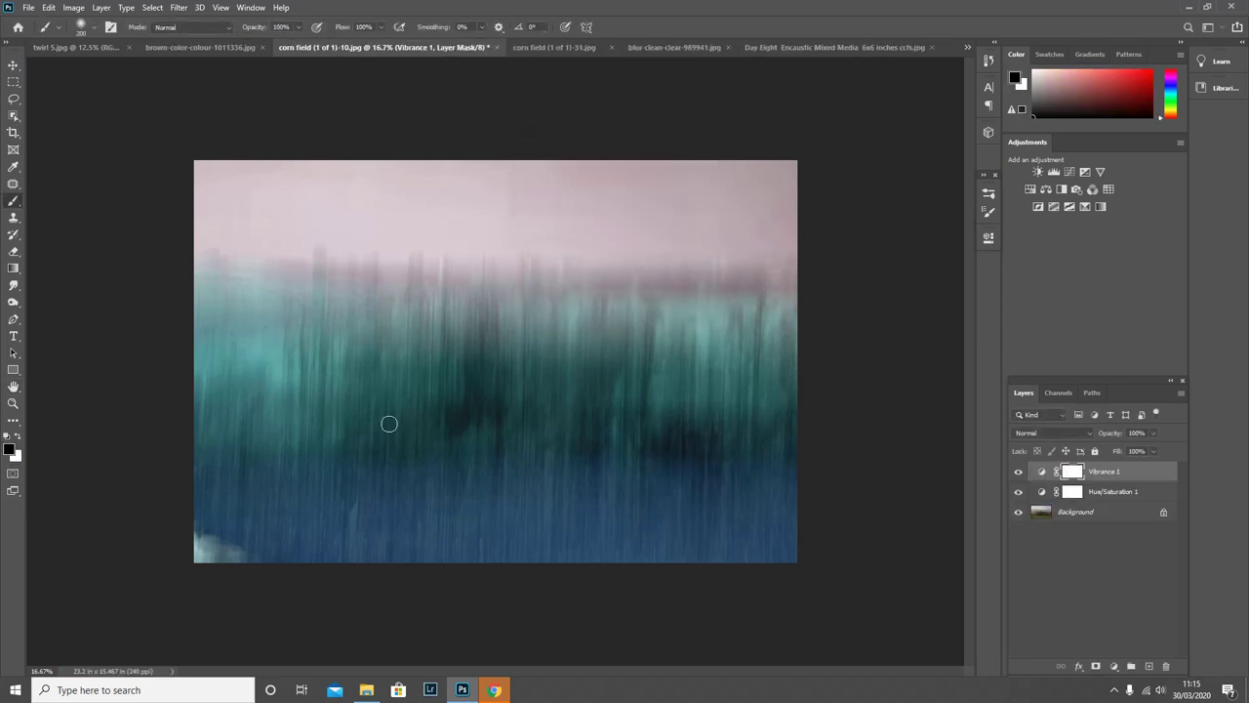
- Place the twirl 3 image from the textured backgrounds folder above the Vibrance layer and scale it to about 141% to cover the canvas
click(365, 690)
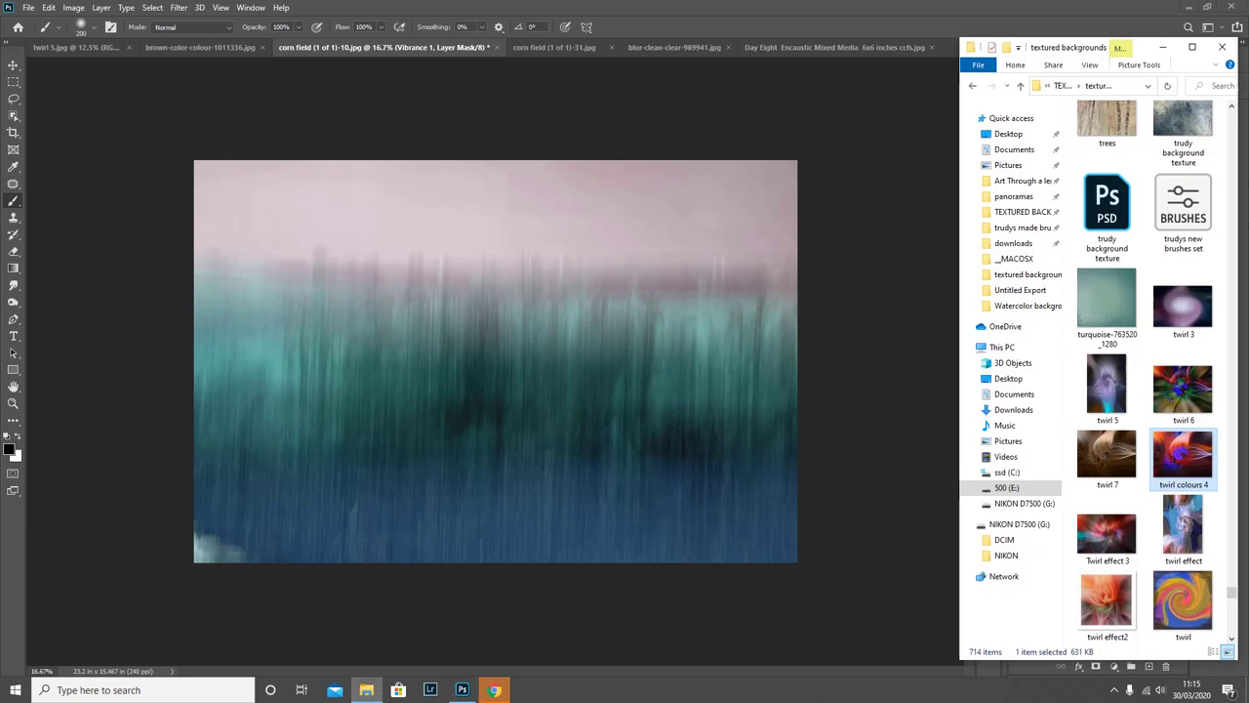
drag(1127, 310, 471, 316)
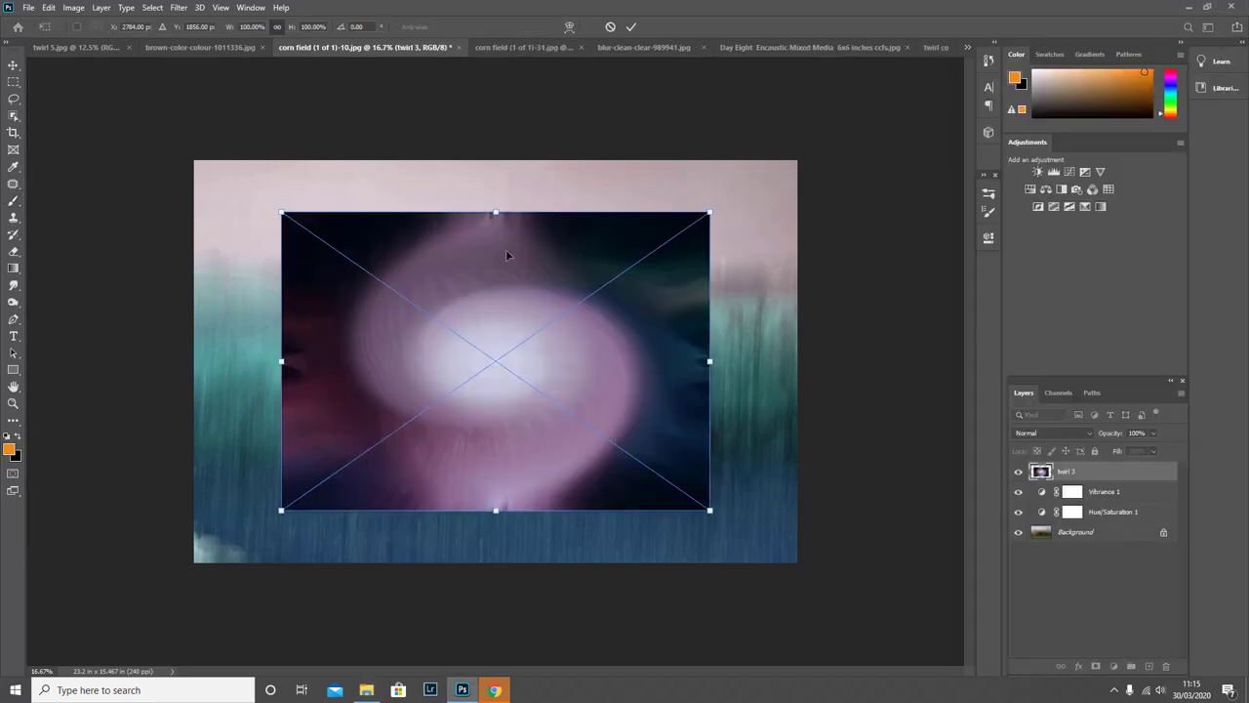
drag(494, 214, 494, 160)
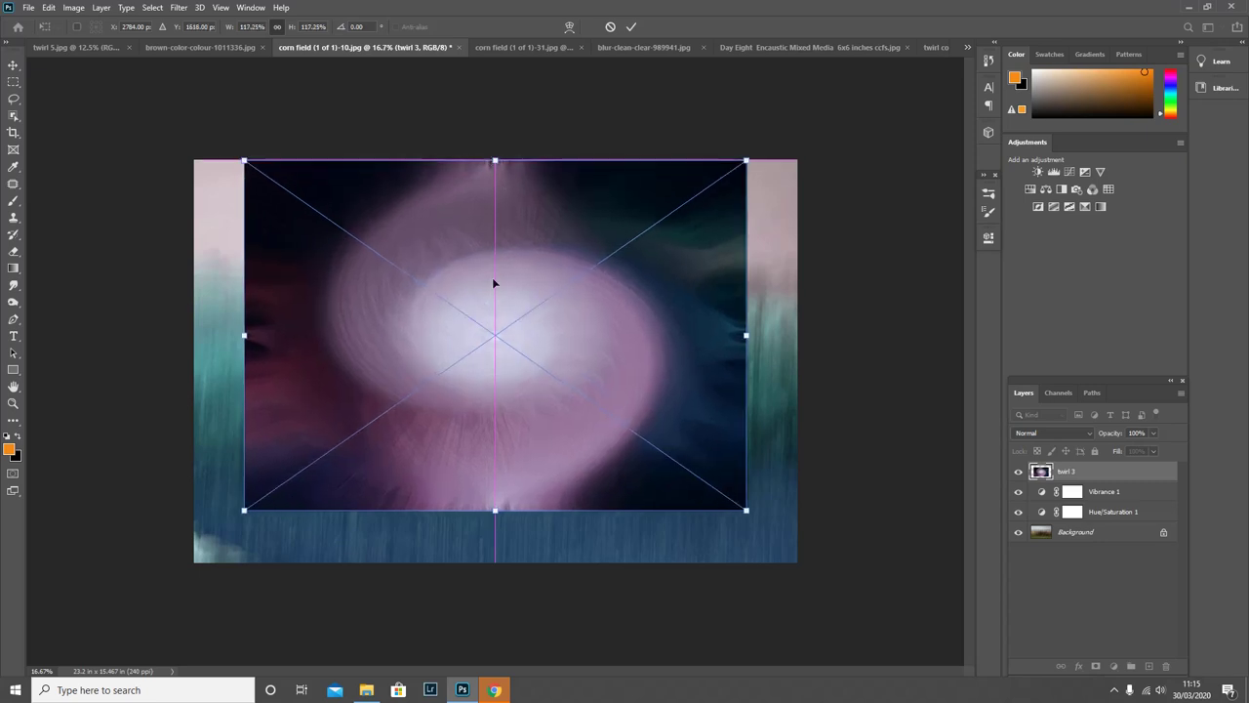
drag(495, 511, 495, 563)
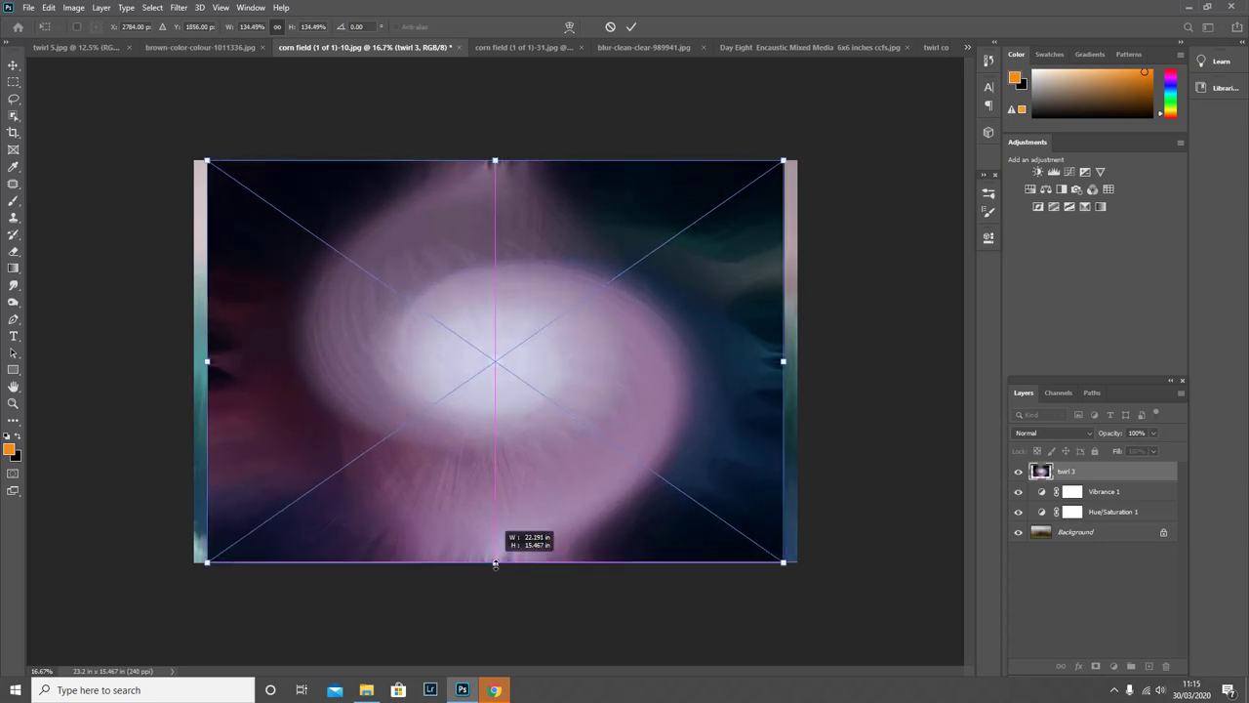
drag(783, 361, 798, 362)
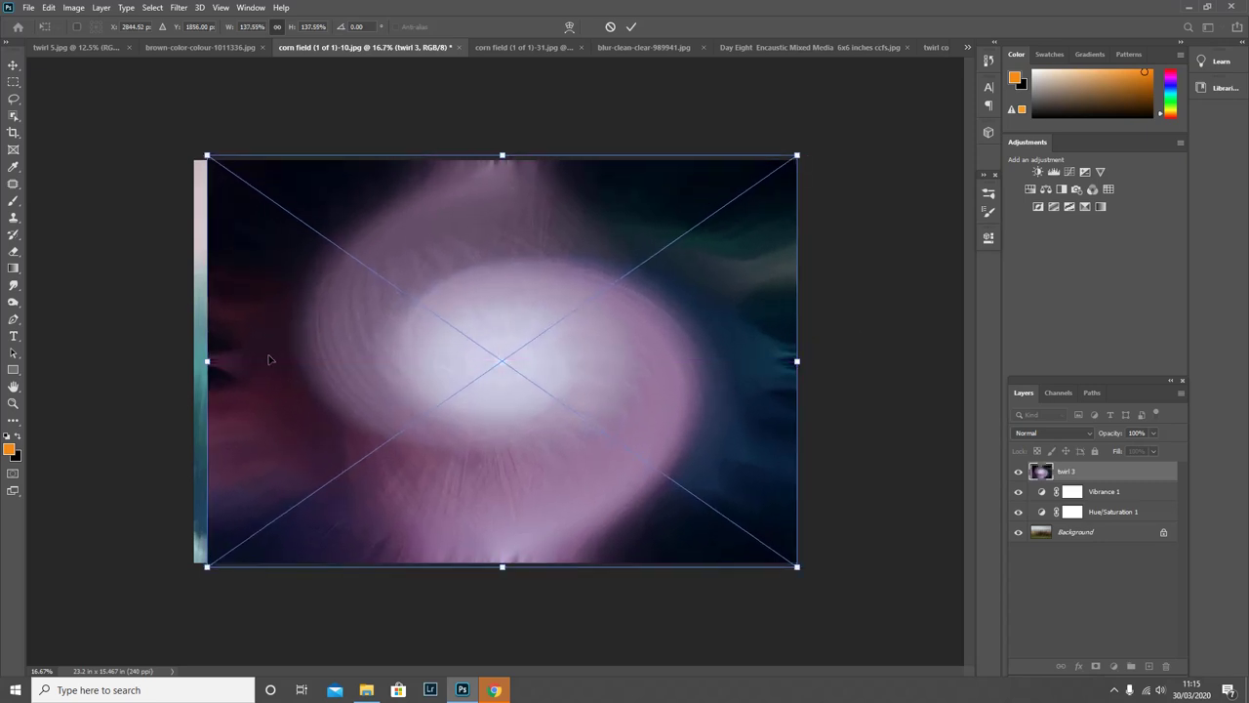
drag(208, 363, 193, 362)
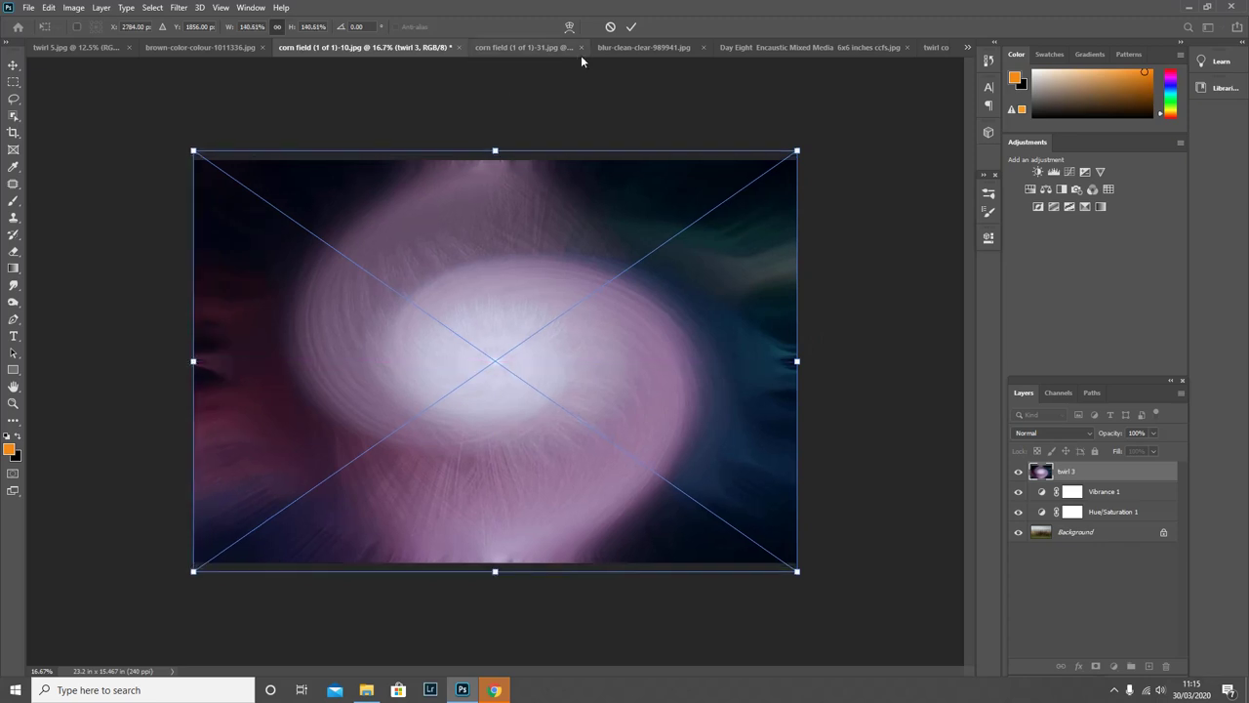
click(634, 31)
key(b)
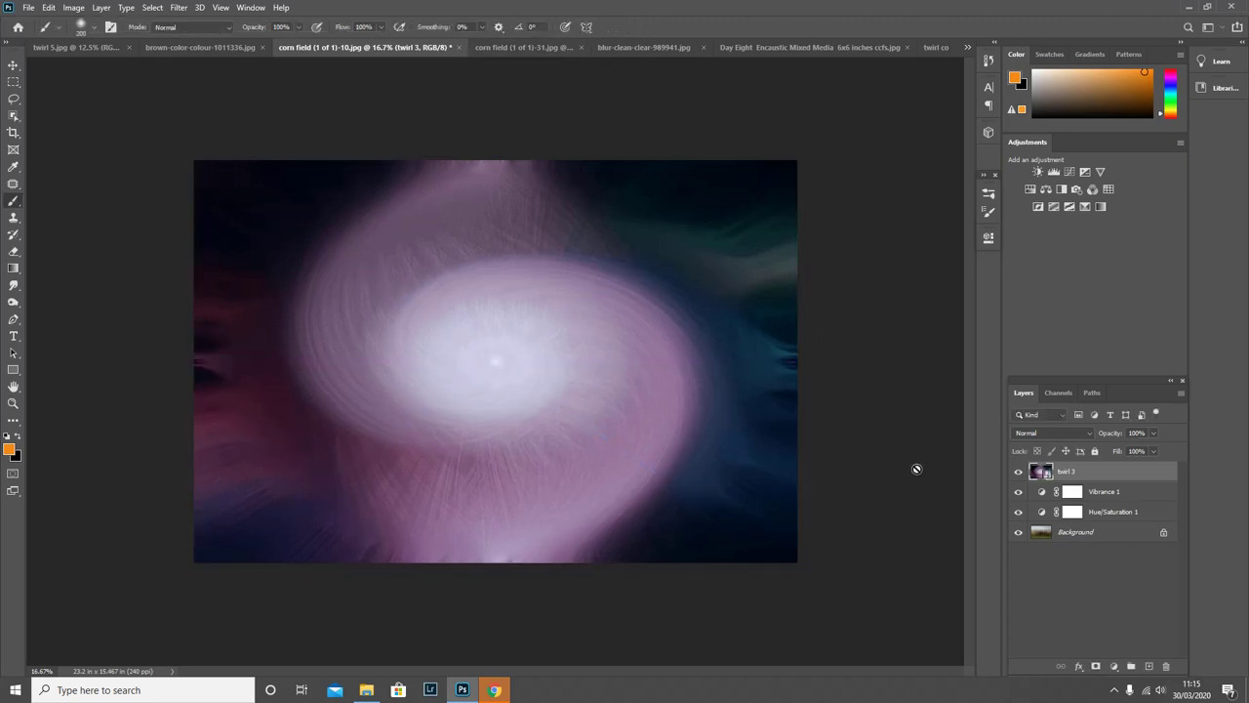
- Try successive blend modes on the twirl 3 layer, including Darken, Screen, Soft Light, Difference and Luminosity, ending on Hard Mix
click(1055, 433)
click(1029, 397)
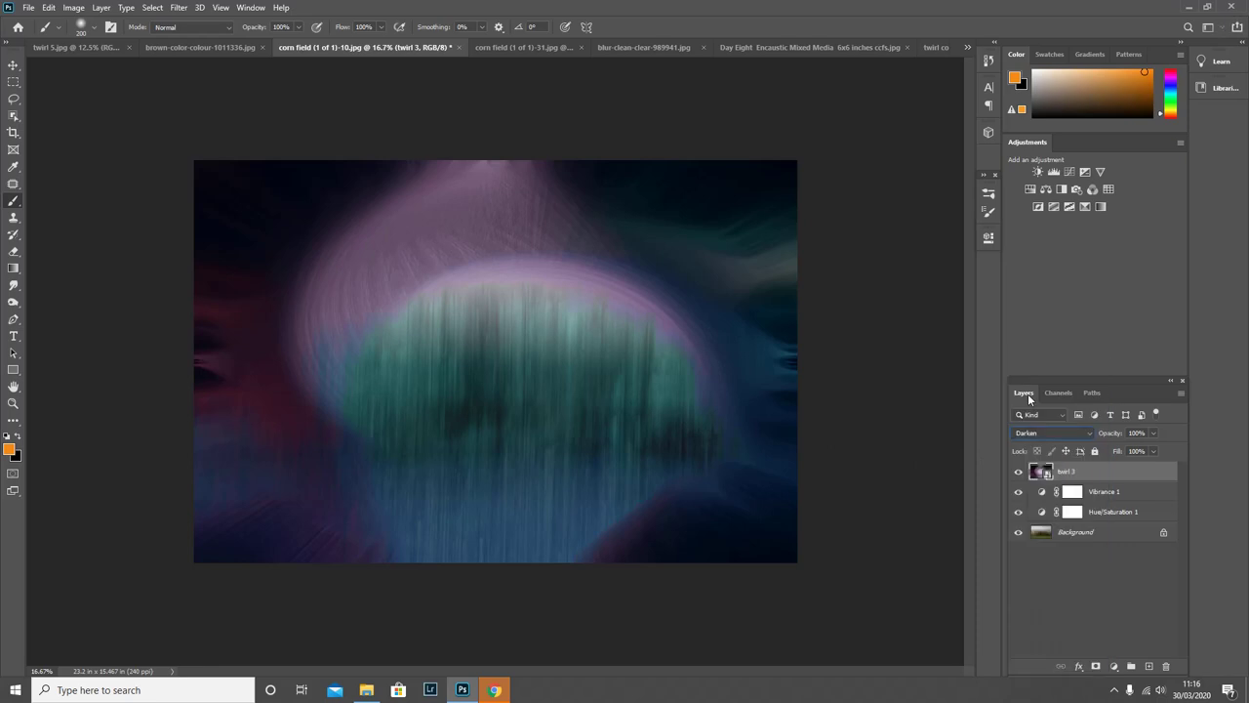
key(Down)
key(Down)
key(Down)
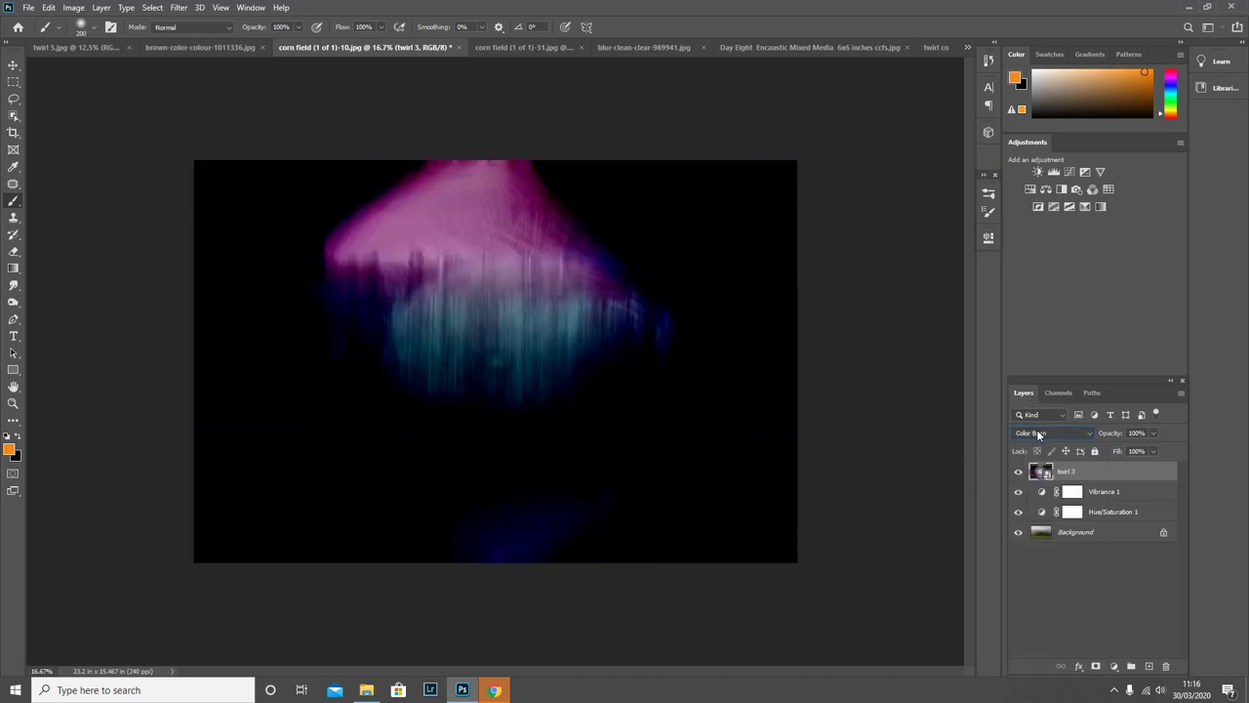
key(Down)
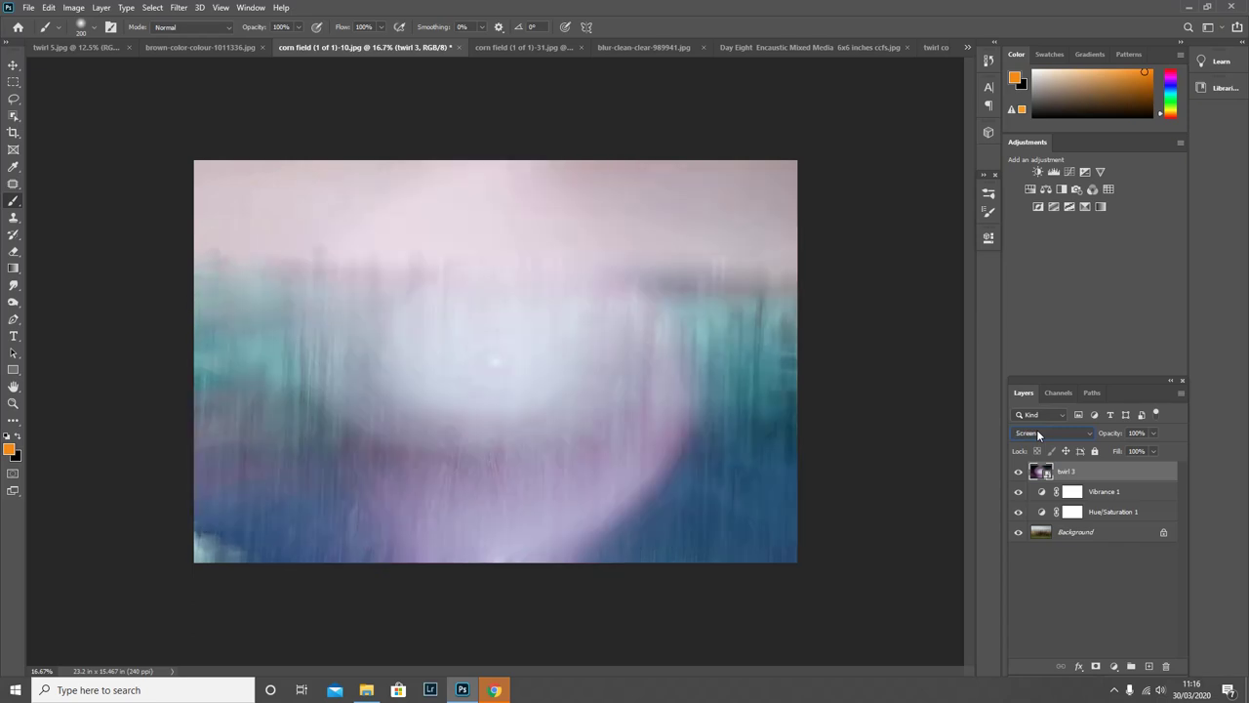
key(Down)
key(Down)
key(Down)
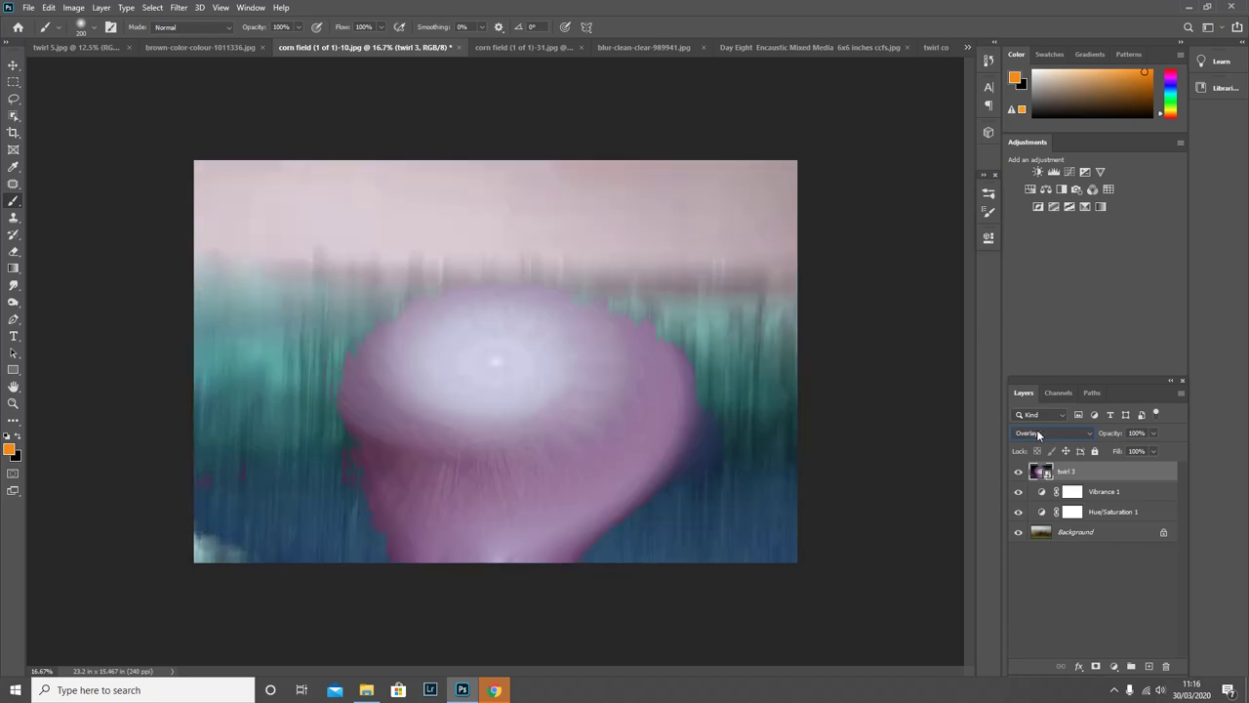
key(Down)
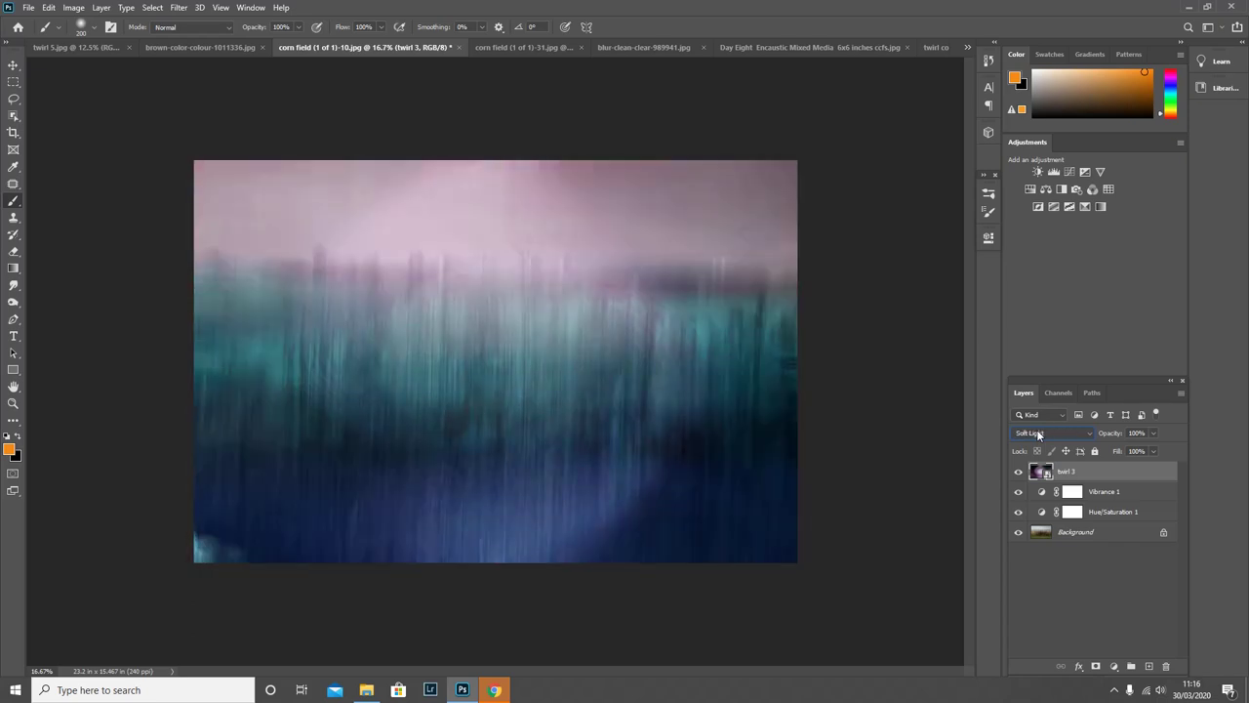
key(Down)
key(Down)
key(Down)
key(Down)
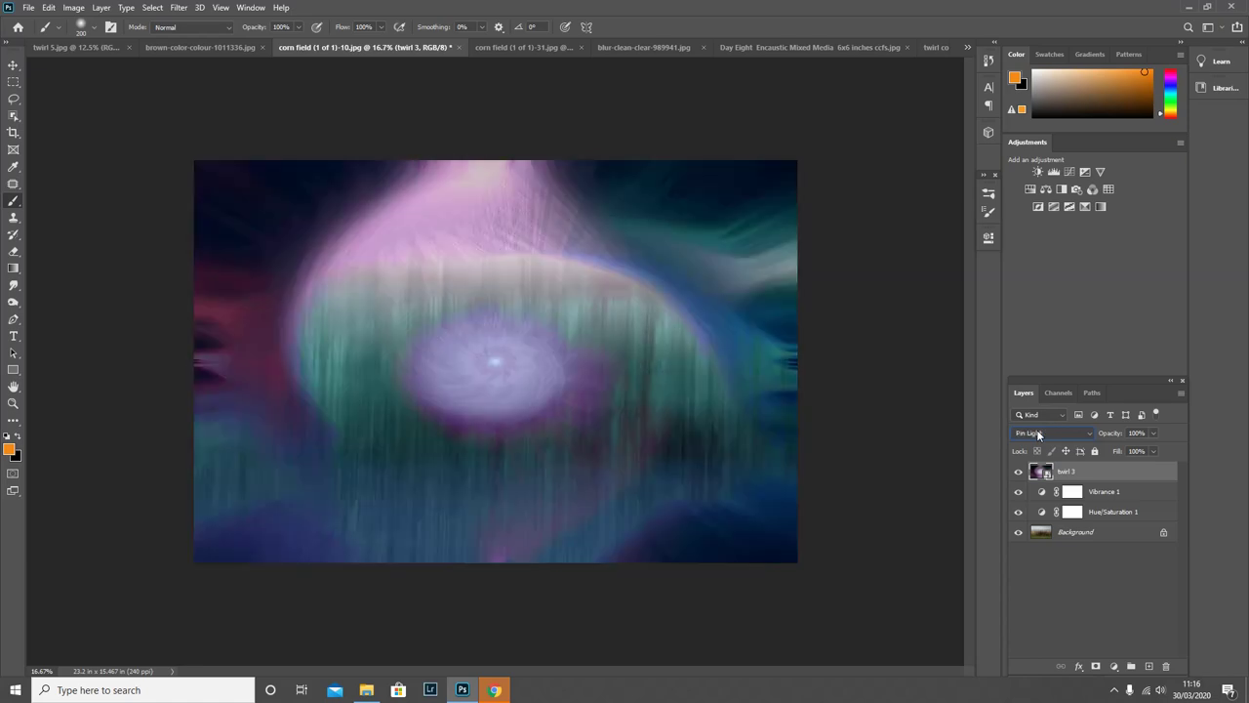
key(Down)
key(Down)
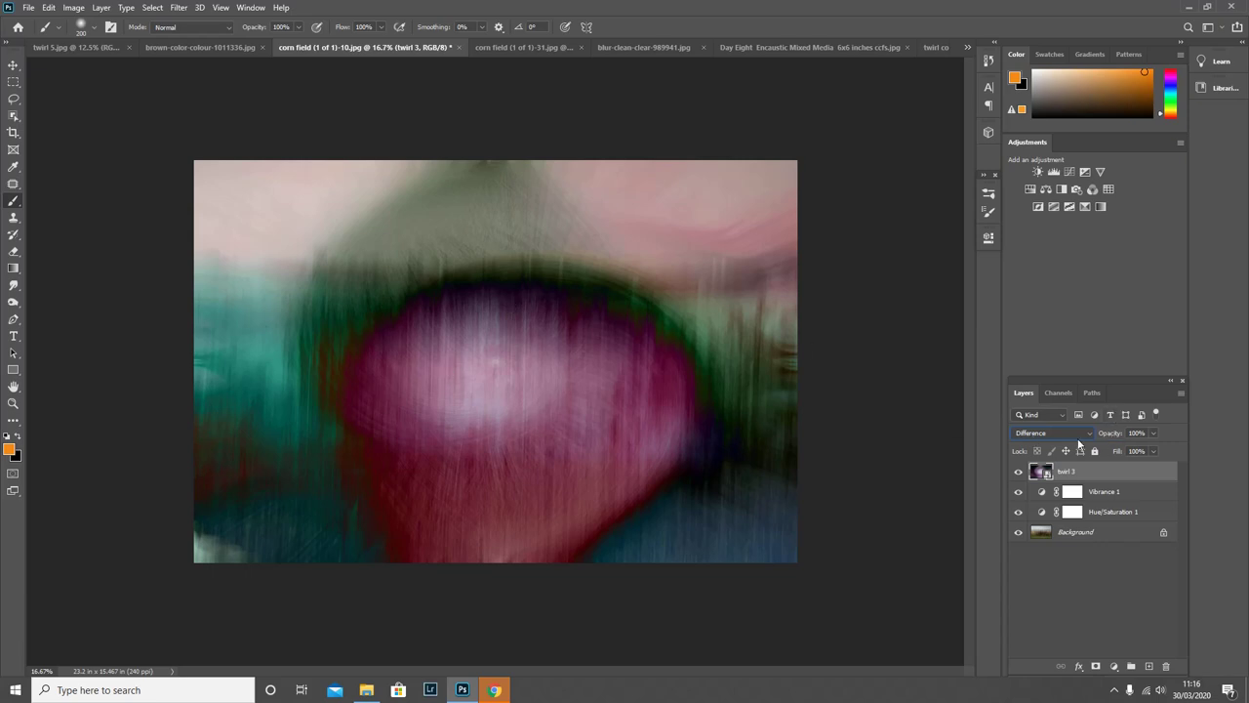
scroll(1043, 432, down, 1)
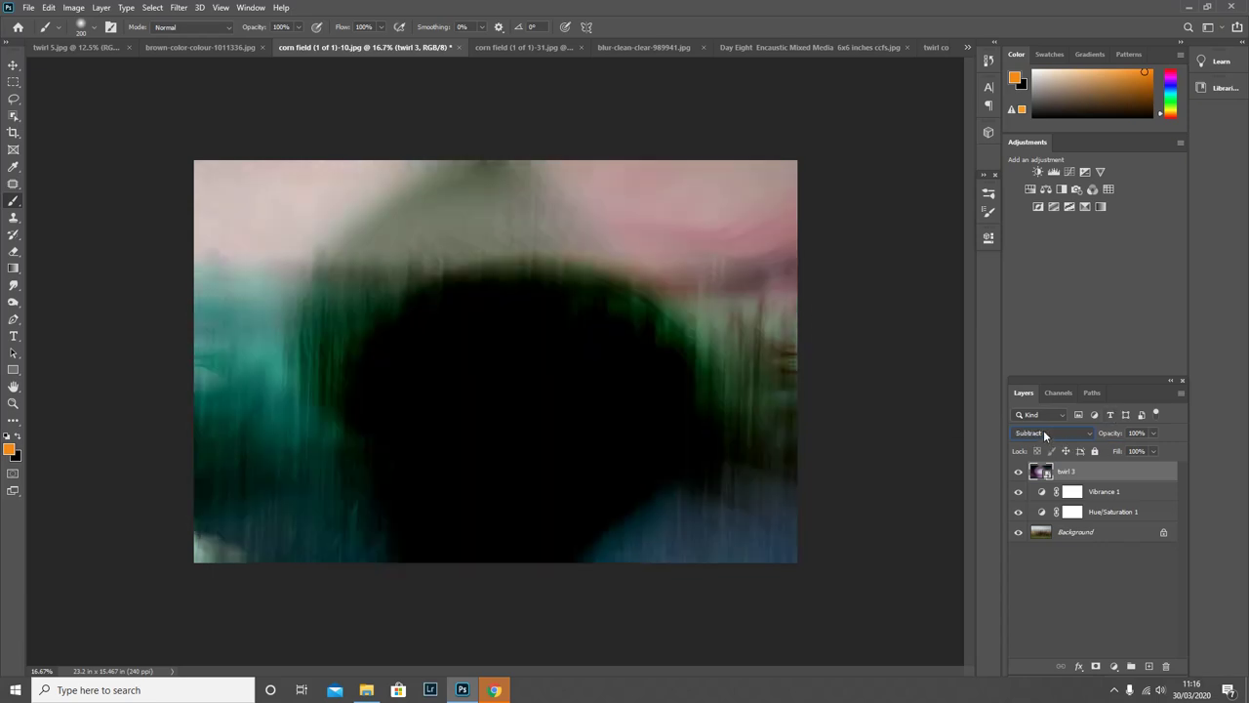
scroll(1043, 432, down, 1)
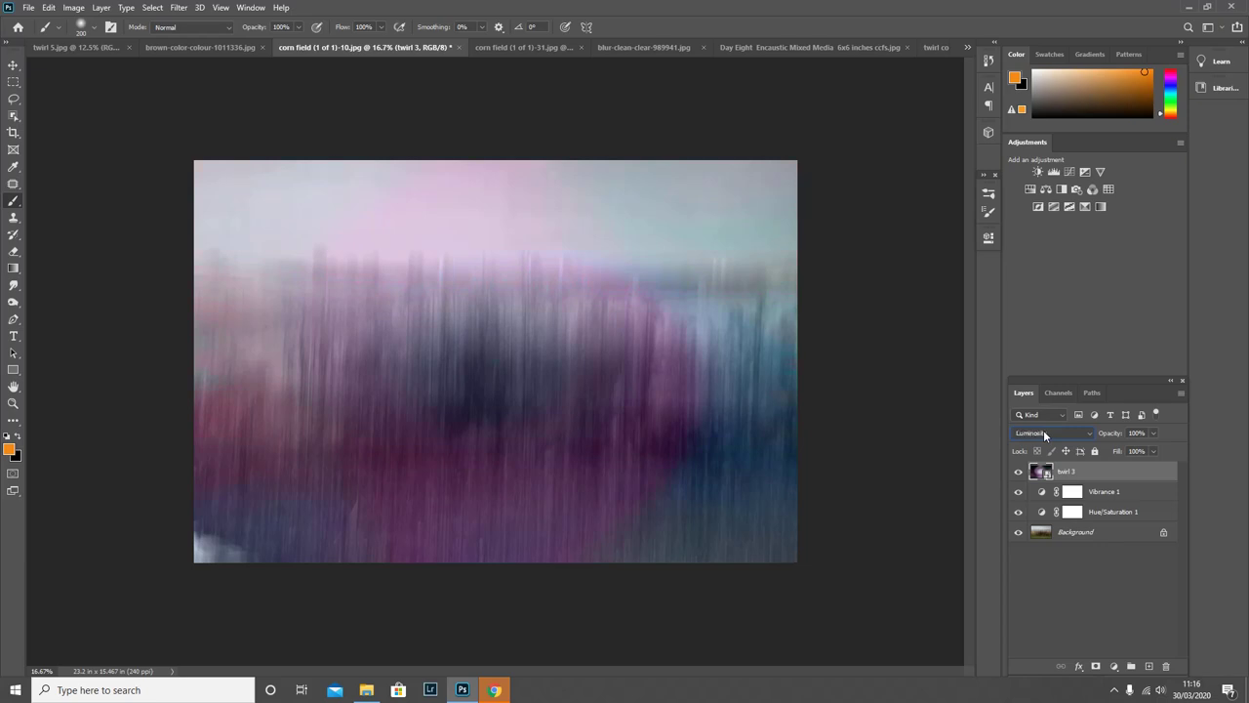
scroll(1043, 432, up, 7)
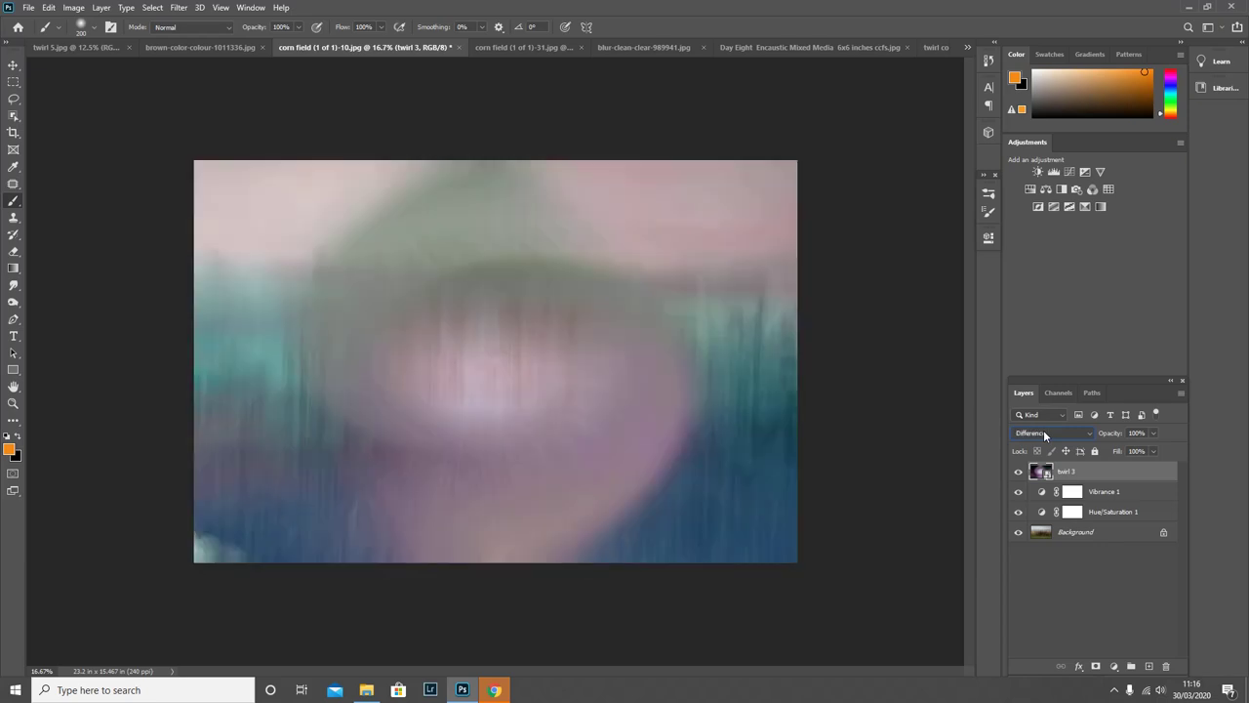
scroll(1043, 433, up, 1)
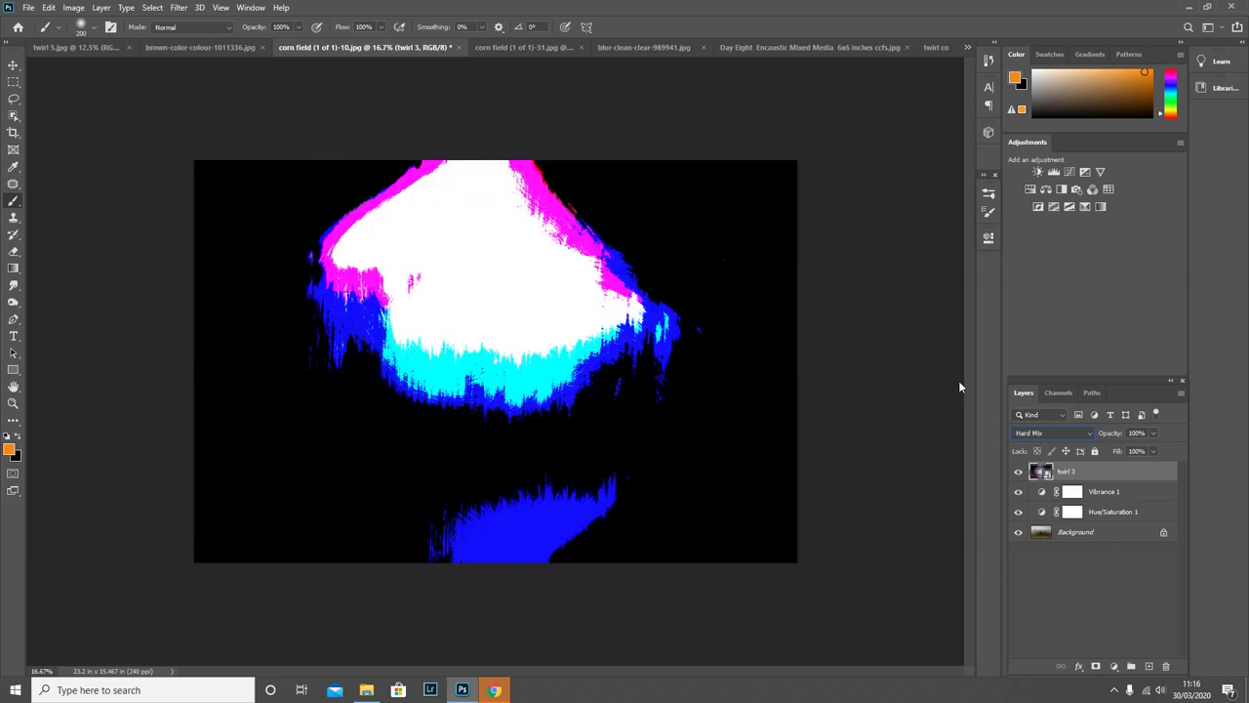
- Switch to the corn field (1 of 1)-31.jpg image and brush a dark teal band across the lower edge of the wave foam
click(531, 46)
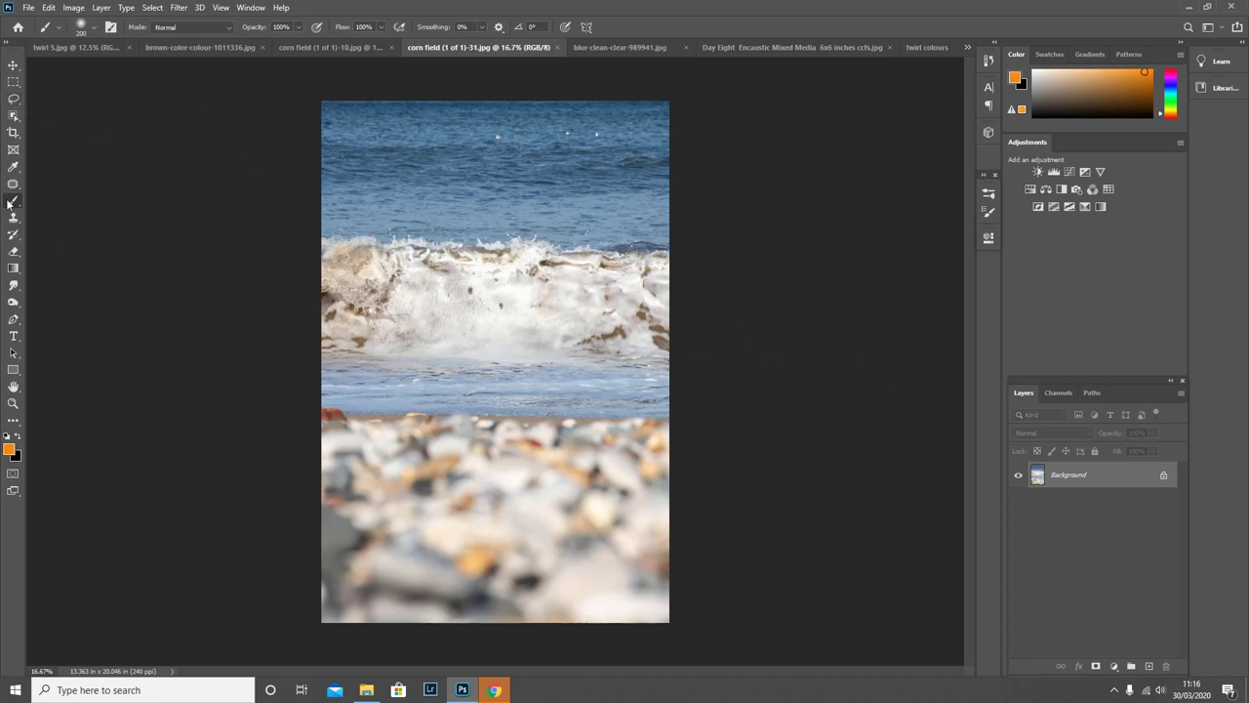
click(1171, 96)
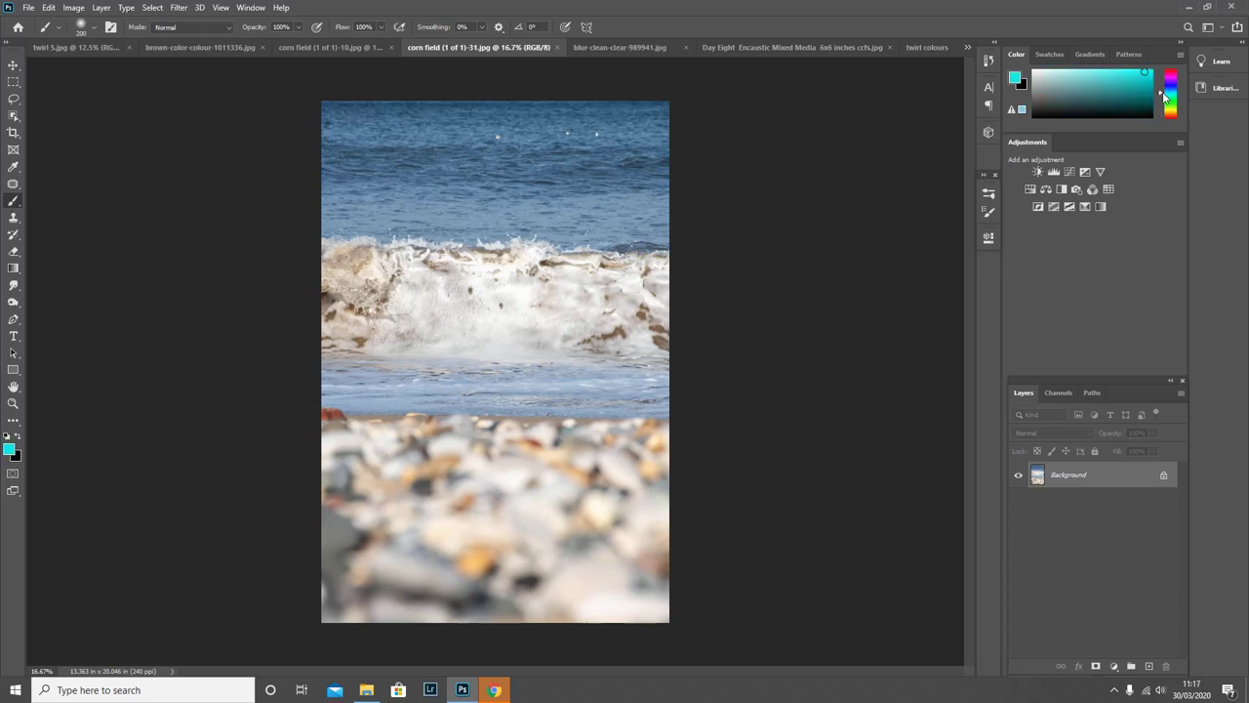
click(1132, 100)
mouse_move(323, 340)
mouse_down()
mouse_move(768, 339)
mouse_move(290, 348)
mouse_move(709, 357)
mouse_move(242, 347)
mouse_move(681, 341)
mouse_move(324, 335)
mouse_move(353, 332)
mouse_move(685, 334)
mouse_up()
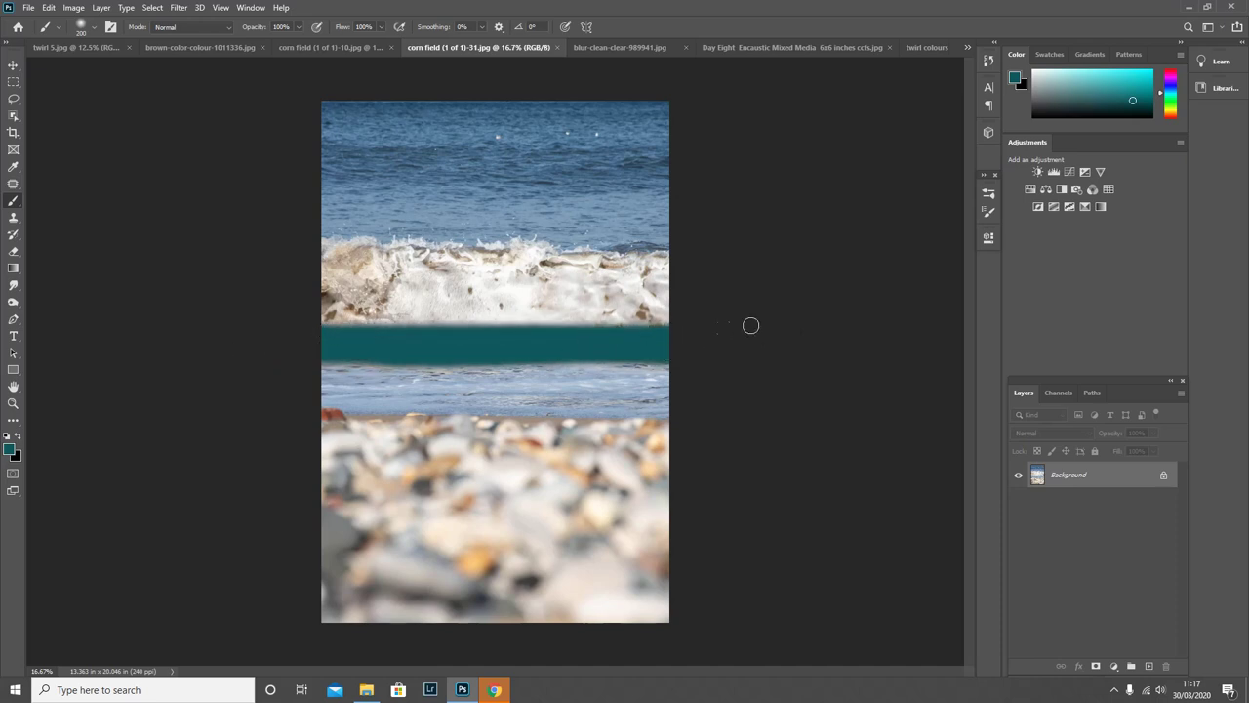
- Brush a wide lime green band across the photo along the crest of the breaking wave
click(1170, 109)
click(1136, 79)
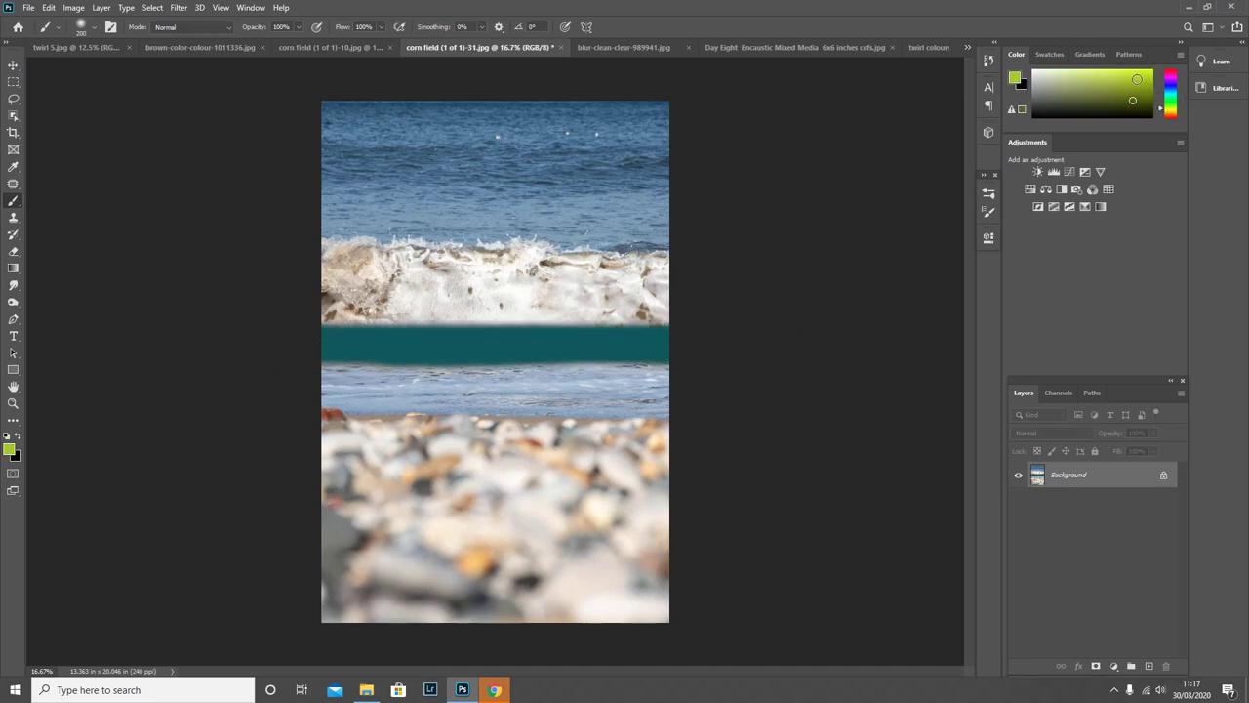
mouse_move(464, 233)
mouse_down()
mouse_move(295, 252)
mouse_move(626, 234)
mouse_move(217, 228)
mouse_move(689, 245)
mouse_move(347, 238)
mouse_move(673, 222)
mouse_move(312, 227)
mouse_move(648, 239)
mouse_move(328, 242)
mouse_move(661, 259)
mouse_move(324, 251)
mouse_move(667, 252)
mouse_up()
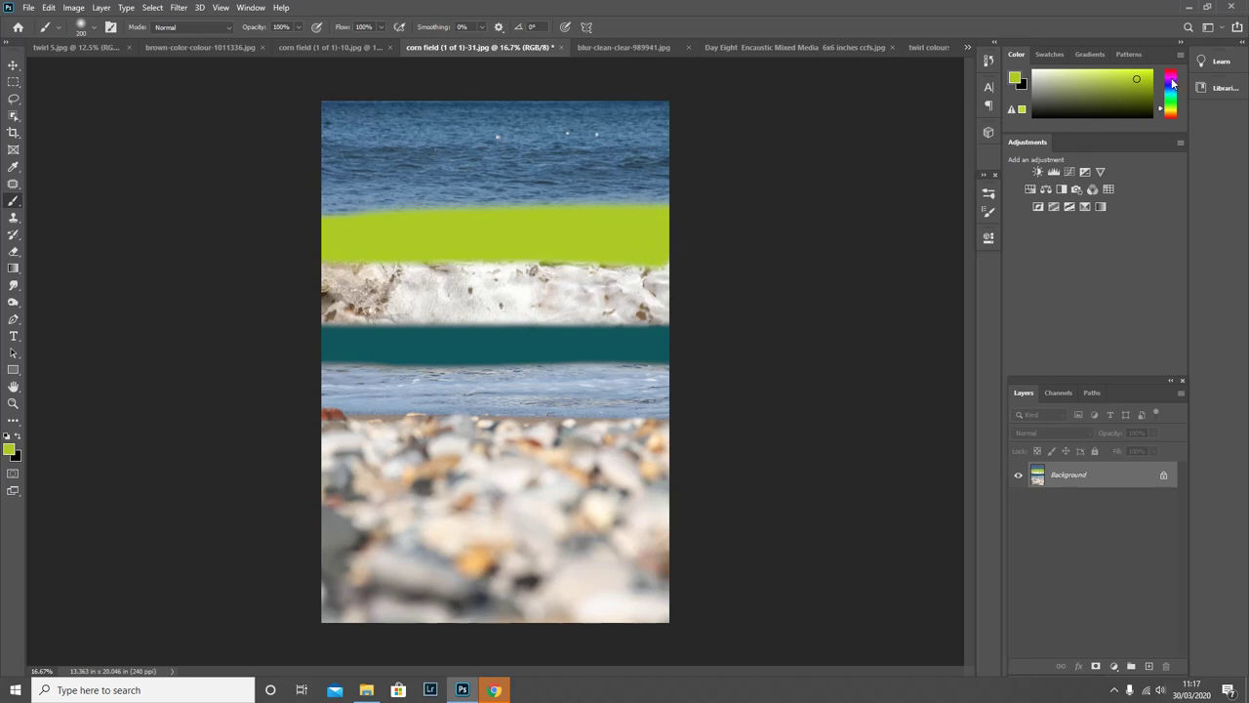
- Brush a solid dark blue band across the photo where the water meets the pebbles, filling its gaps
click(1171, 103)
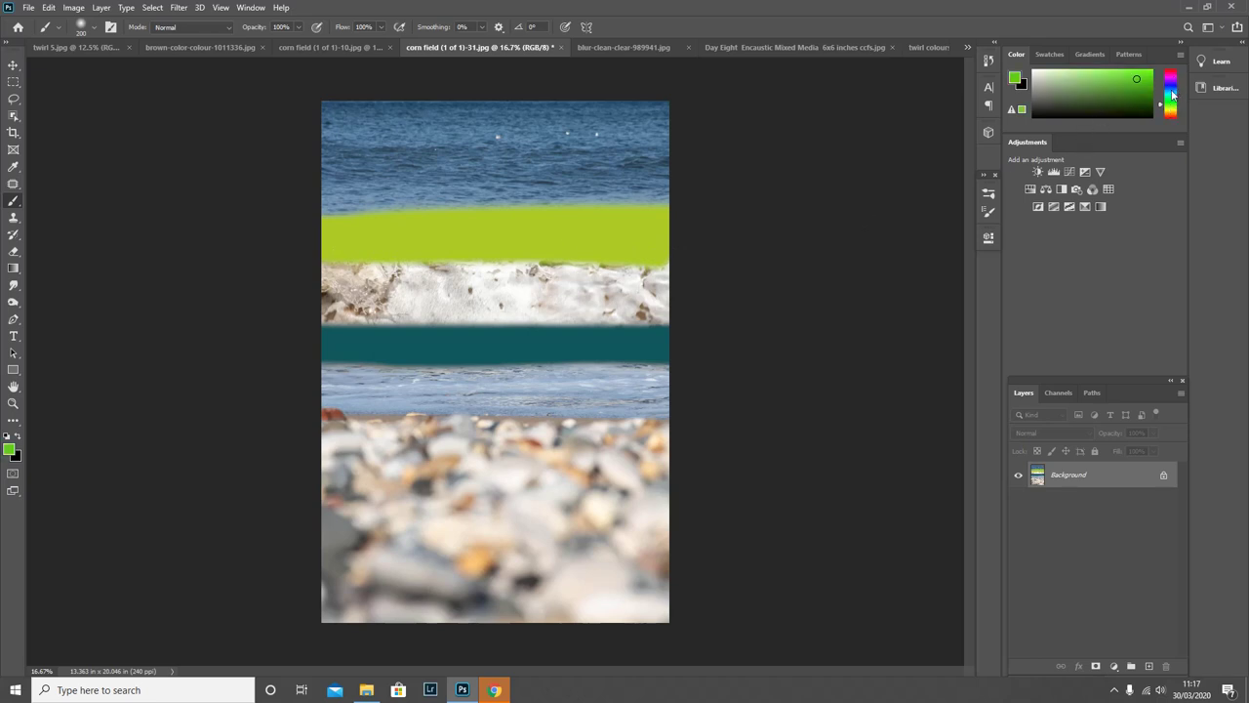
click(1172, 95)
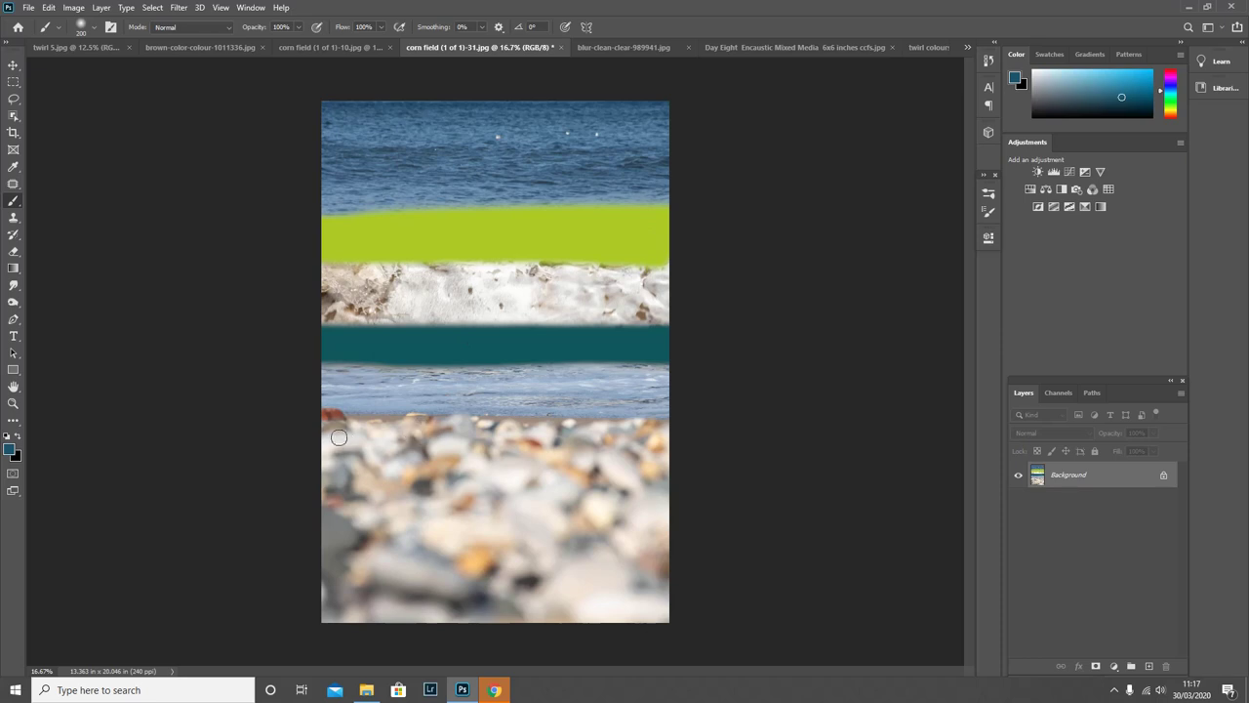
mouse_move(337, 437)
mouse_down()
mouse_move(618, 431)
mouse_move(299, 421)
mouse_move(680, 416)
mouse_move(288, 443)
mouse_move(622, 445)
mouse_move(245, 435)
mouse_move(712, 425)
mouse_move(240, 435)
mouse_up()
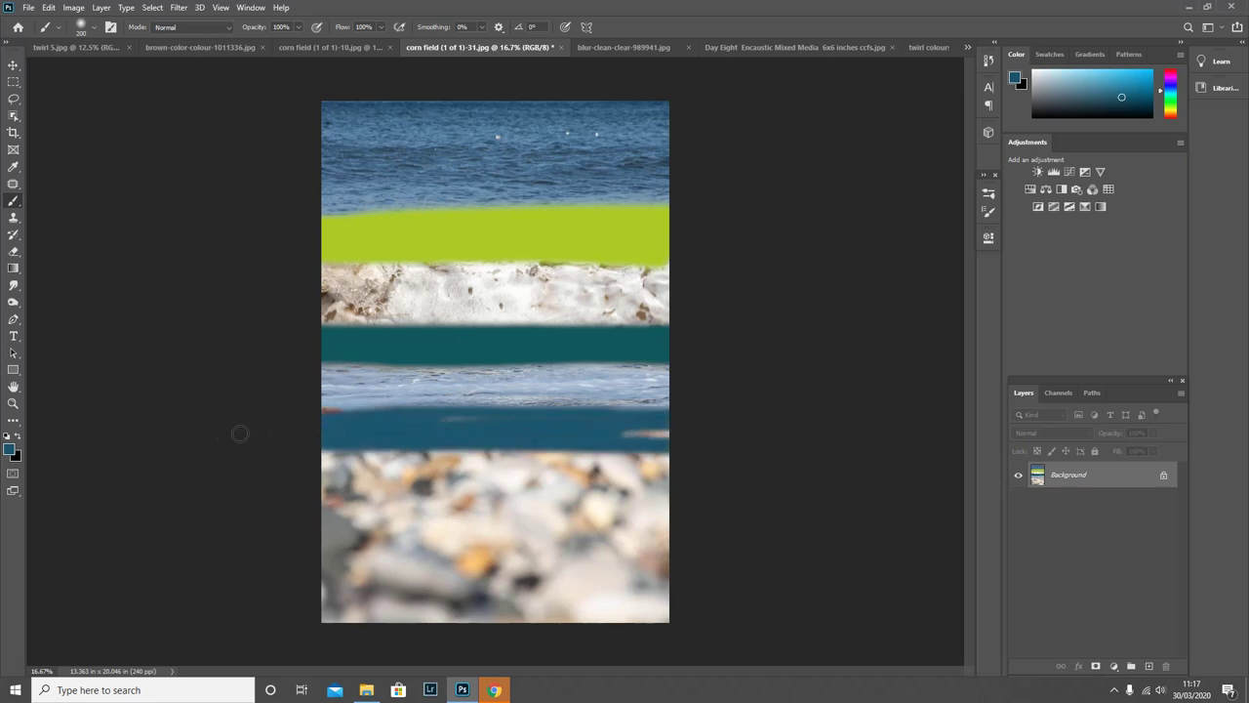
mouse_move(311, 413)
mouse_down()
mouse_move(623, 428)
mouse_move(455, 419)
mouse_move(668, 417)
mouse_move(615, 432)
mouse_up()
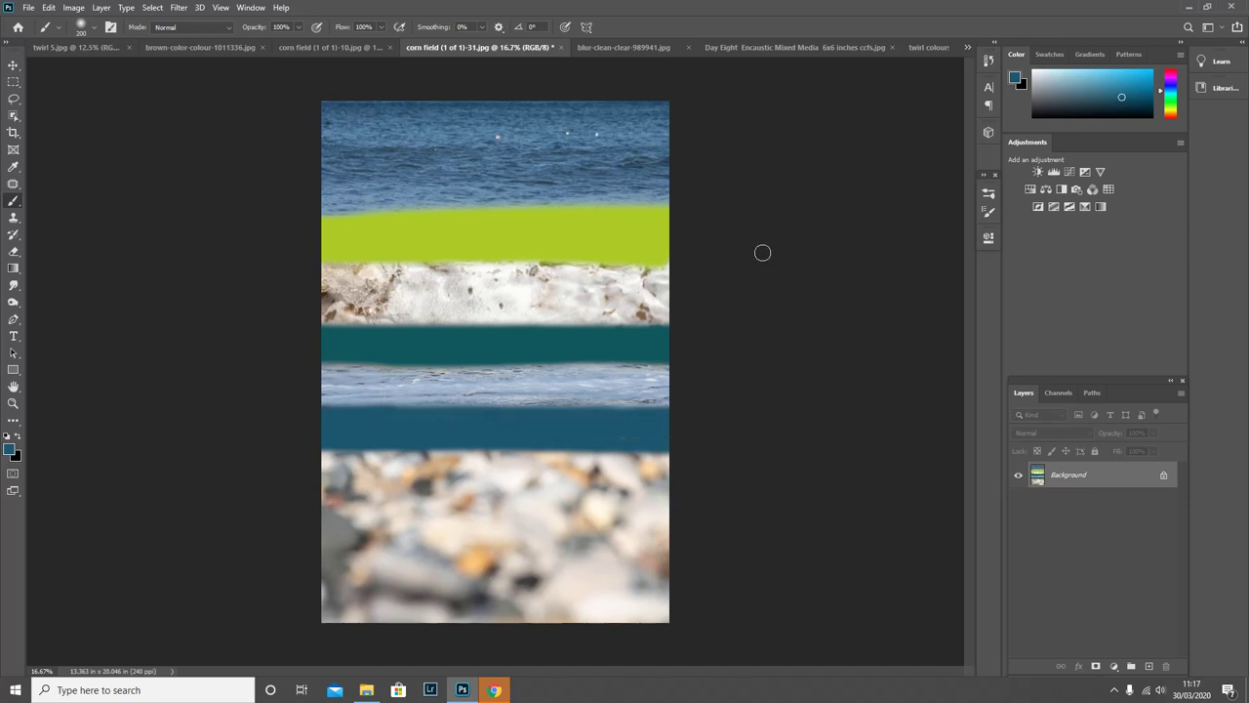
- Brush a wide bright orange band across the upper pebbles, overlapping the lower edge of the dark blue band
right_click(1099, 478)
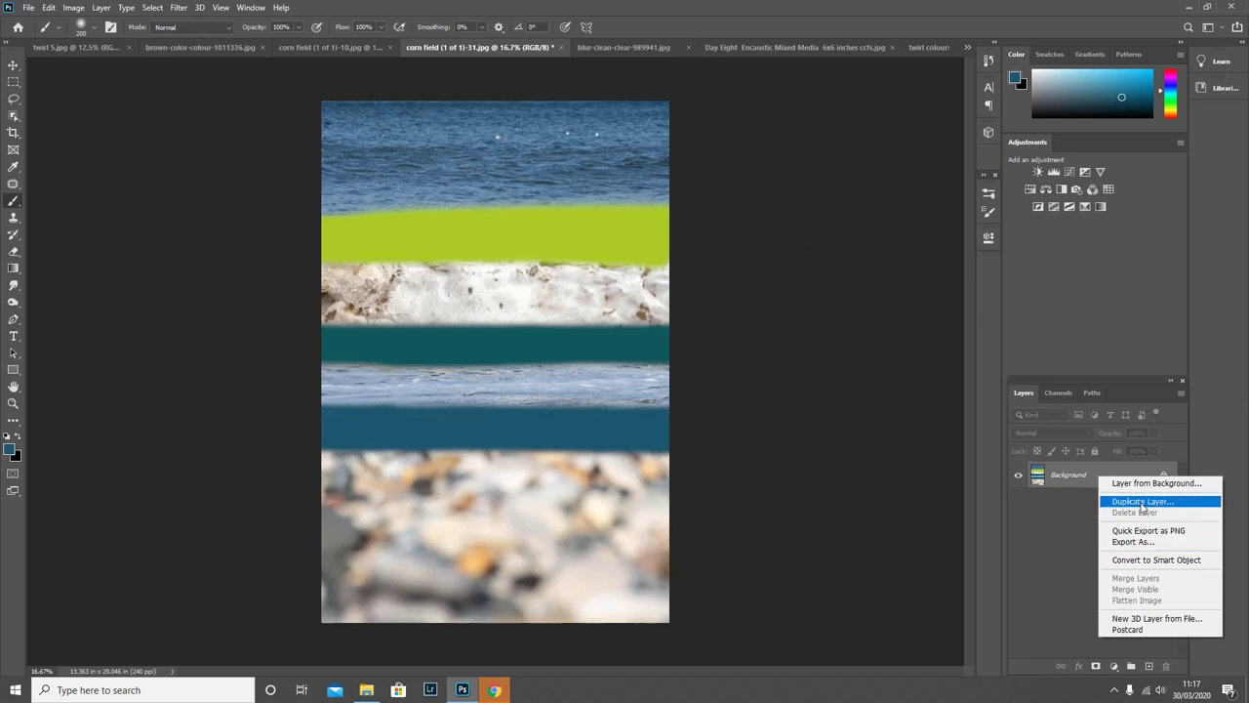
click(1171, 116)
click(1171, 113)
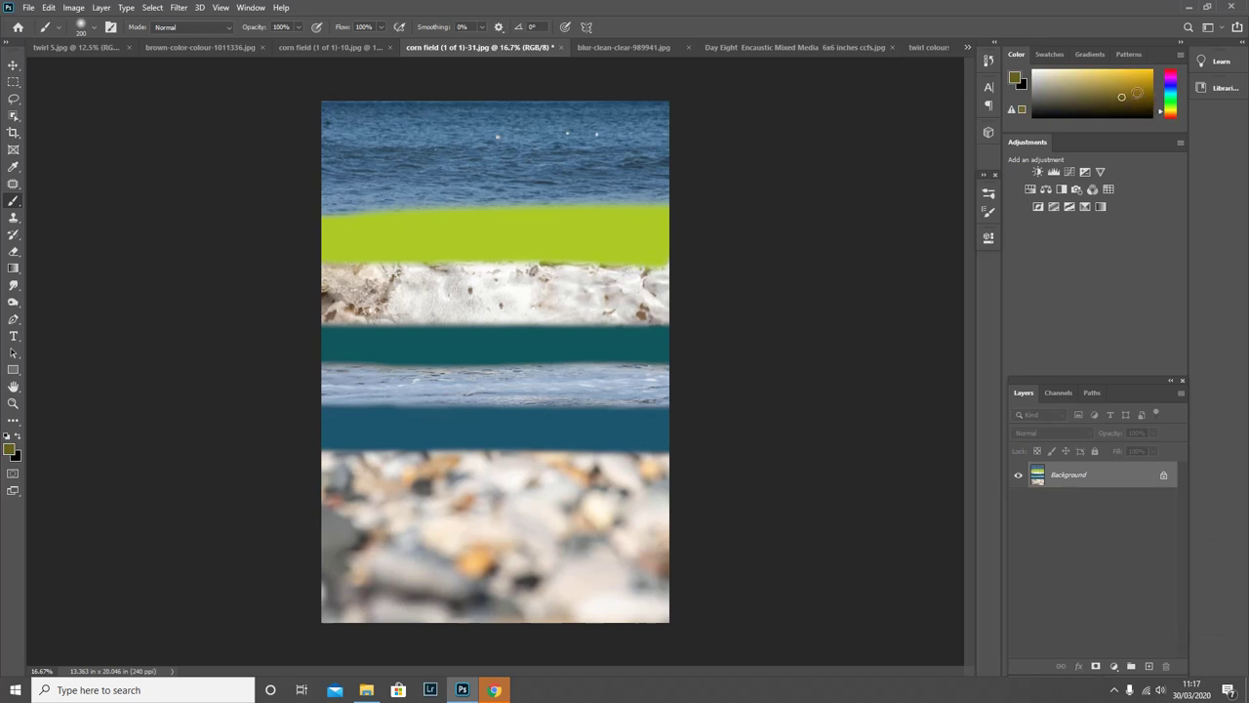
click(1169, 115)
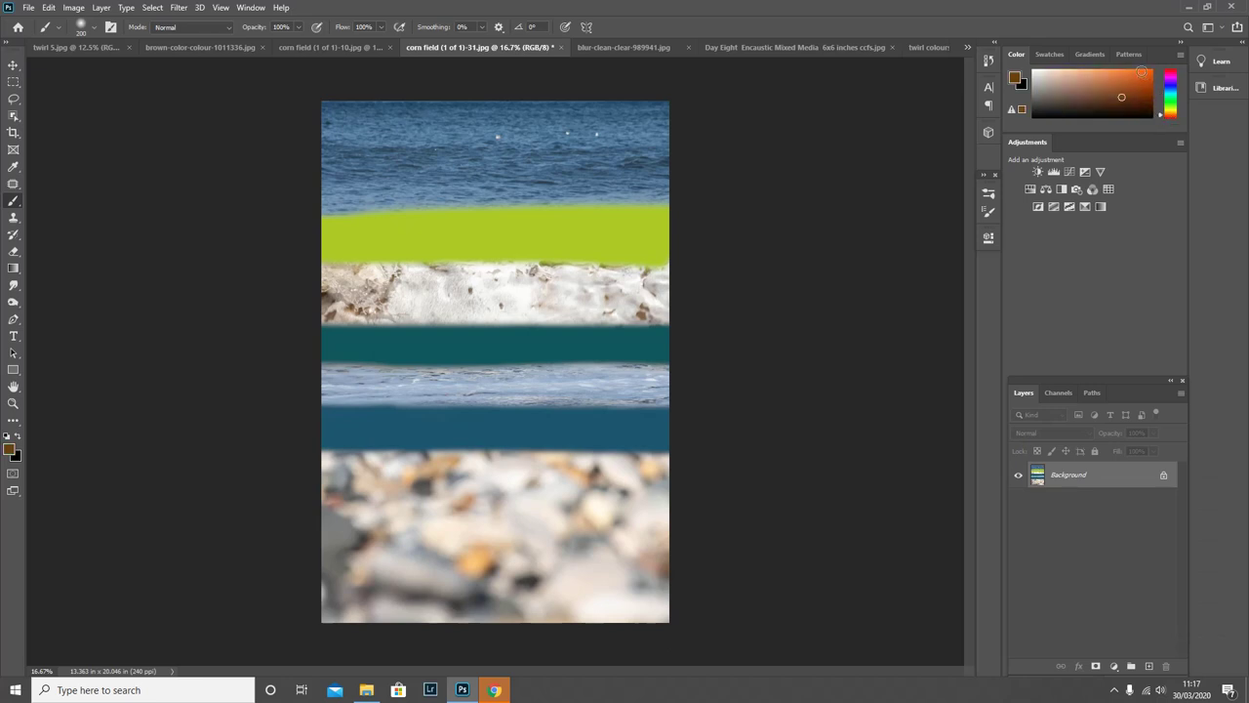
click(1148, 73)
mouse_move(316, 466)
mouse_down()
mouse_move(739, 464)
mouse_move(457, 462)
mouse_move(646, 465)
mouse_move(313, 486)
mouse_move(725, 488)
mouse_move(339, 494)
mouse_move(736, 488)
mouse_move(302, 481)
mouse_move(733, 471)
mouse_move(343, 437)
mouse_move(629, 447)
mouse_up()
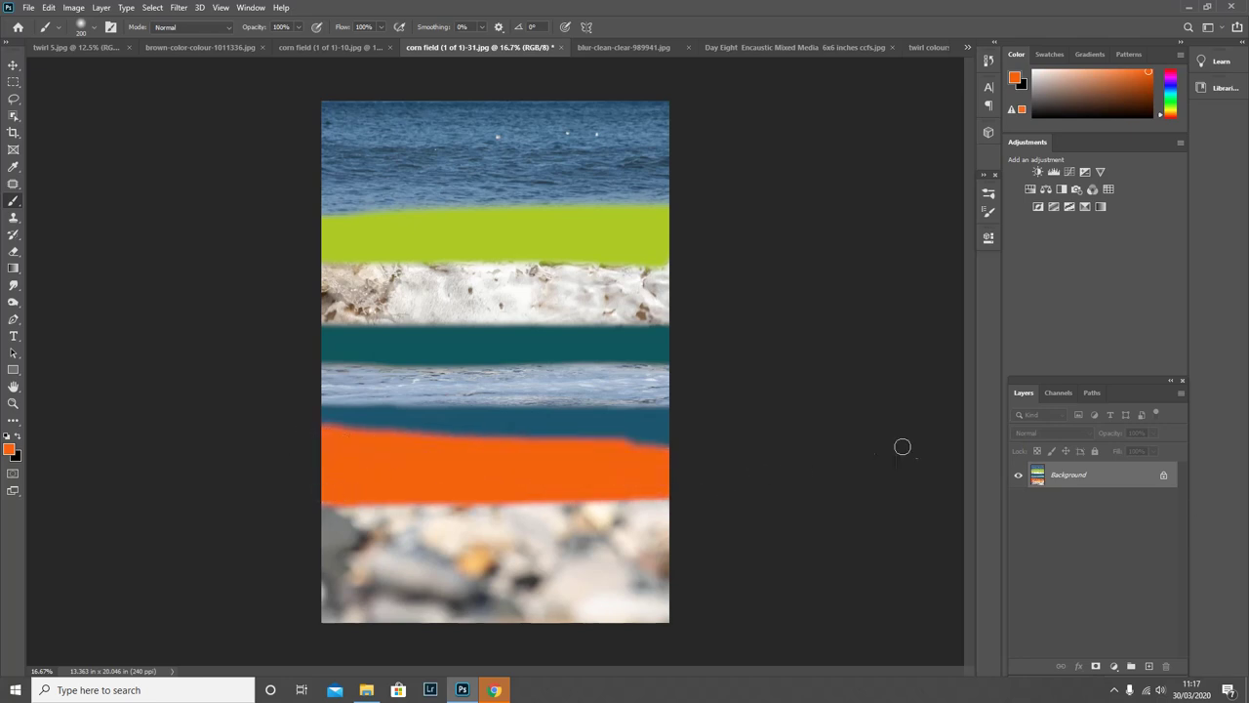
- Convert the painted background to a smart object and apply the Mezzotint filter to it
right_click(1158, 476)
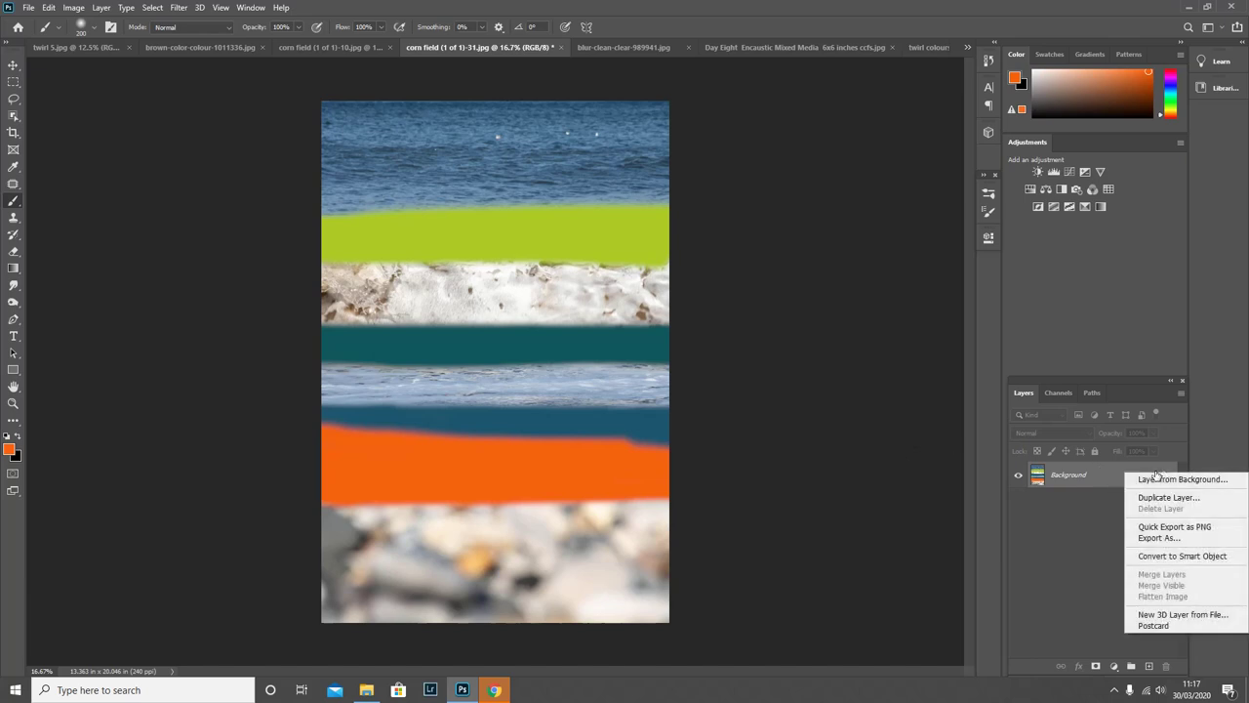
click(1166, 556)
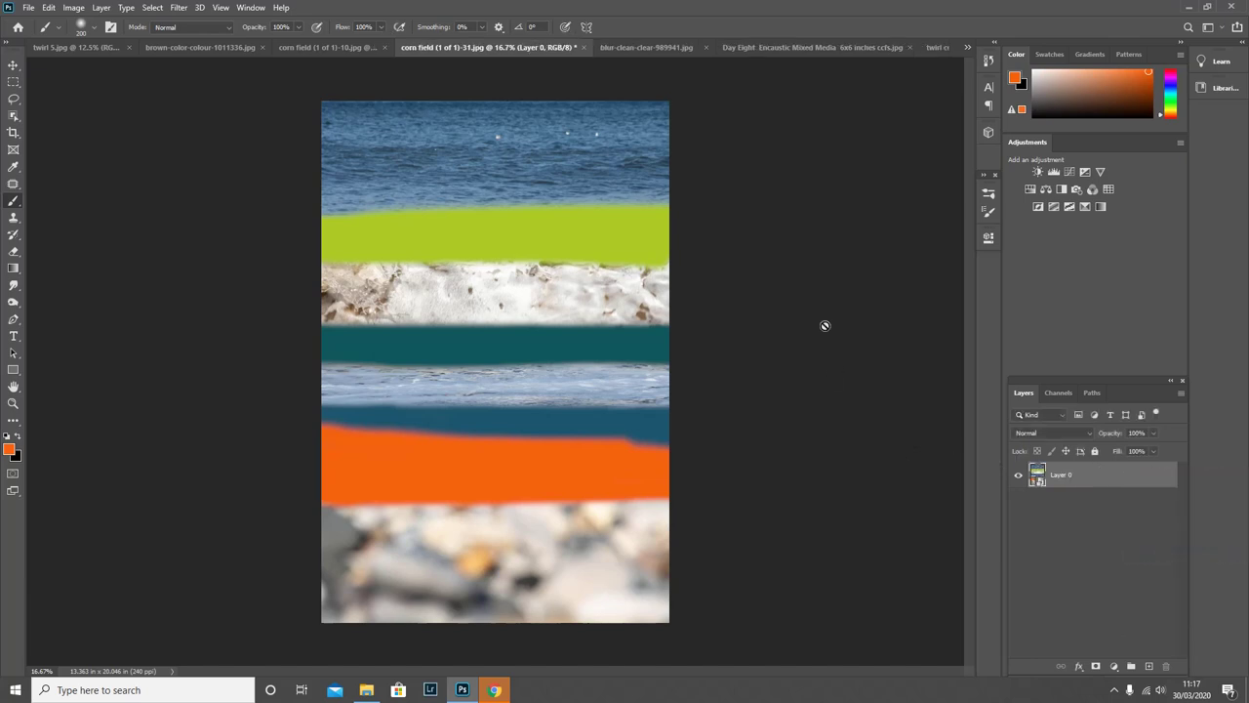
click(180, 9)
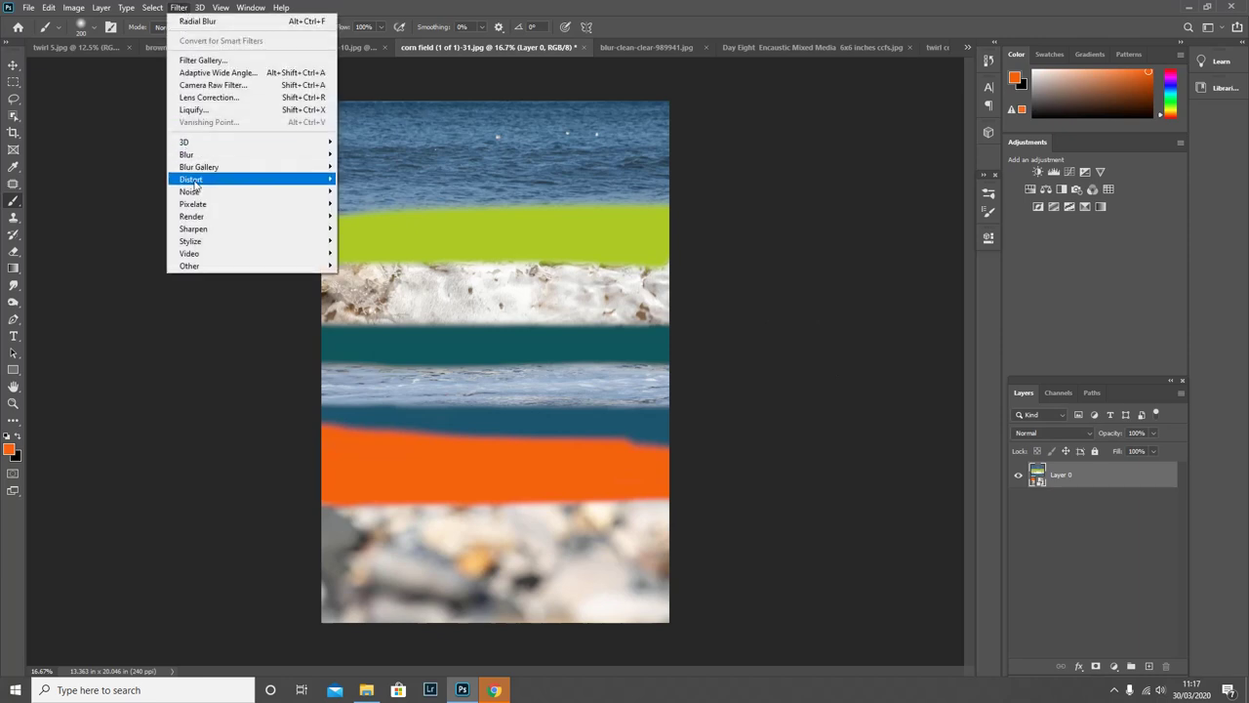
mouse_move(202, 207)
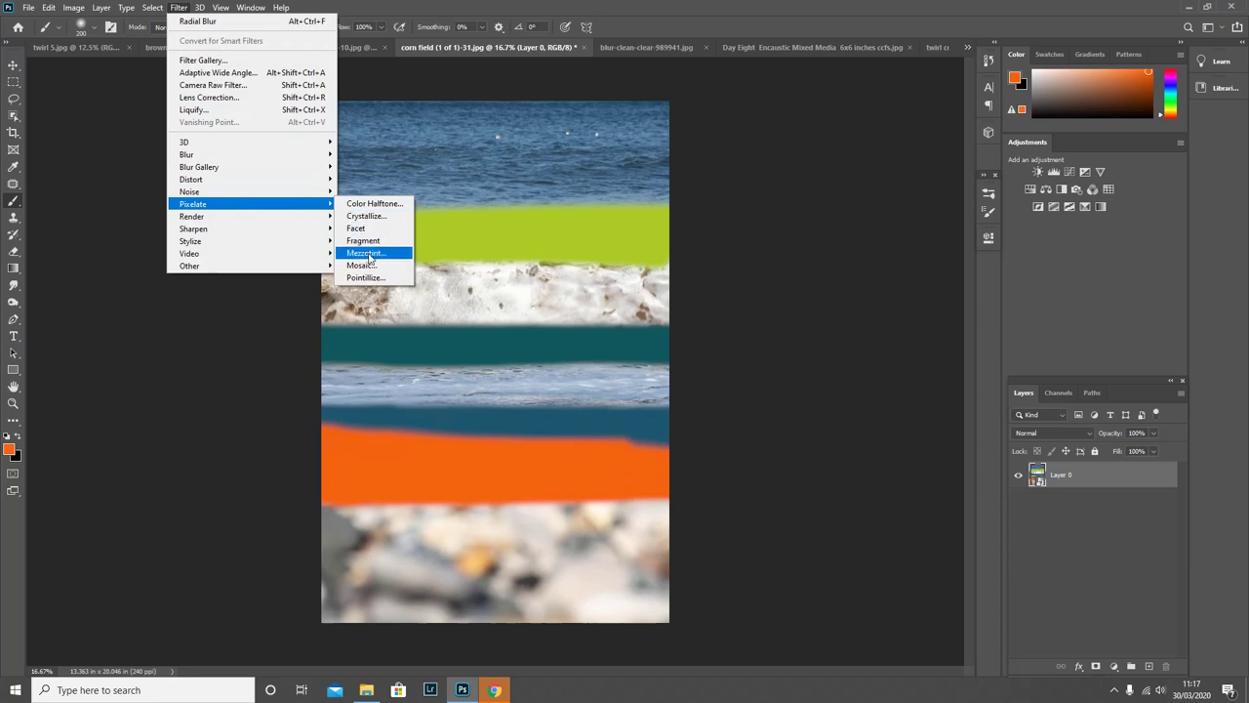
click(366, 252)
click(721, 178)
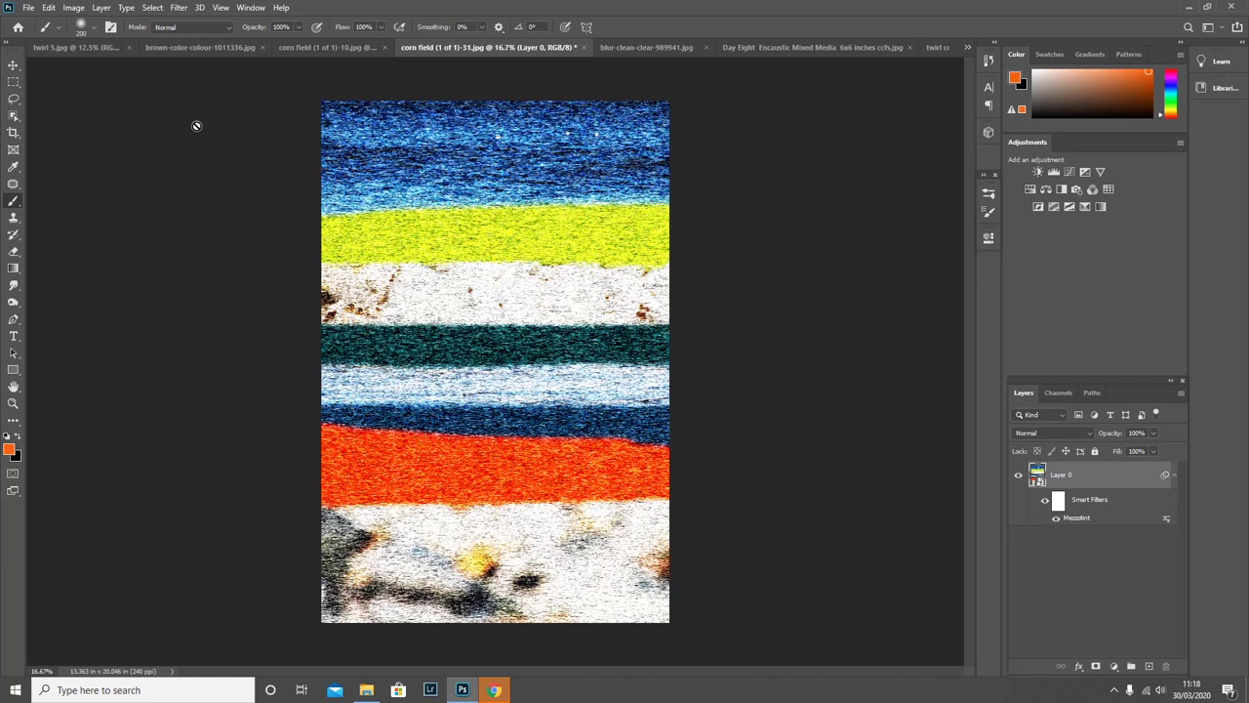
- Add the basic Blur filter to the smart object on top of the Mezzotint effect
click(182, 9)
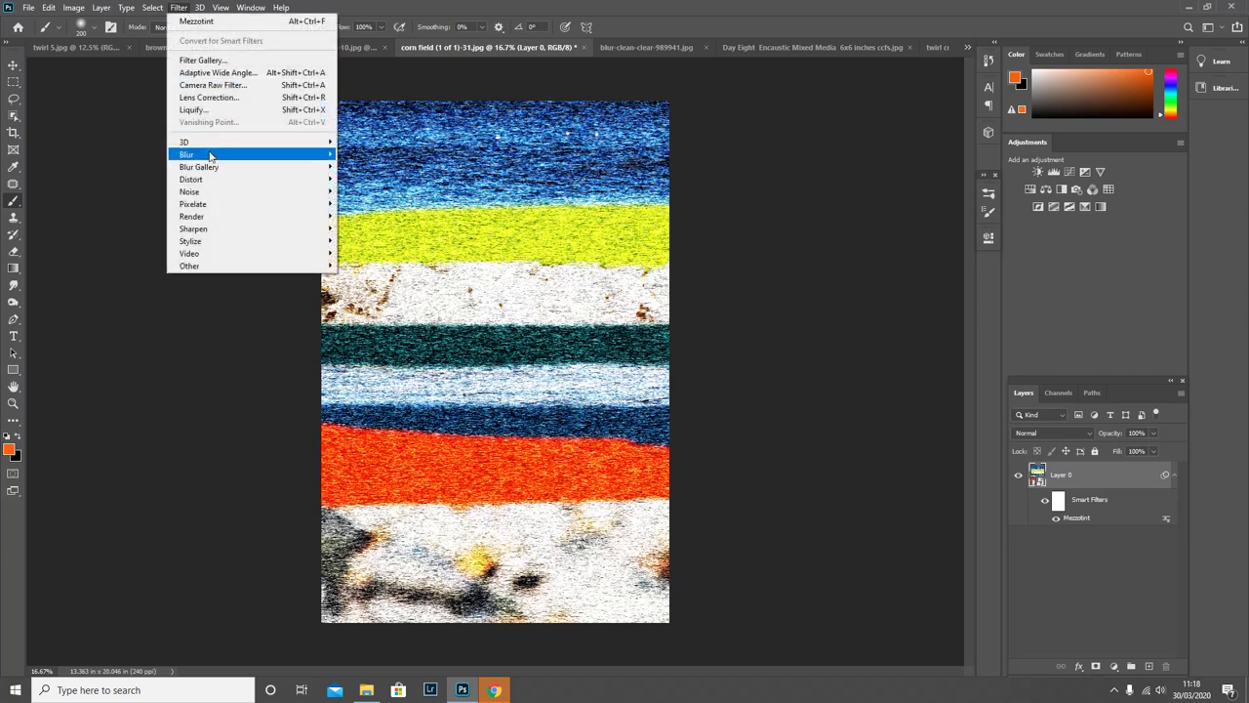
mouse_move(210, 158)
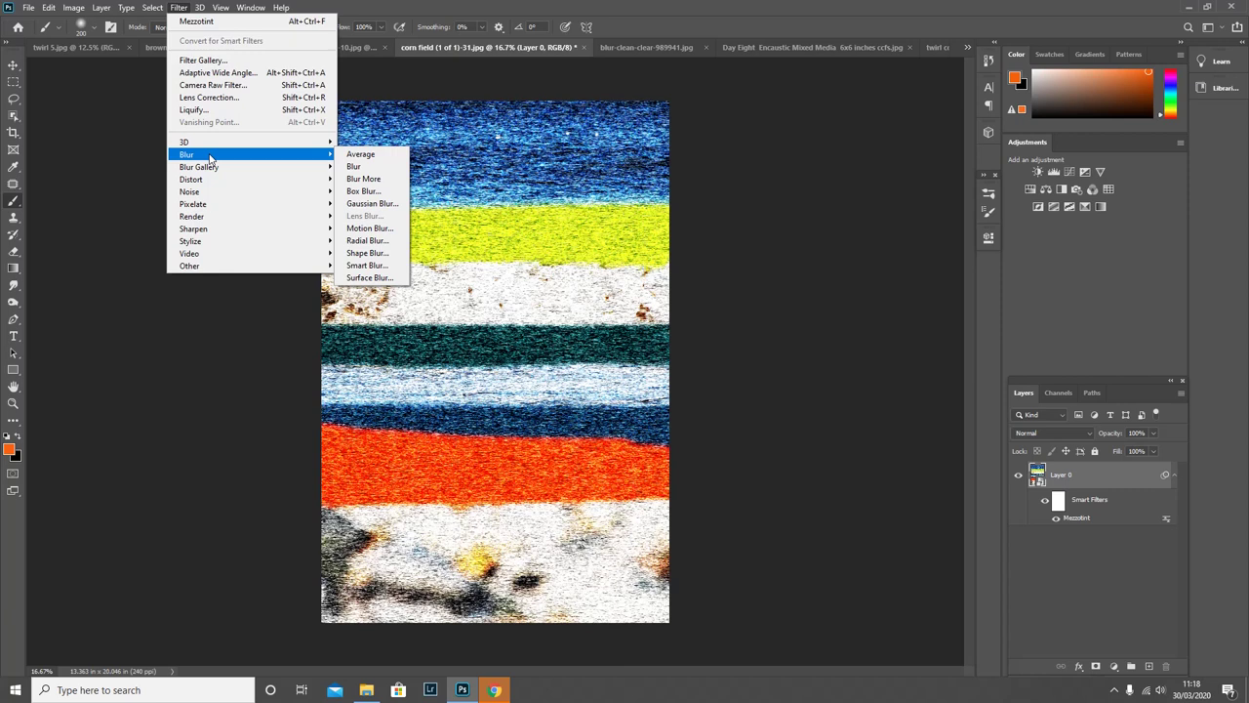
click(351, 166)
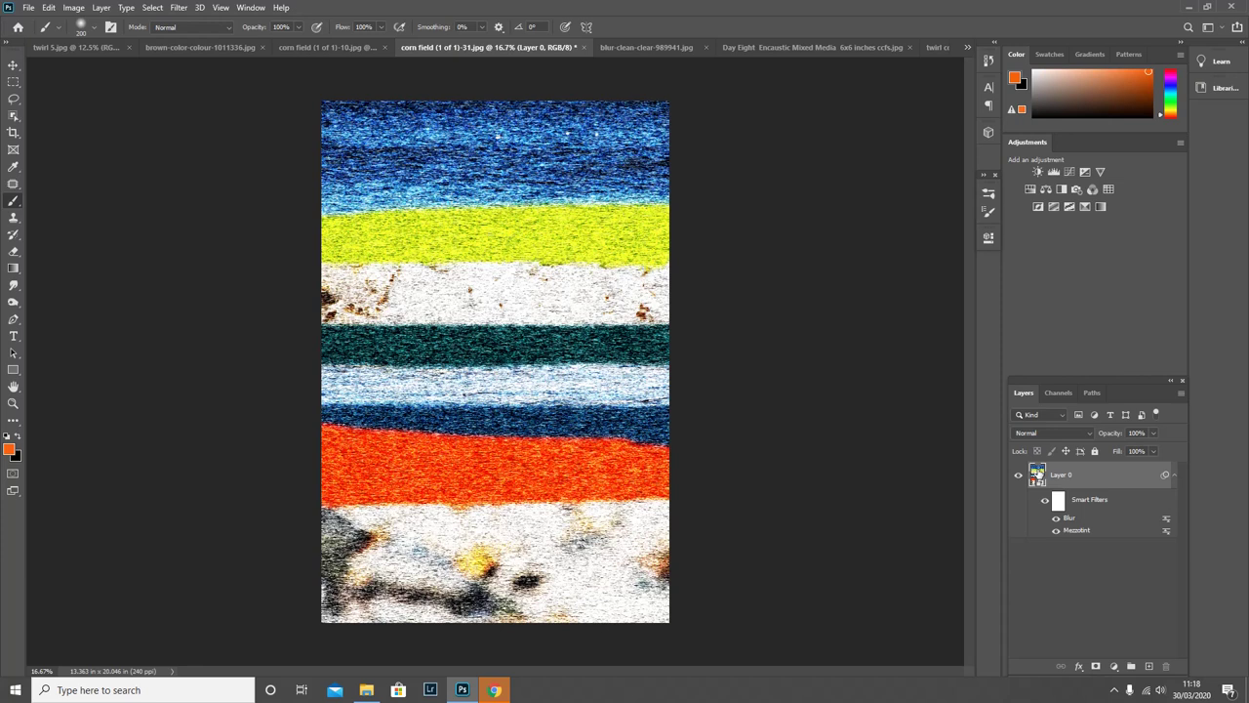
- Apply a Radial Blur to the layer with amount 100, Zoom method and Good quality
click(178, 9)
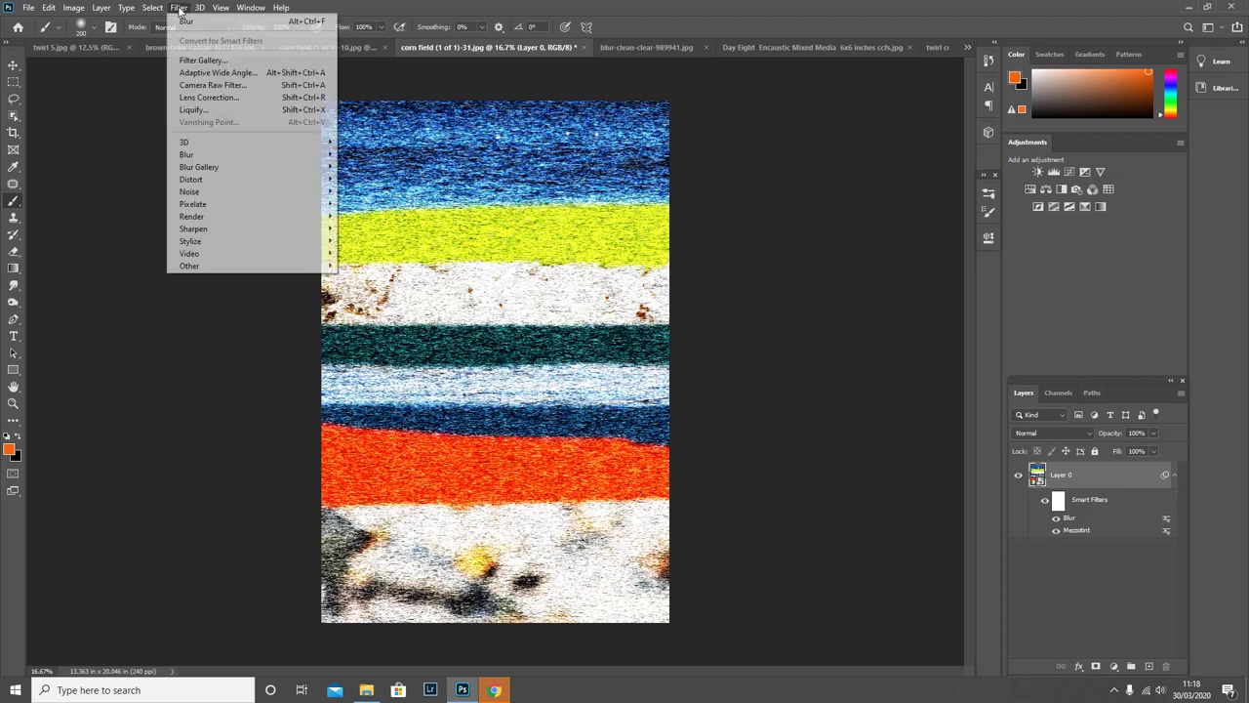
mouse_move(214, 156)
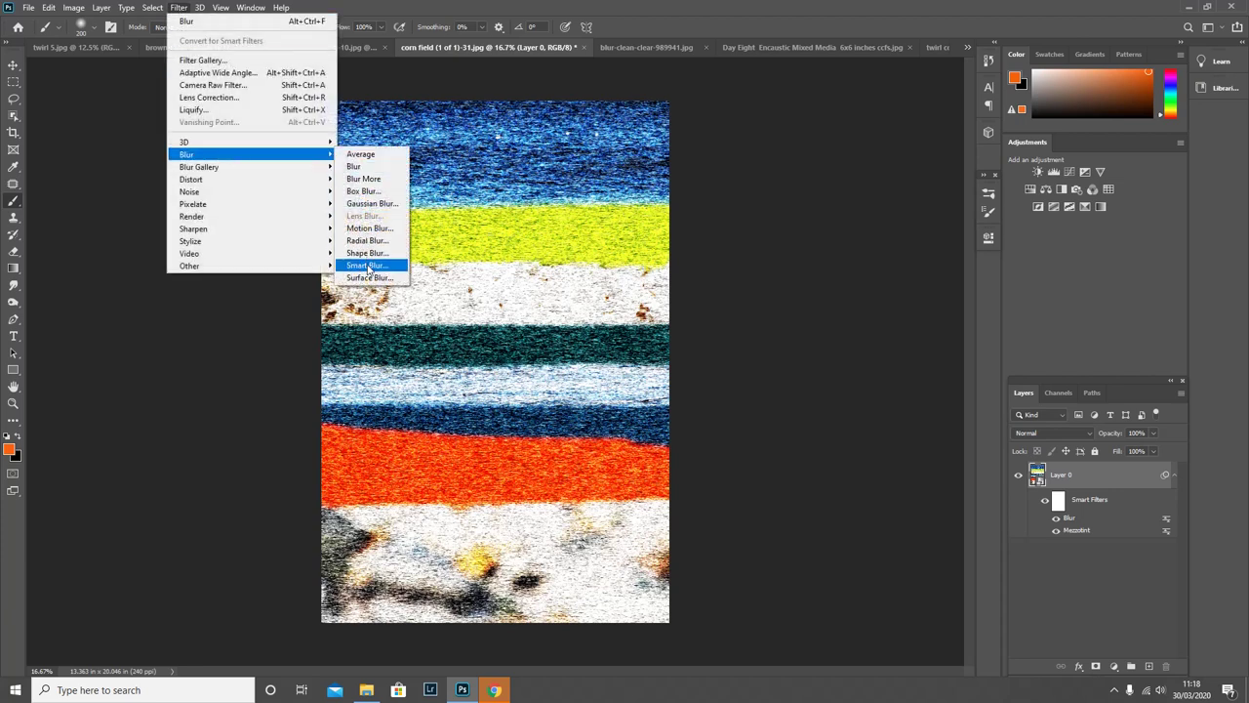
click(367, 240)
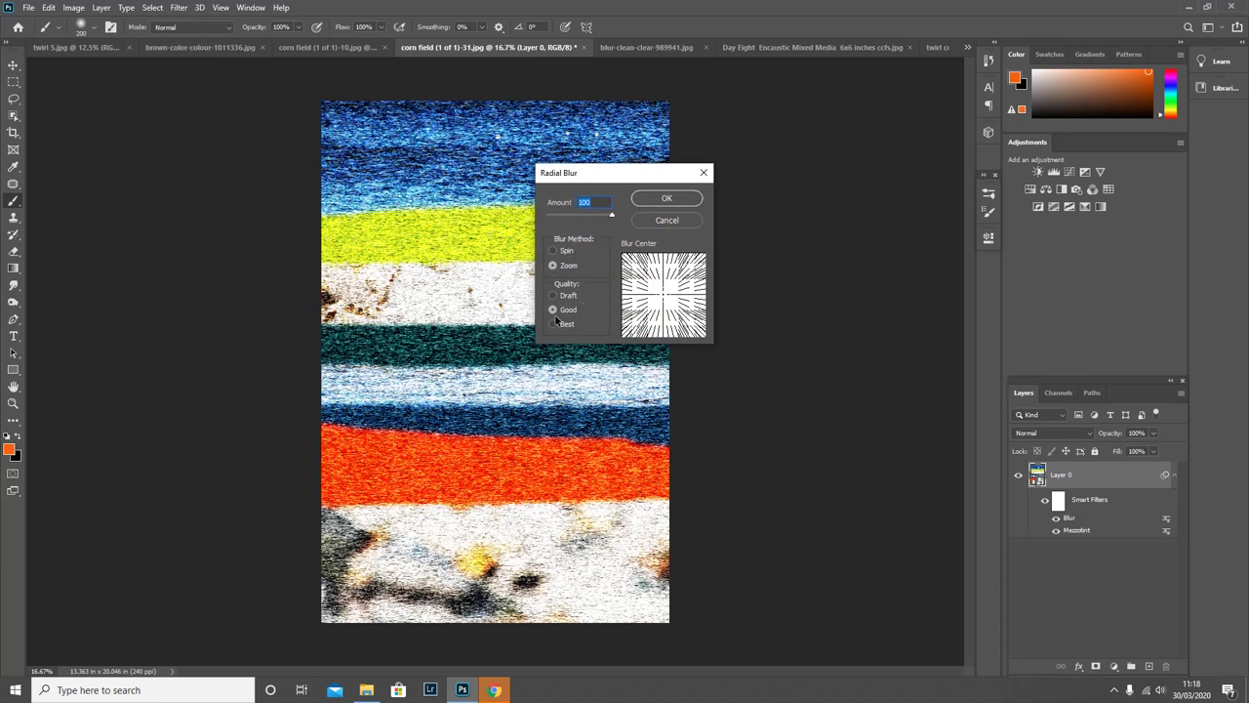
click(682, 199)
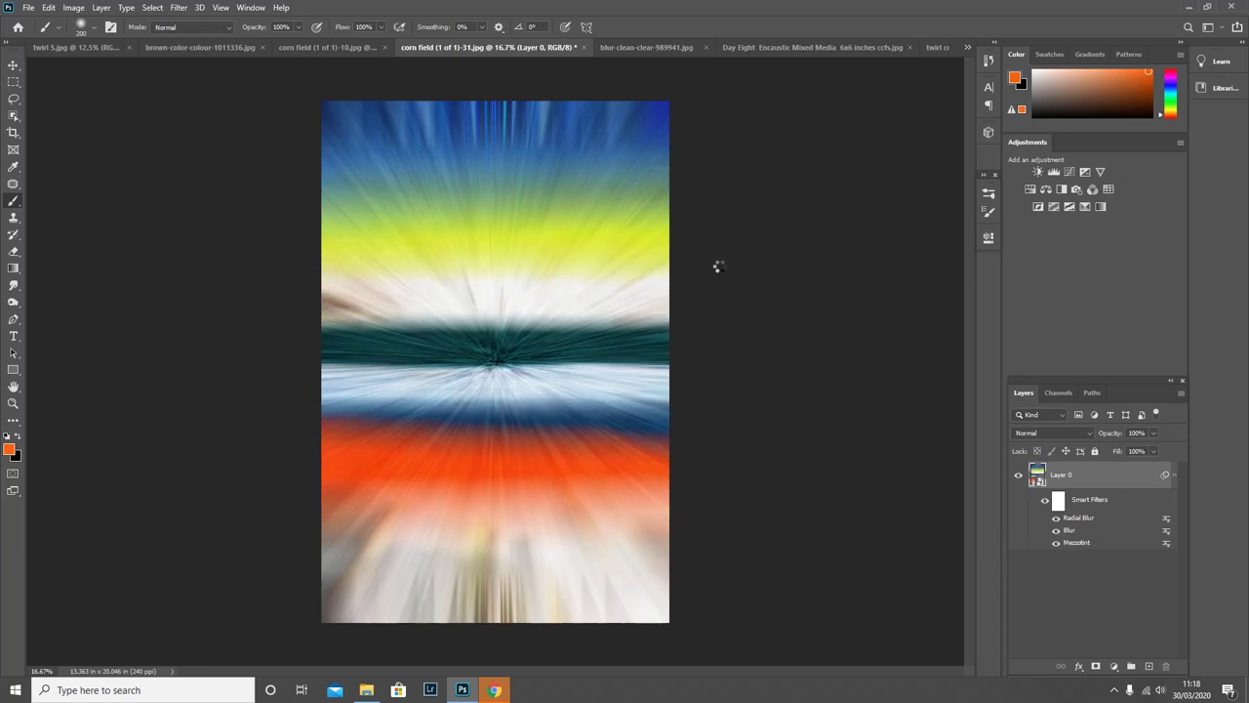
- Repeat the Radial Blur two more times with the same amount 100, Zoom and Good settings
click(180, 8)
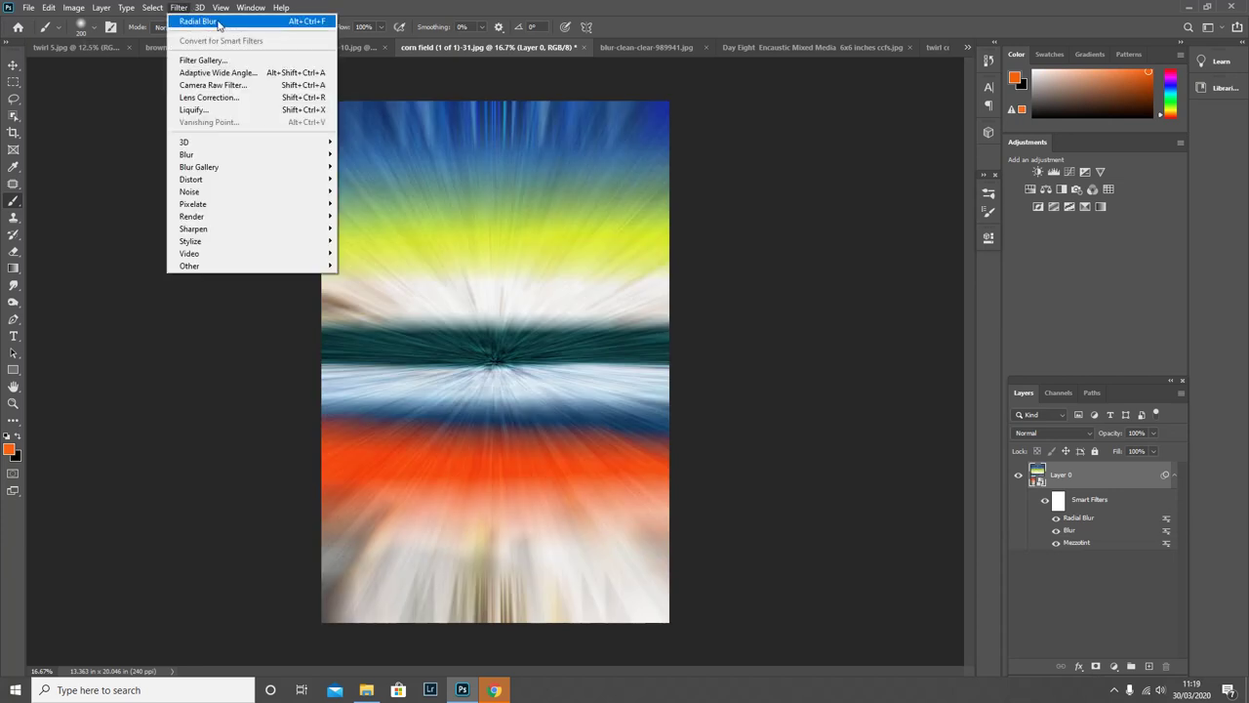
click(218, 24)
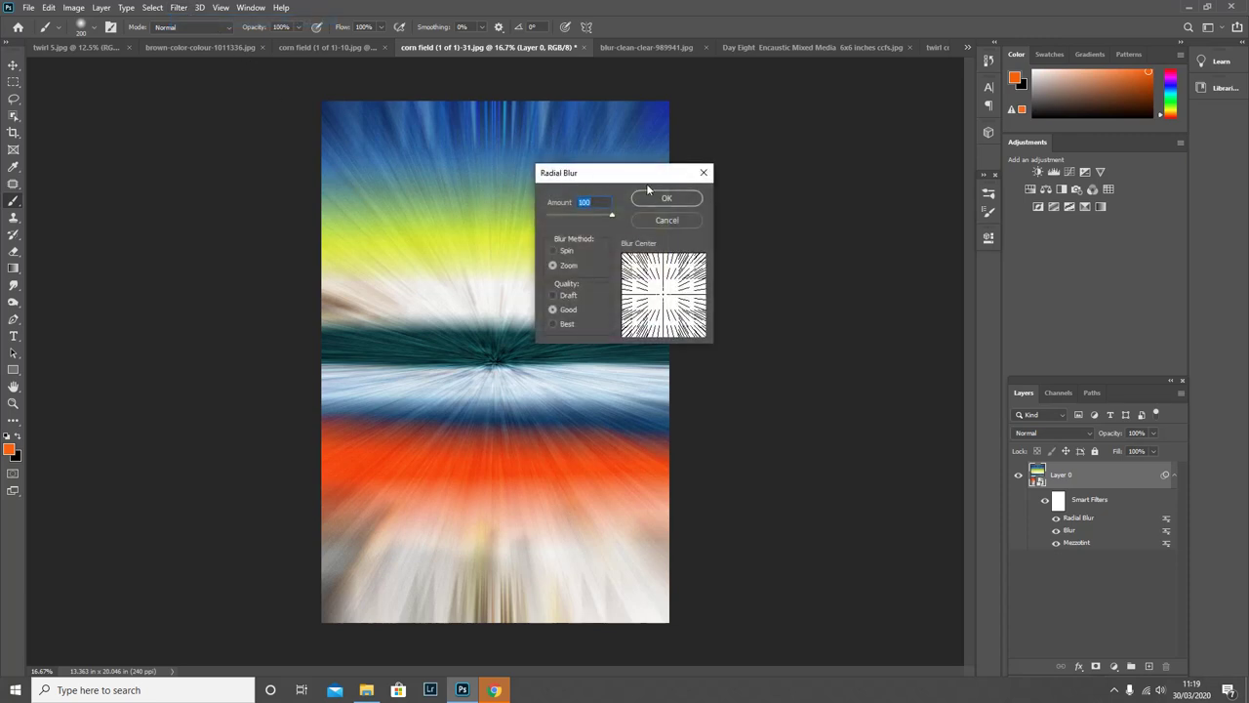
click(659, 199)
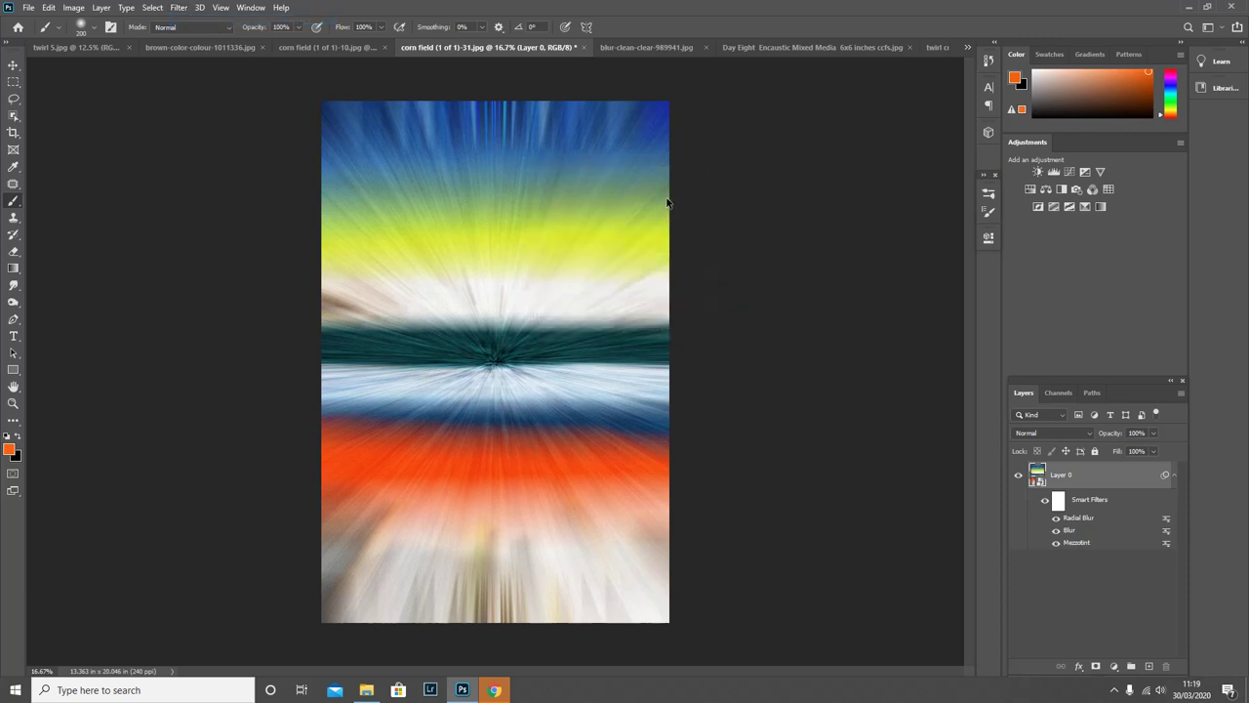
key(ctrl+alt+f)
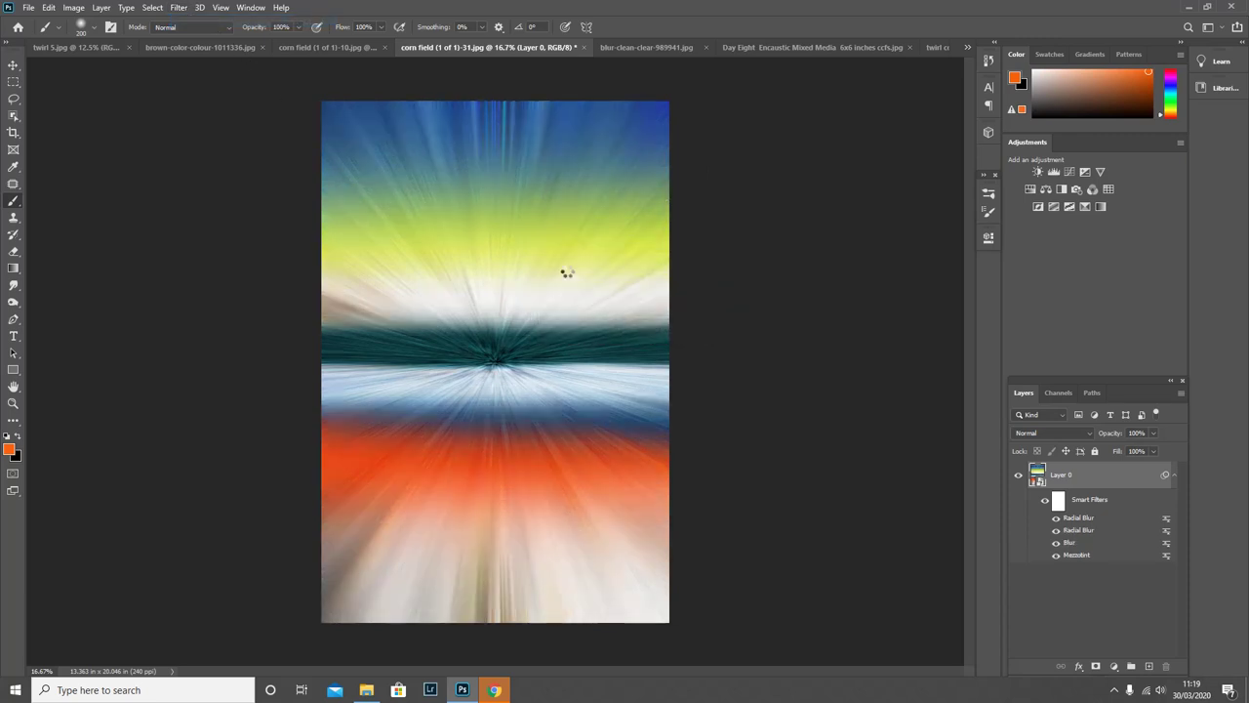
click(179, 9)
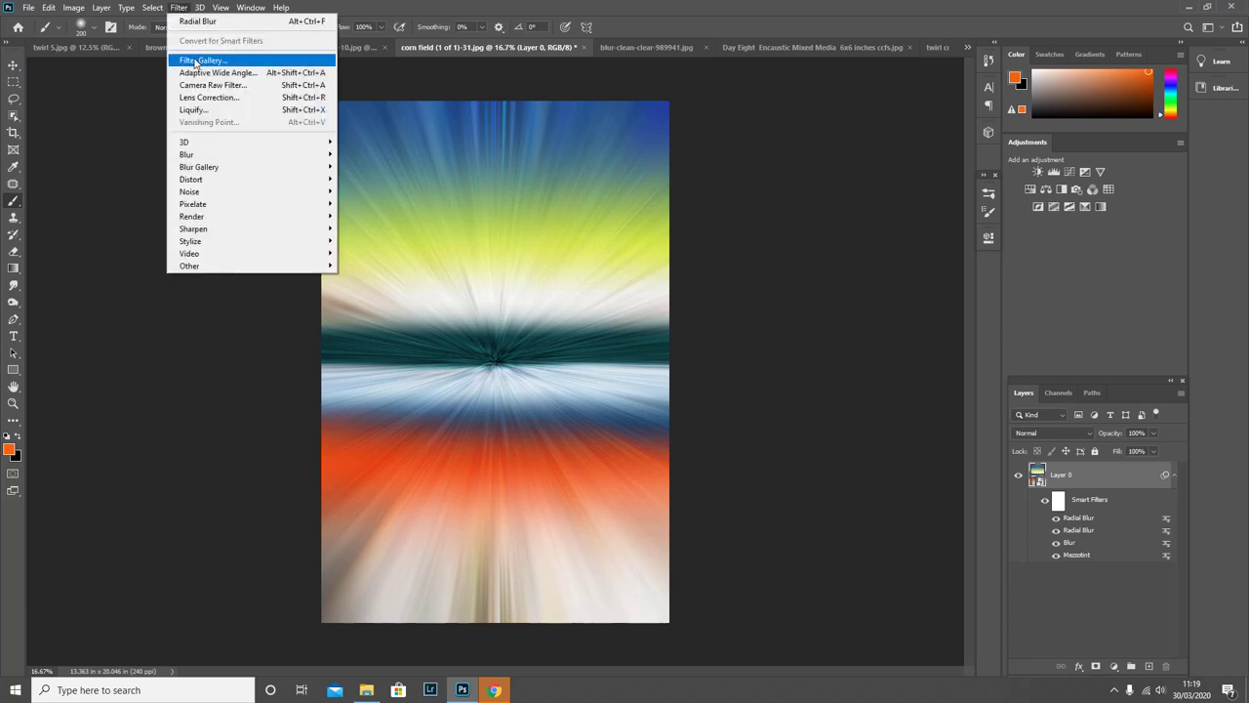
click(200, 20)
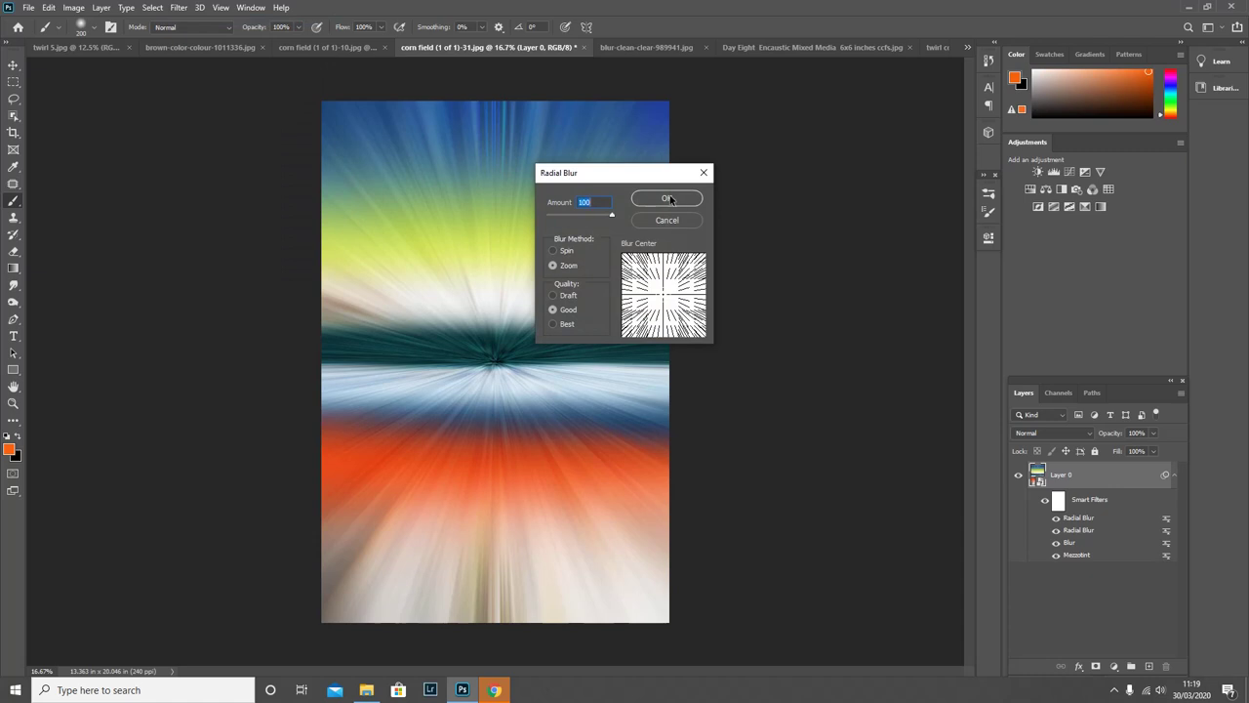
click(668, 199)
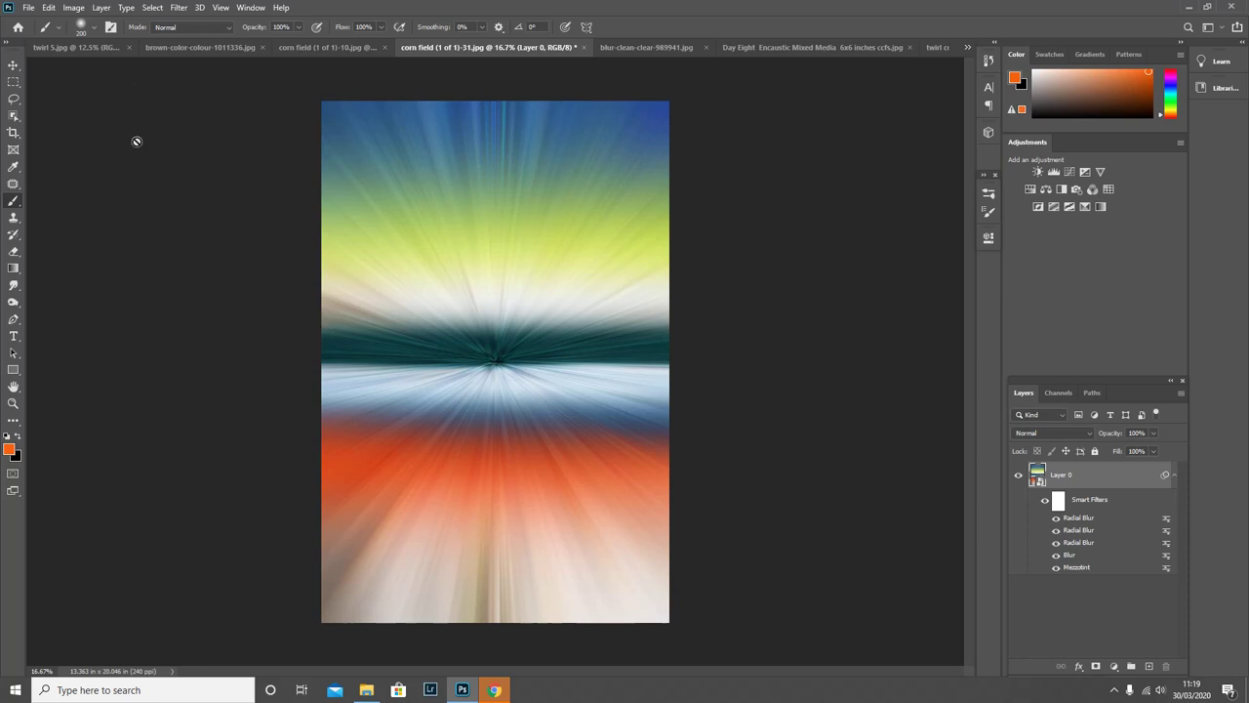
- Rotate the whole image 90° clockwise so the colour bands run vertically
click(47, 8)
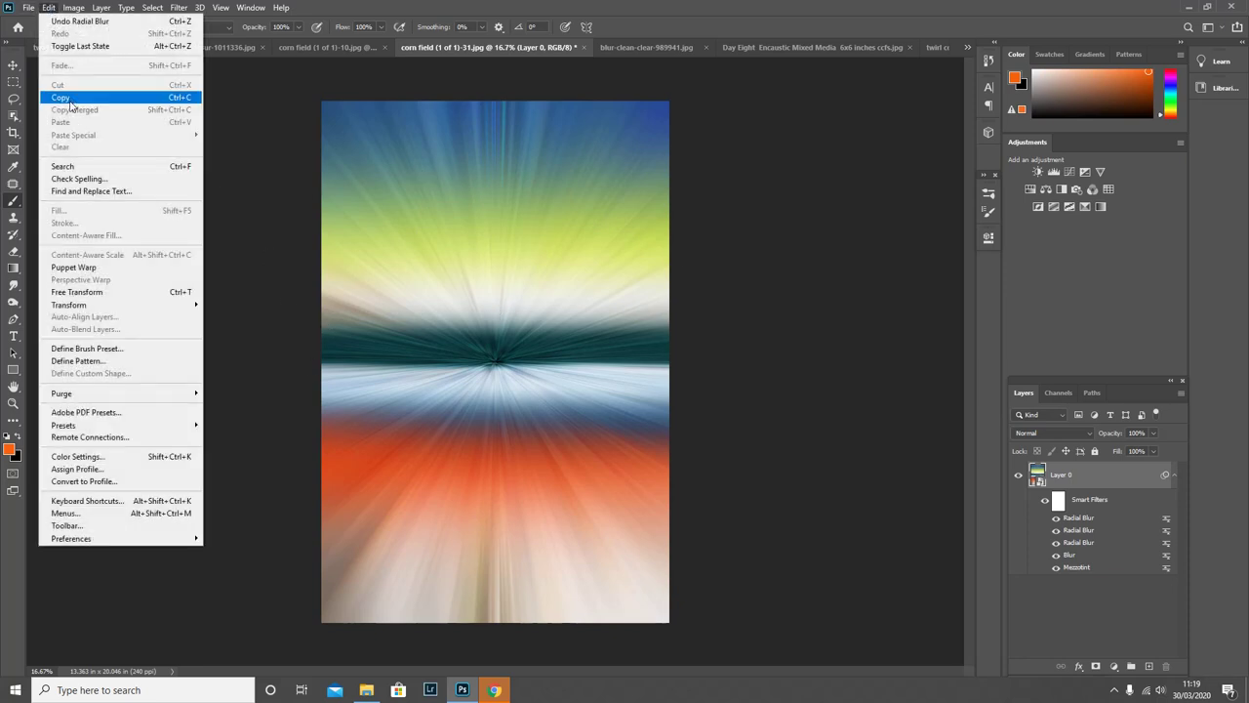
mouse_move(73, 8)
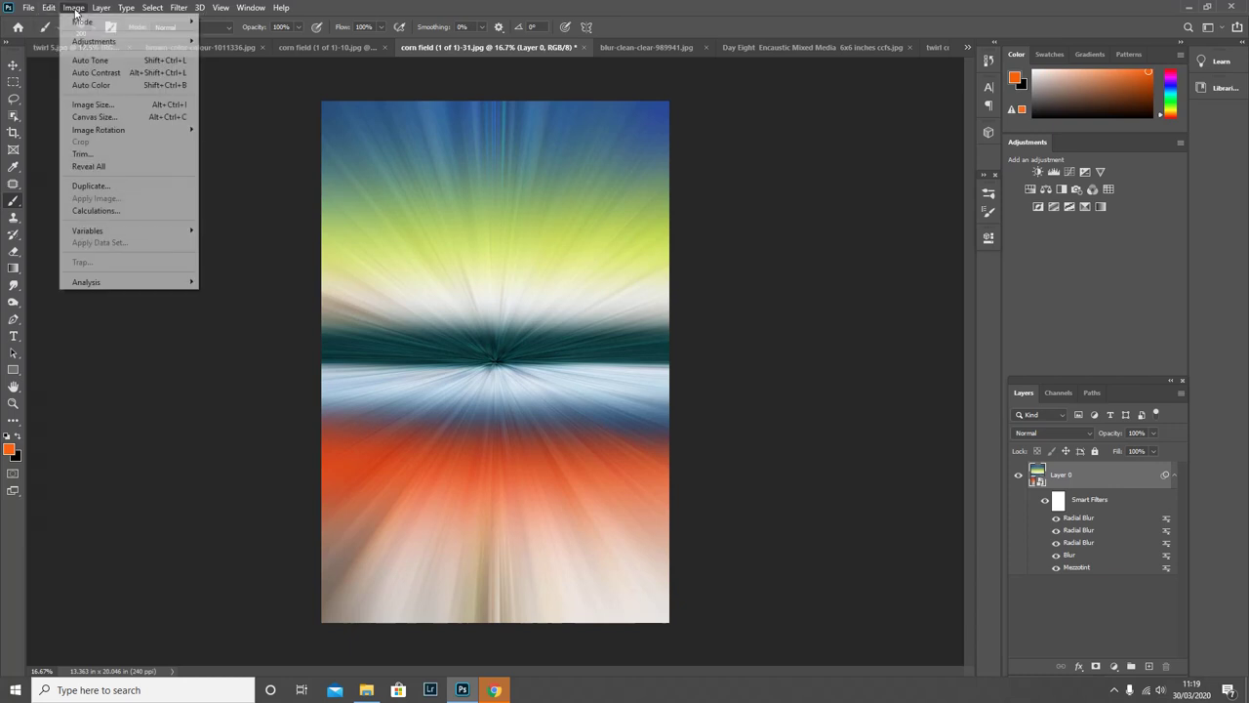
mouse_move(98, 133)
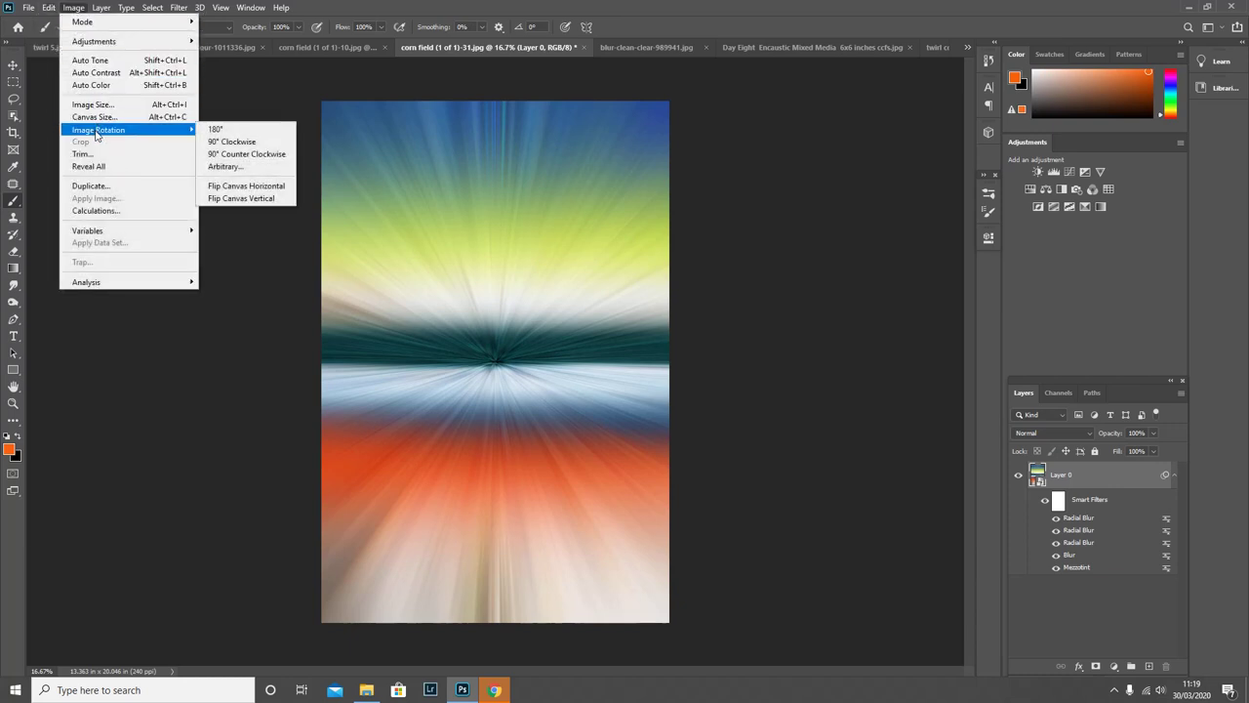
click(242, 142)
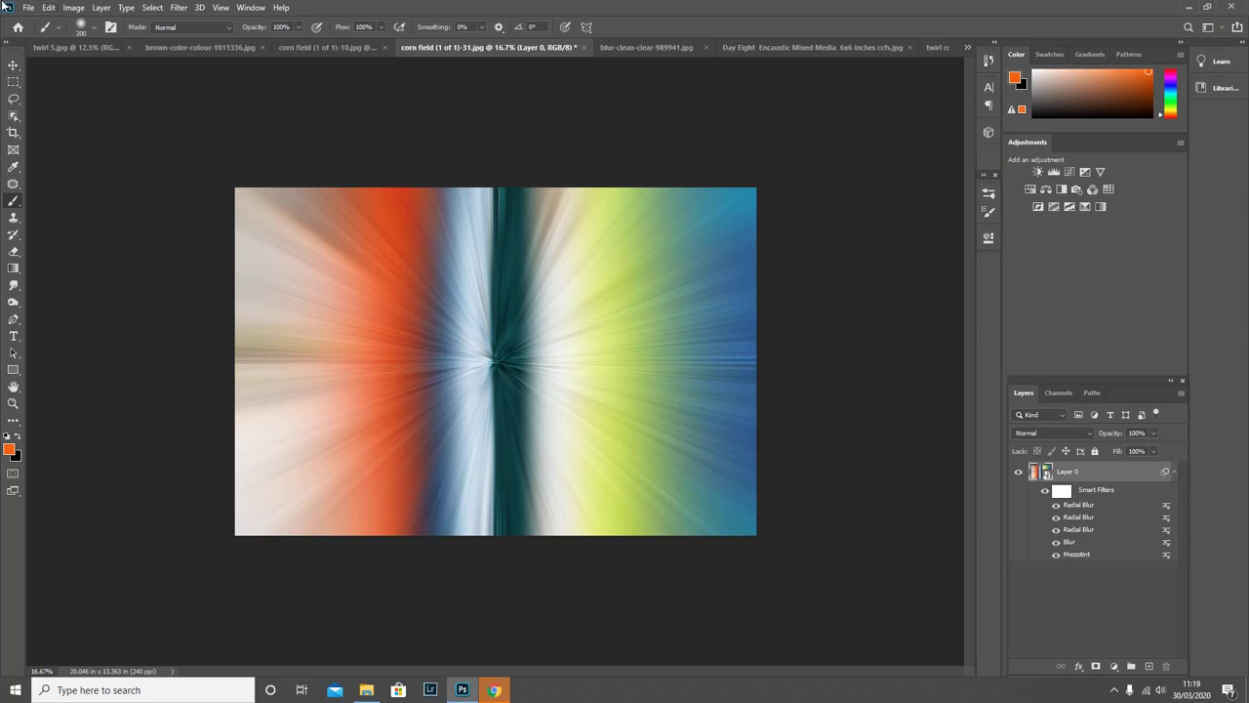
- Apply a Twirl distortion with an angle of -257° to the rotated image, previewing the whole picture
click(179, 8)
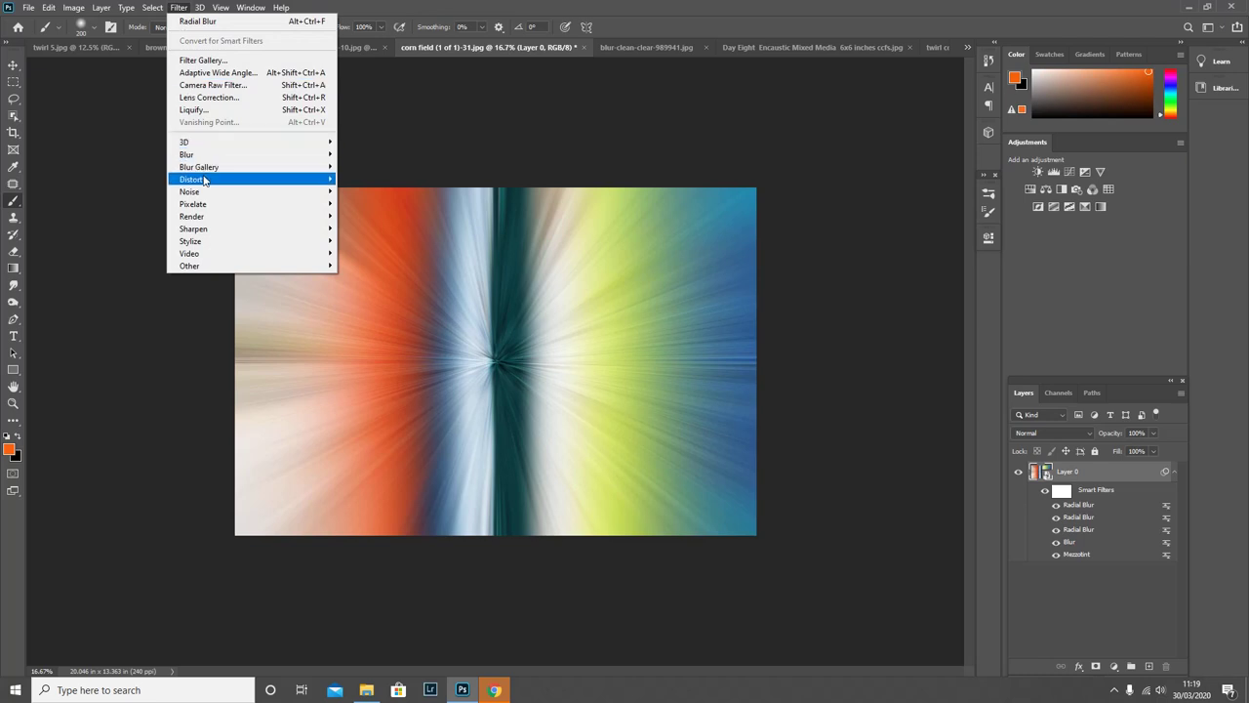
mouse_move(223, 182)
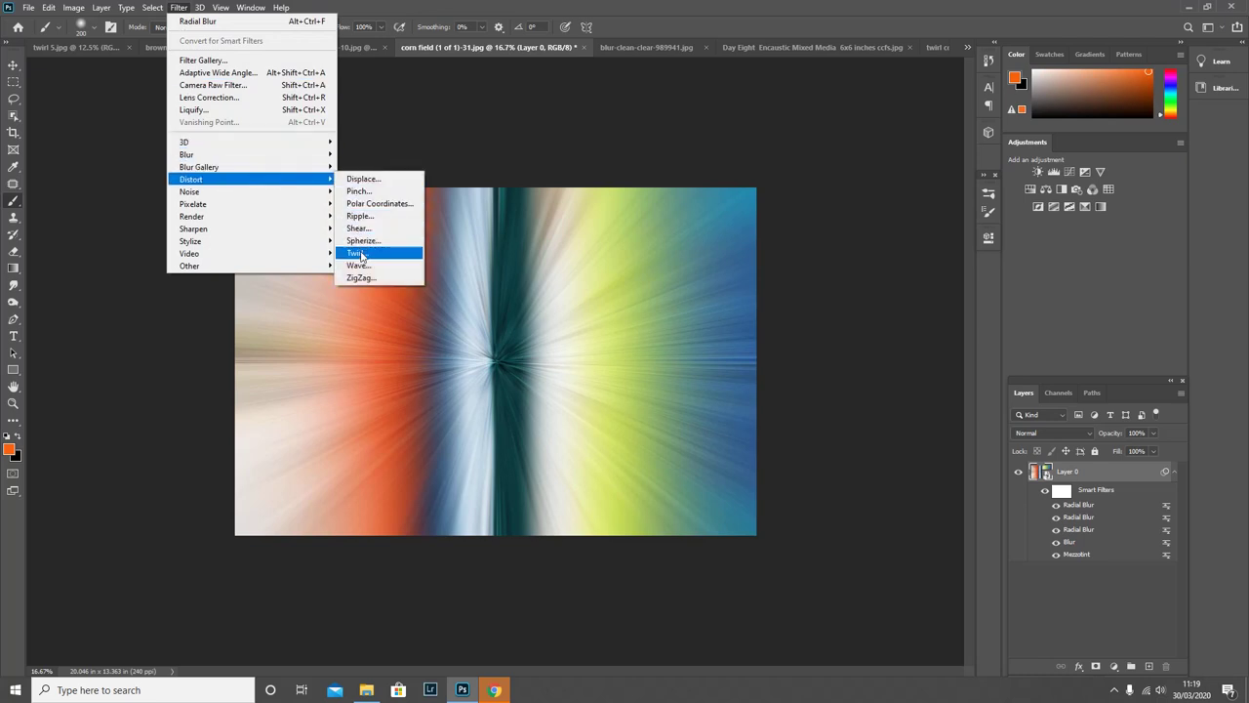
click(358, 252)
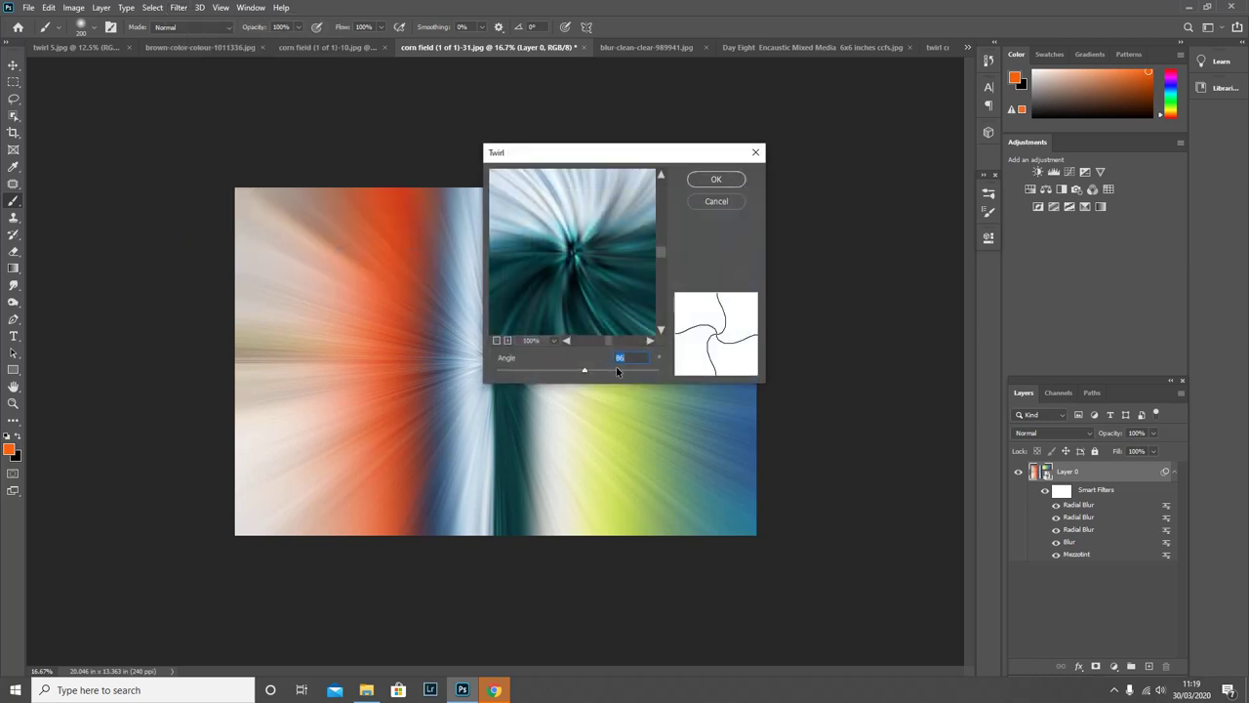
click(496, 339)
click(496, 339)
click(496, 339)
click(496, 339)
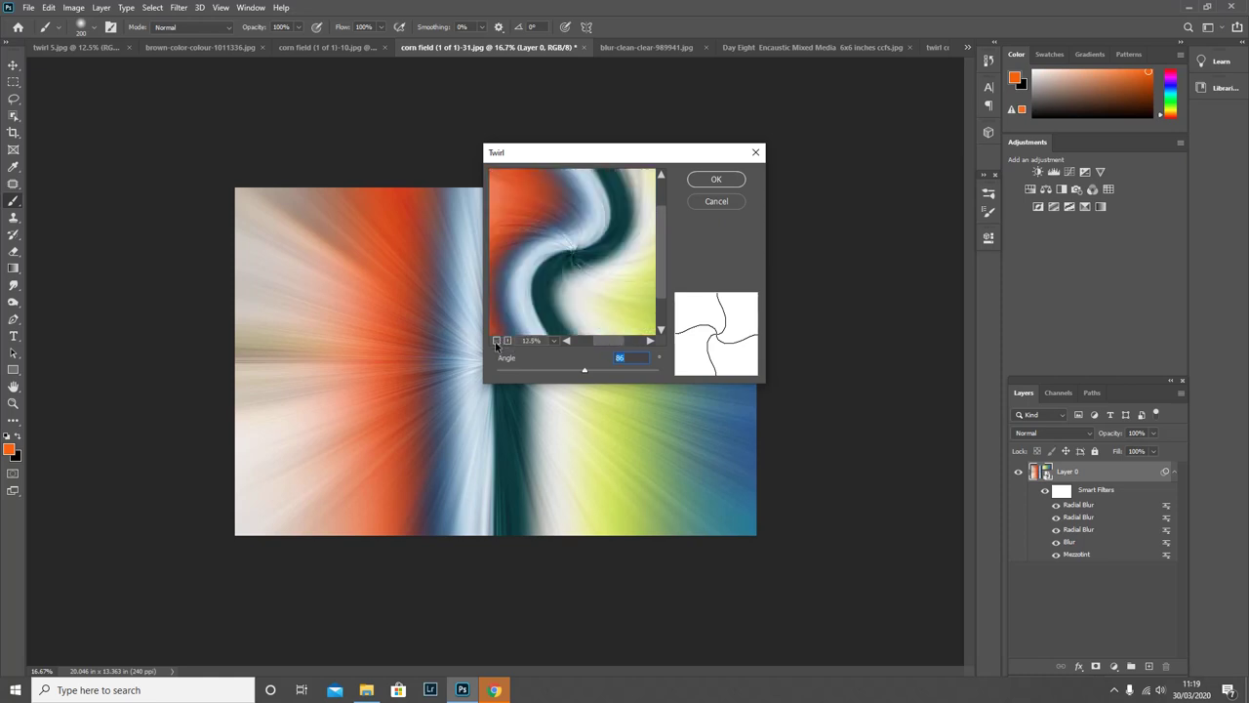
click(496, 339)
drag(582, 370, 559, 372)
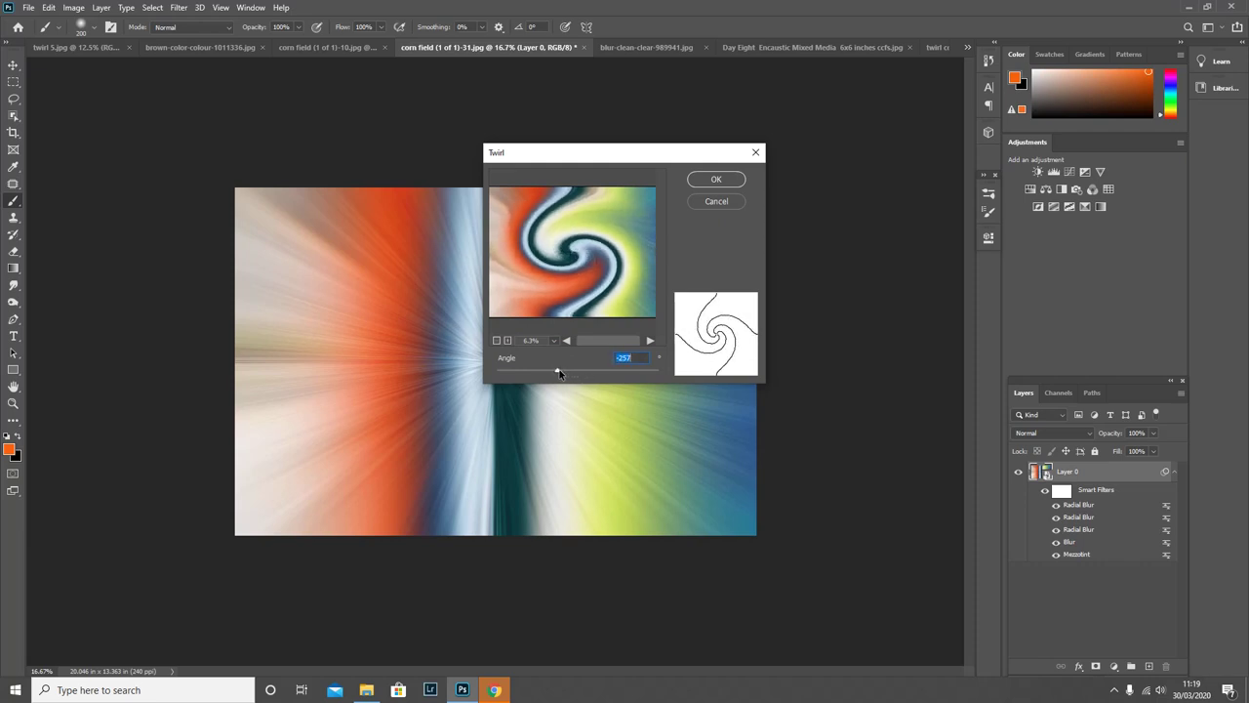
click(717, 179)
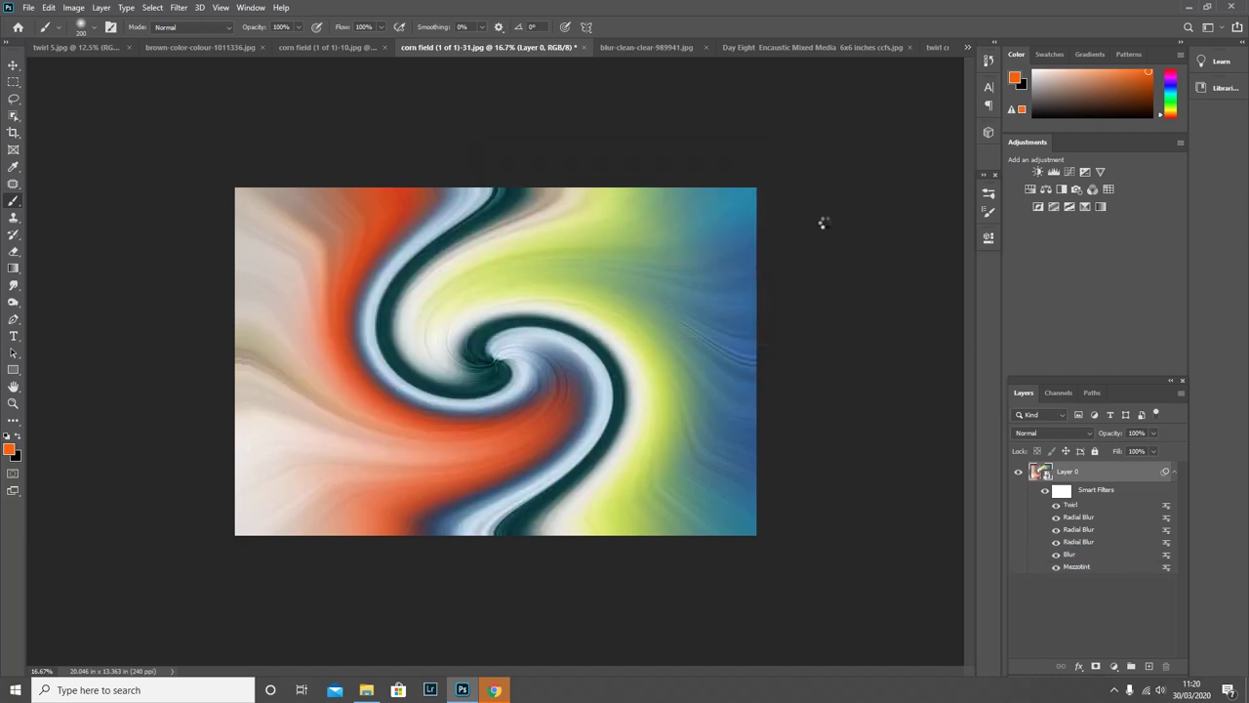
- Open the blending options of the Twirl smart filter and show the available blend modes
right_click(1166, 507)
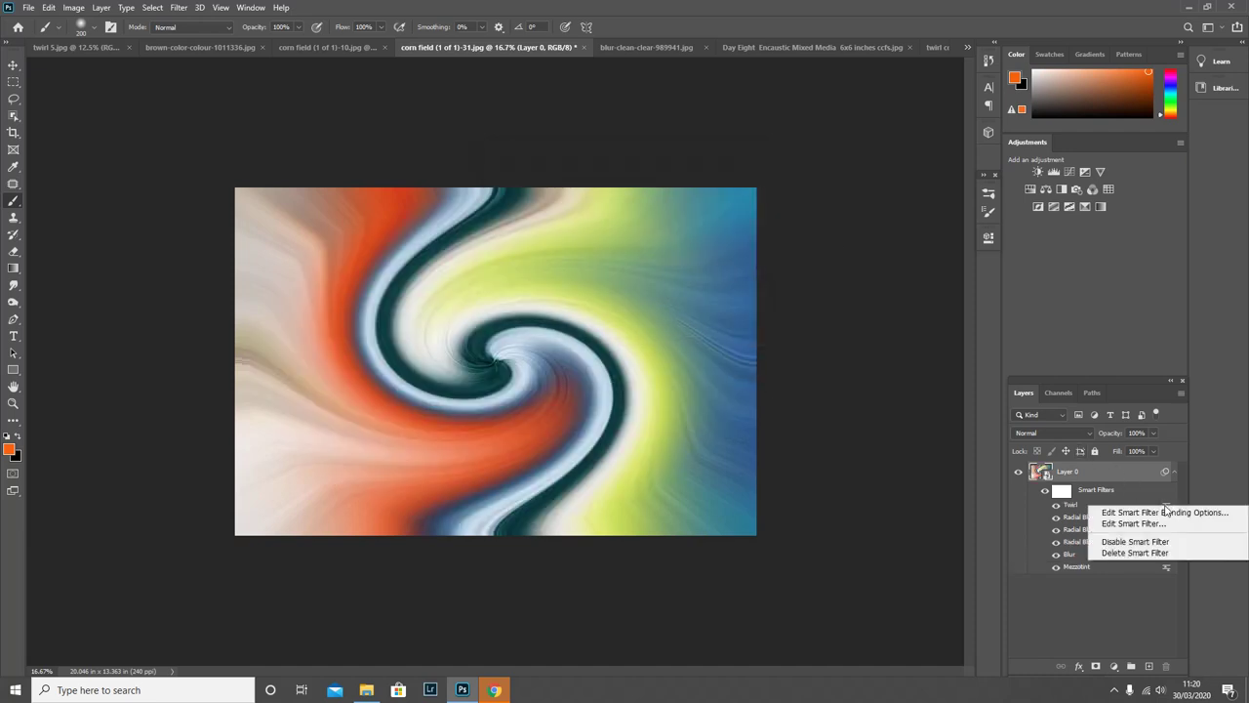
click(1165, 512)
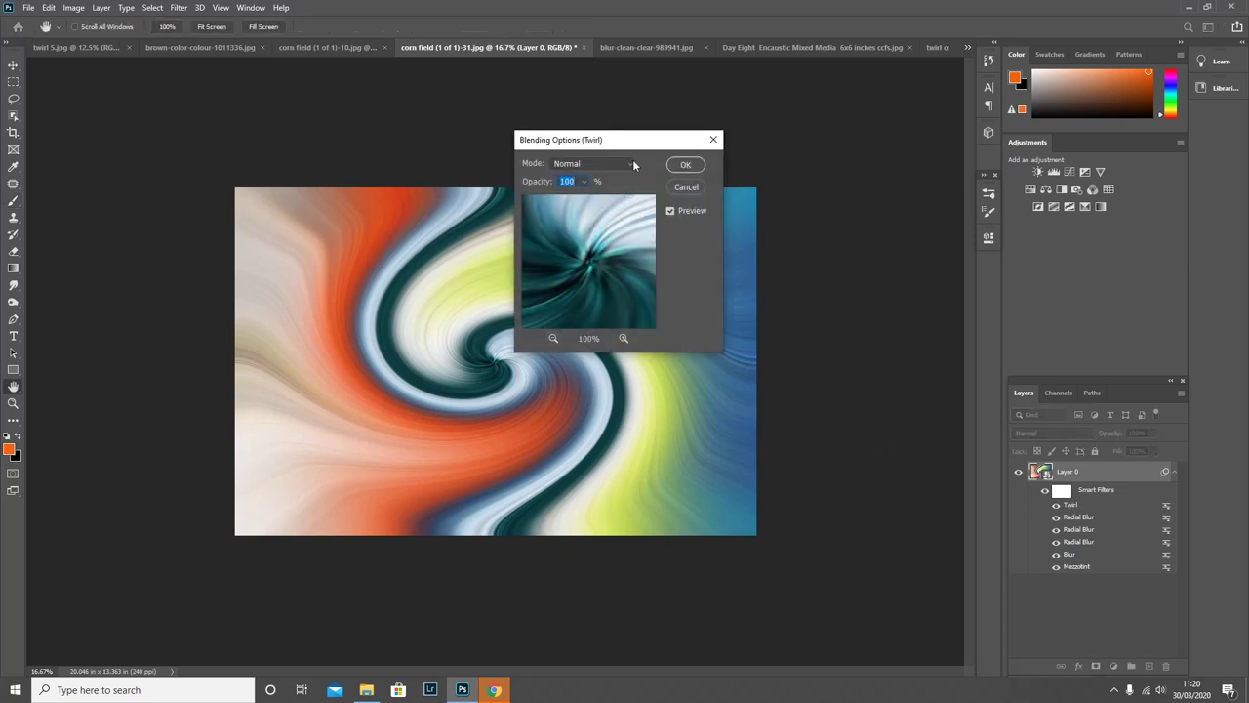
click(633, 164)
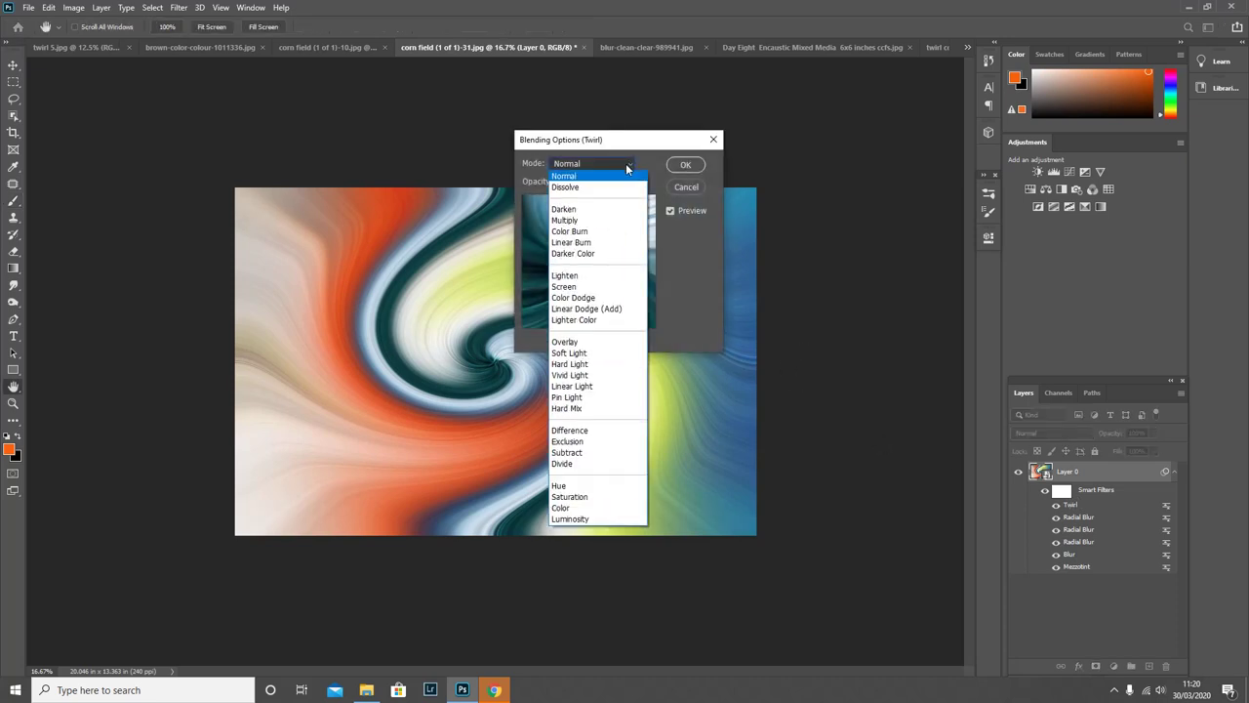
- Try Multiply and Darken as the Twirl smart filter's blend mode, and apply Lighten at 100% opacity
click(591, 222)
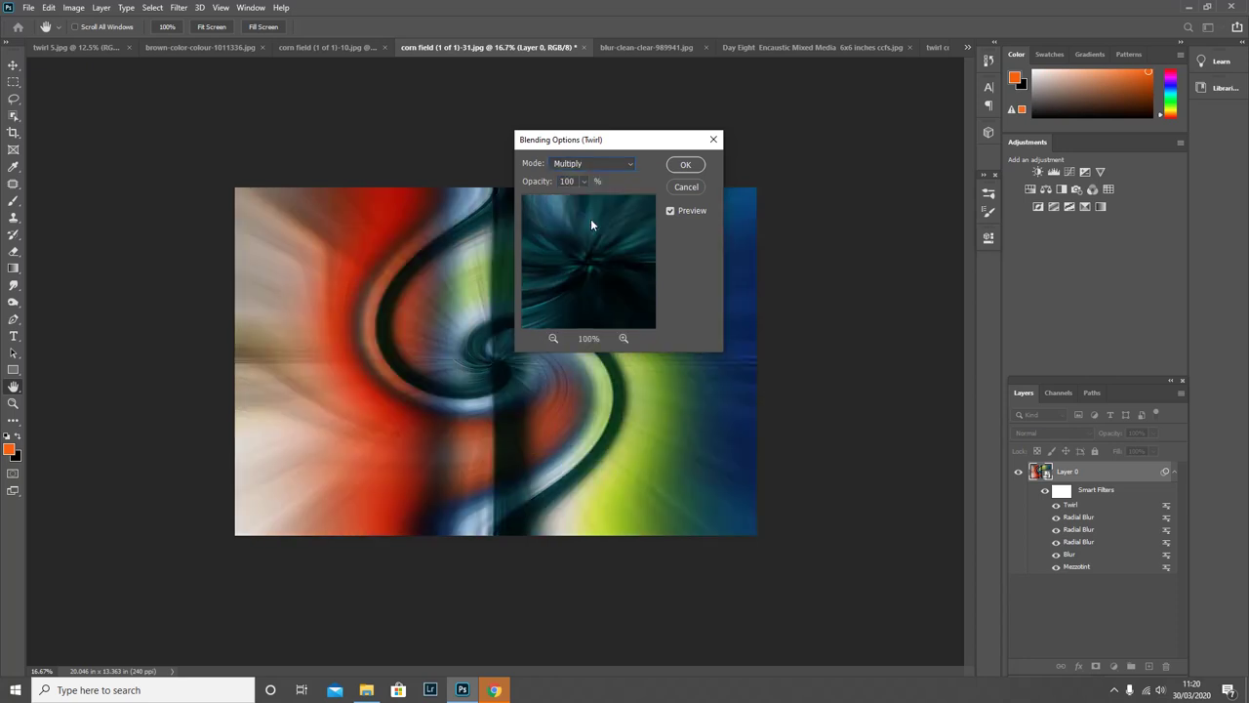
click(633, 164)
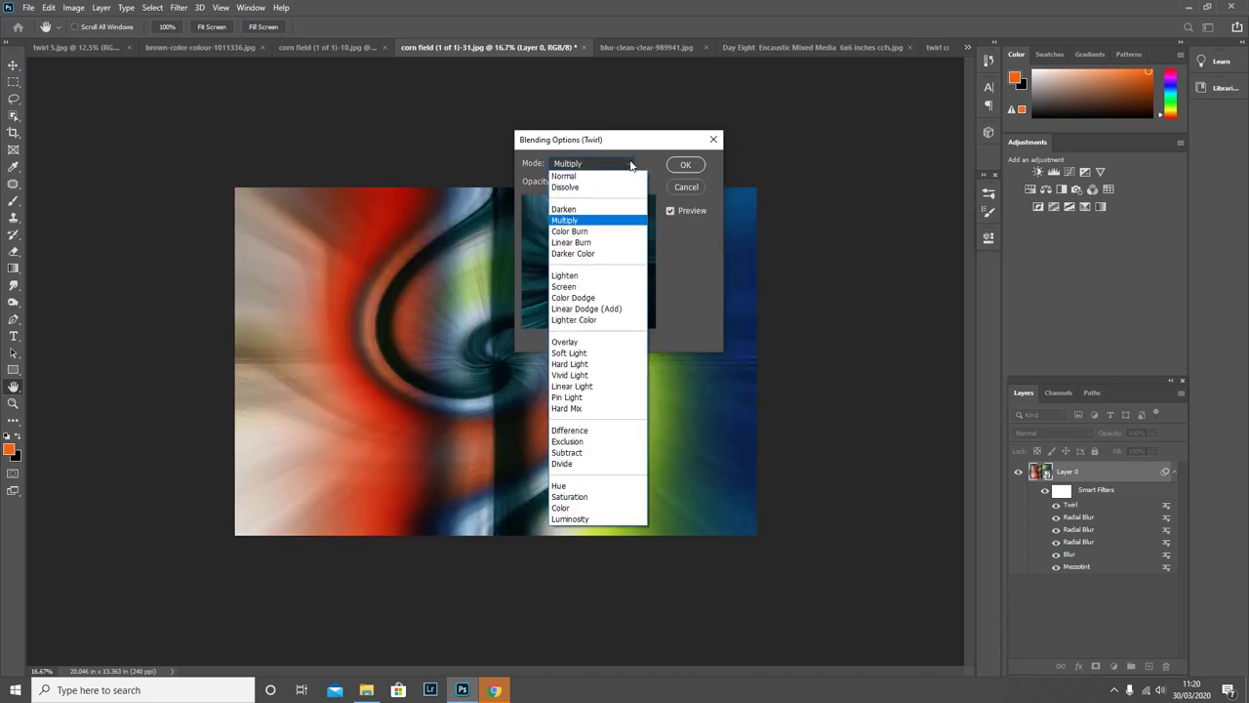
click(597, 211)
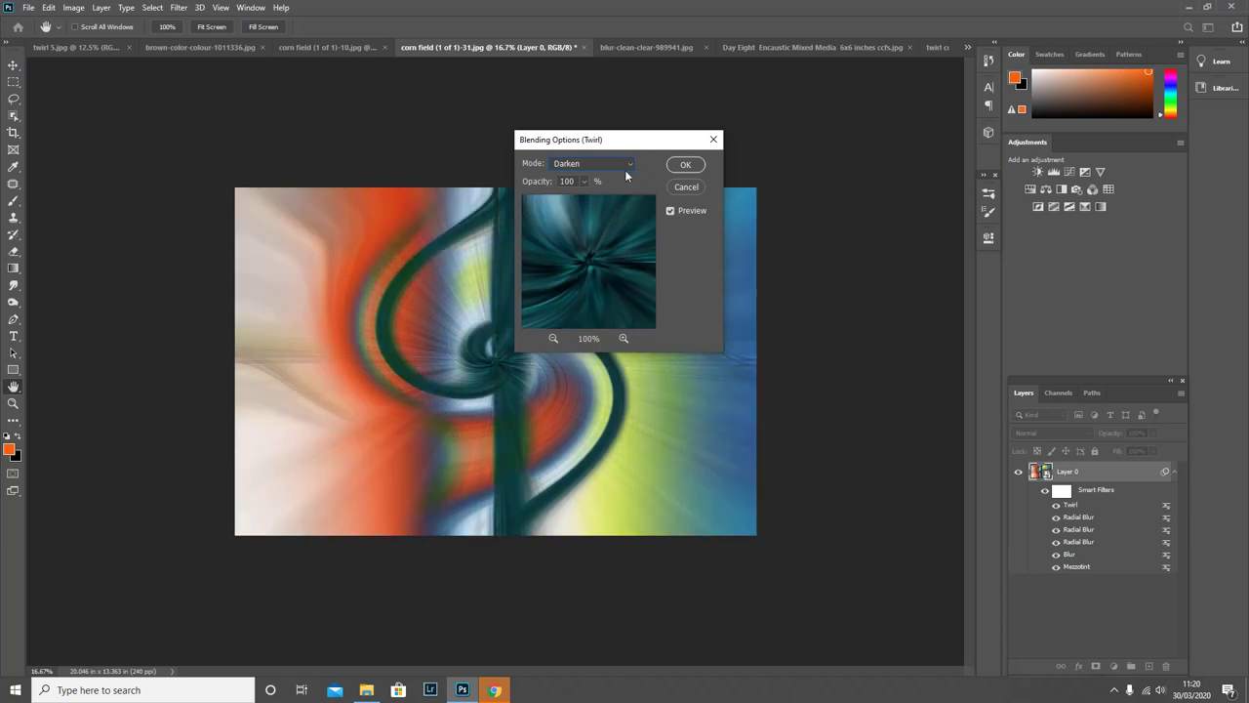
click(628, 164)
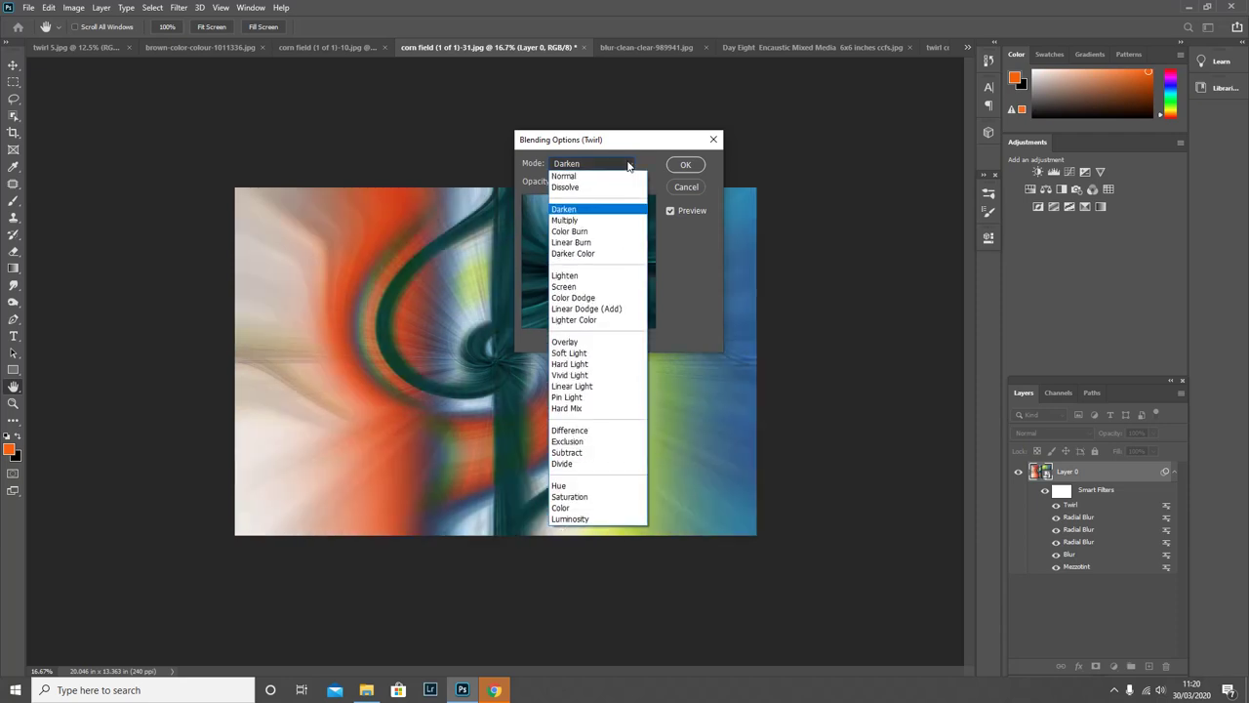
click(575, 275)
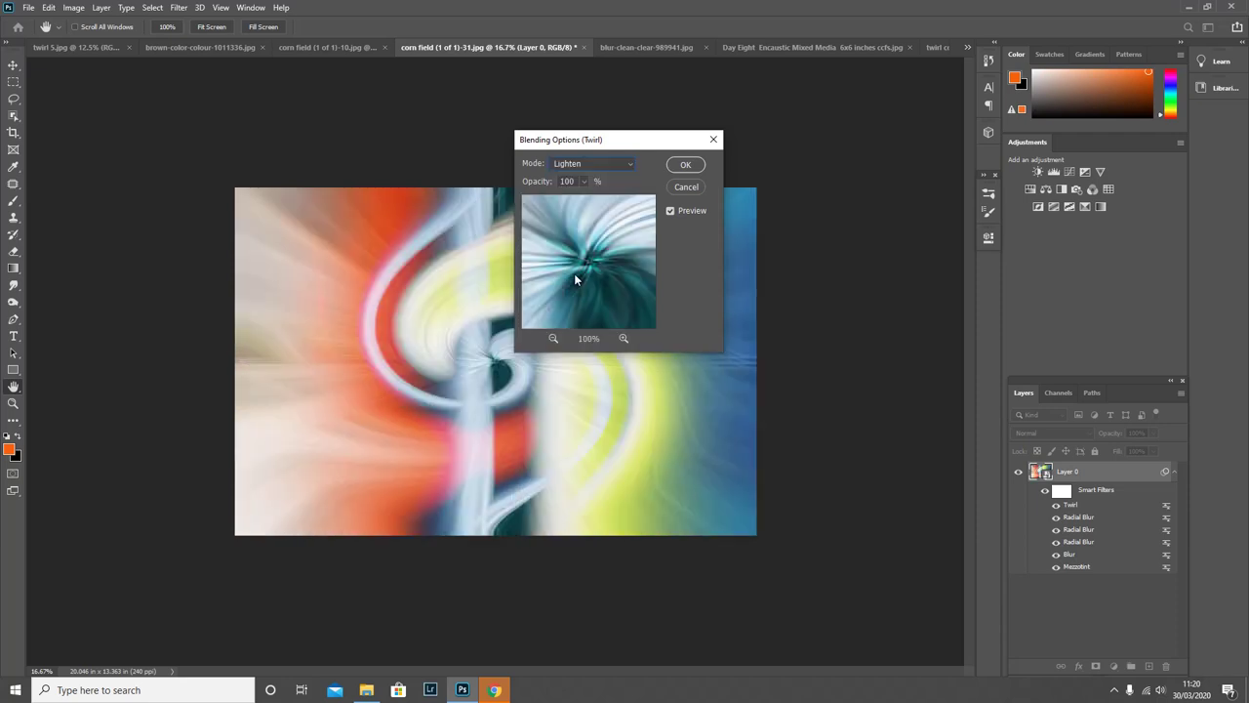
click(685, 166)
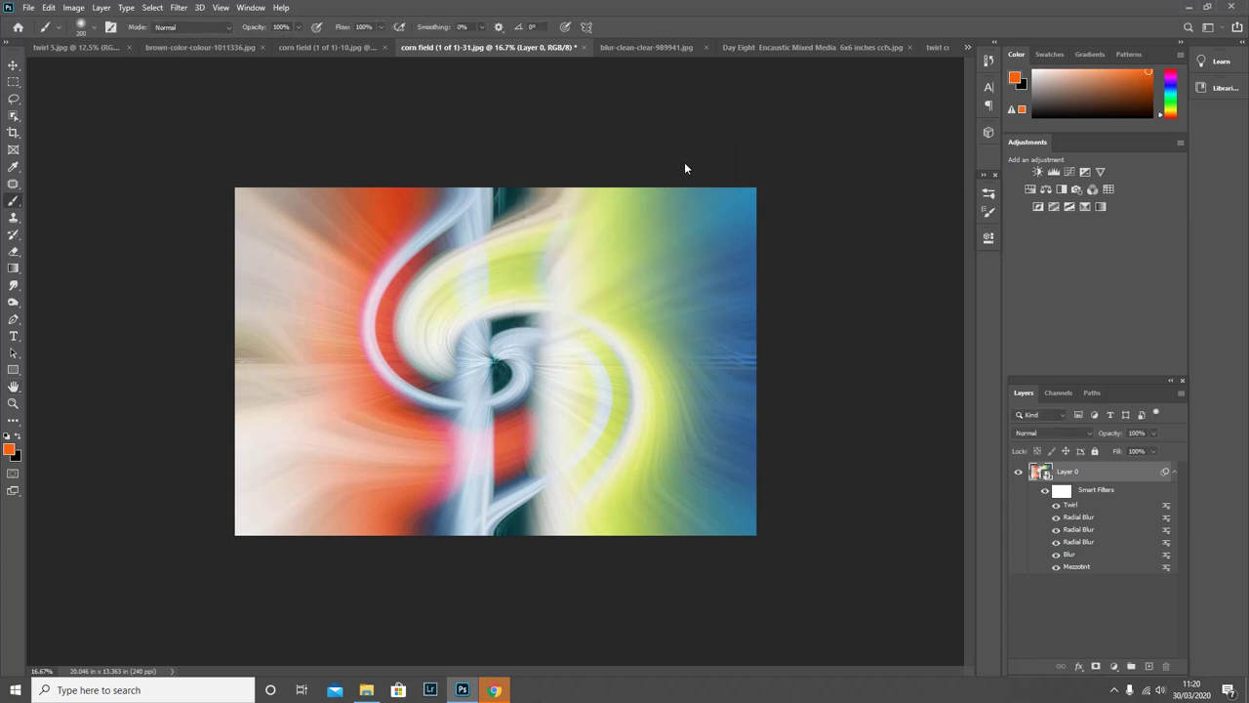
- Add a second Twirl smart filter to Layer 0 with an angle of 118°
click(180, 8)
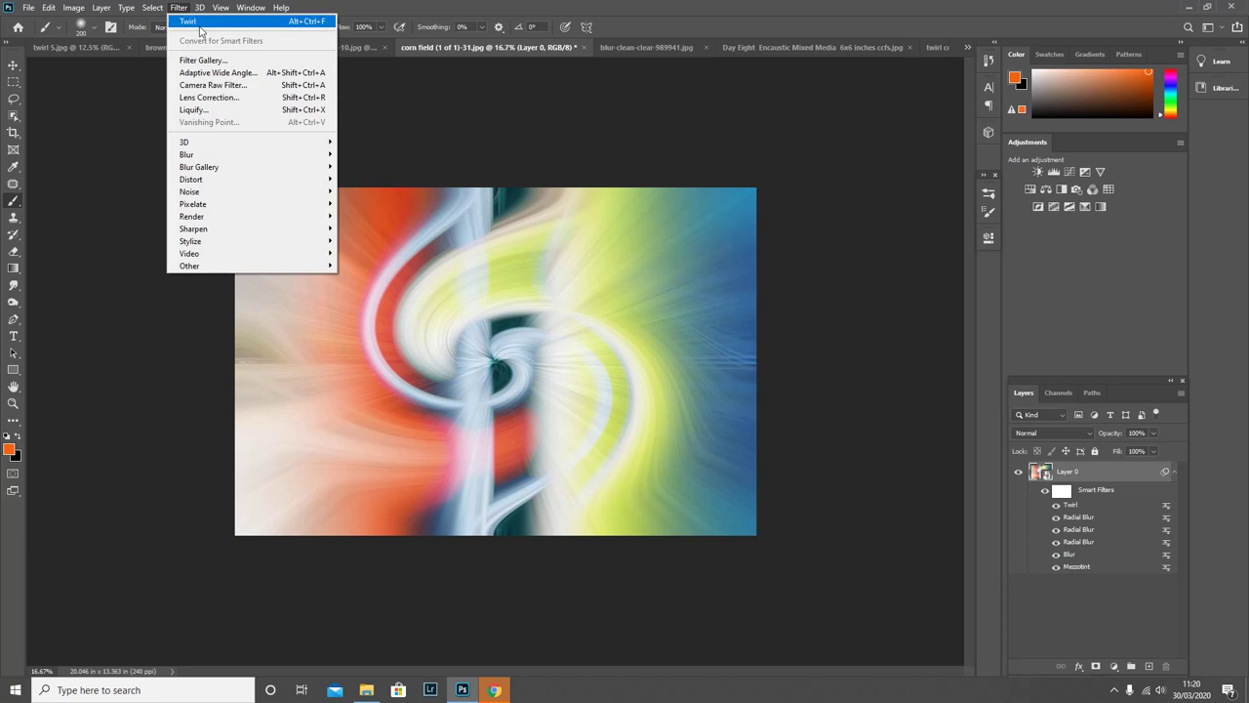
click(201, 22)
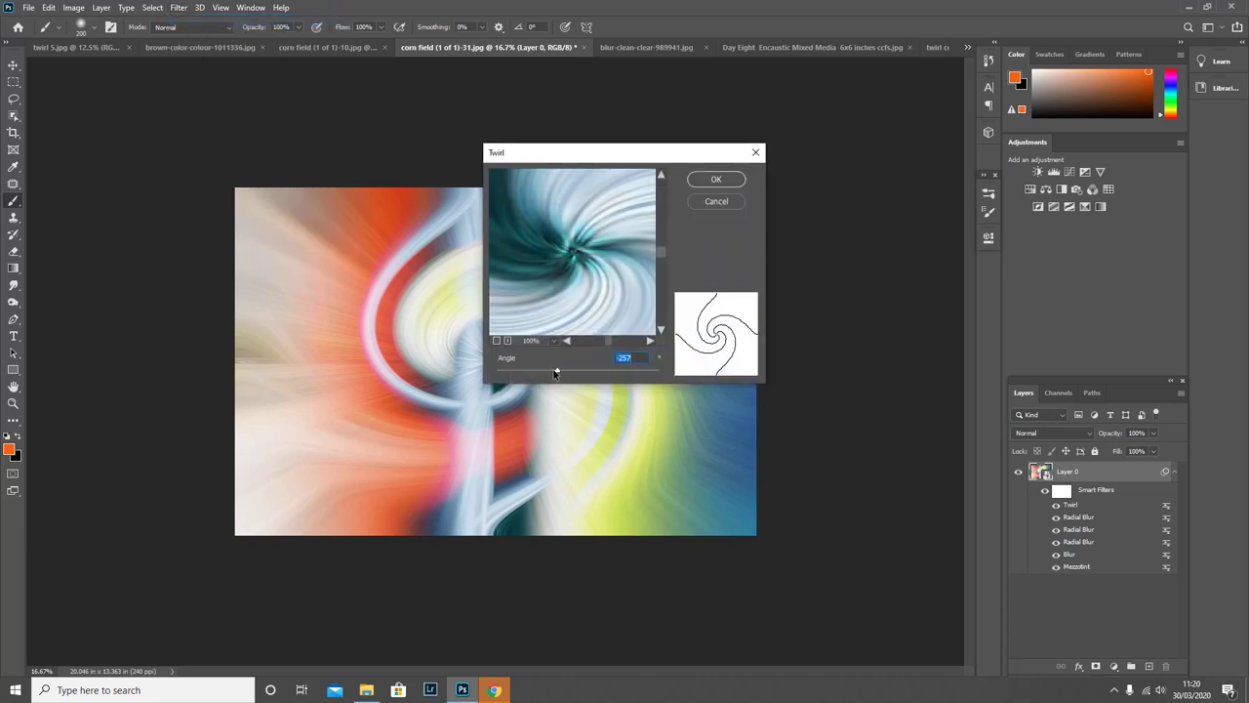
drag(556, 374, 586, 385)
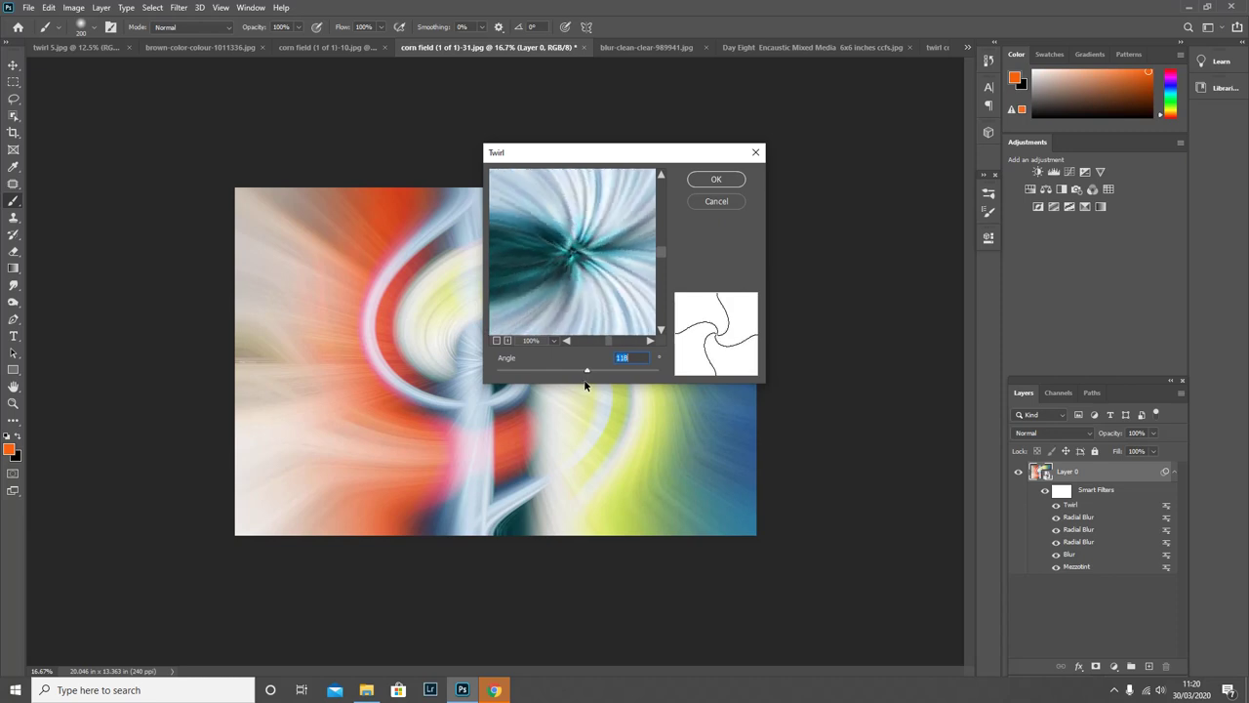
click(717, 179)
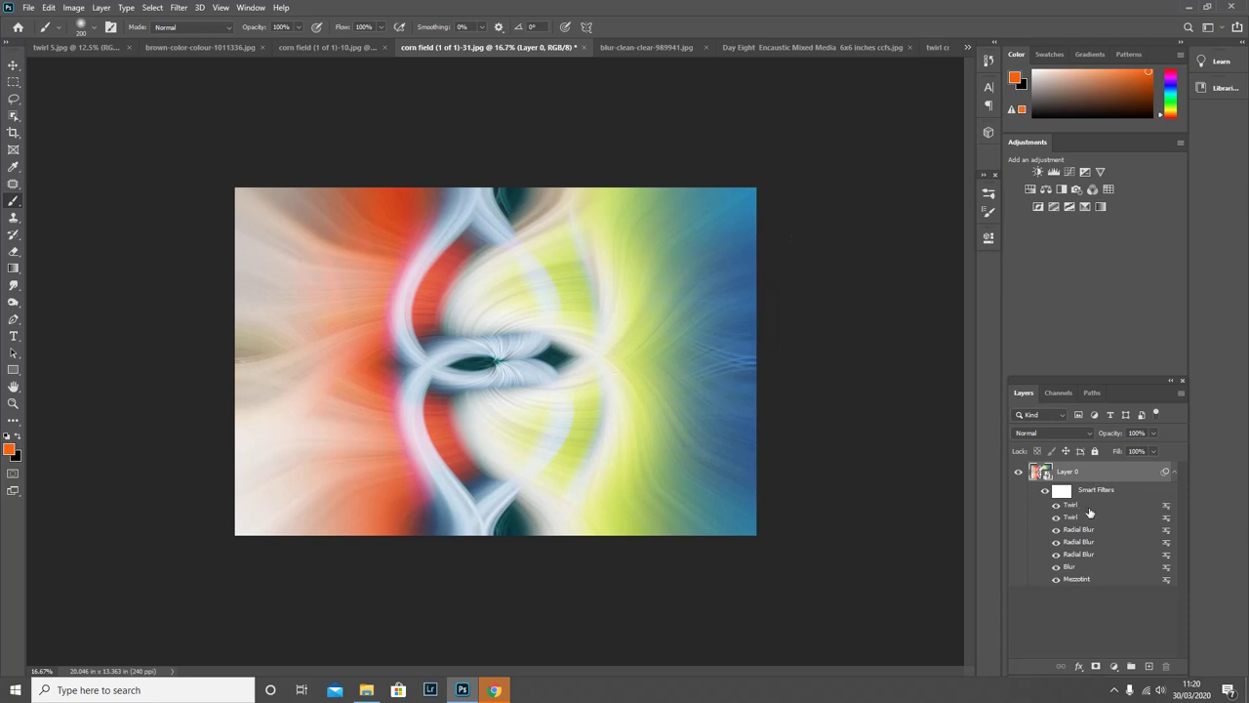
- Try Lighten and Overlay as the blend mode of the topmost Twirl filter, and apply Soft Light
right_click(1167, 508)
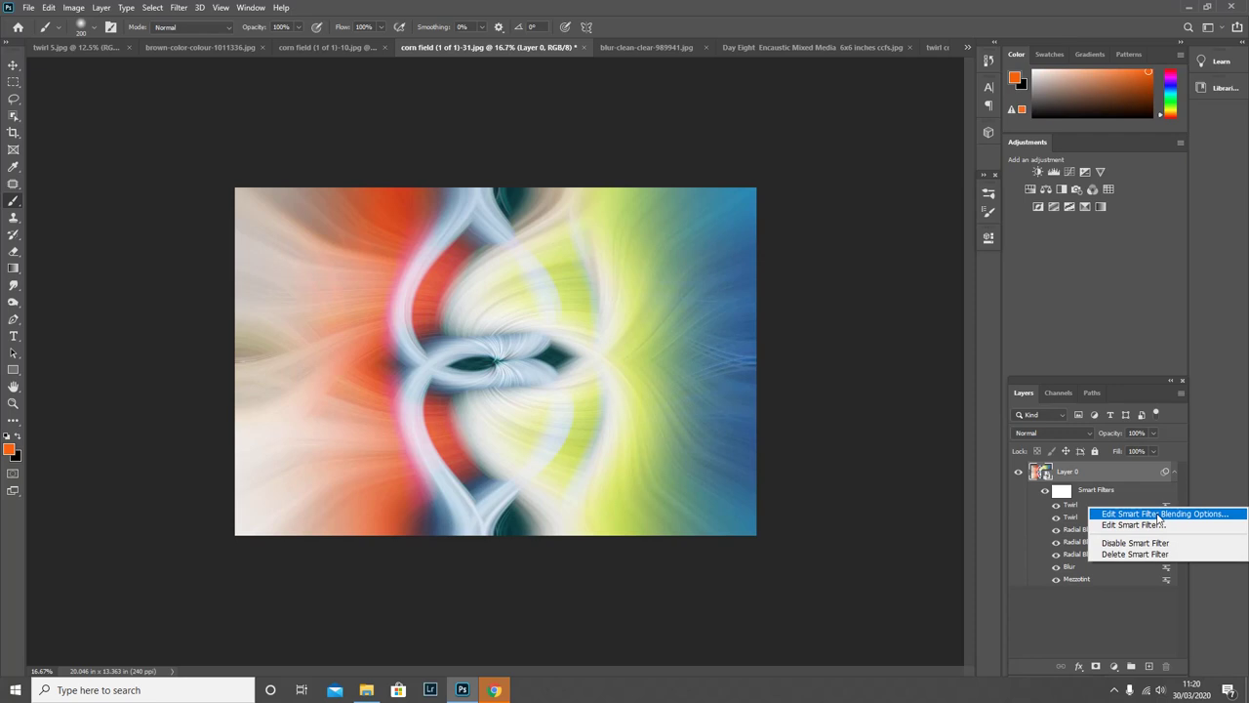
click(1157, 513)
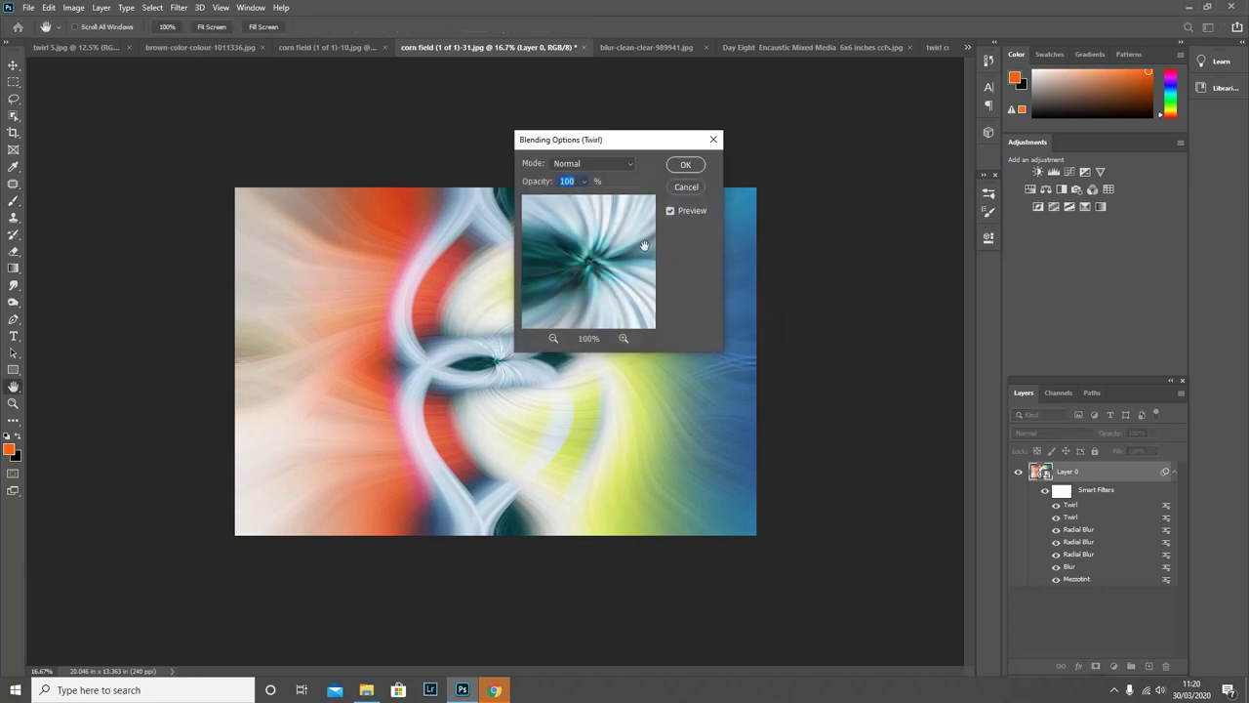
click(554, 338)
click(554, 338)
click(554, 337)
click(554, 337)
click(555, 337)
click(555, 338)
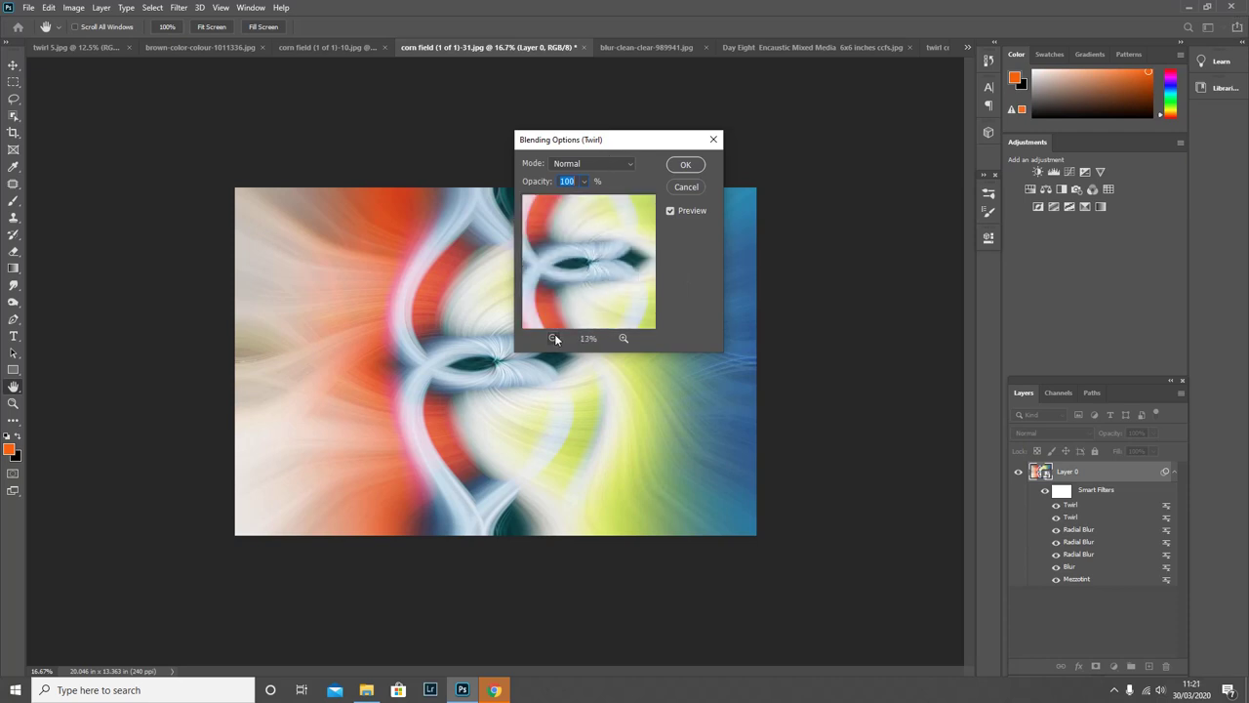
click(554, 337)
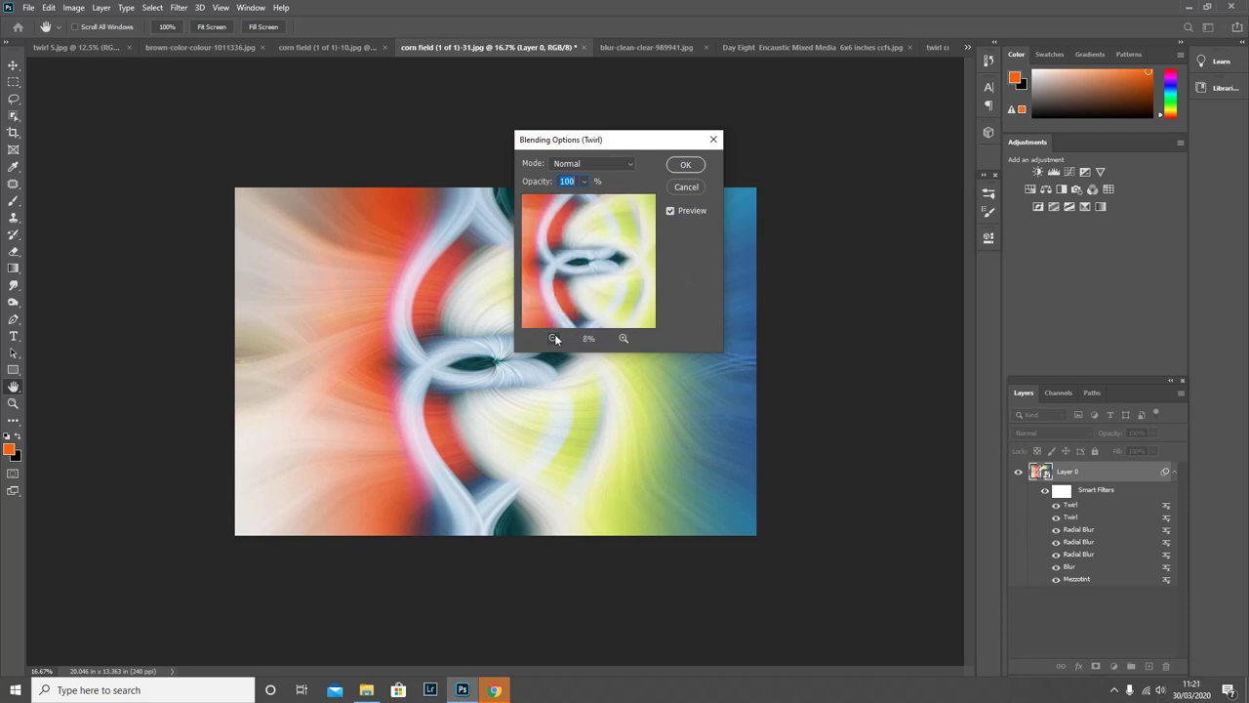
click(626, 162)
click(588, 277)
click(632, 164)
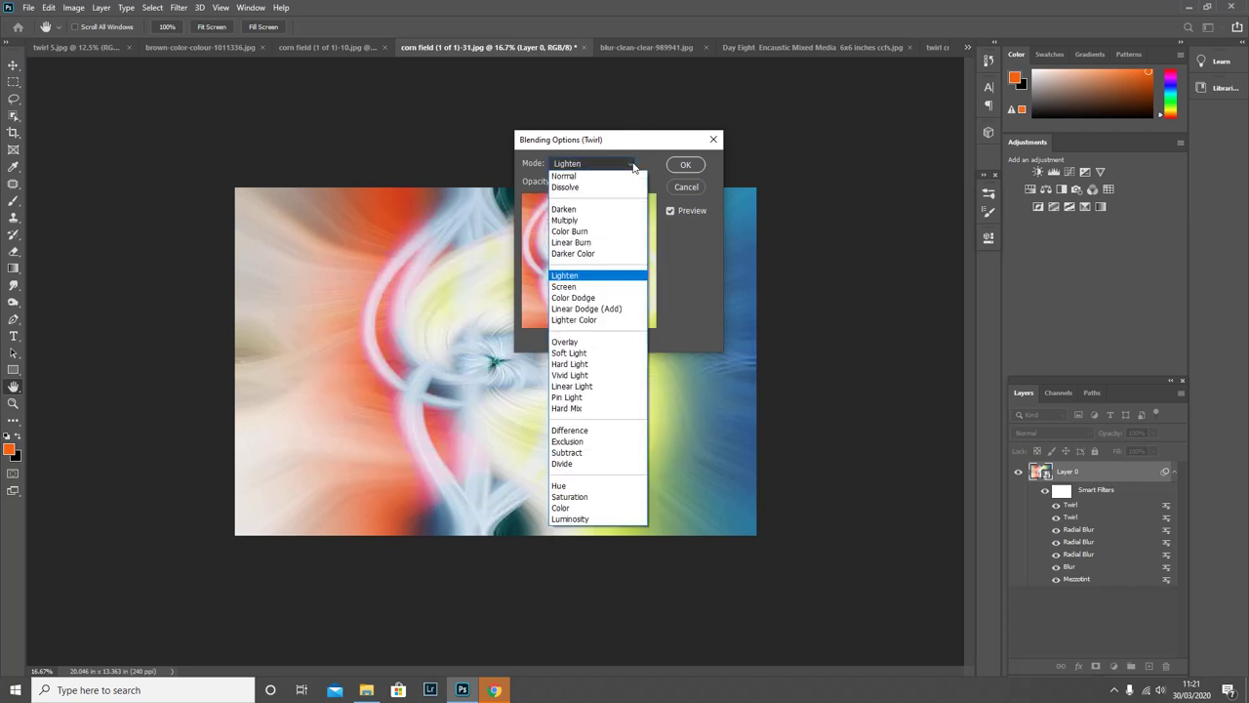
click(580, 343)
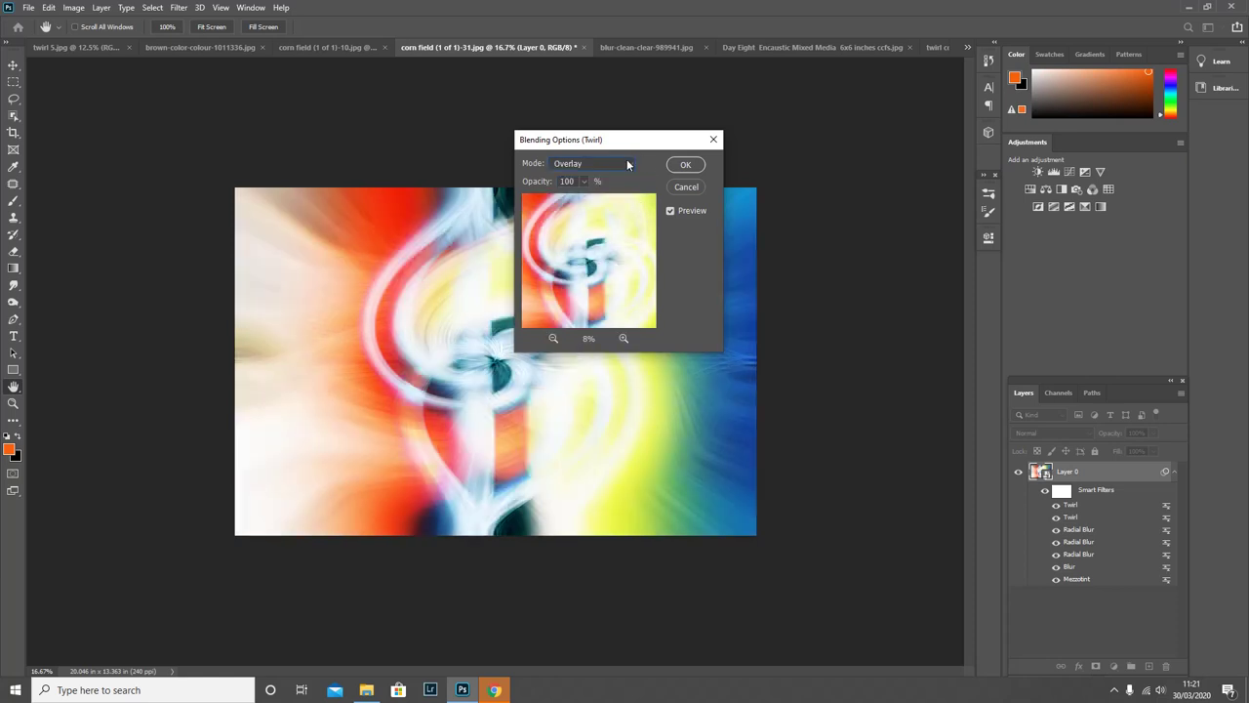
click(626, 164)
click(583, 356)
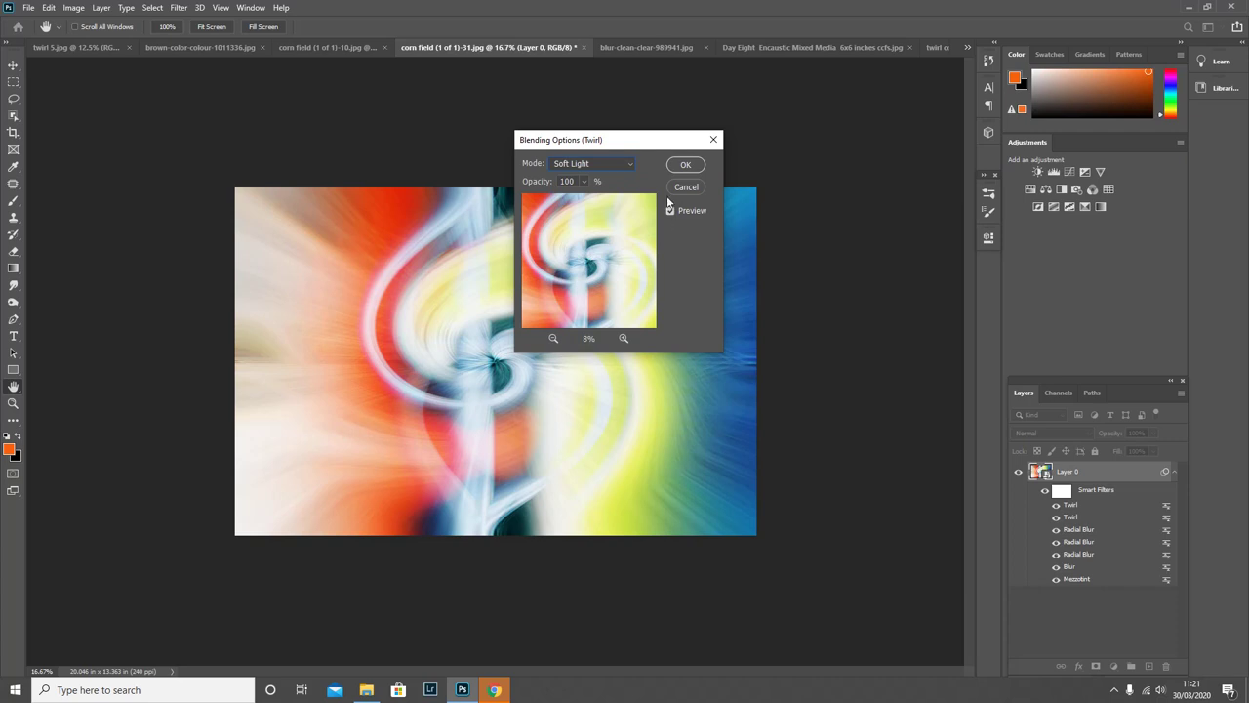
click(689, 165)
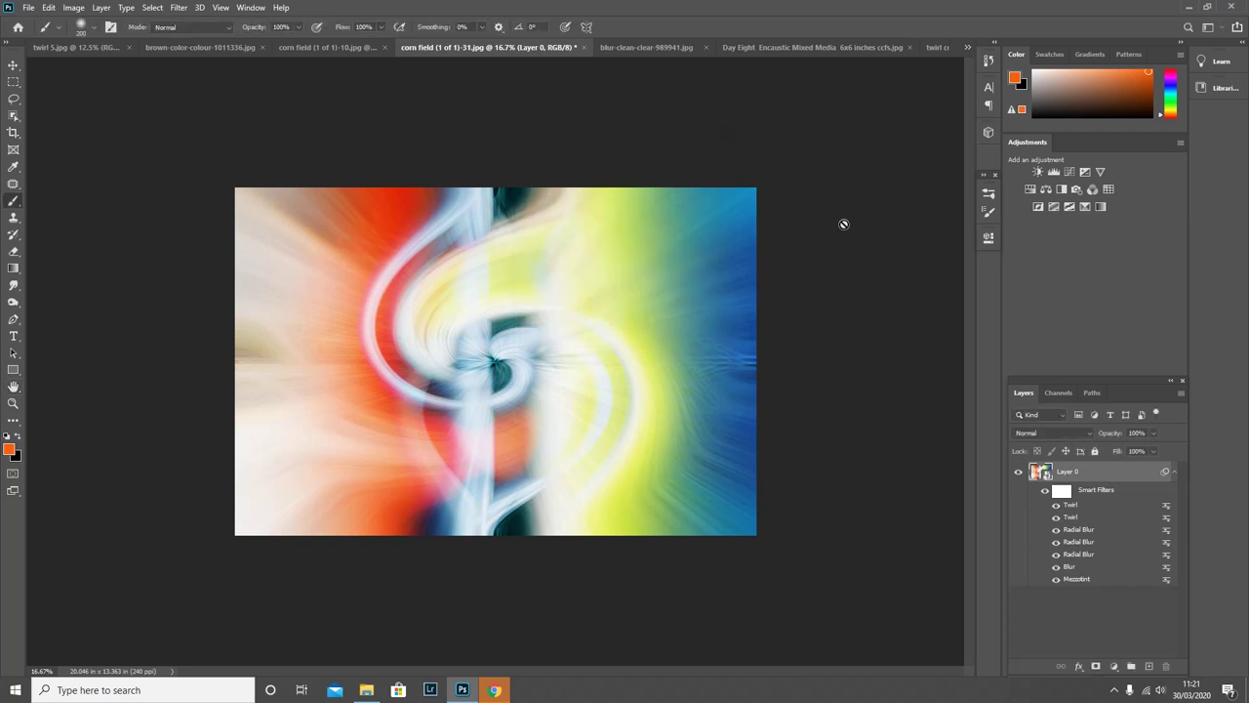
- Add a Hue/Saturation adjustment layer with hue -180, saturation +5 and lightness -13
click(1114, 665)
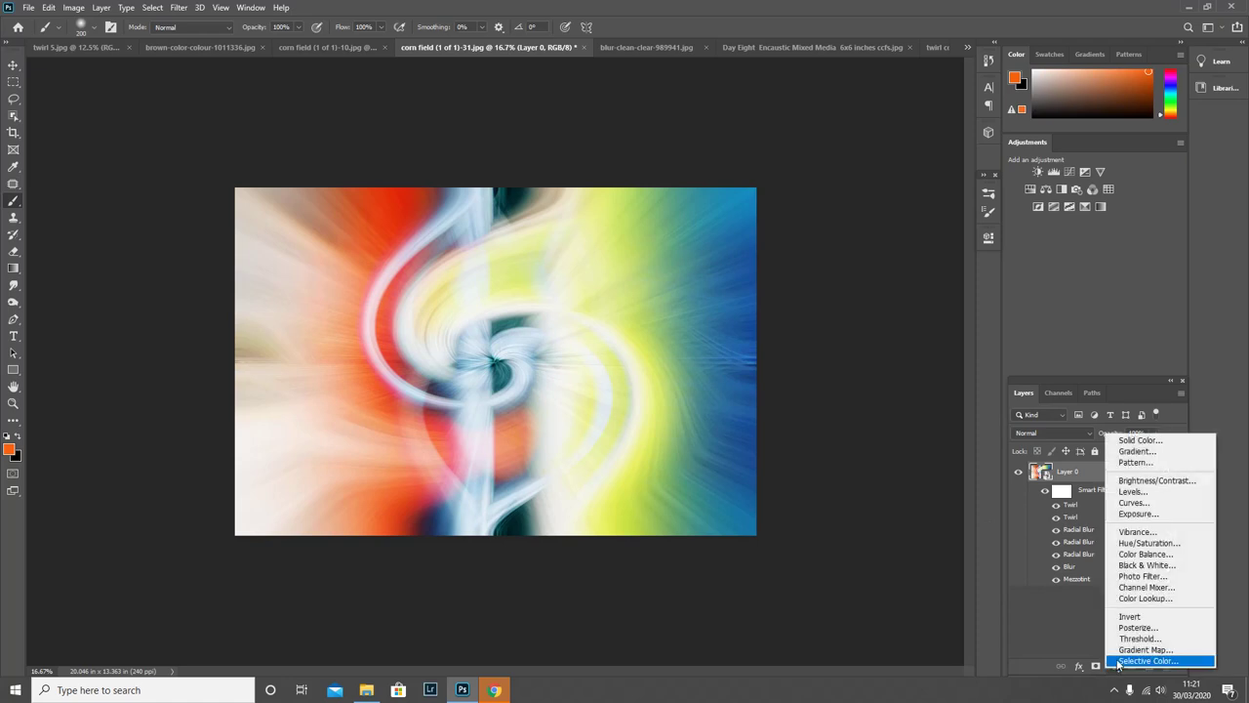
click(1147, 543)
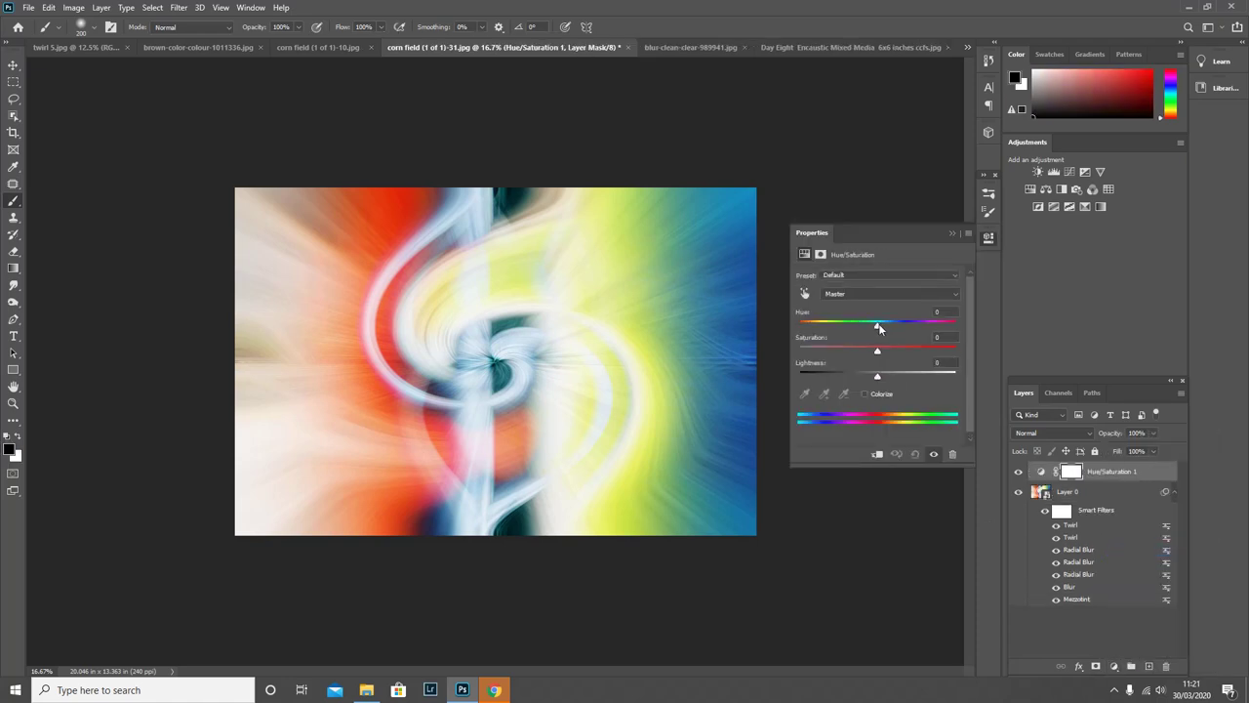
drag(879, 329, 796, 344)
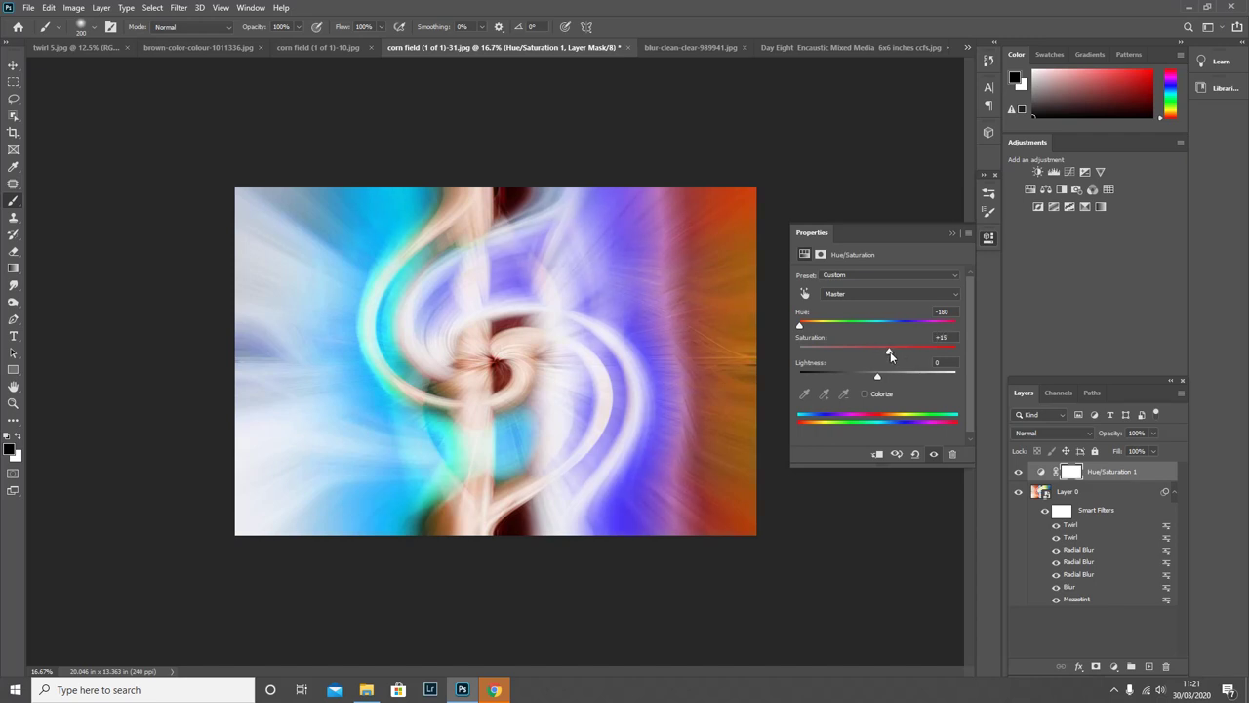
drag(890, 356, 868, 381)
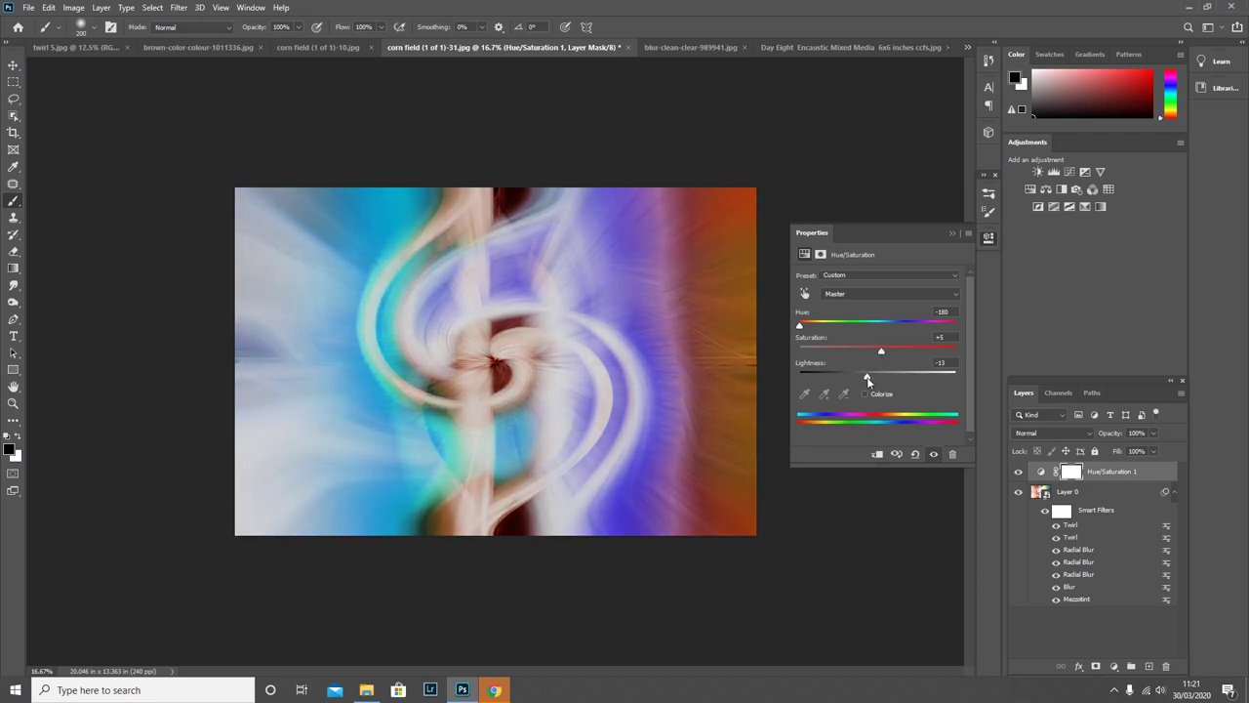
click(952, 233)
- Add a Levels adjustment layer with the black input level at 30 and the white input level at 224
click(1115, 666)
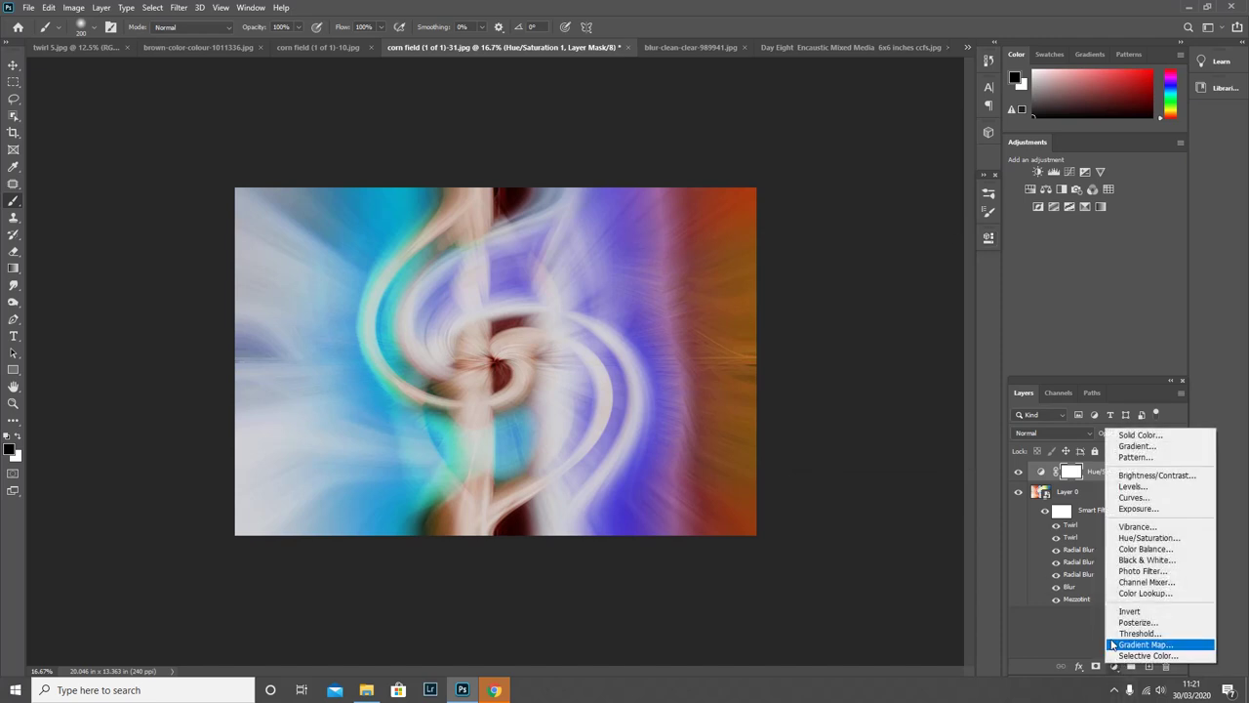
click(1132, 486)
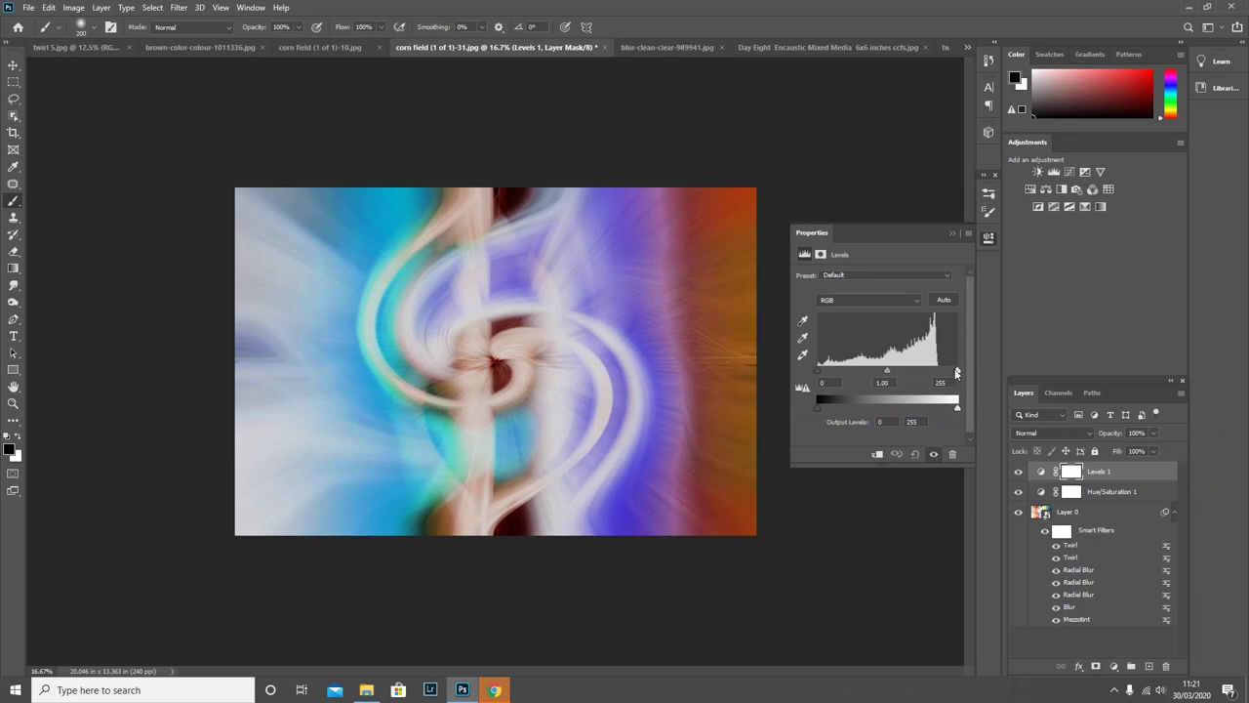
drag(956, 373, 942, 374)
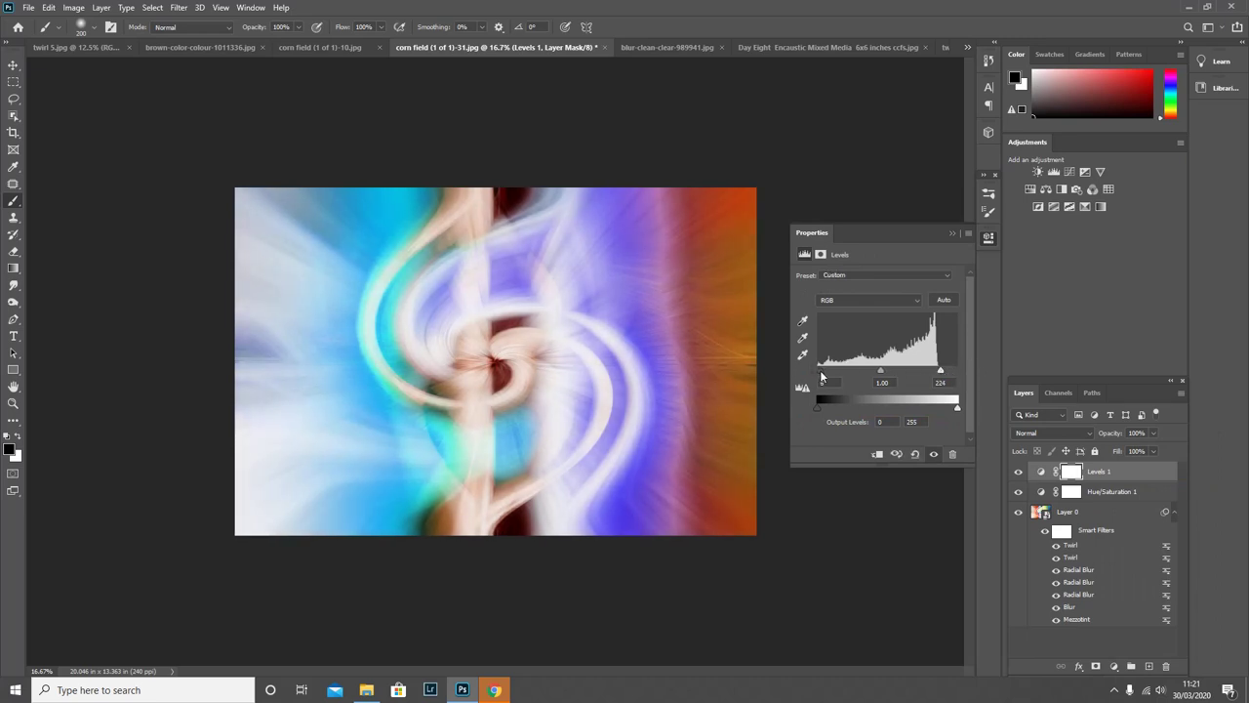
drag(822, 378, 836, 384)
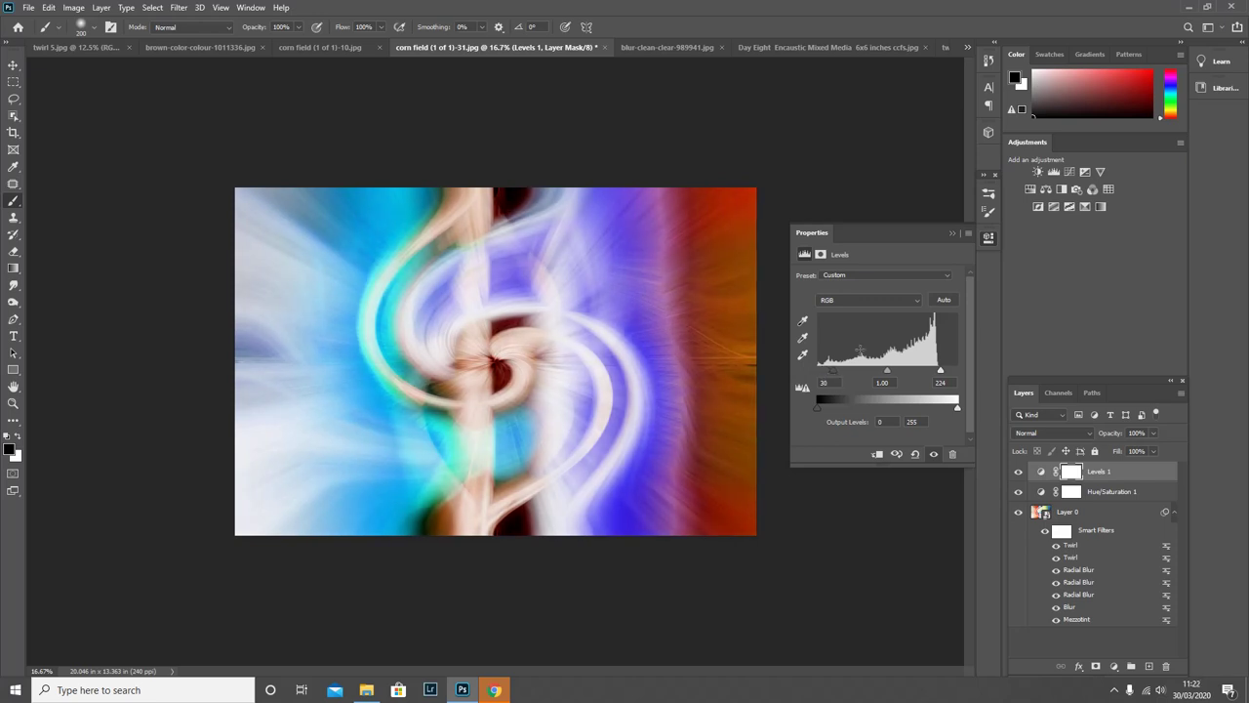
click(950, 233)
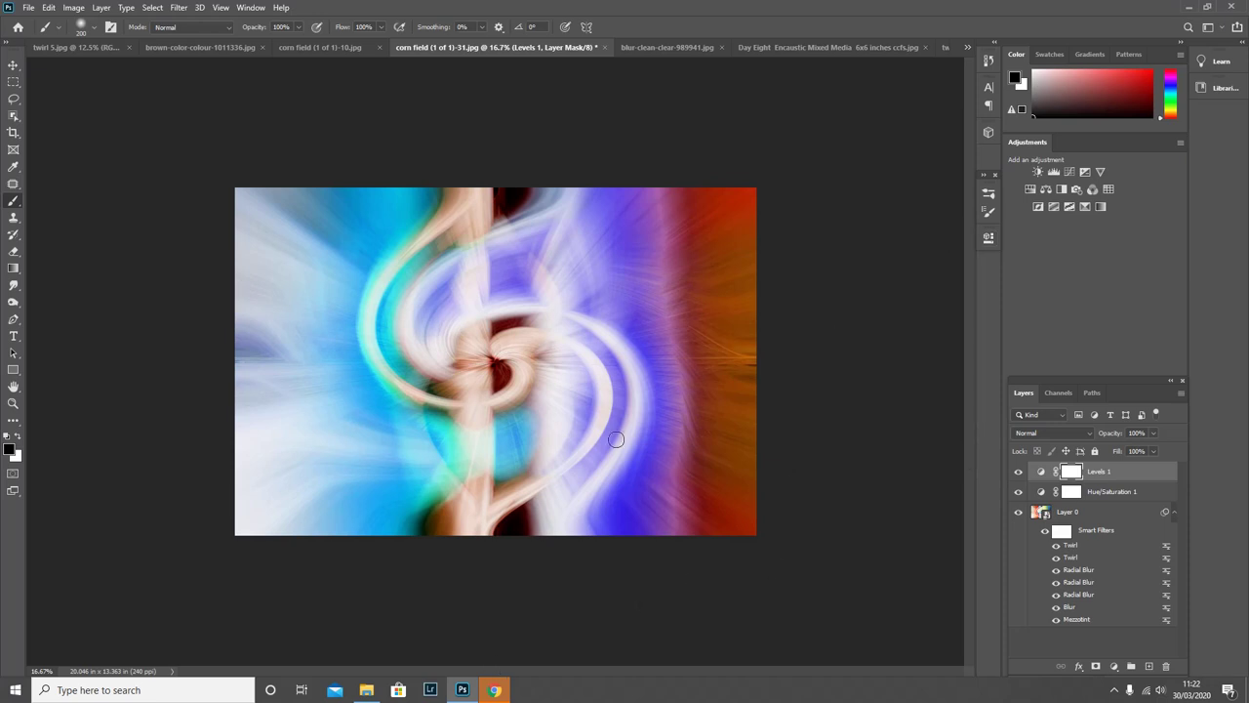
- Save the artwork as a JPEG named "twirl 8" in the TEXTURED BACKGROUNDS folder
click(29, 9)
click(66, 166)
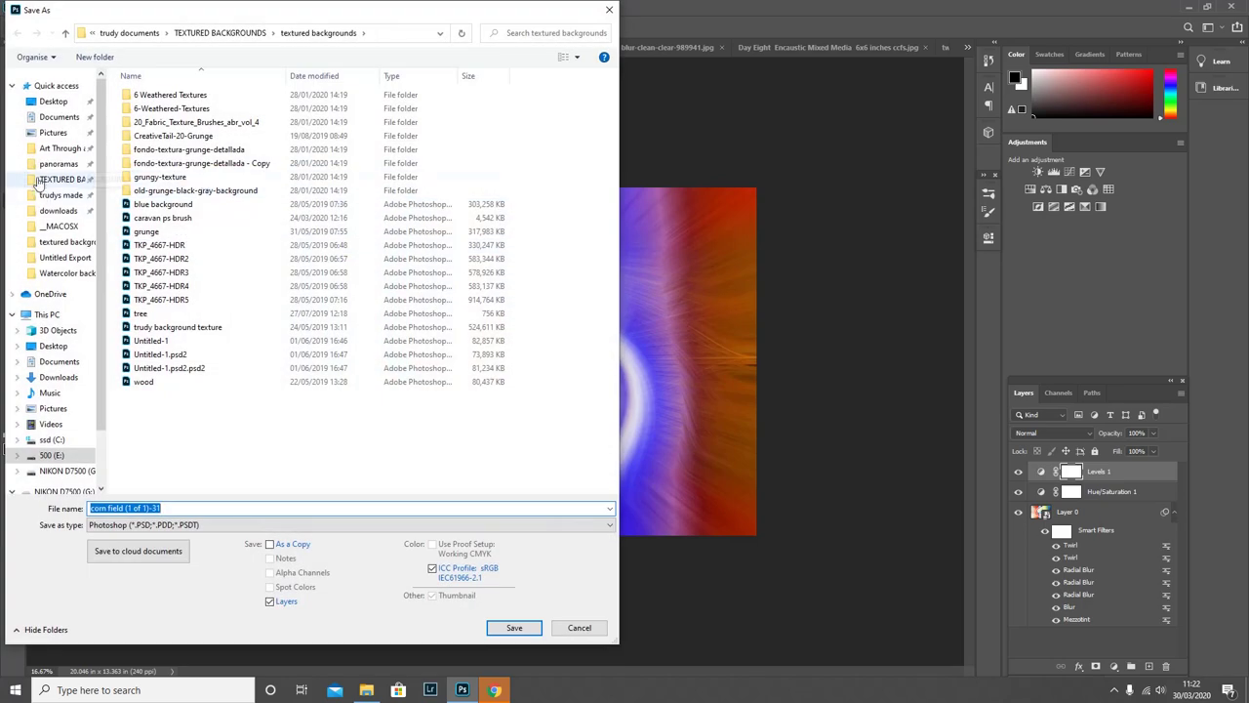
click(60, 178)
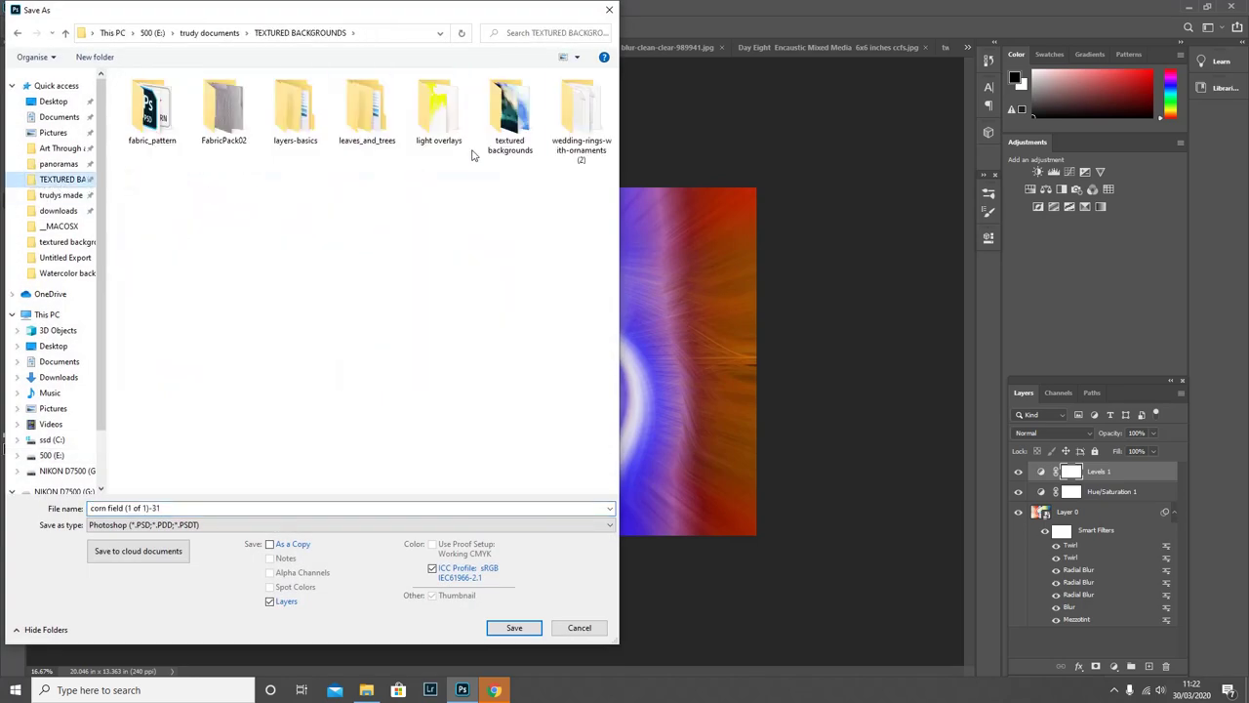
click(505, 115)
click(215, 524)
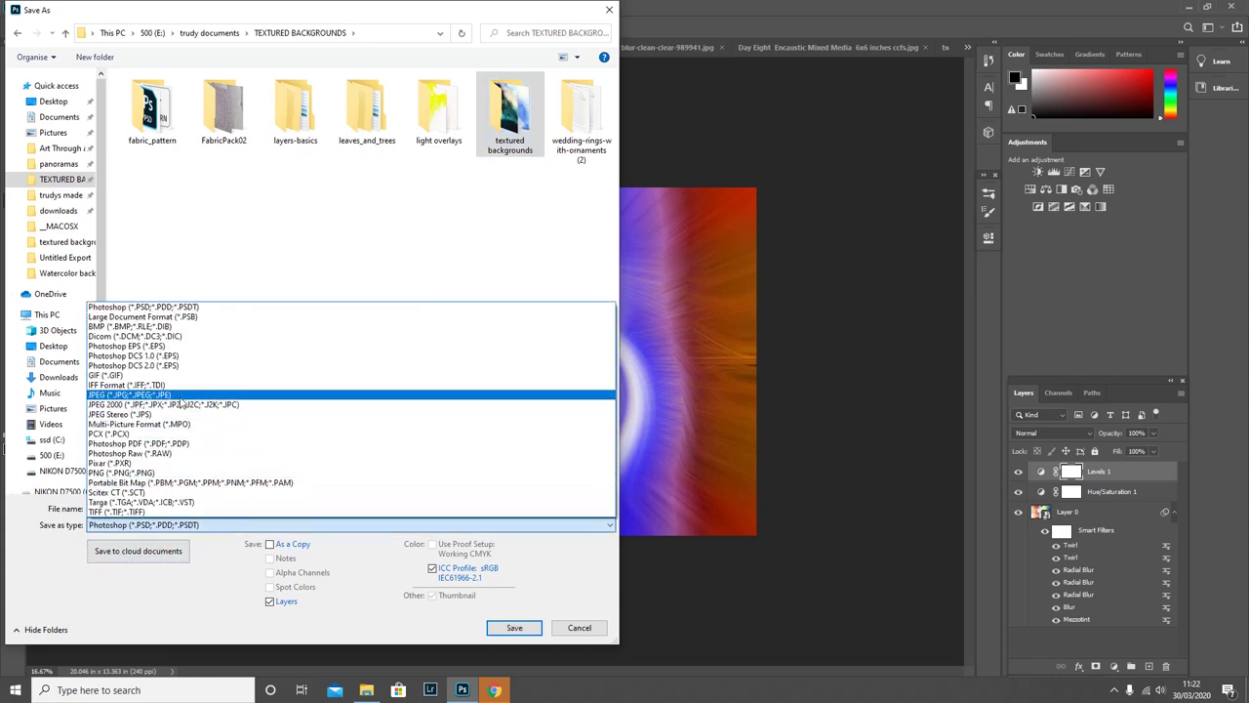
click(178, 394)
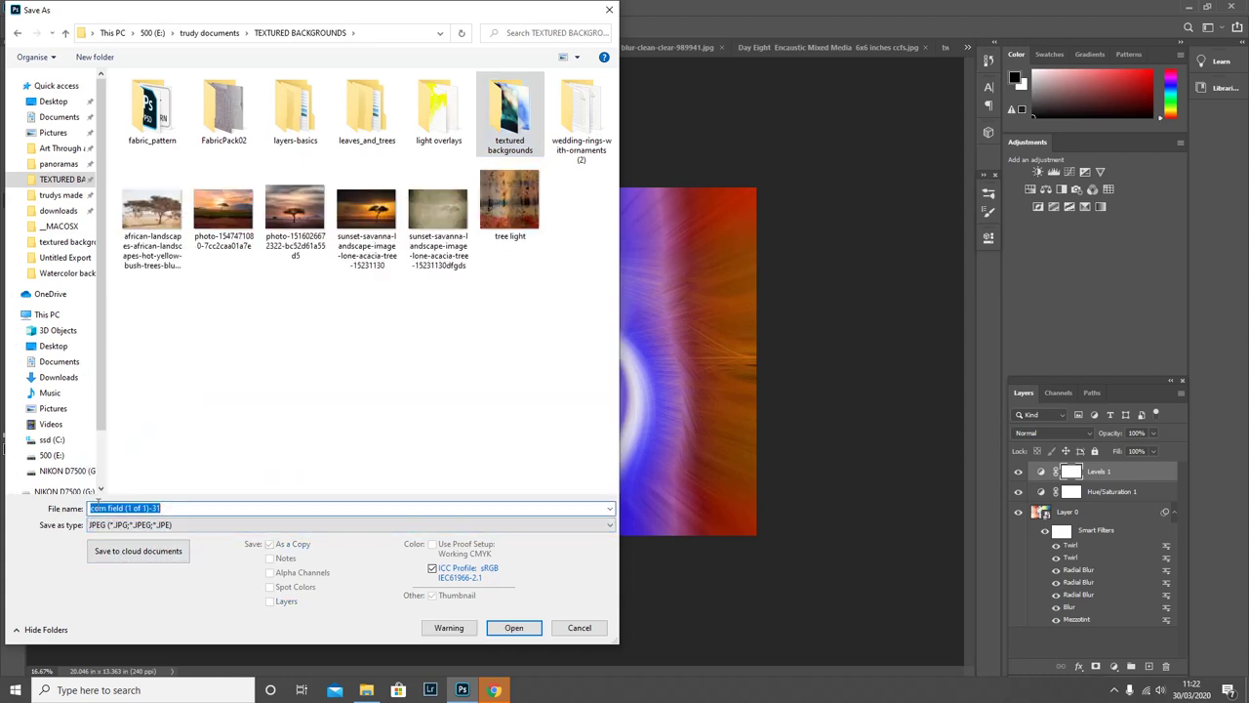
text(twir)
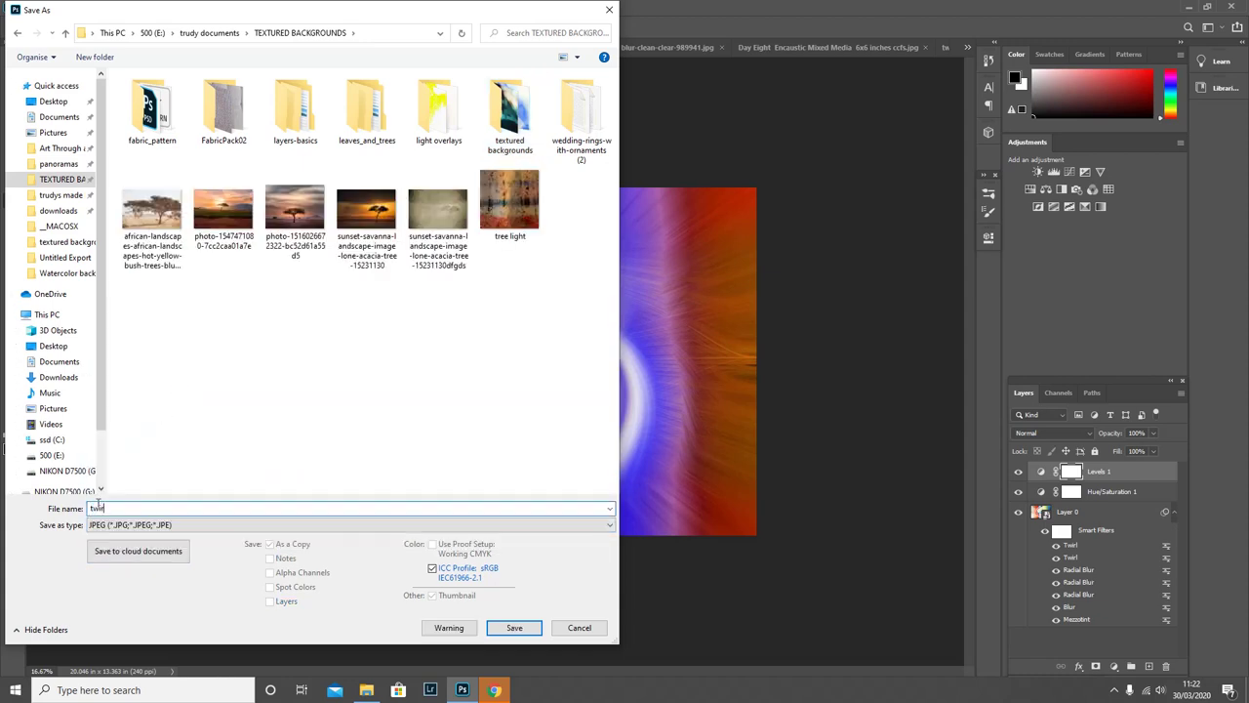
text(l 8)
click(514, 627)
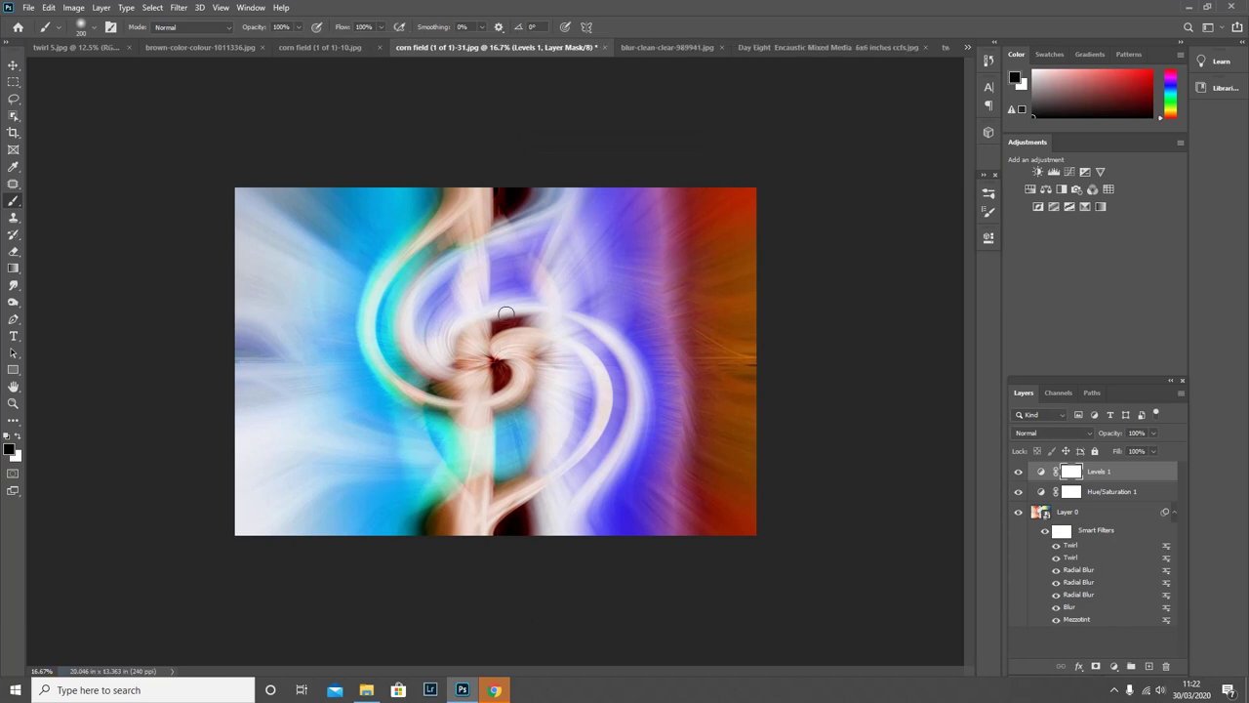
- Open the photo blea tarn sunrise-40 from the Untitled Export folder
click(27, 9)
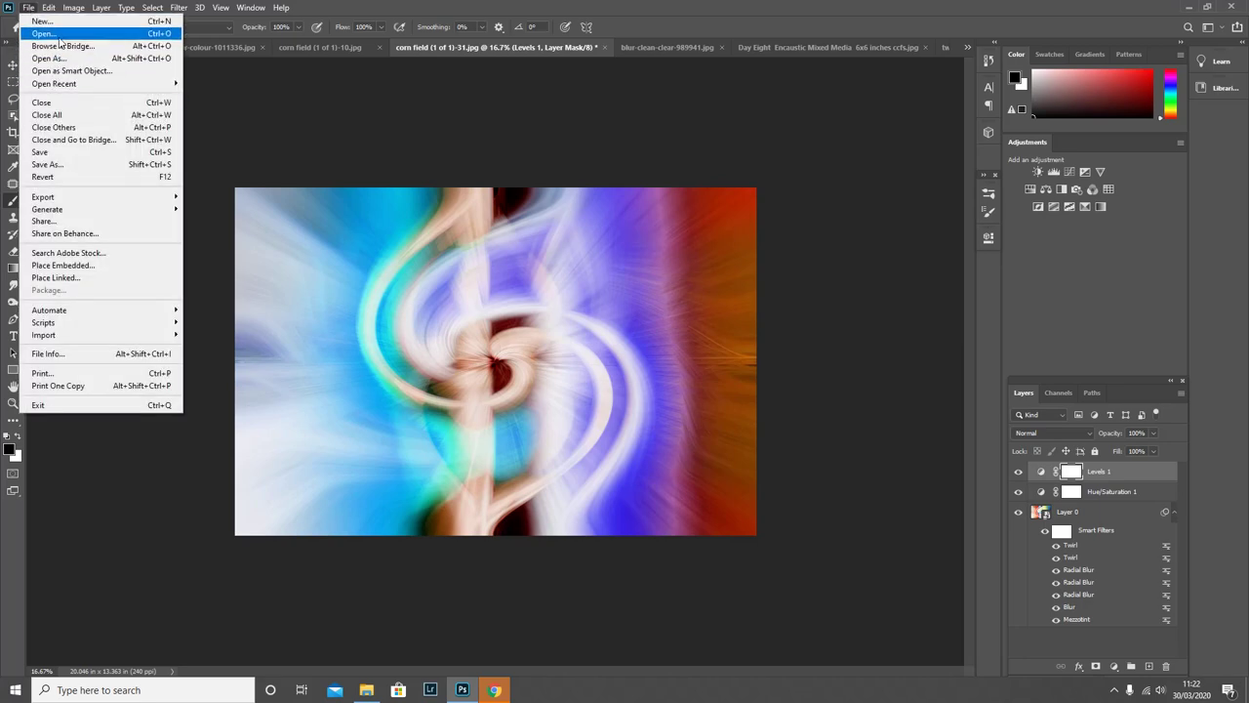
click(58, 37)
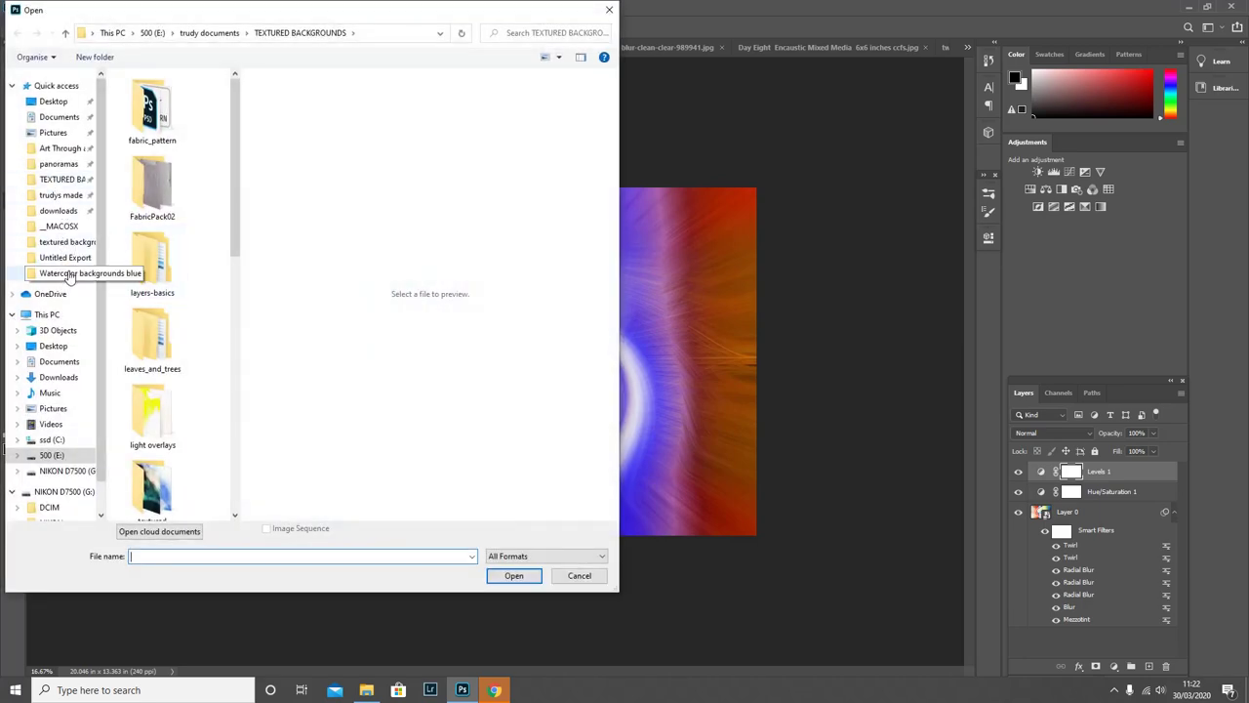
click(65, 256)
scroll(173, 316, down, 3)
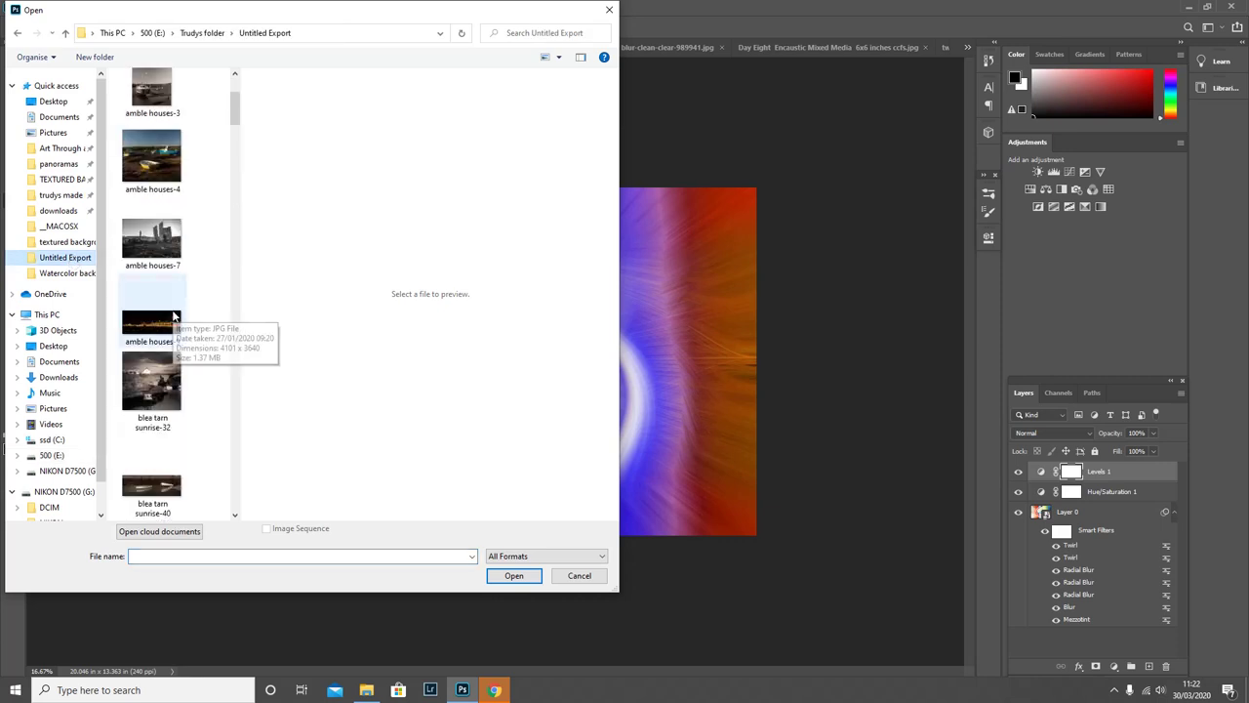
scroll(174, 315, down, 3)
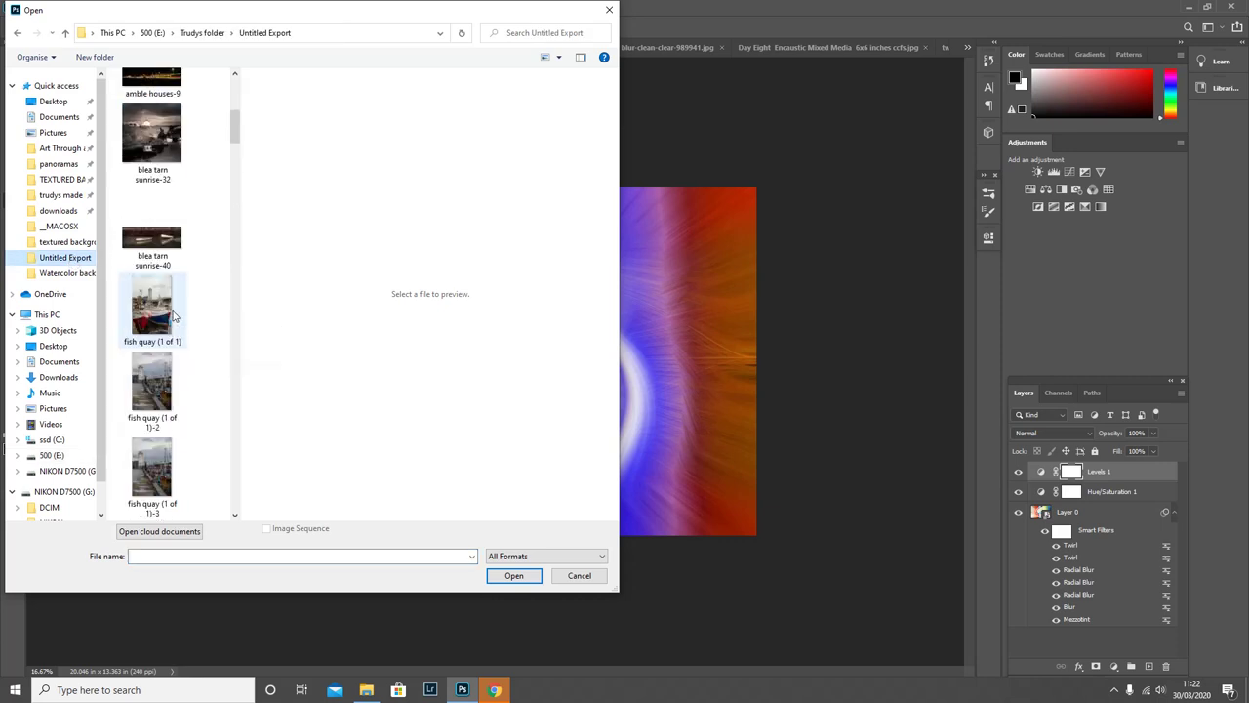
click(153, 245)
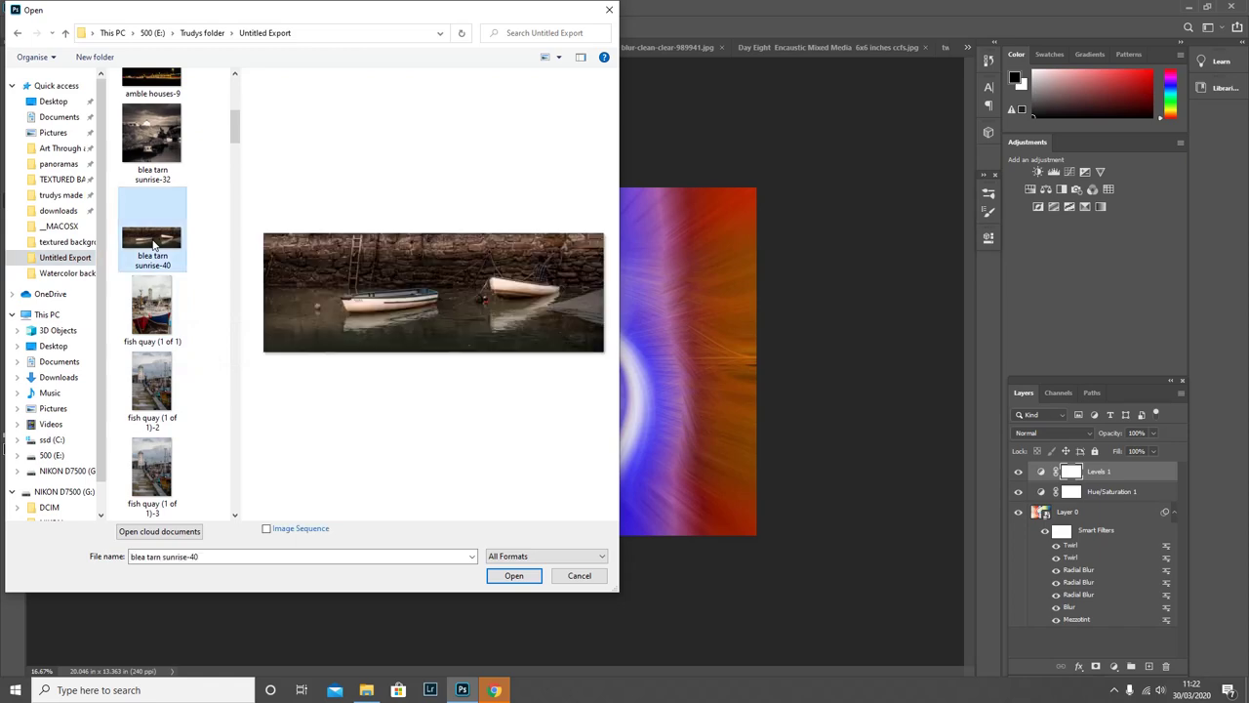
click(512, 576)
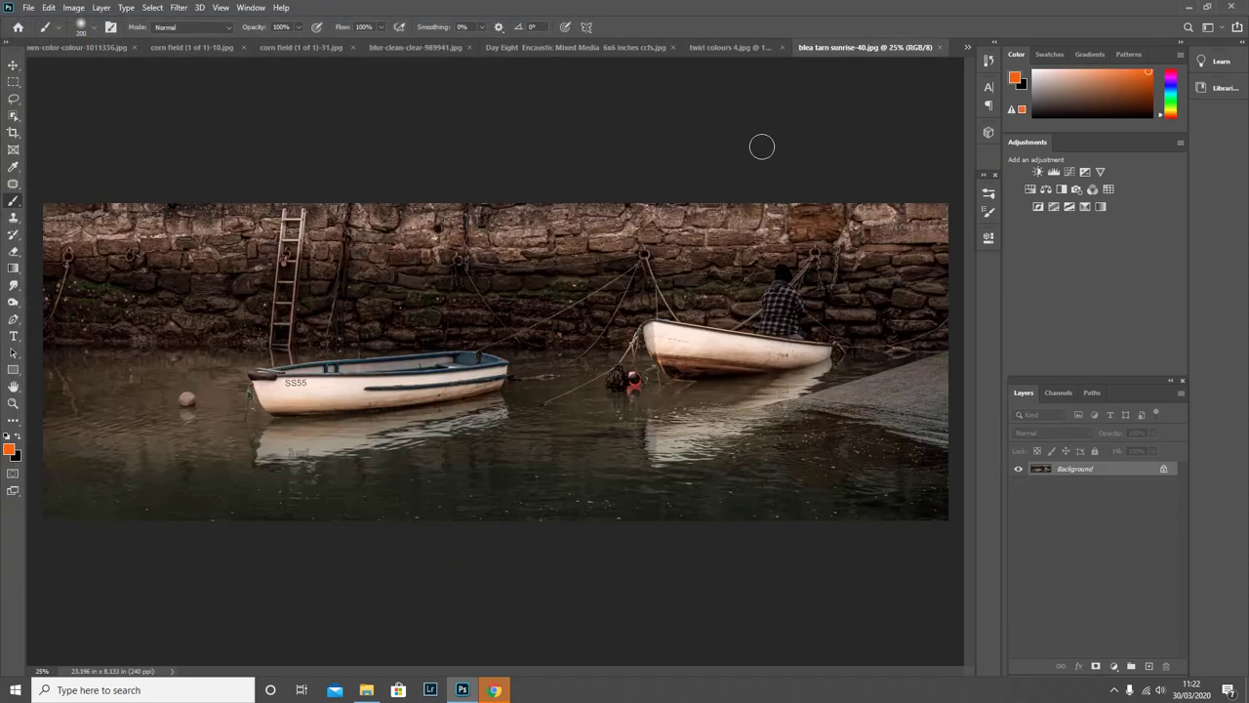
- Look through the open documents and return to the corn field (1 of 1)-31.jpg twirl artwork
click(711, 50)
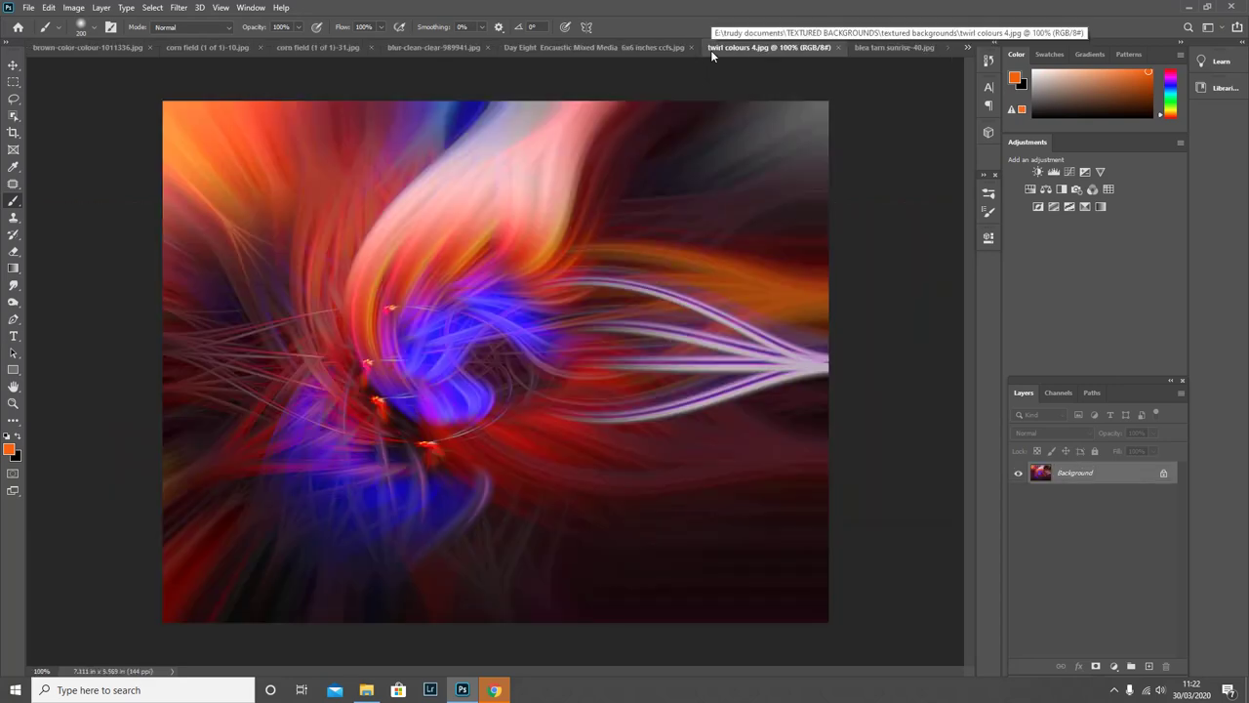
click(91, 43)
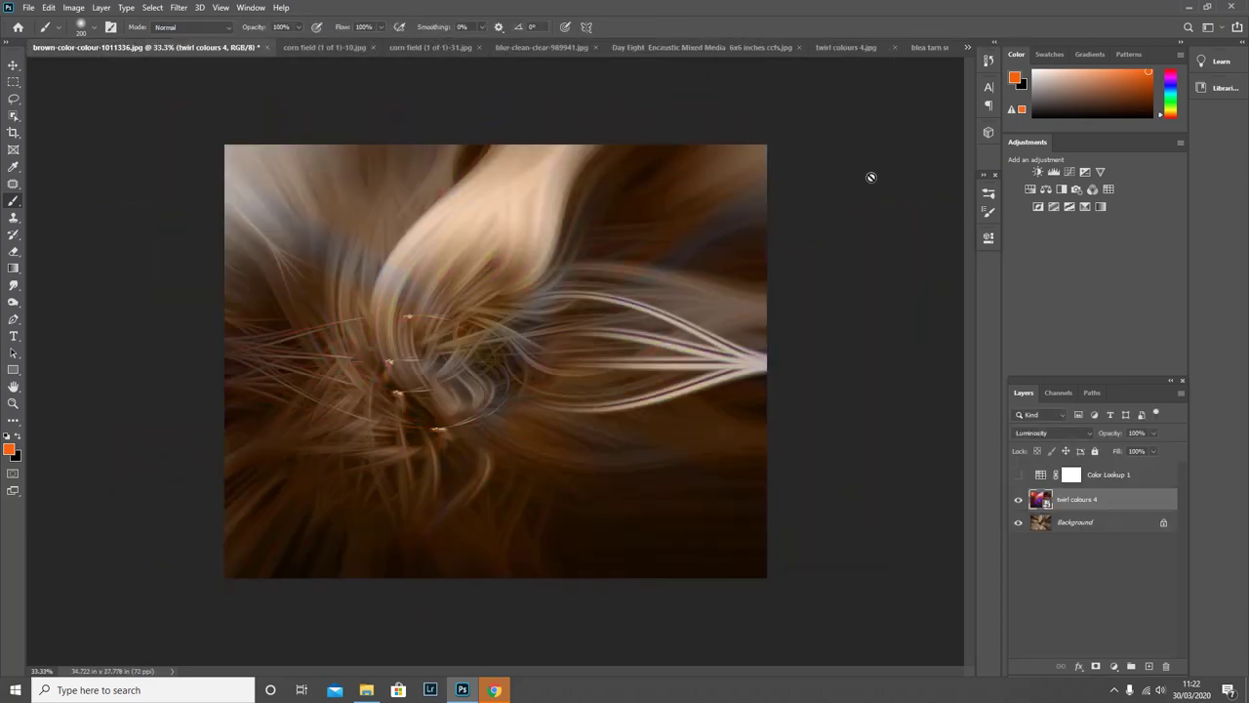
click(451, 47)
click(536, 45)
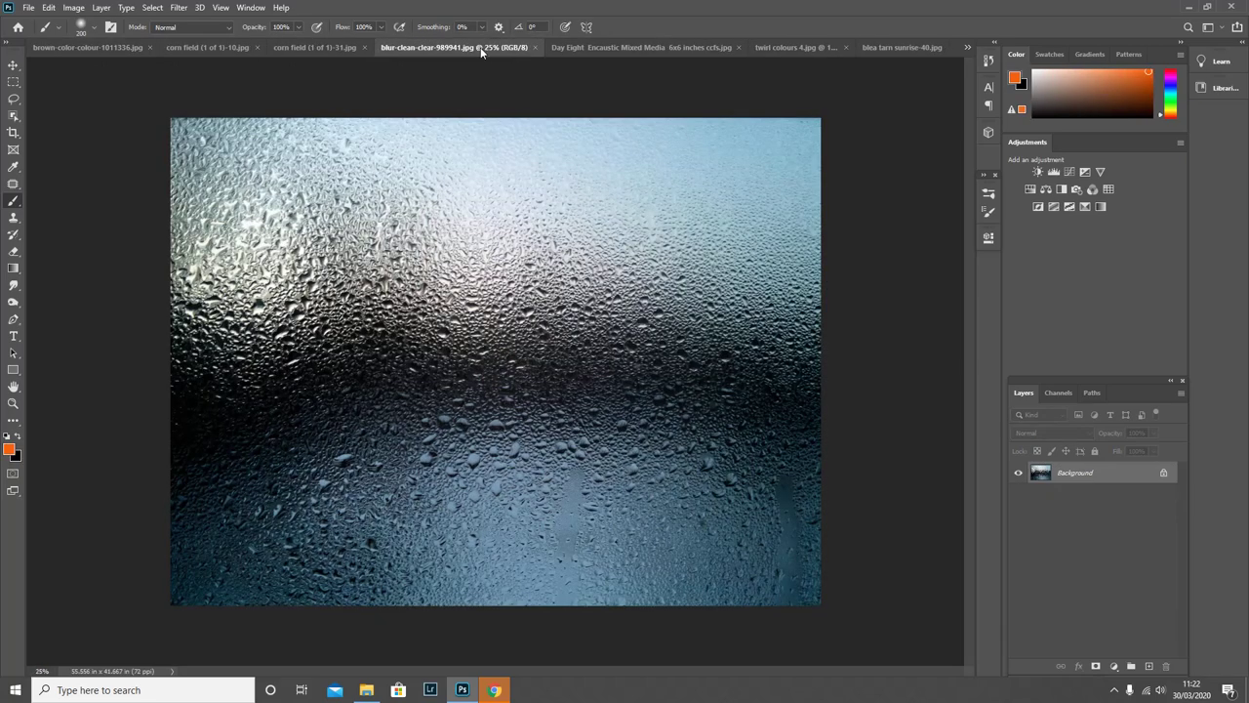
click(339, 45)
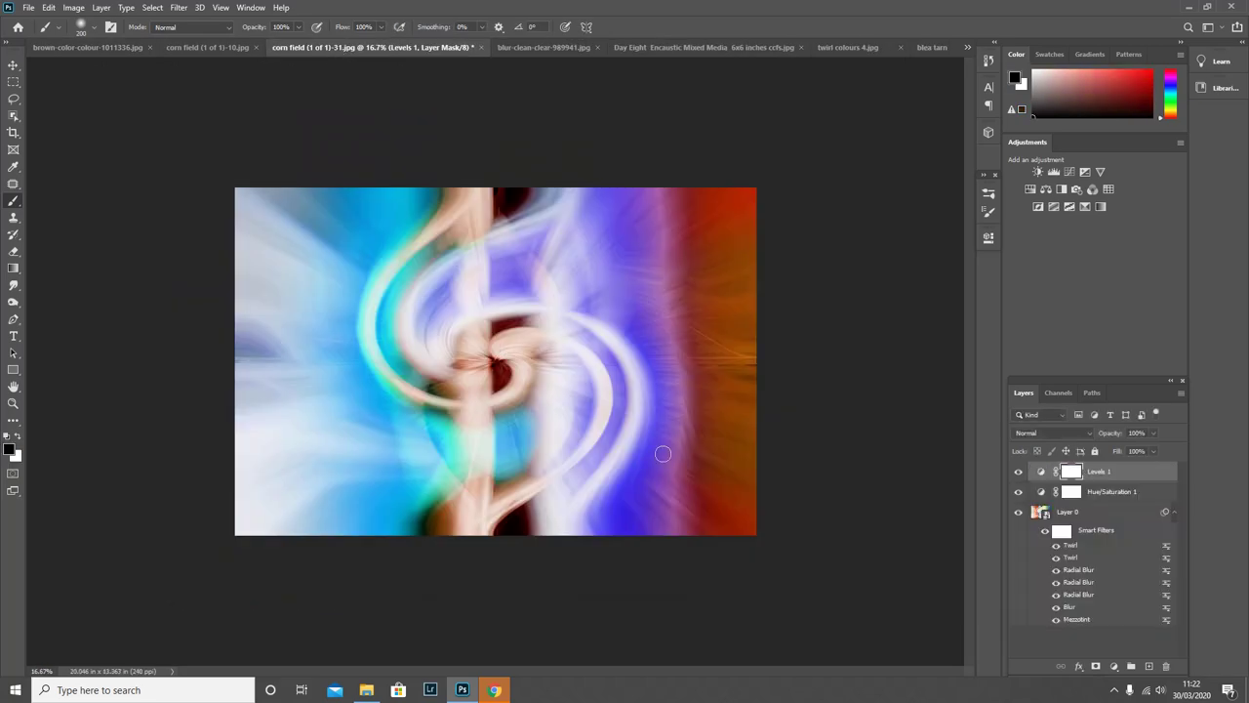
- Place blea tarn sunrise-40 from the Untitled Export folder onto the twirl artwork, scaled to 164.29% so it covers the canvas height
click(366, 690)
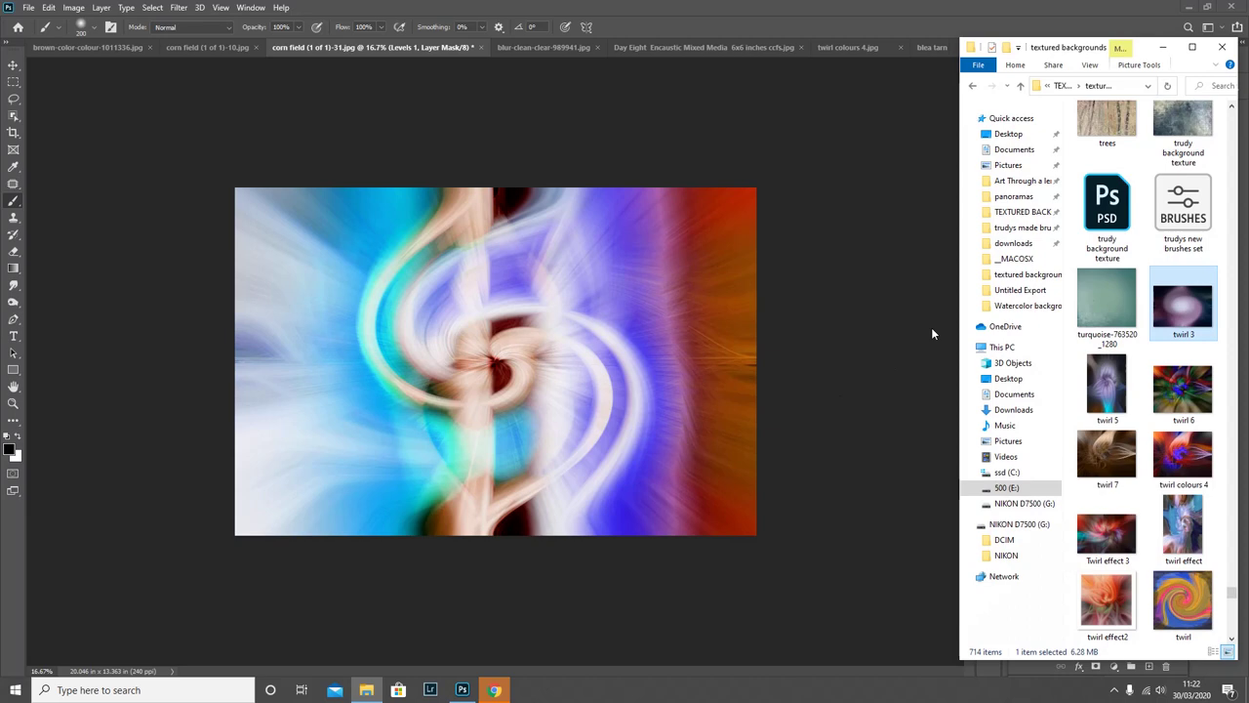
click(1035, 292)
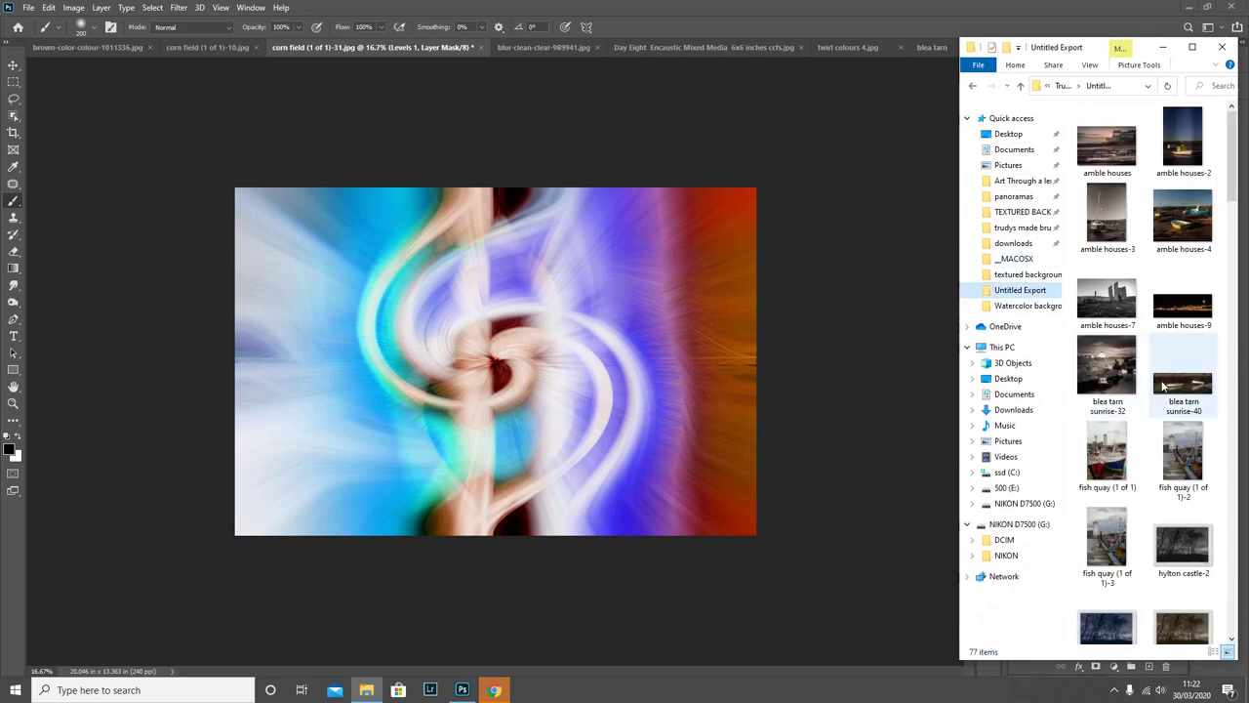
drag(1178, 386, 456, 370)
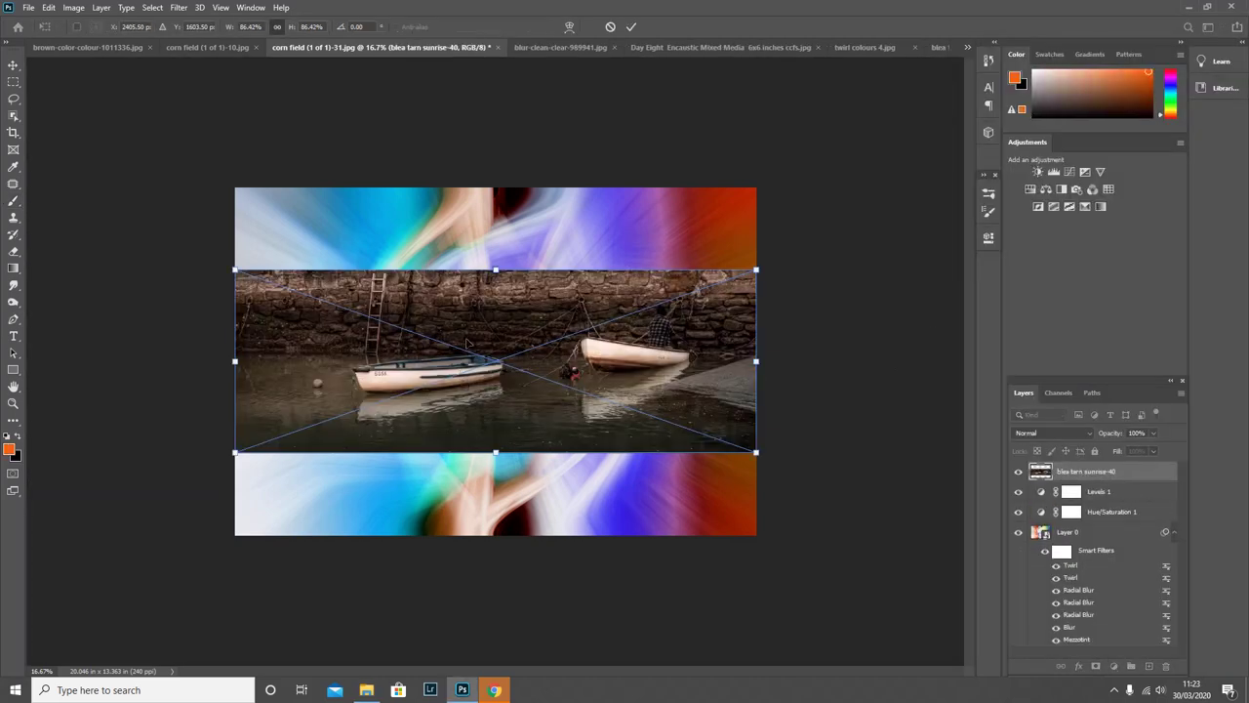
drag(498, 265, 496, 188)
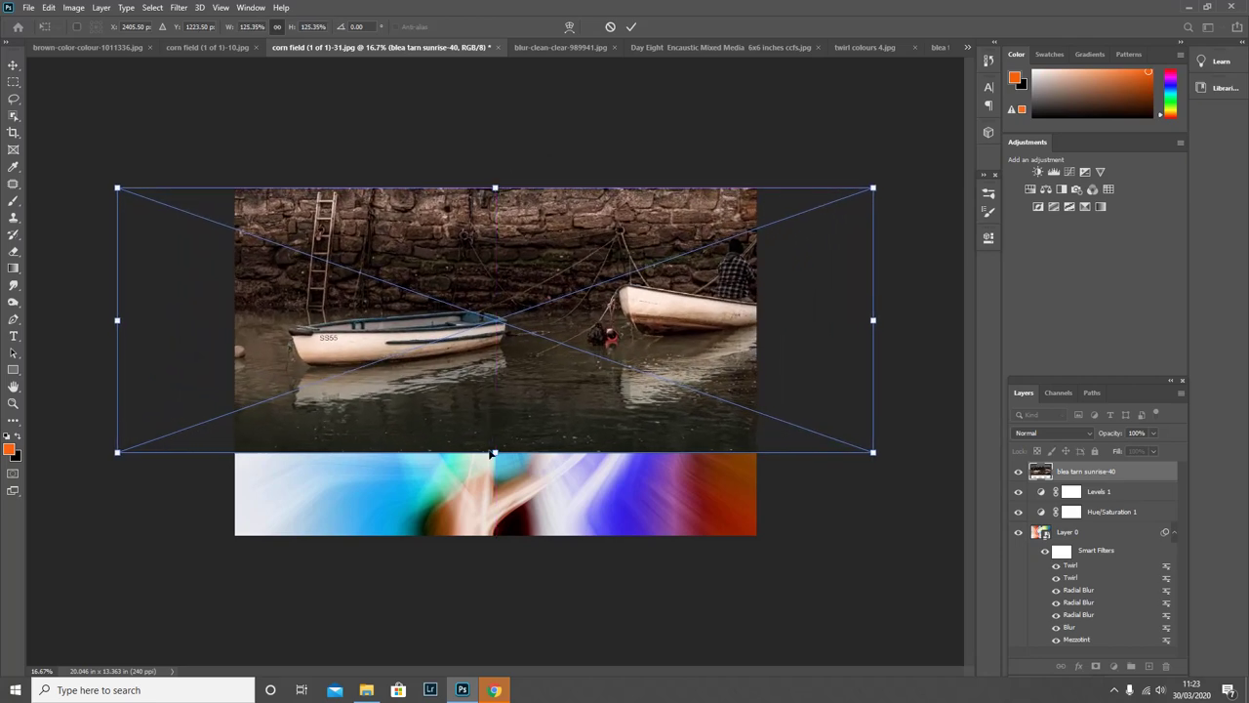
drag(494, 452, 574, 454)
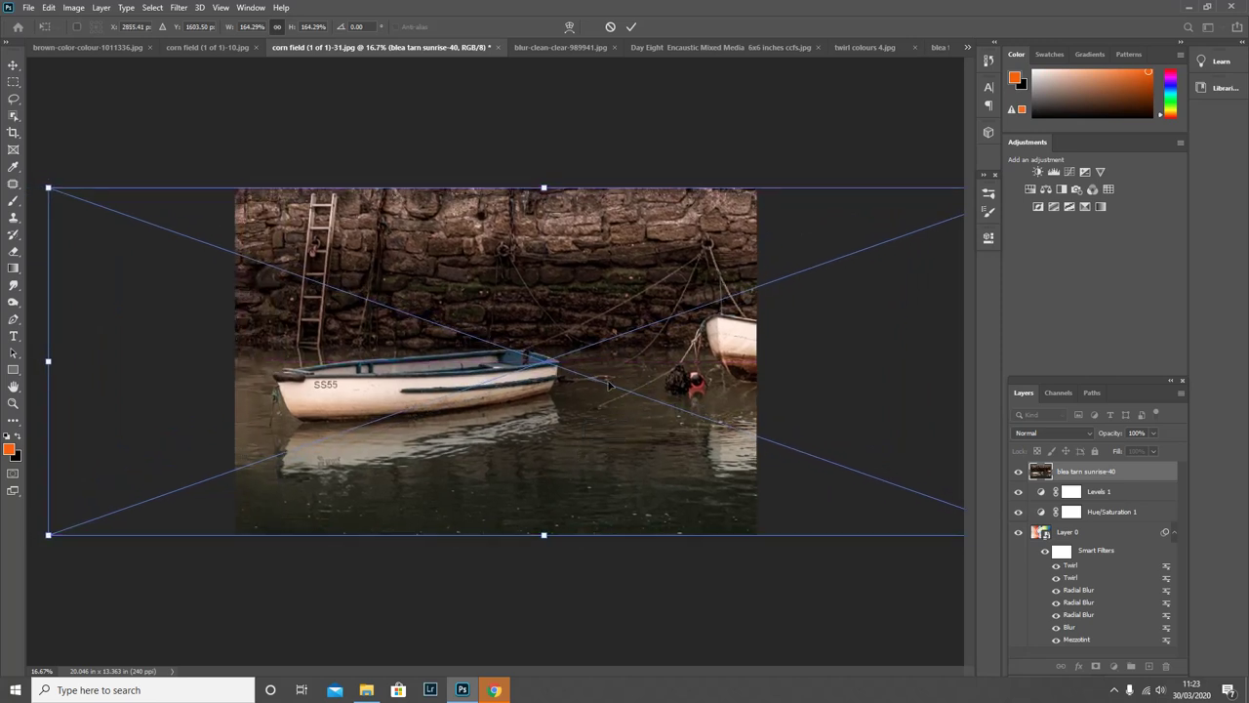
click(632, 26)
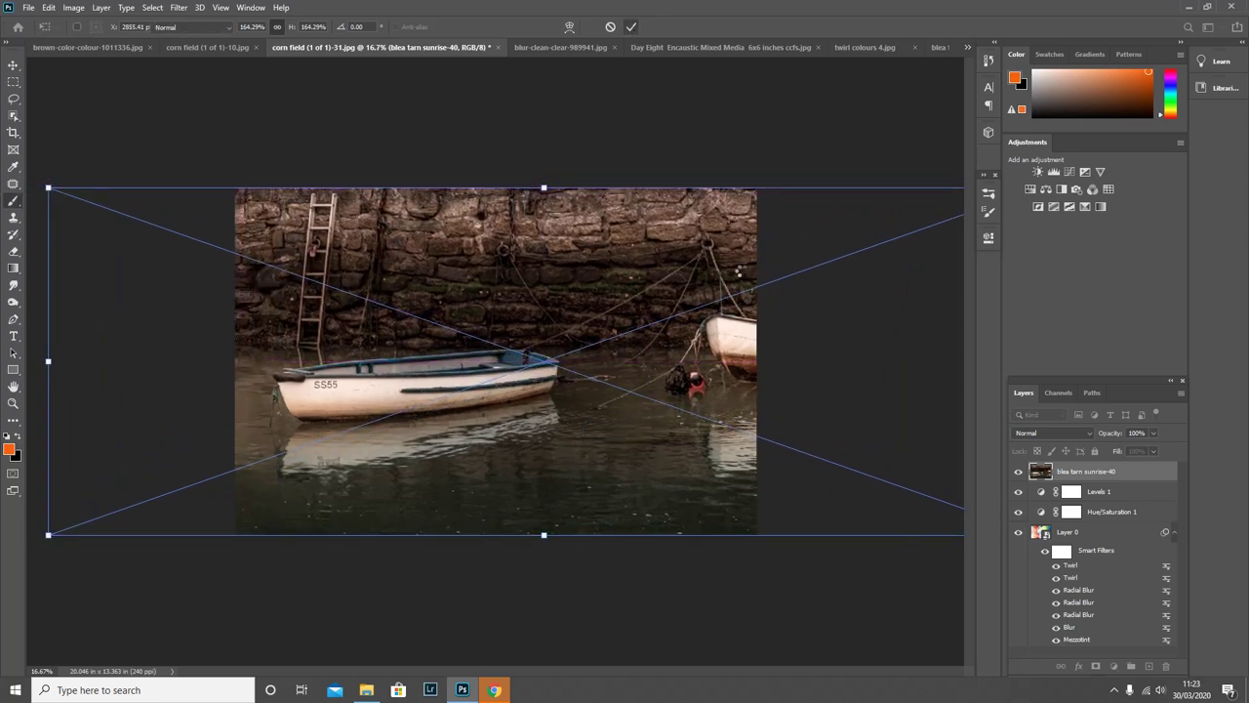
- Try blend modes such as Color Burn, Color Dodge, Hard Light, Linear Light, Exclusion and Overlay on the boat photo layer, and apply Darker Color
click(1052, 431)
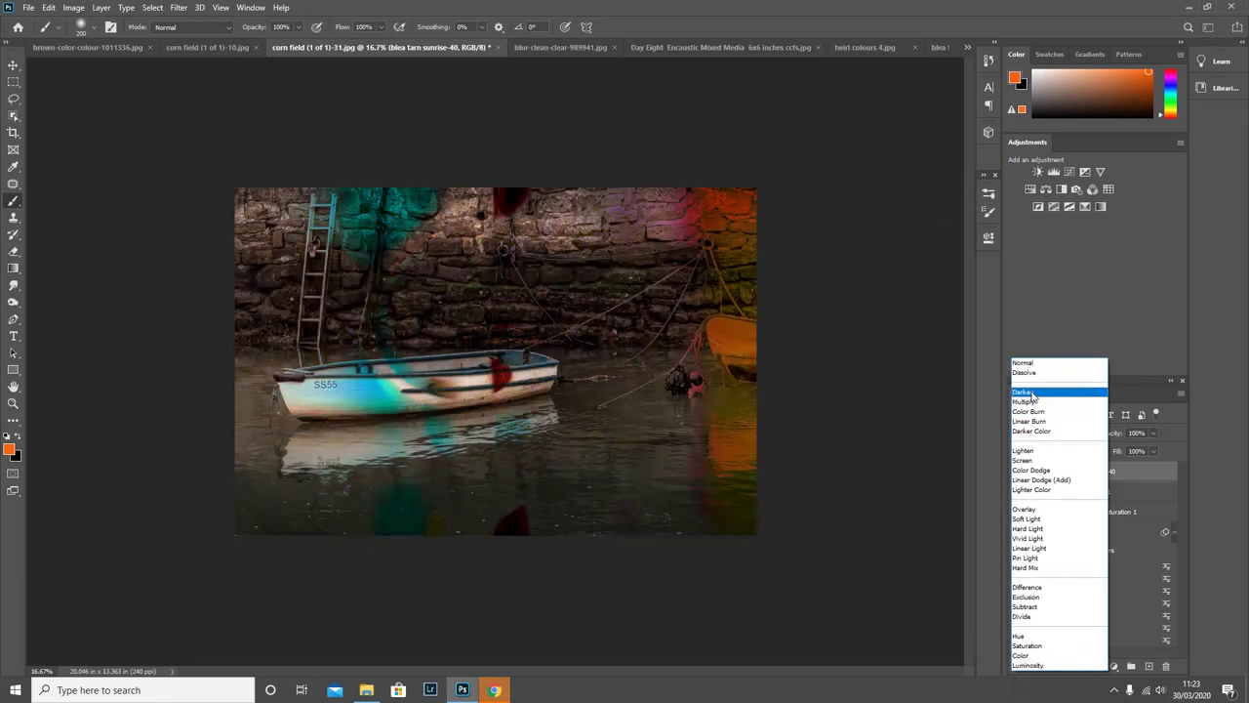
click(1035, 395)
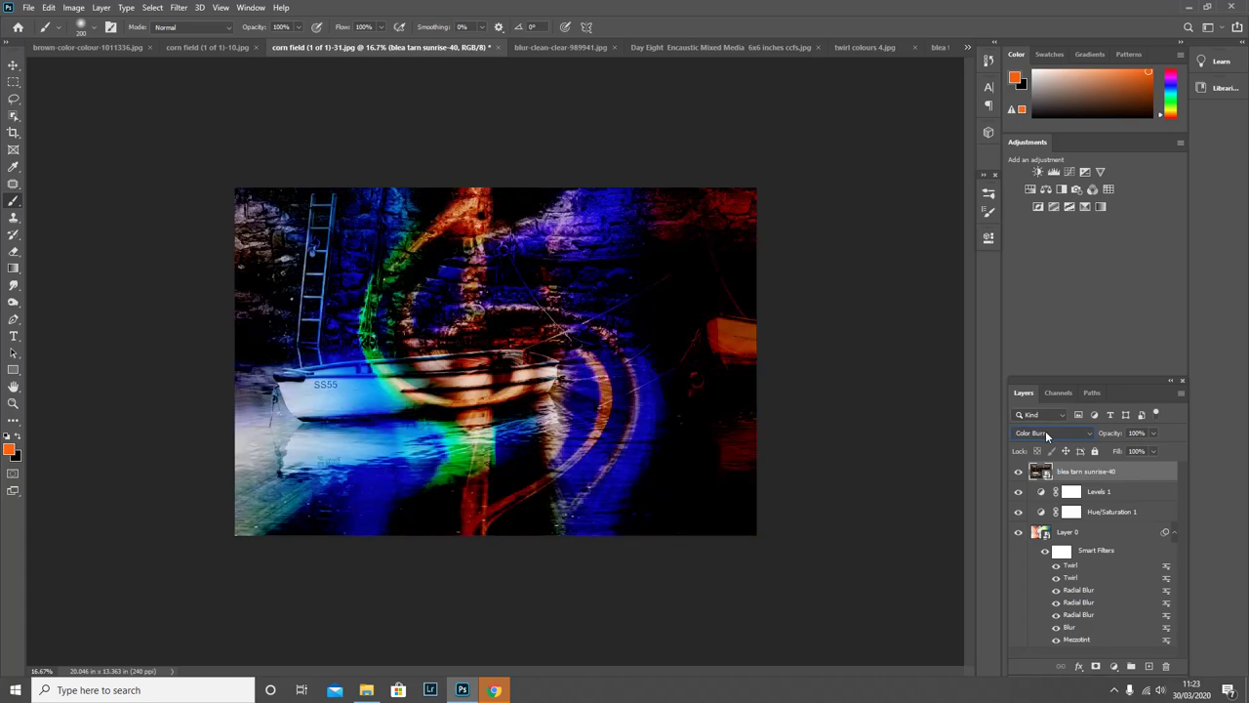
scroll(1047, 437, down, 1)
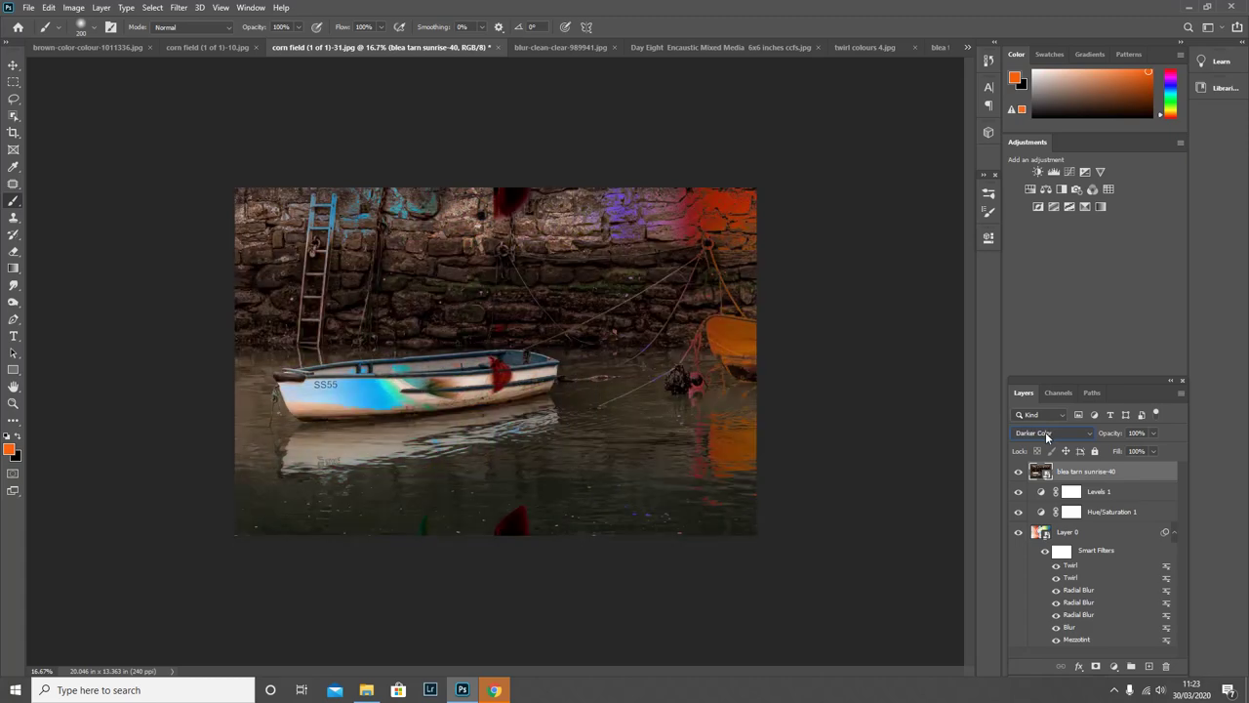
scroll(1047, 437, down, 1)
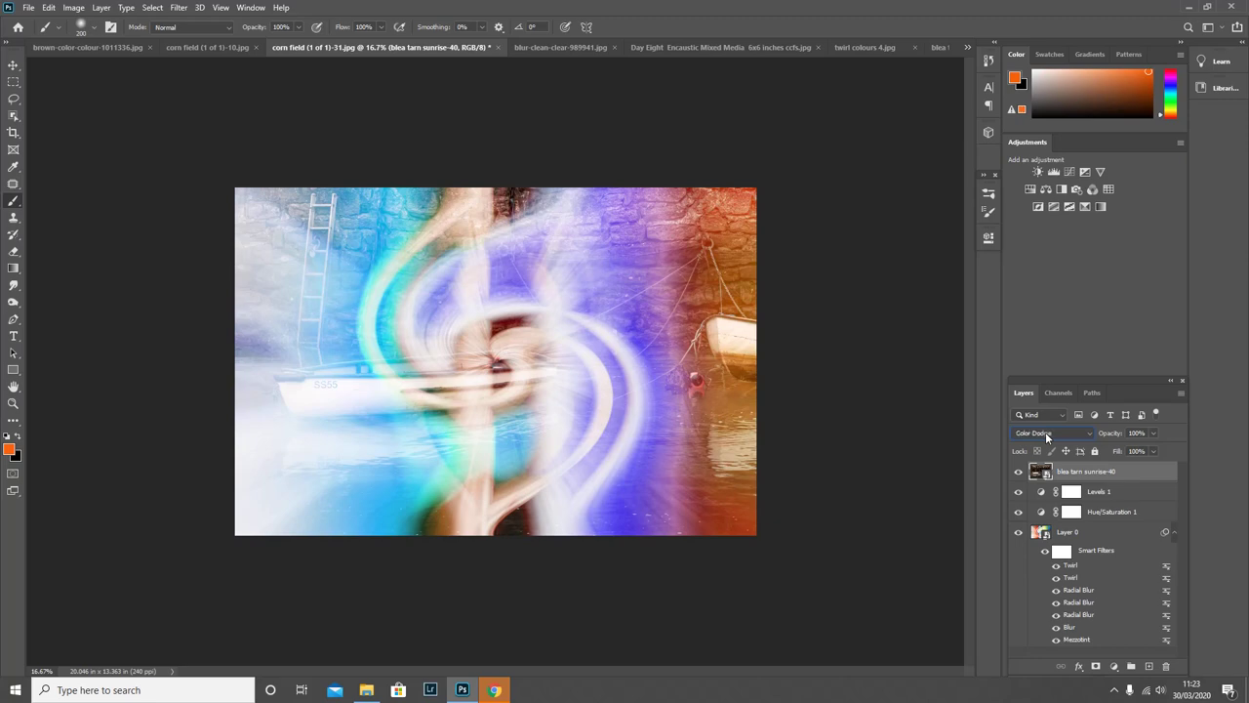
scroll(1045, 431, down, 1)
scroll(1045, 431, down, 1)
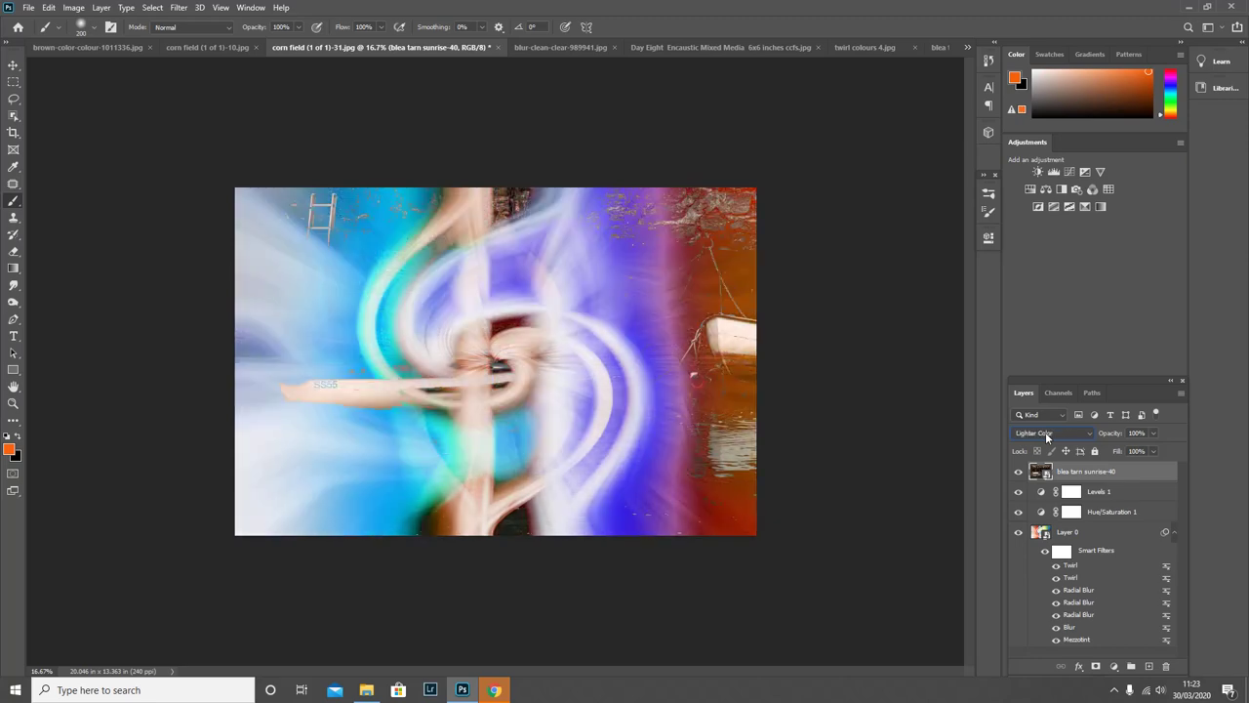
scroll(1045, 431, down, 1)
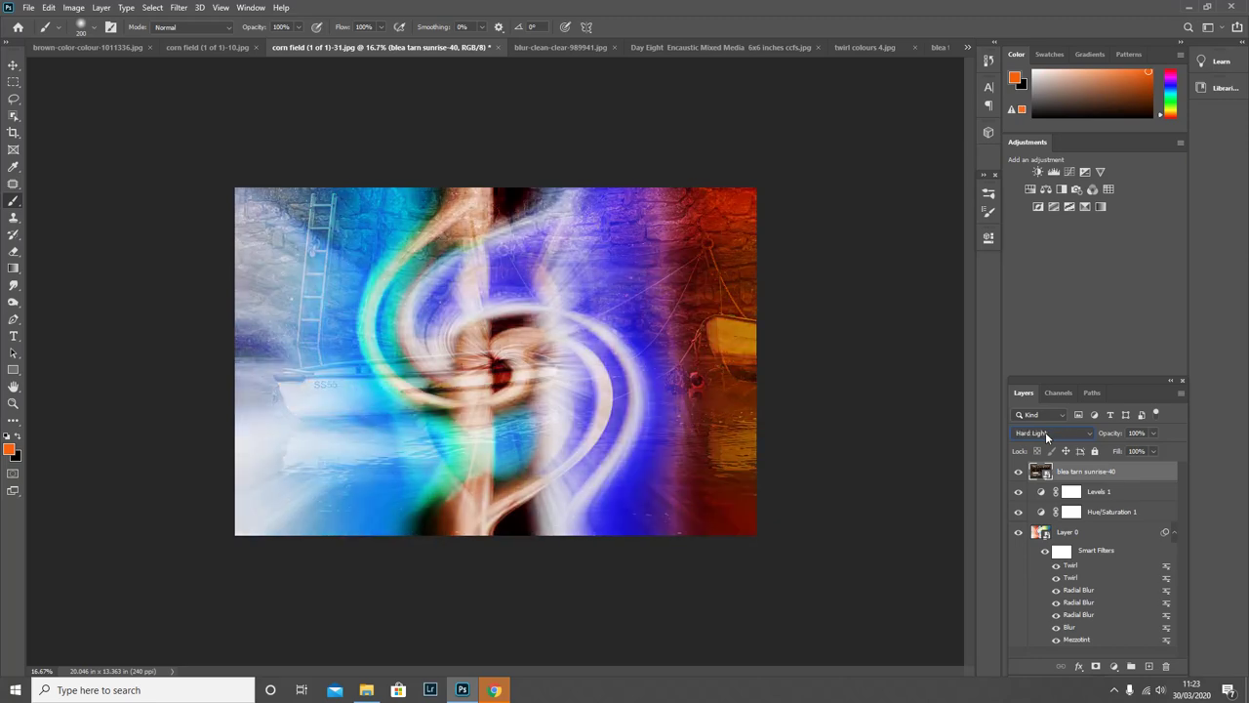
scroll(1045, 431, down, 2)
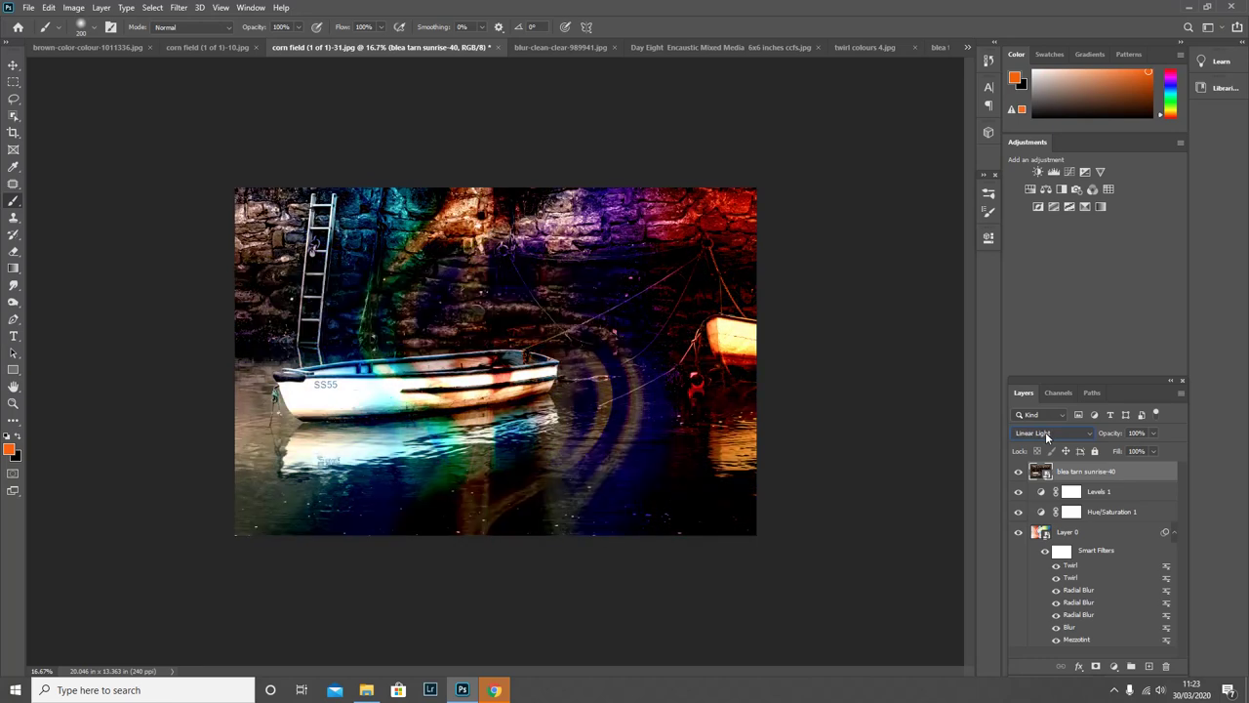
scroll(1046, 432, down, 3)
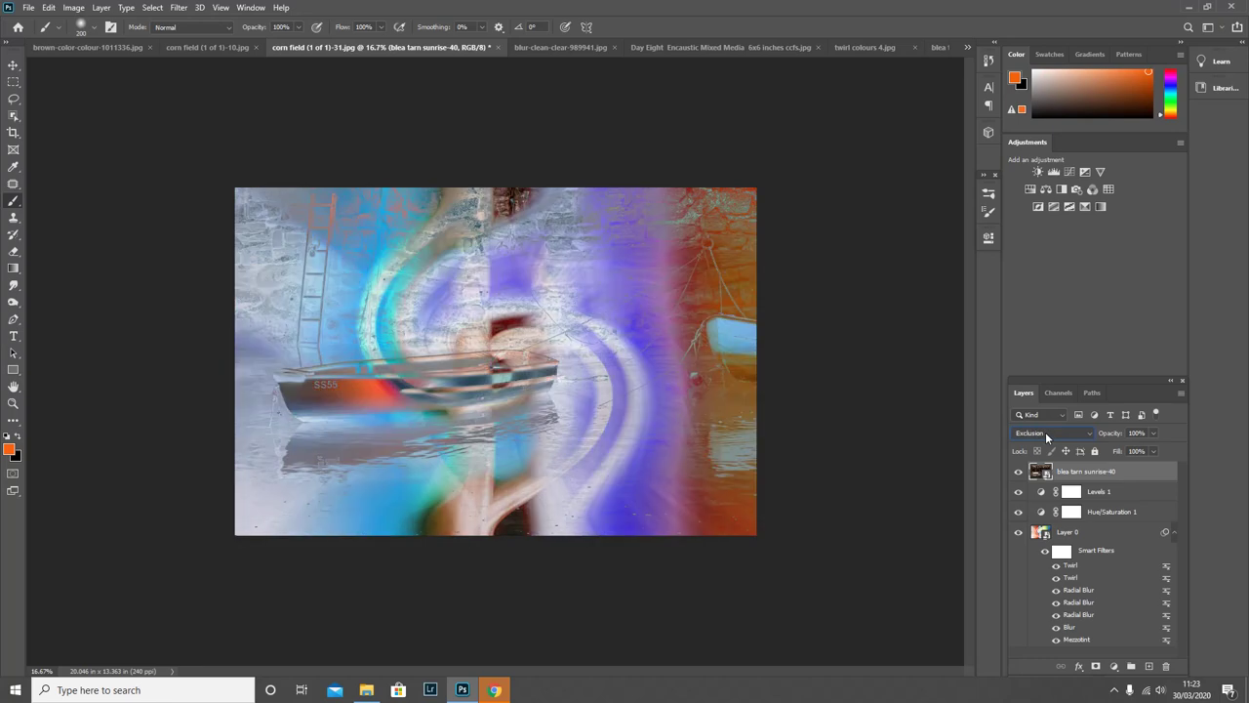
scroll(1045, 431, up, 1)
scroll(1046, 431, down, 1)
scroll(1046, 431, up, 2)
scroll(1045, 432, down, 3)
scroll(1045, 431, up, 6)
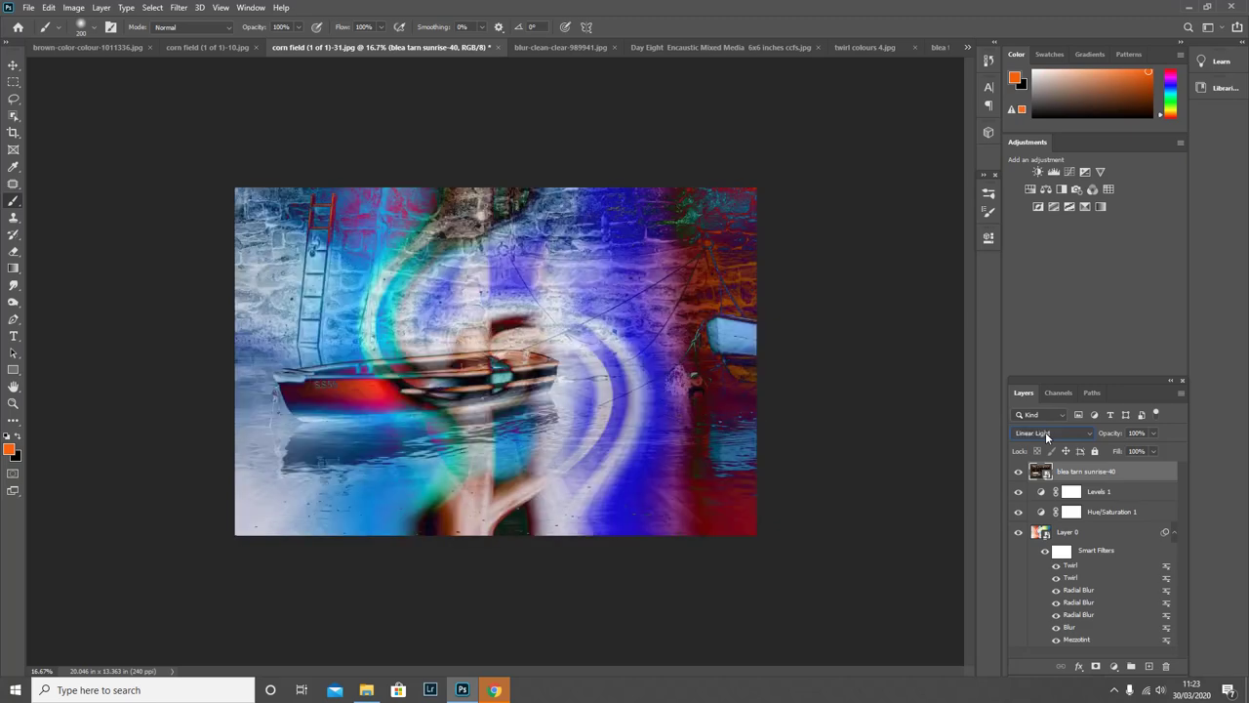
scroll(1045, 431, up, 2)
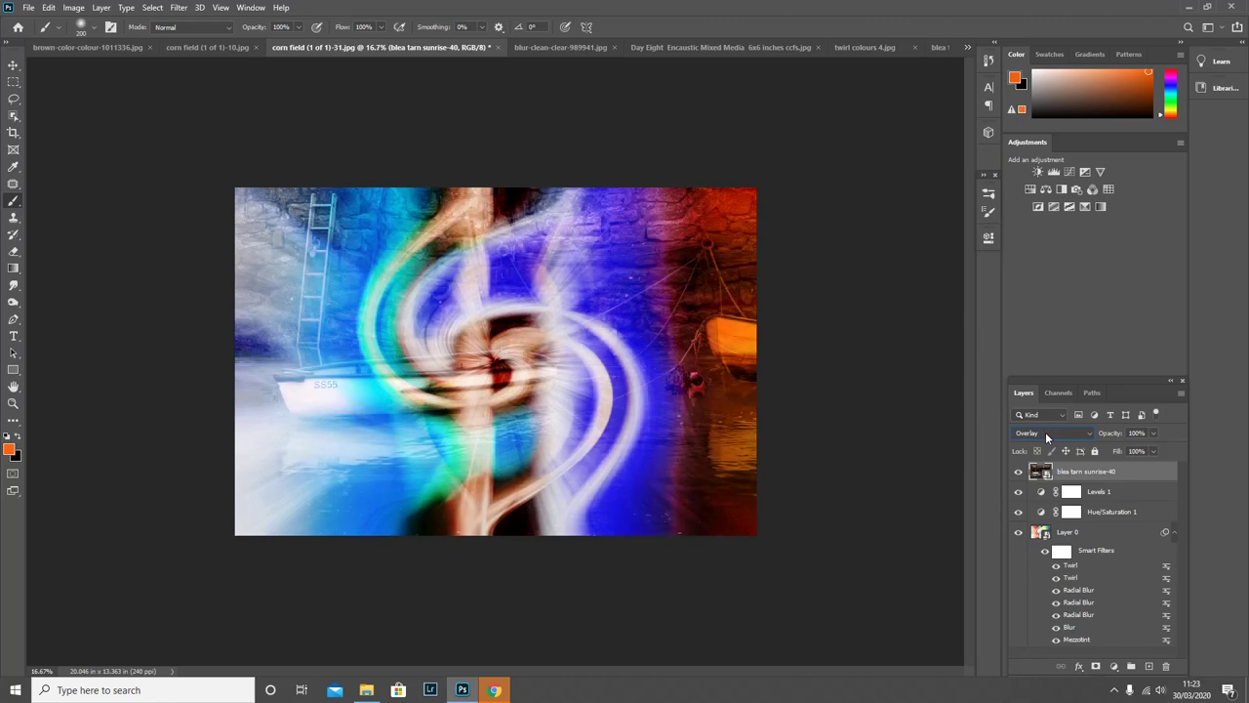
scroll(1045, 432, up, 1)
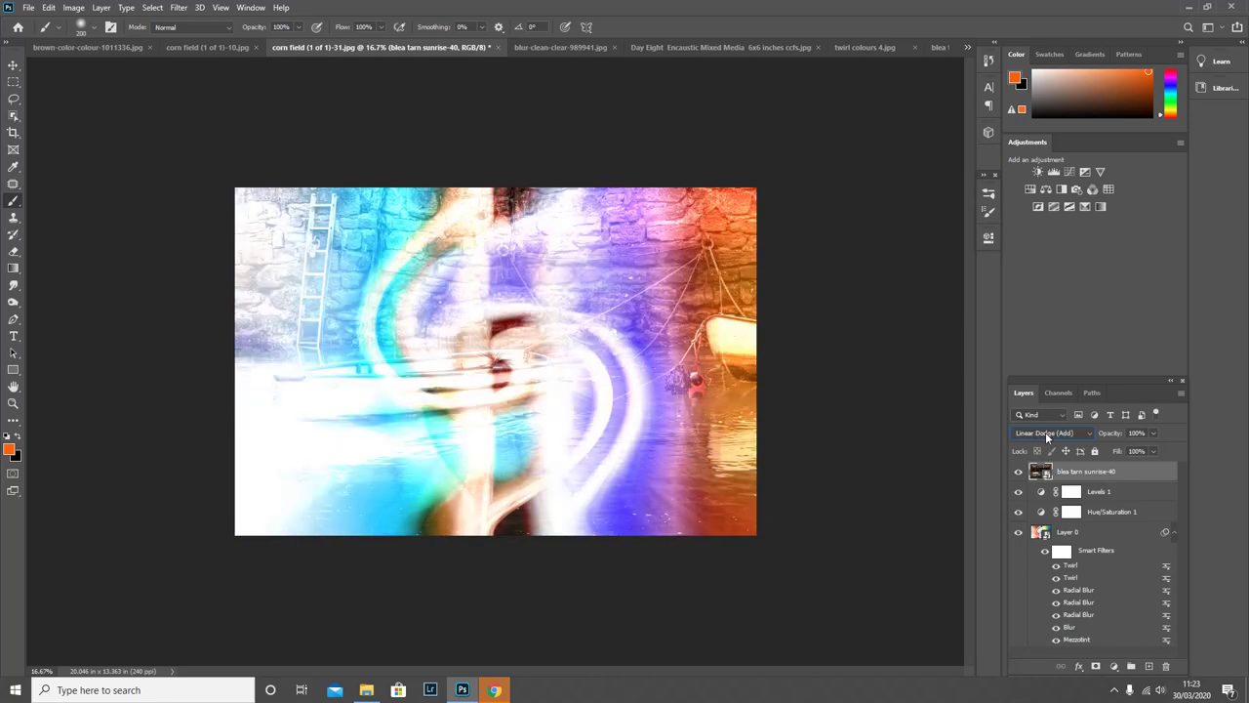
scroll(1045, 432, up, 1)
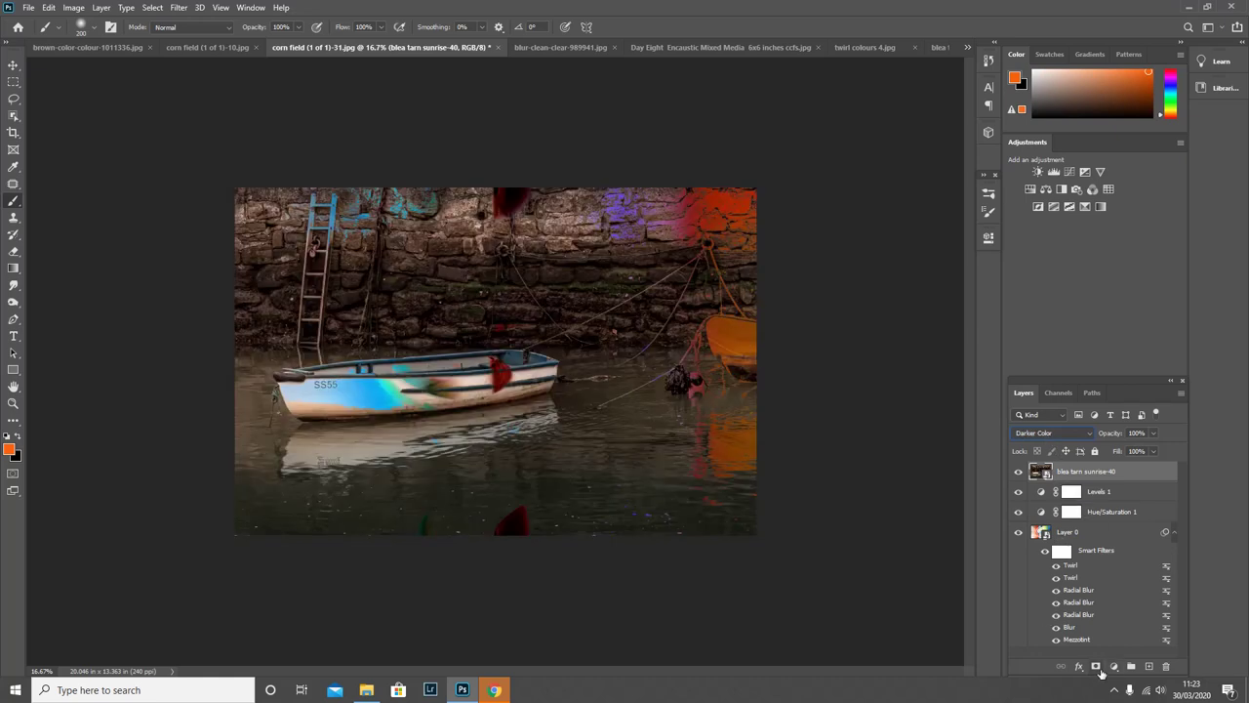
- Add a layer mask to the boat photo layer and paint black over the orange boat at the image's edge
click(1096, 666)
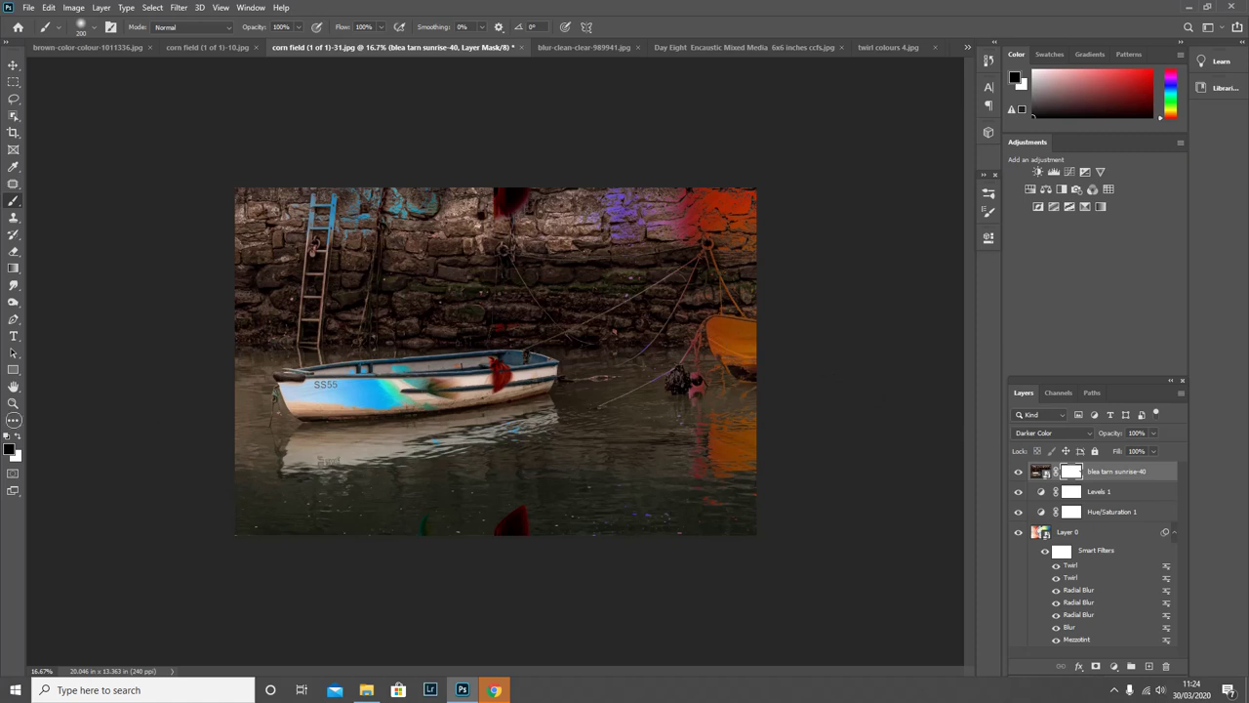
click(18, 437)
click(19, 439)
mouse_move(722, 348)
mouse_down()
mouse_move(744, 363)
mouse_move(719, 330)
mouse_move(760, 349)
mouse_up()
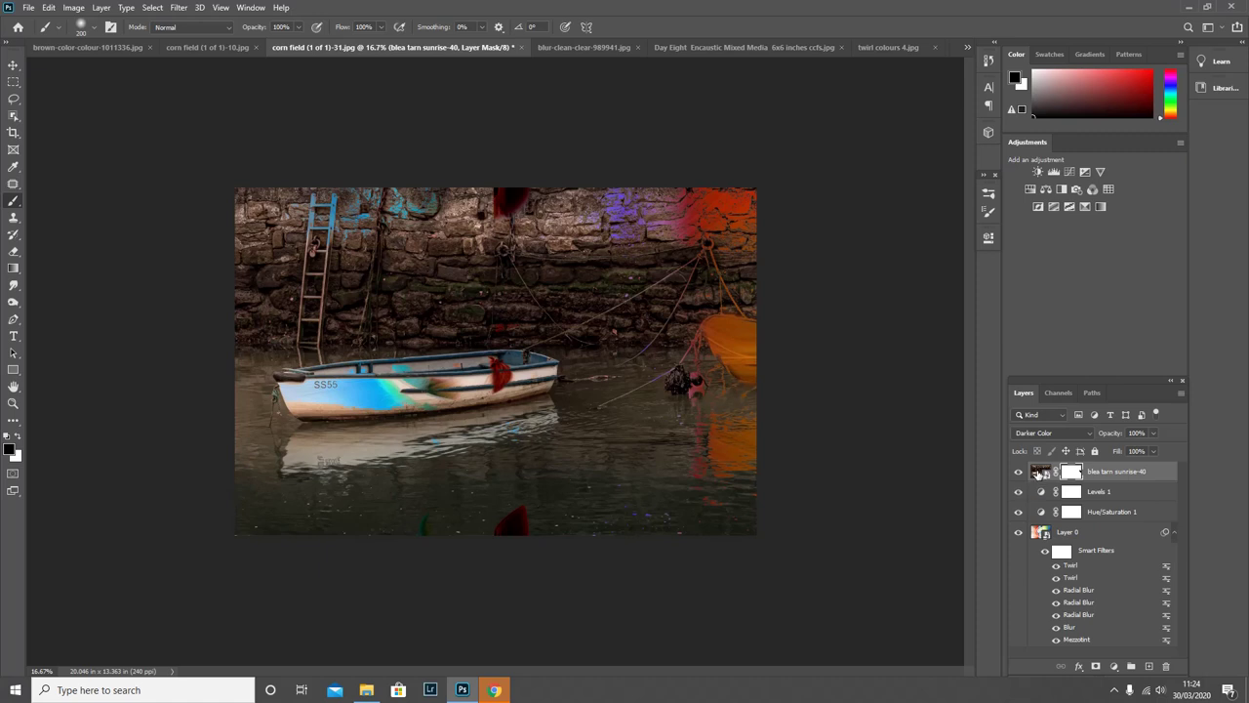
- Try masking out the white boat's hull with black, and paint it back in with white
mouse_move(439, 387)
mouse_down()
mouse_move(312, 389)
mouse_move(372, 391)
mouse_move(306, 400)
mouse_up()
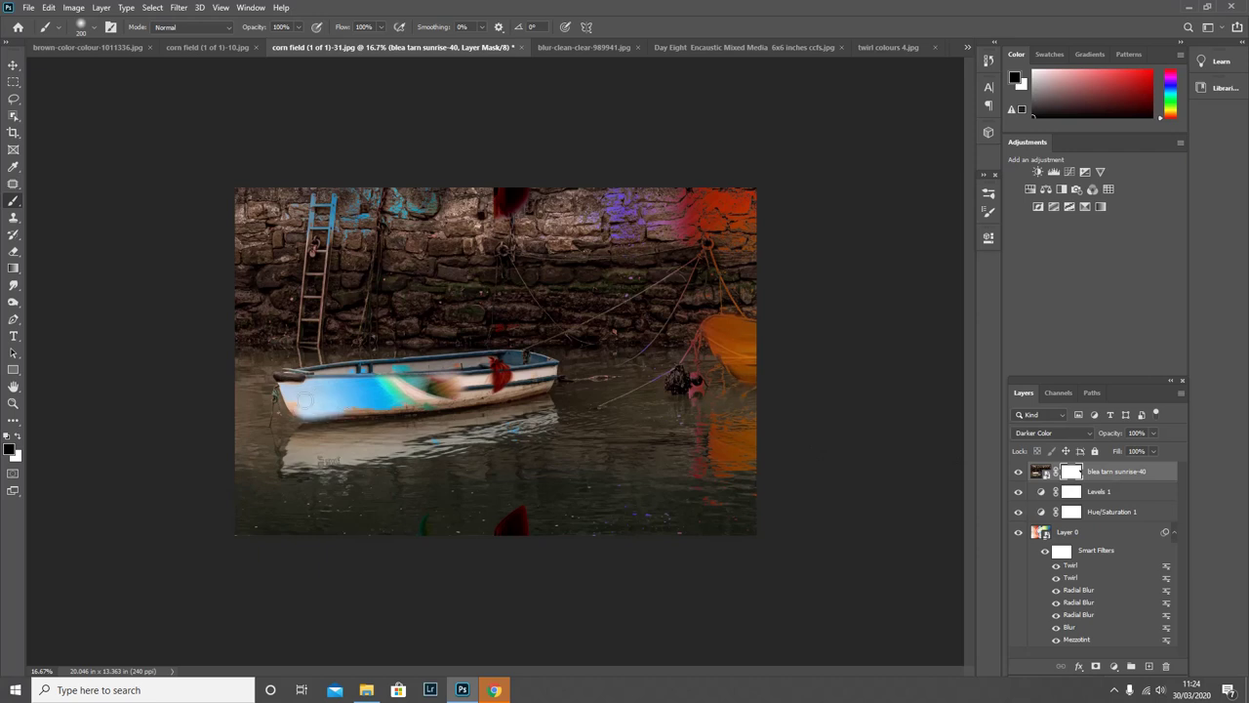
click(18, 438)
mouse_move(326, 400)
mouse_down()
mouse_move(303, 400)
mouse_move(322, 414)
mouse_move(284, 390)
mouse_up()
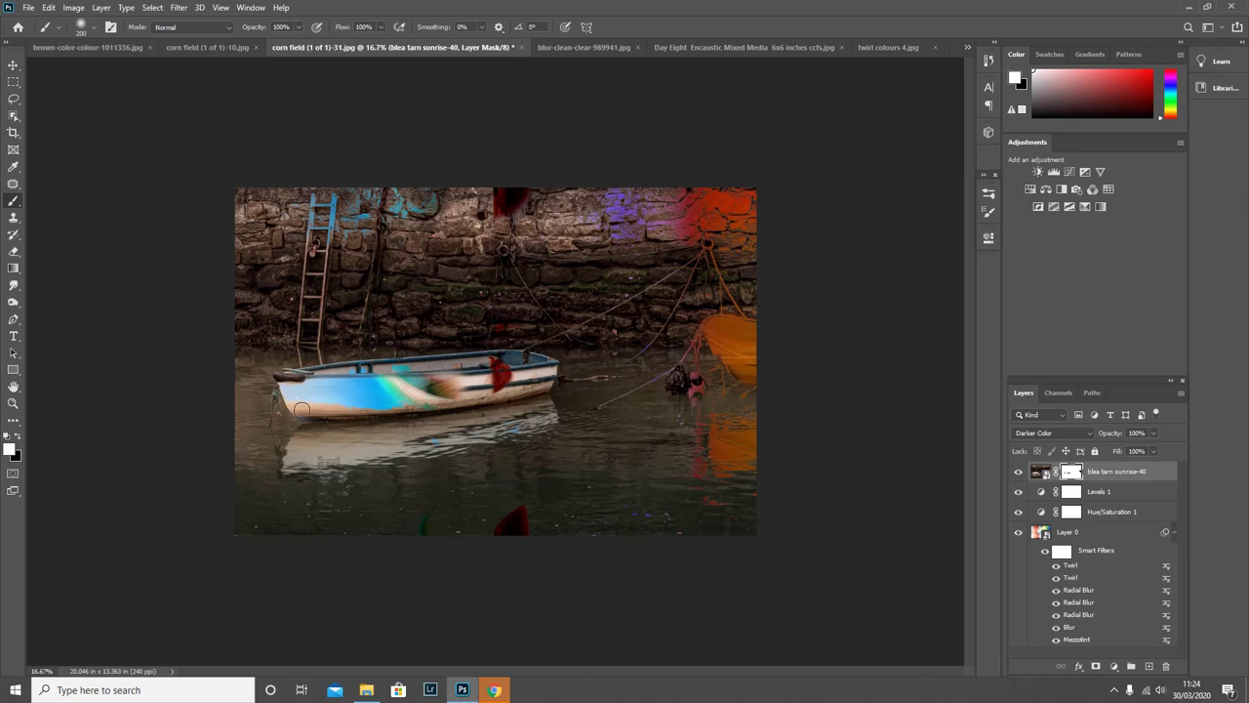
mouse_move(372, 410)
mouse_down()
mouse_move(334, 402)
mouse_move(346, 388)
mouse_move(296, 384)
mouse_move(517, 380)
mouse_move(417, 396)
mouse_move(474, 394)
mouse_move(373, 392)
mouse_up()
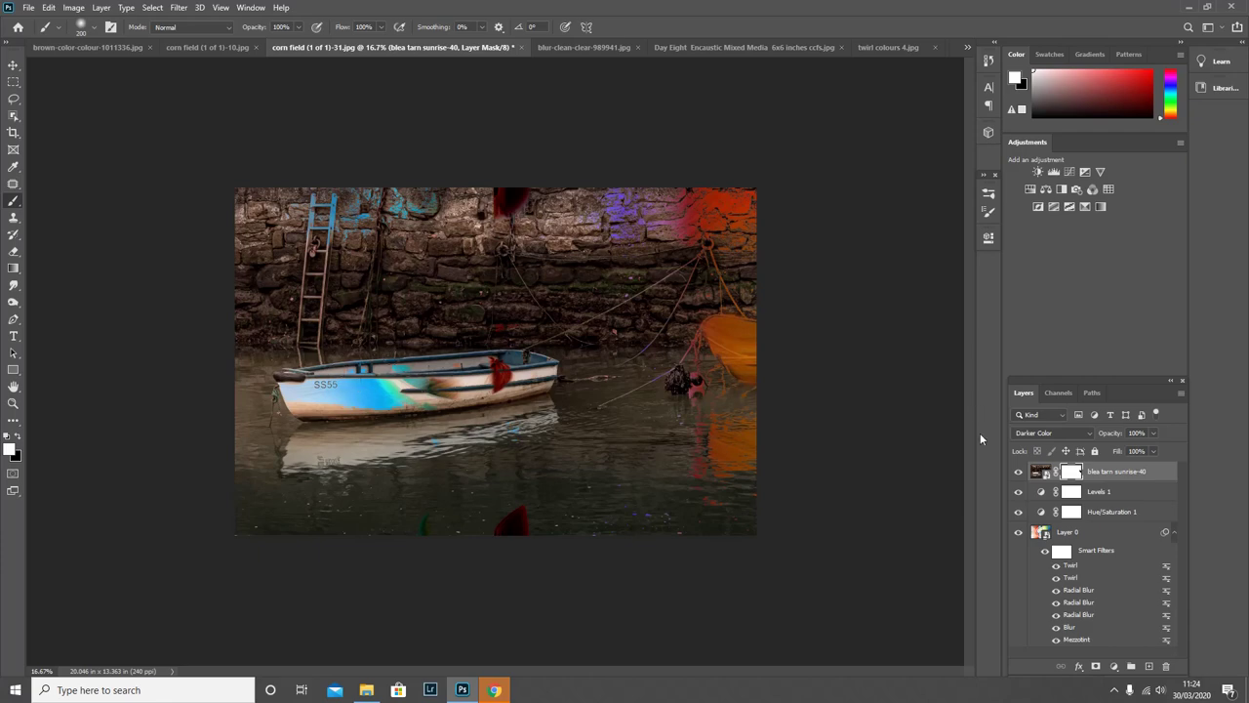
- Move the blea tarn sunrise-40 layer directly below the Hue/Saturation adjustment layer and select its layer mask
drag(1035, 474, 1040, 551)
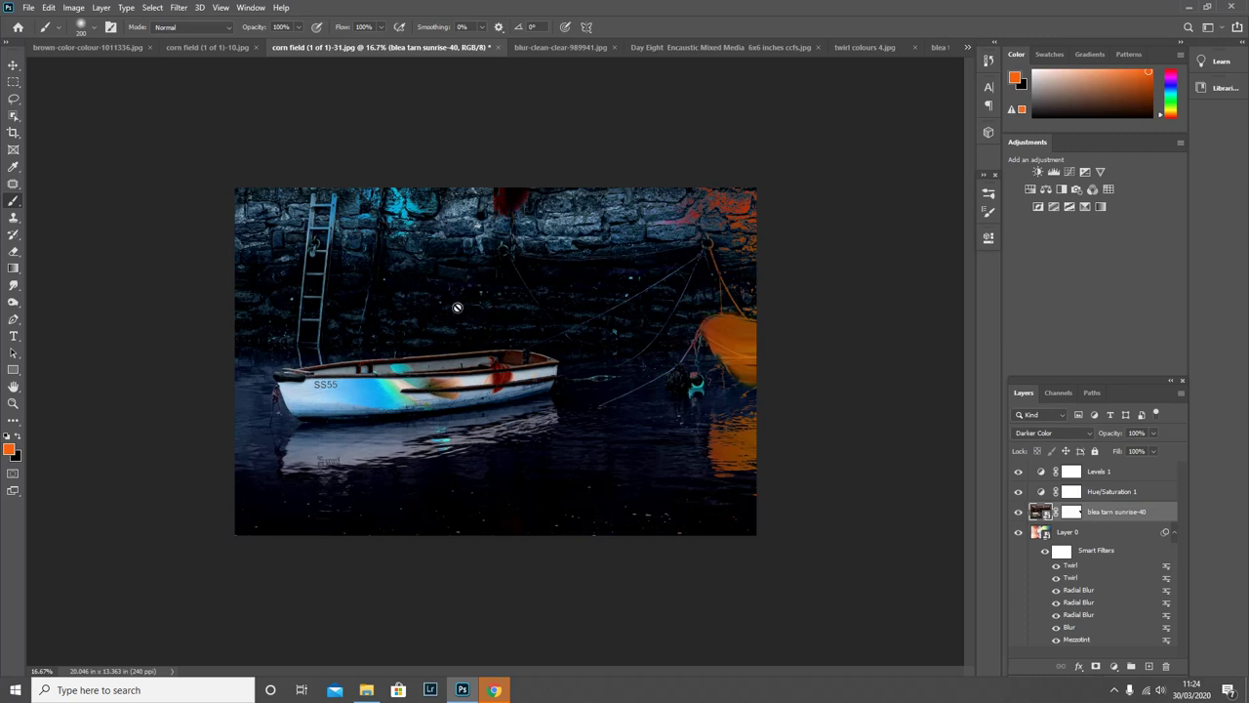
click(1068, 516)
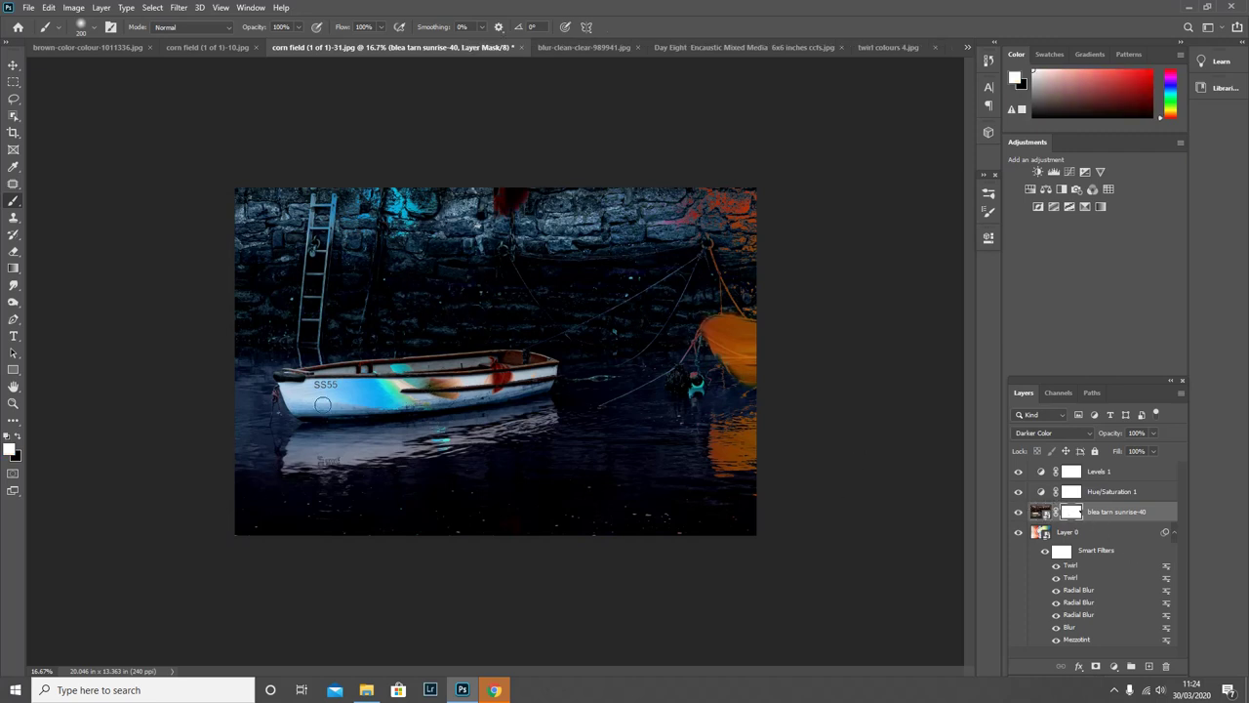
- Paint black on the blea tarn sunrise-40 layer mask over the white boat's hull, covering its lettering
click(18, 436)
mouse_move(374, 400)
mouse_down()
mouse_move(493, 394)
mouse_move(542, 373)
mouse_move(305, 387)
mouse_move(295, 406)
mouse_move(328, 404)
mouse_move(271, 419)
mouse_move(270, 391)
mouse_move(285, 418)
mouse_move(318, 424)
mouse_move(282, 408)
mouse_move(278, 381)
mouse_move(539, 365)
mouse_up()
click(18, 439)
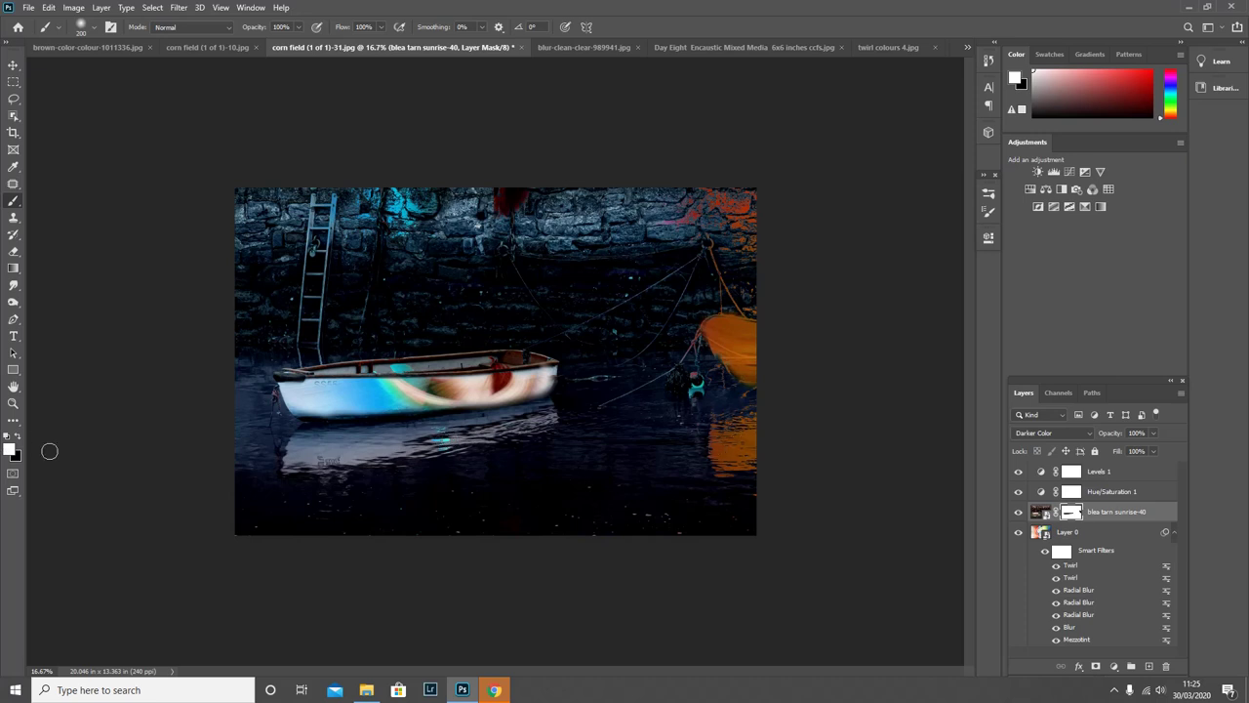
- Try masking out the orange boat with black, and paint the area back in with white using a 600-pixel brush
click(20, 438)
mouse_move(758, 388)
mouse_down()
mouse_move(712, 354)
mouse_move(738, 407)
mouse_move(714, 384)
mouse_move(775, 386)
mouse_move(664, 358)
mouse_move(695, 345)
mouse_up()
click(21, 439)
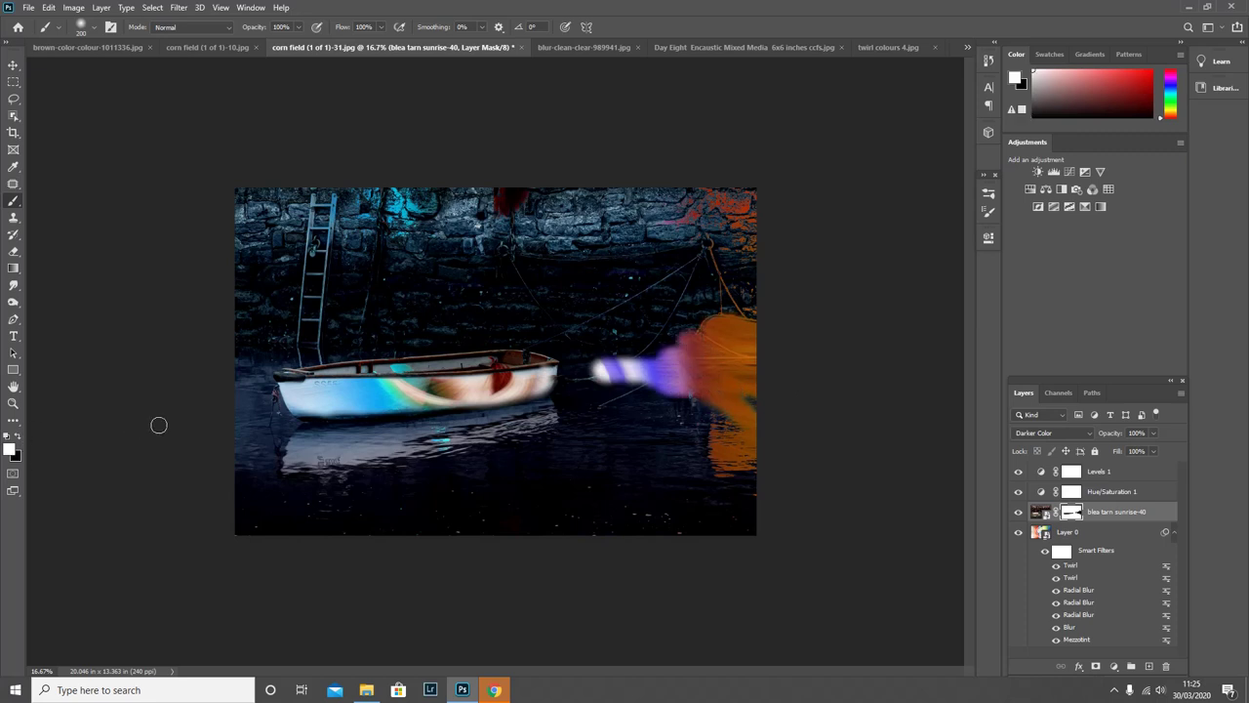
key(bracketright)
key(bracketright)
key(bracketright)
key(bracketright)
key(bracketright)
mouse_move(607, 375)
mouse_down()
mouse_move(656, 383)
mouse_move(703, 342)
mouse_move(736, 384)
mouse_up()
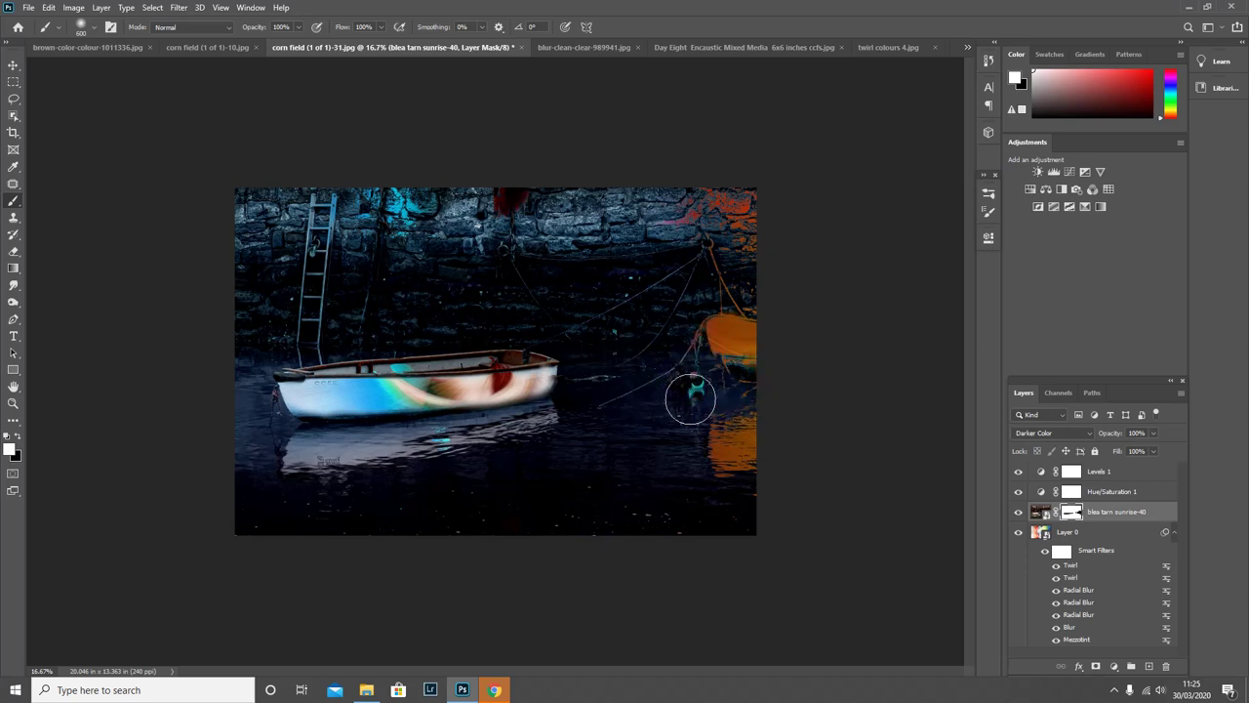
mouse_move(749, 319)
mouse_down()
mouse_move(699, 296)
mouse_move(739, 259)
mouse_move(765, 283)
mouse_move(749, 340)
mouse_move(697, 369)
mouse_move(727, 360)
mouse_move(765, 389)
mouse_up()
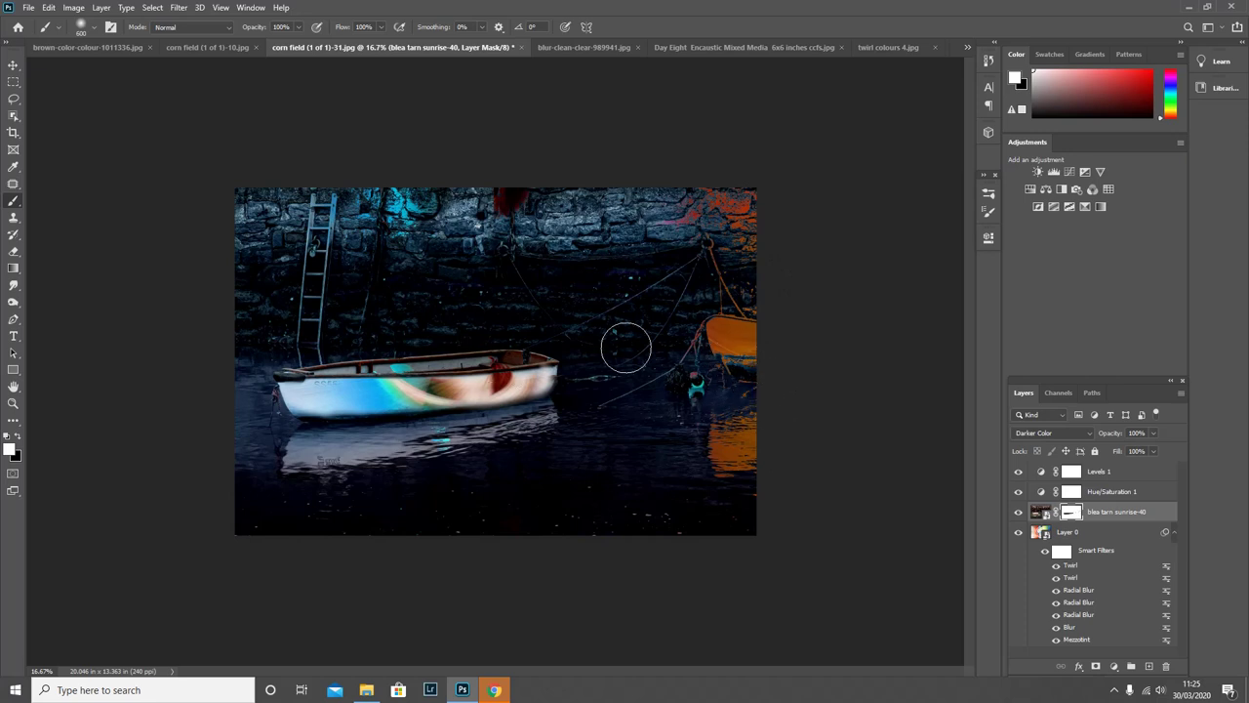
- Crop the image to about 17.1 in wide, cutting off the side with the orange boat
click(13, 132)
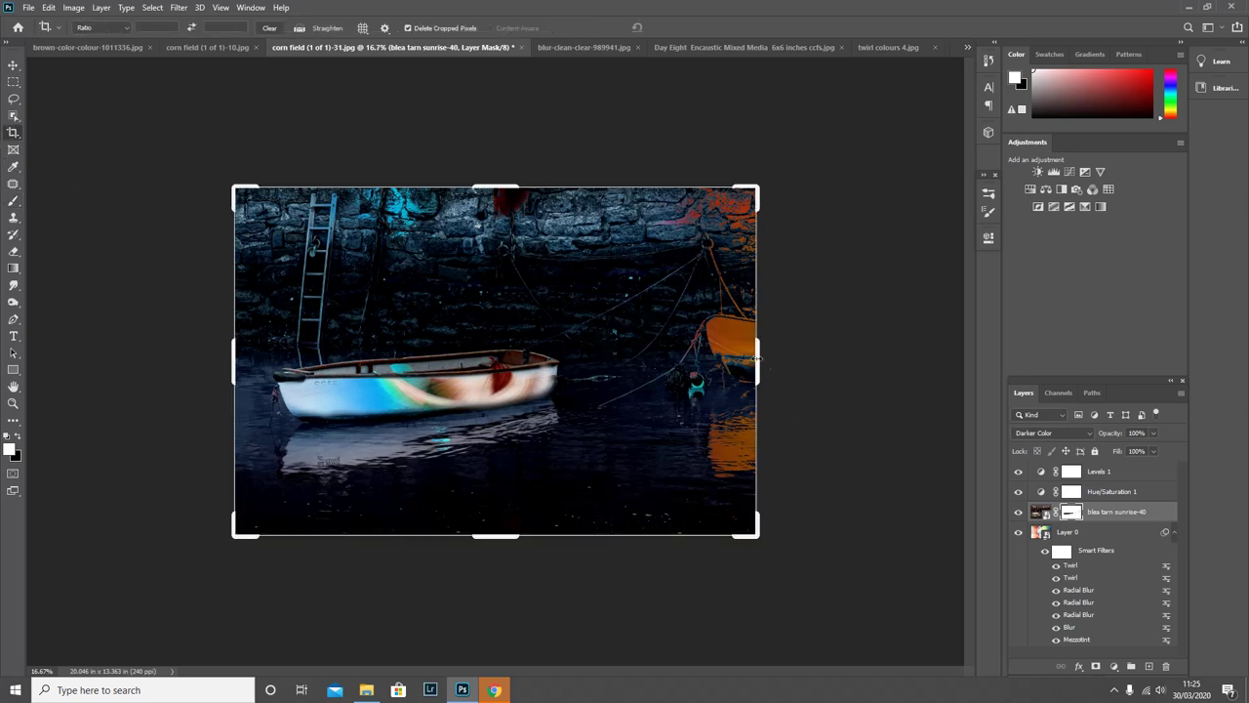
drag(757, 361, 718, 369)
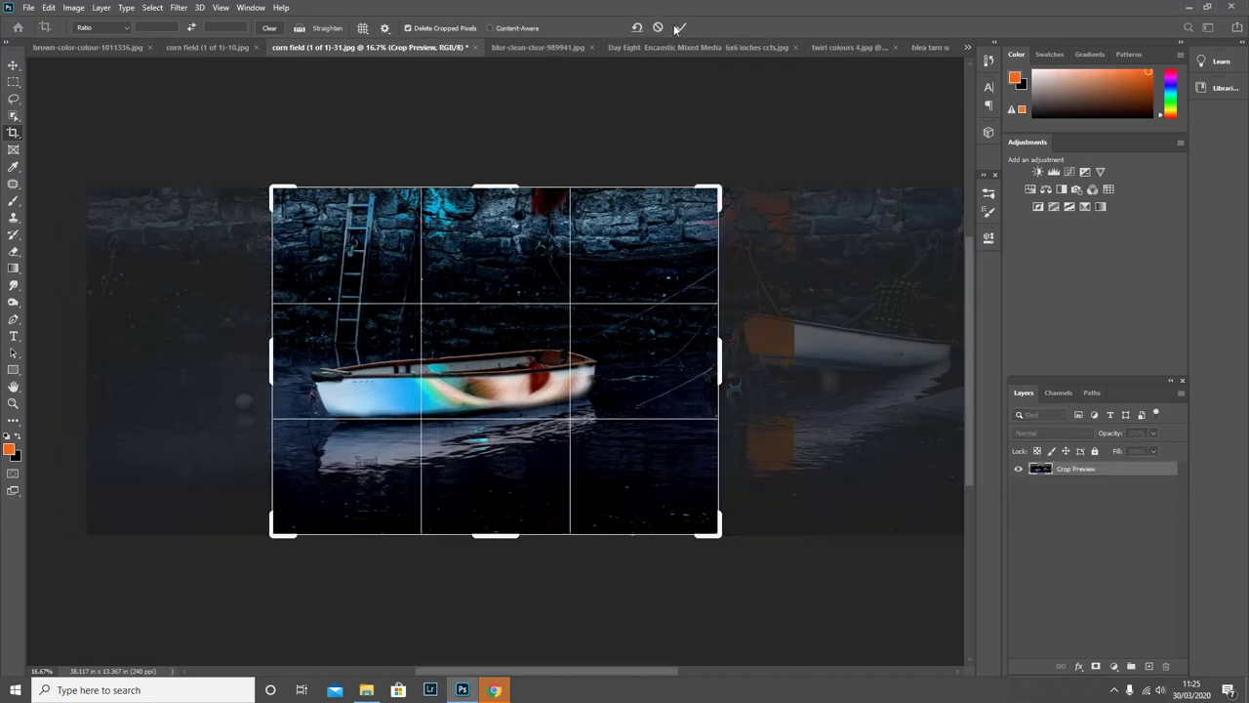
click(680, 28)
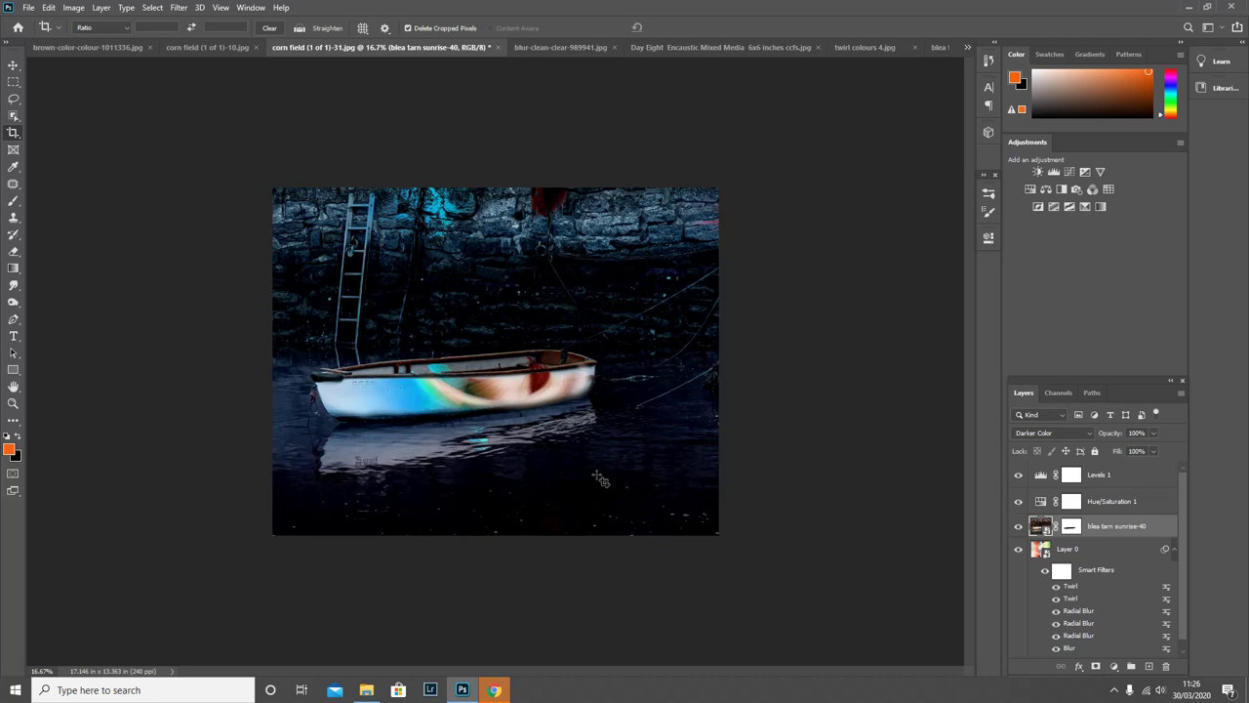
- Flatten the image into one unlocked layer and duplicate that layer
click(1181, 394)
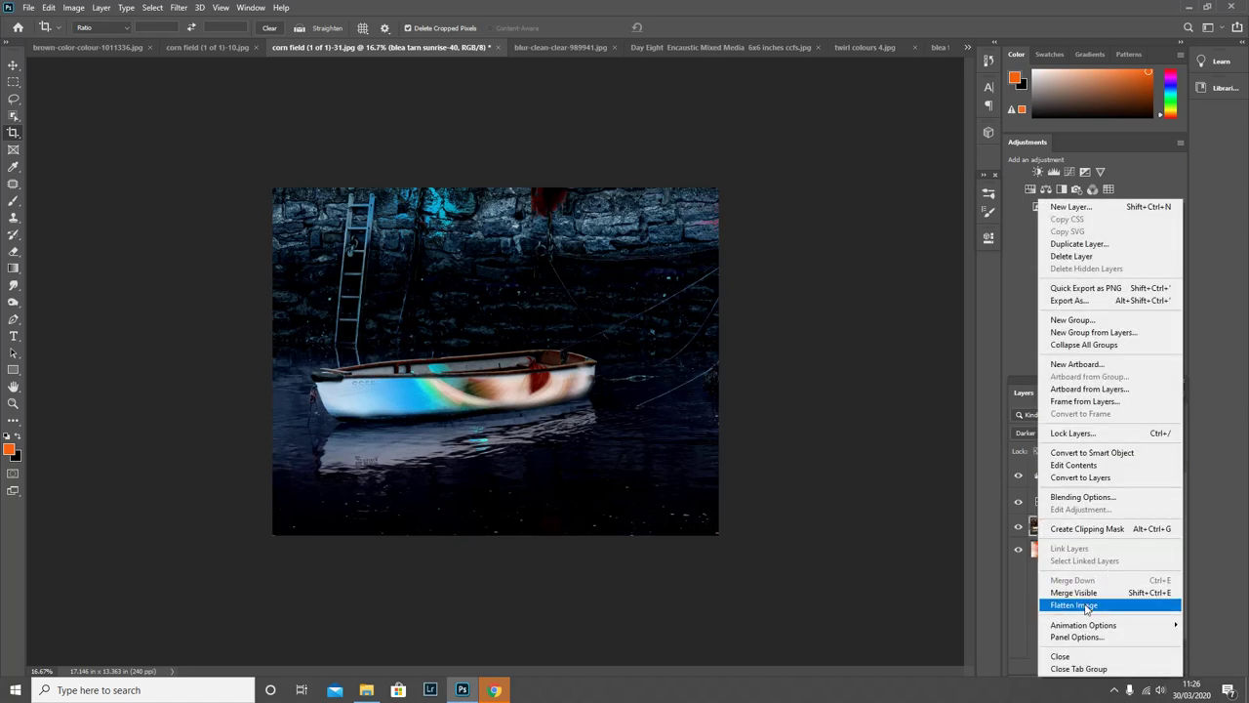
click(1074, 602)
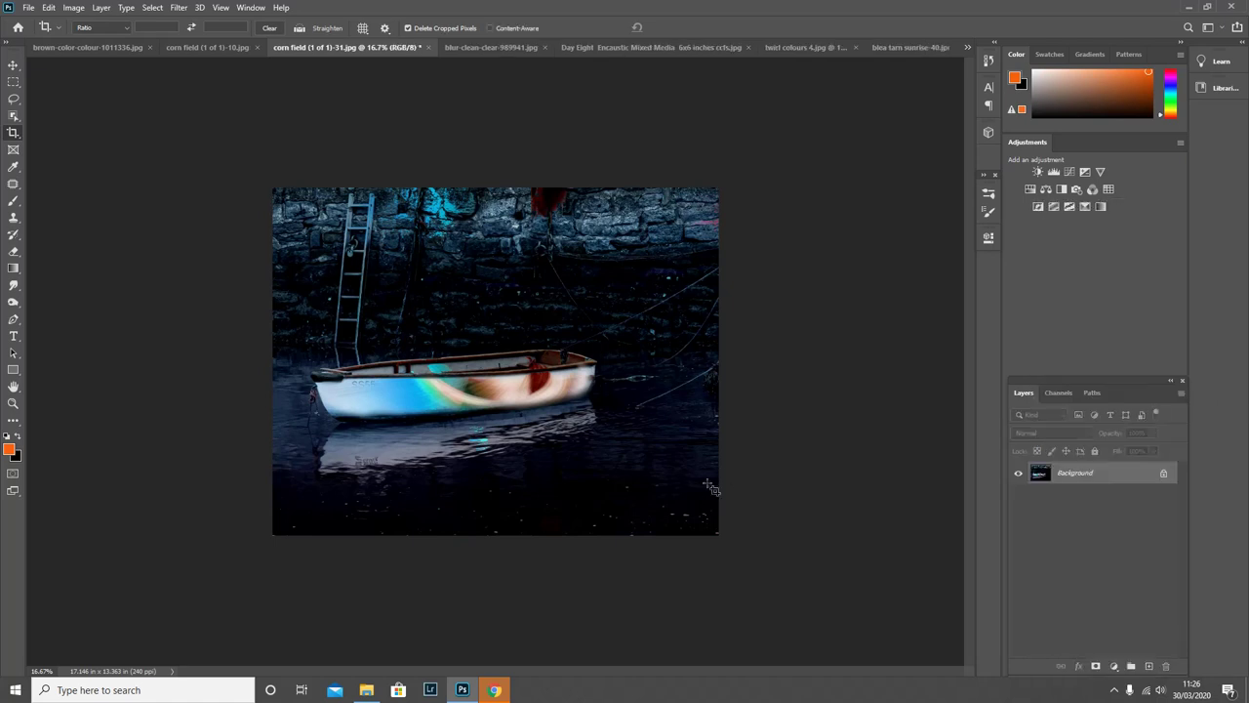
click(1165, 473)
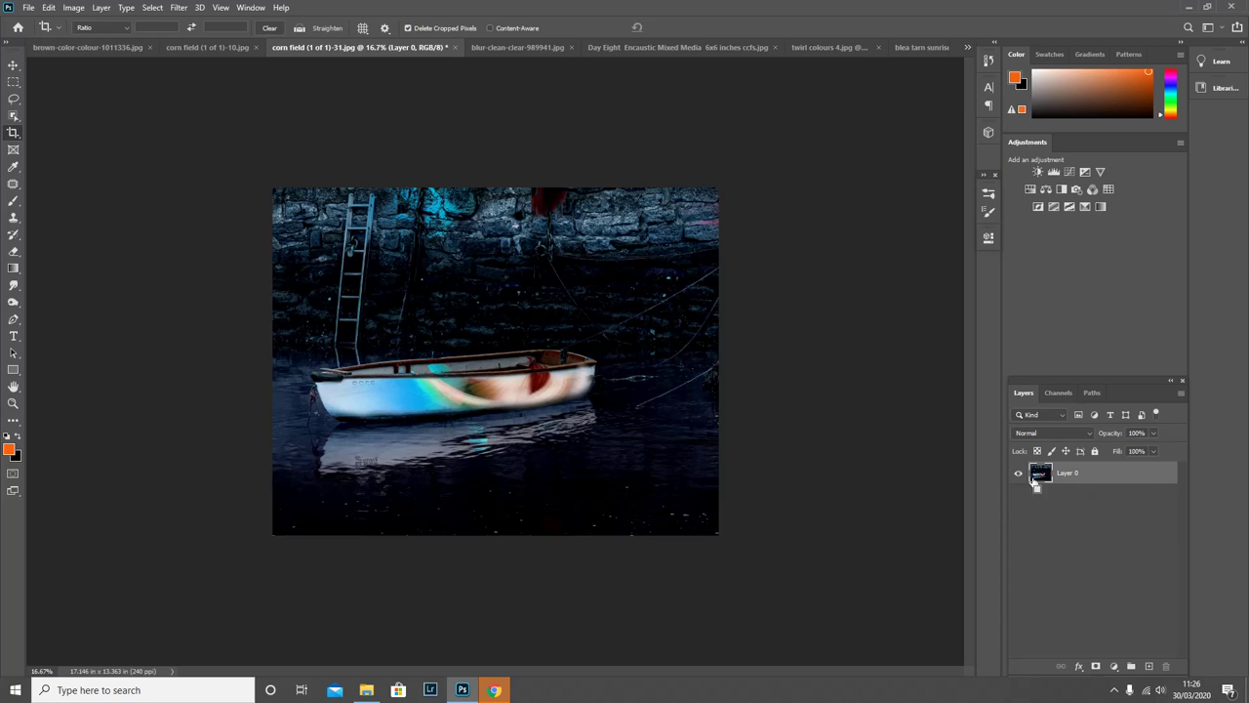
key(ctrl+j)
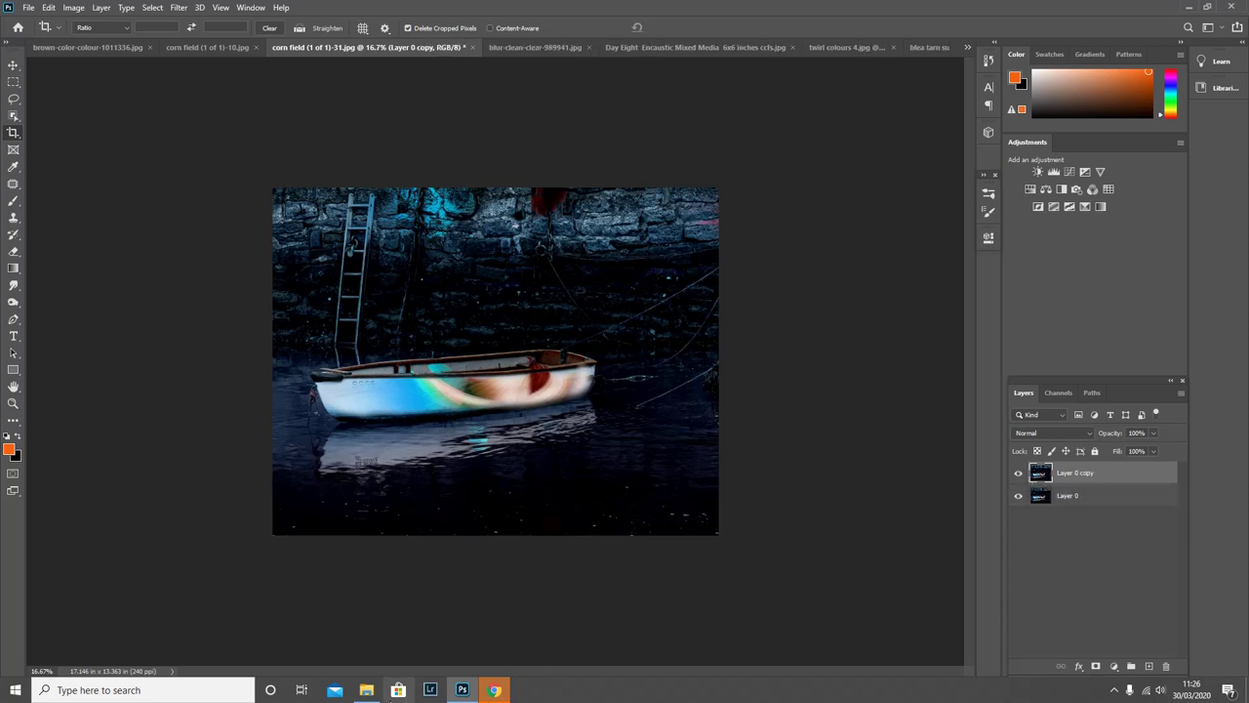
- Find the colours of the rainbow image in the textured backgrounds folder and place it in the boat document
click(366, 690)
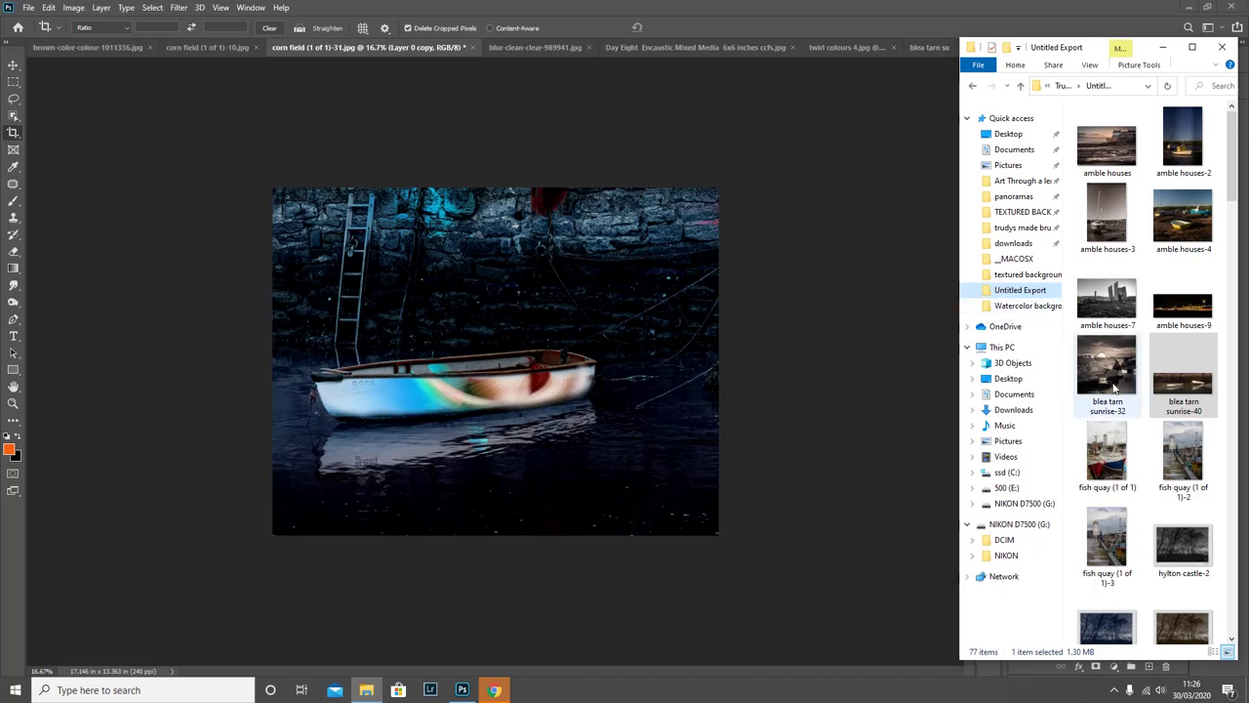
click(1023, 212)
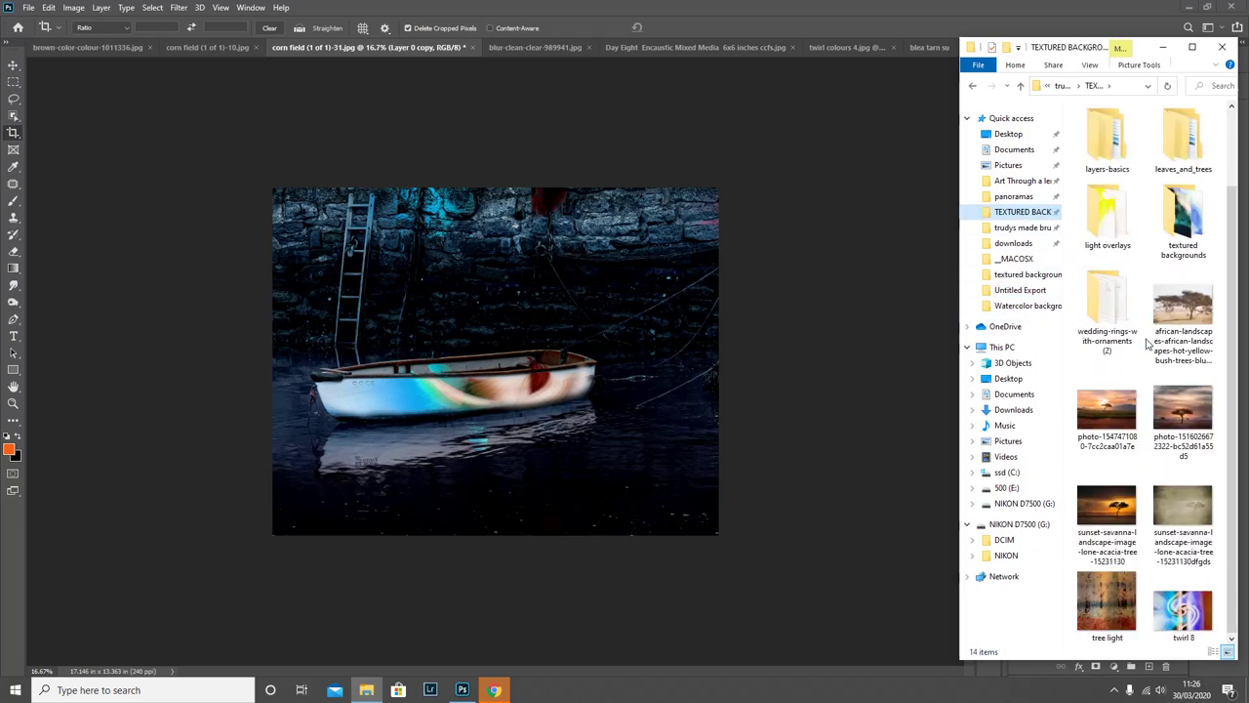
scroll(1147, 344, up, 1)
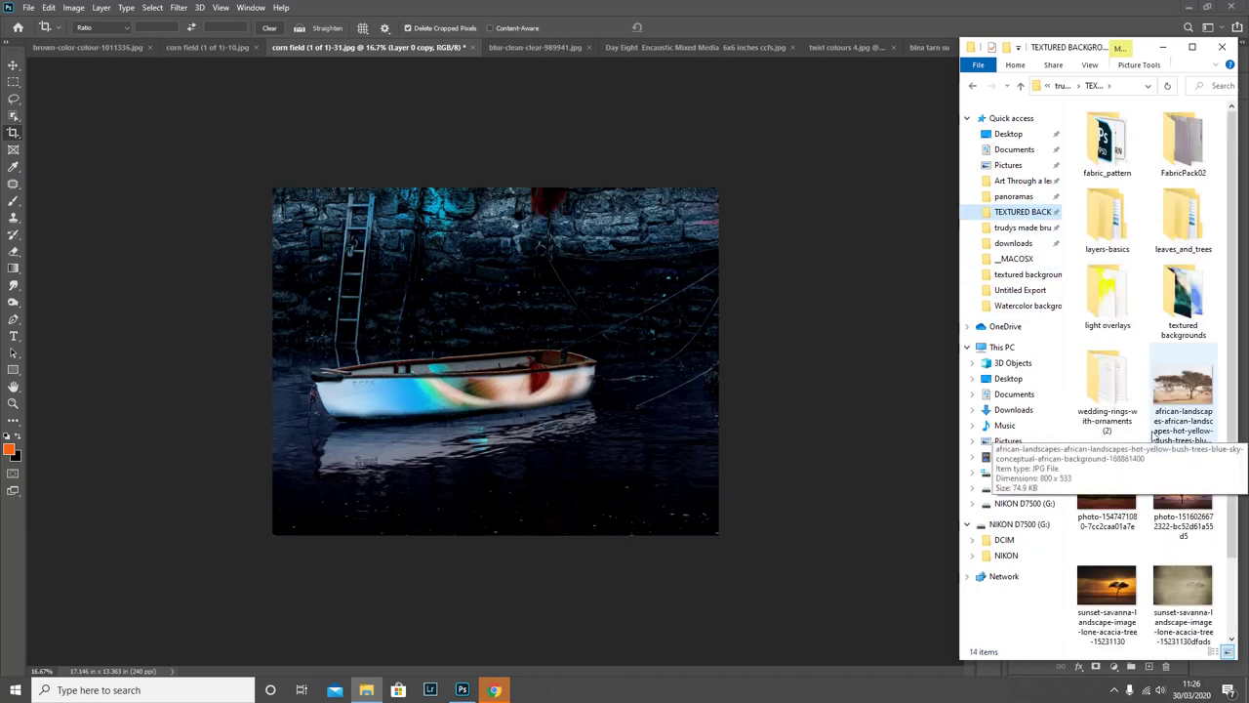
double_click(1182, 298)
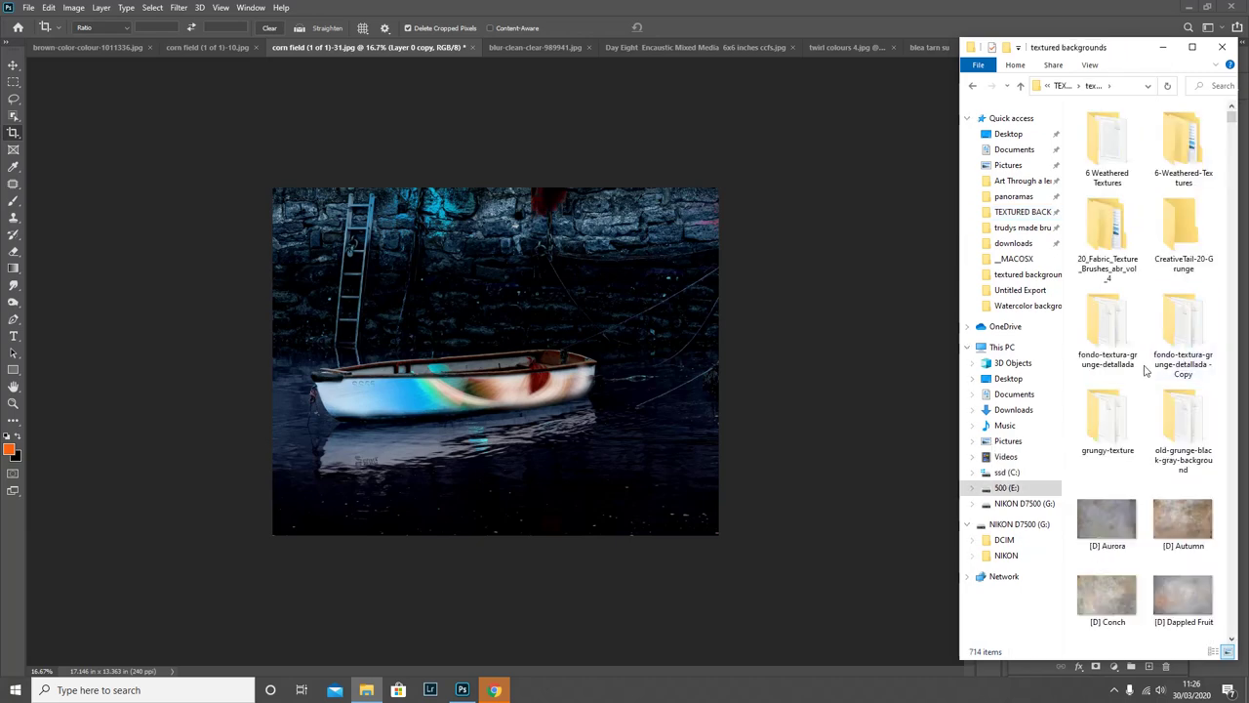
scroll(1142, 374, down, 3)
scroll(1144, 375, down, 10)
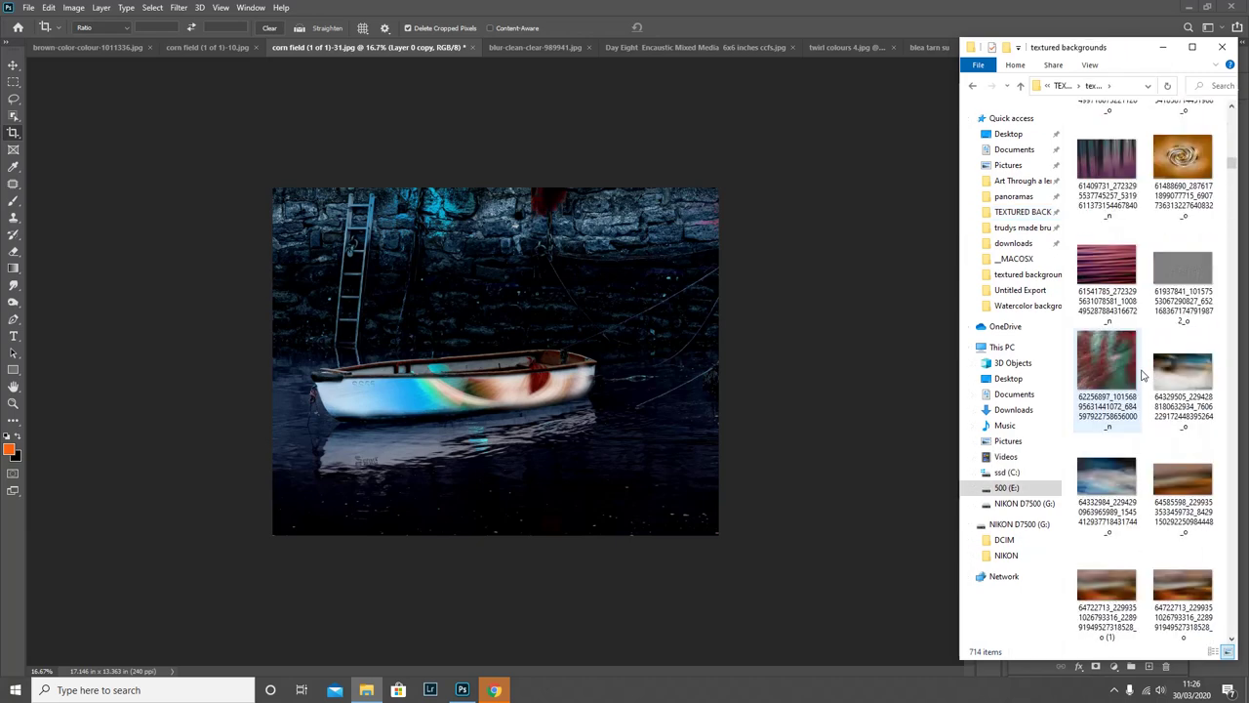
scroll(1144, 375, down, 15)
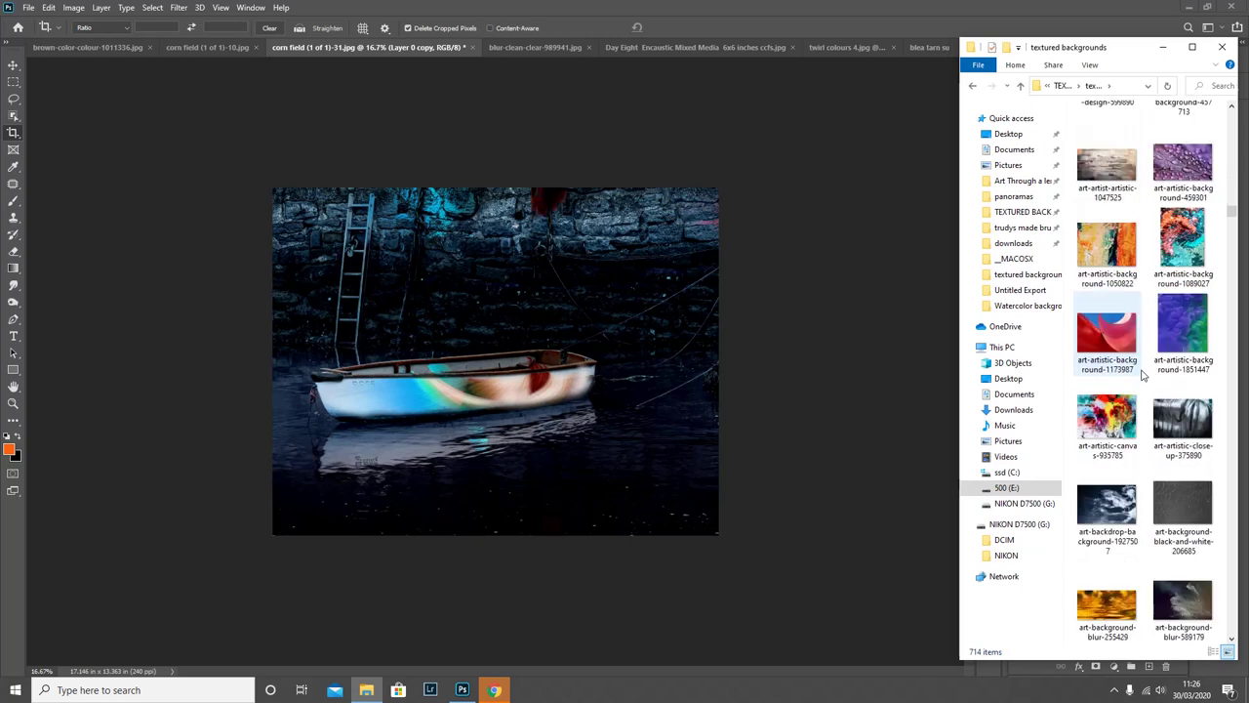
scroll(1143, 374, down, 8)
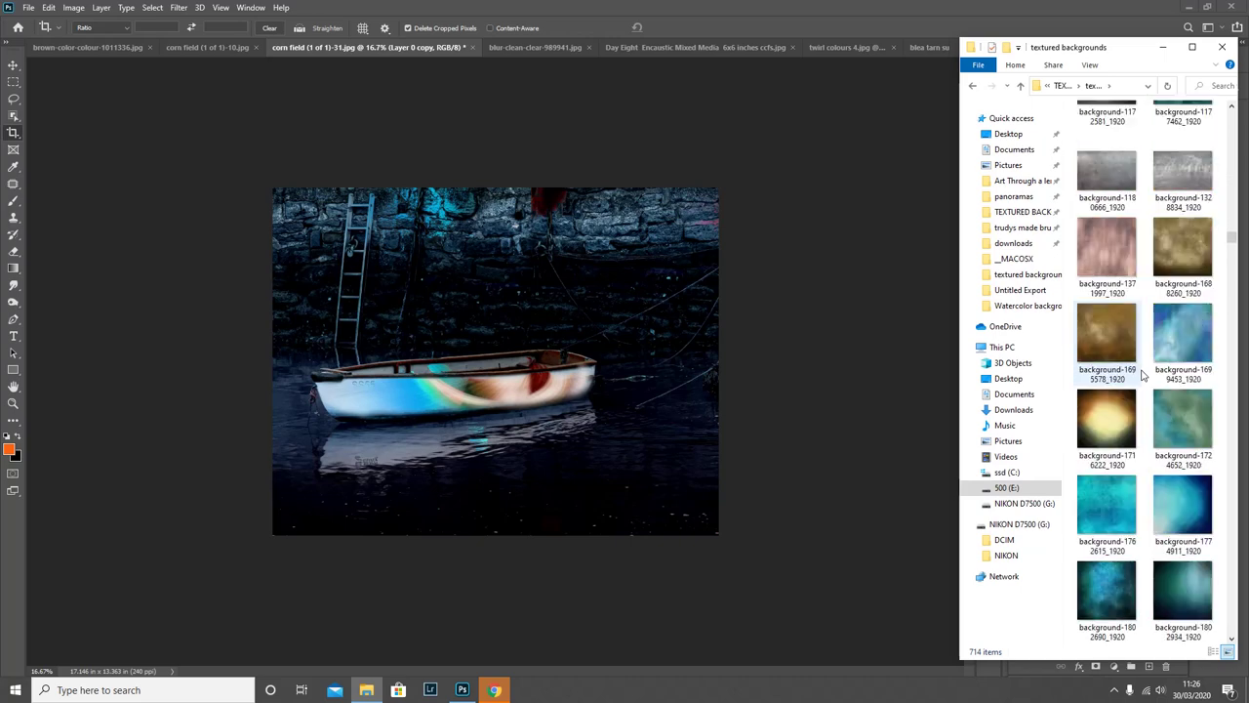
scroll(1144, 375, down, 12)
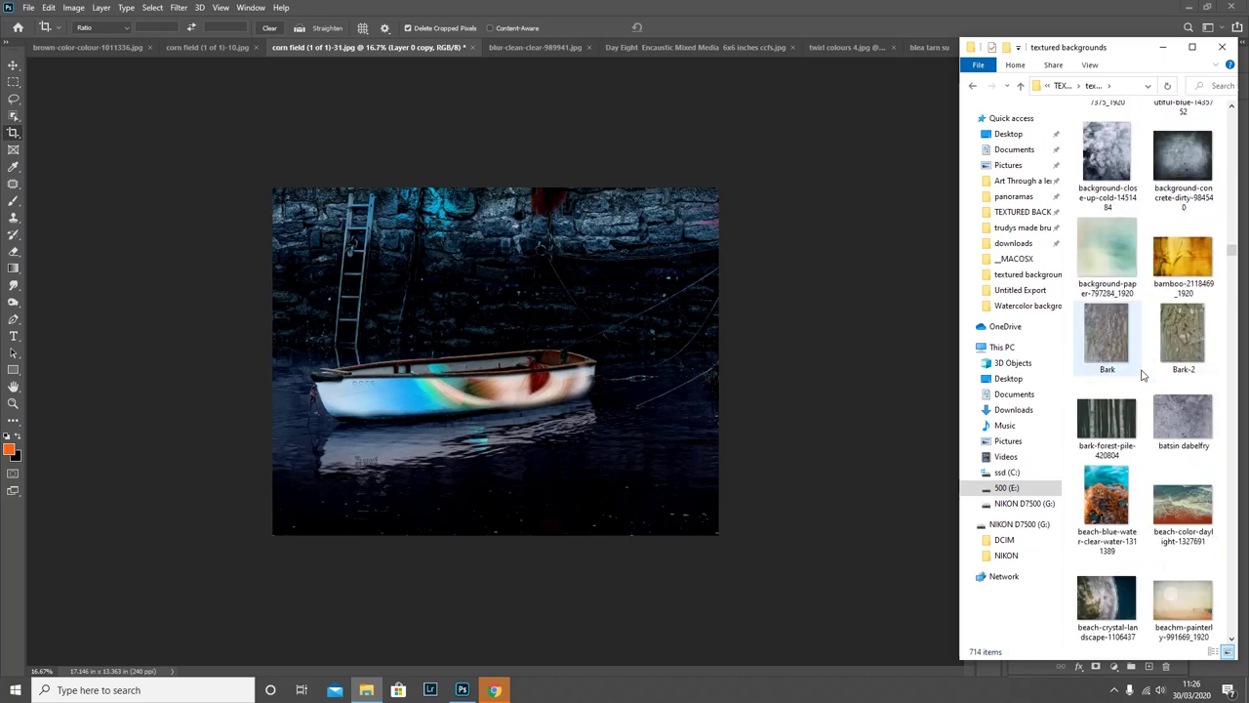
scroll(1144, 374, down, 10)
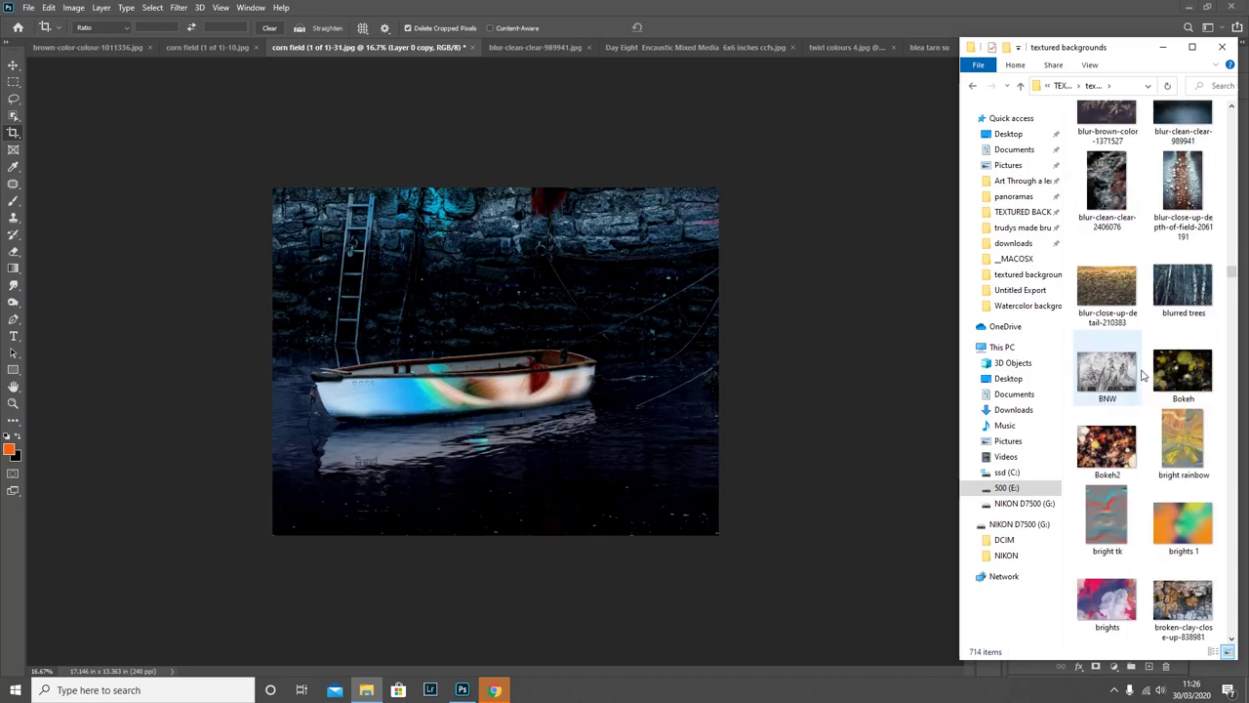
scroll(1144, 375, down, 12)
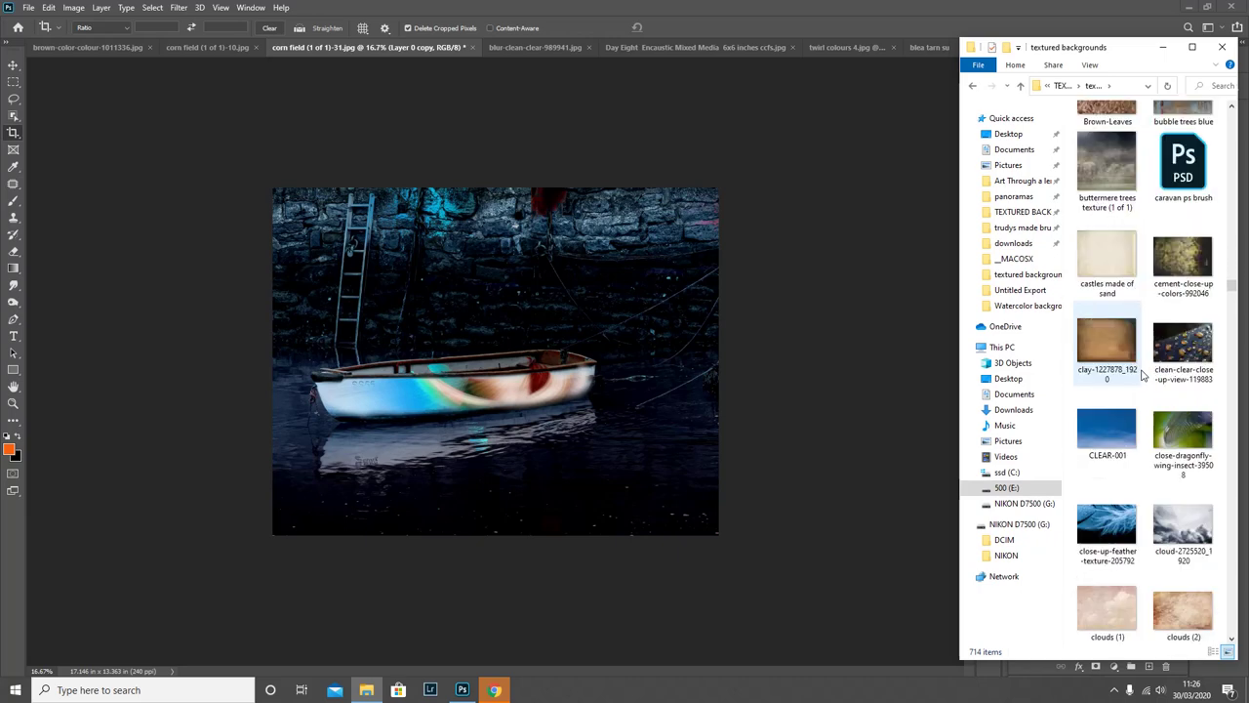
scroll(1144, 374, down, 3)
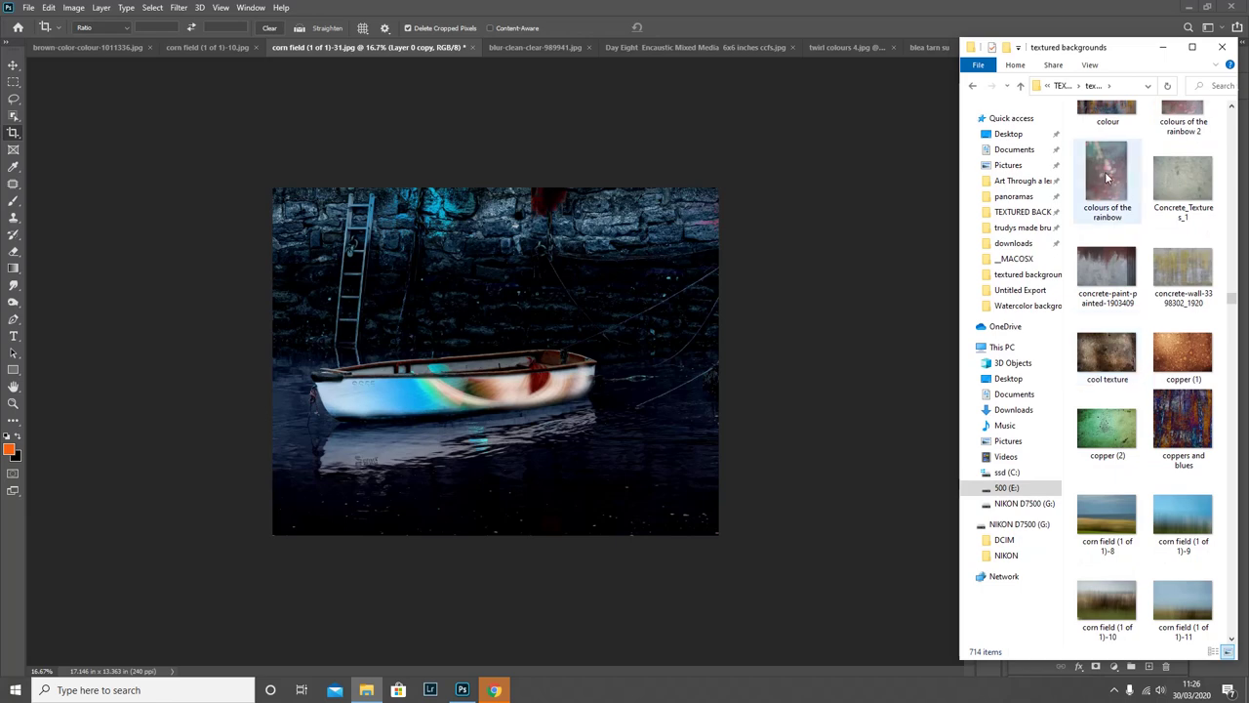
drag(1106, 175, 483, 414)
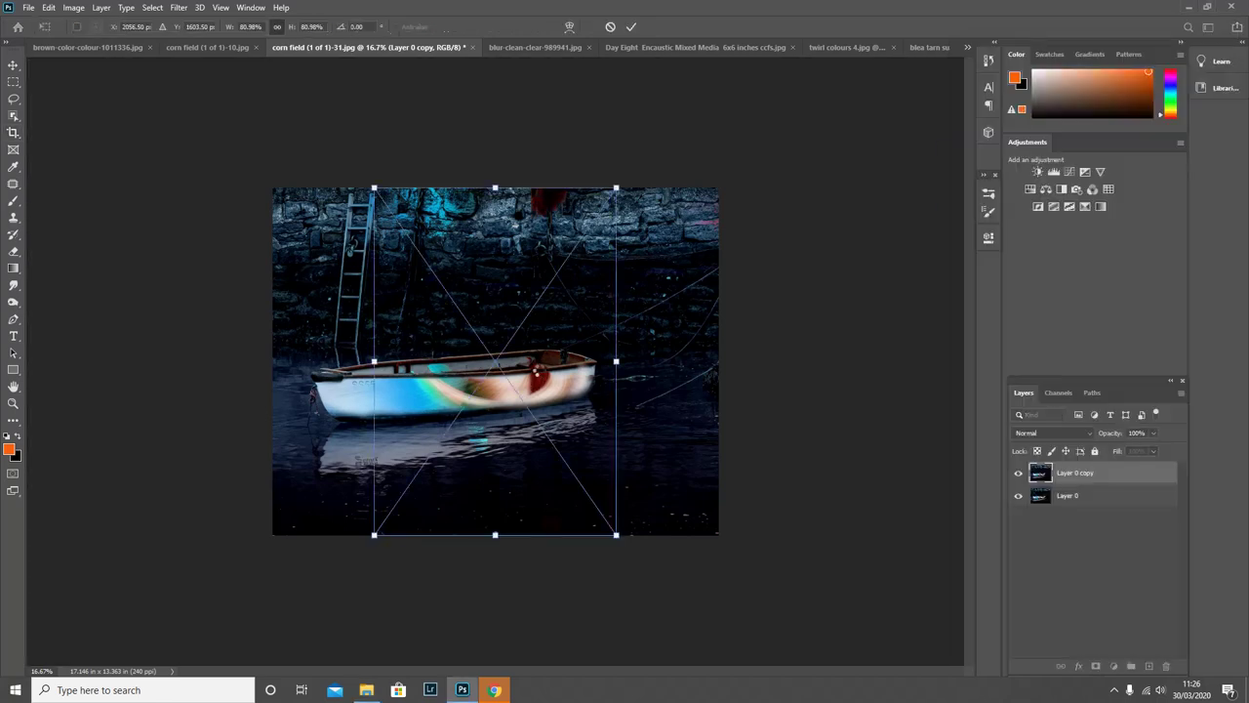
- Rotate the placed texture 90° clockwise and scale it to 116.20% so it covers the whole canvas
right_click(539, 370)
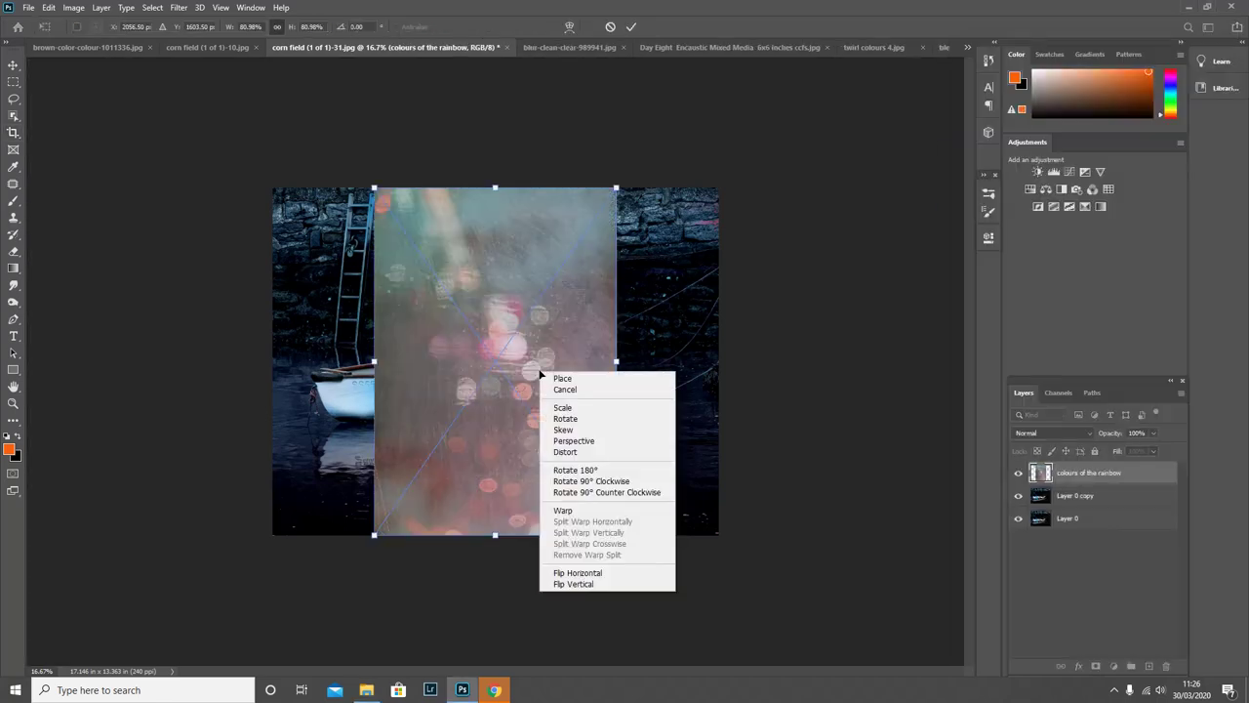
click(582, 481)
drag(495, 237, 495, 186)
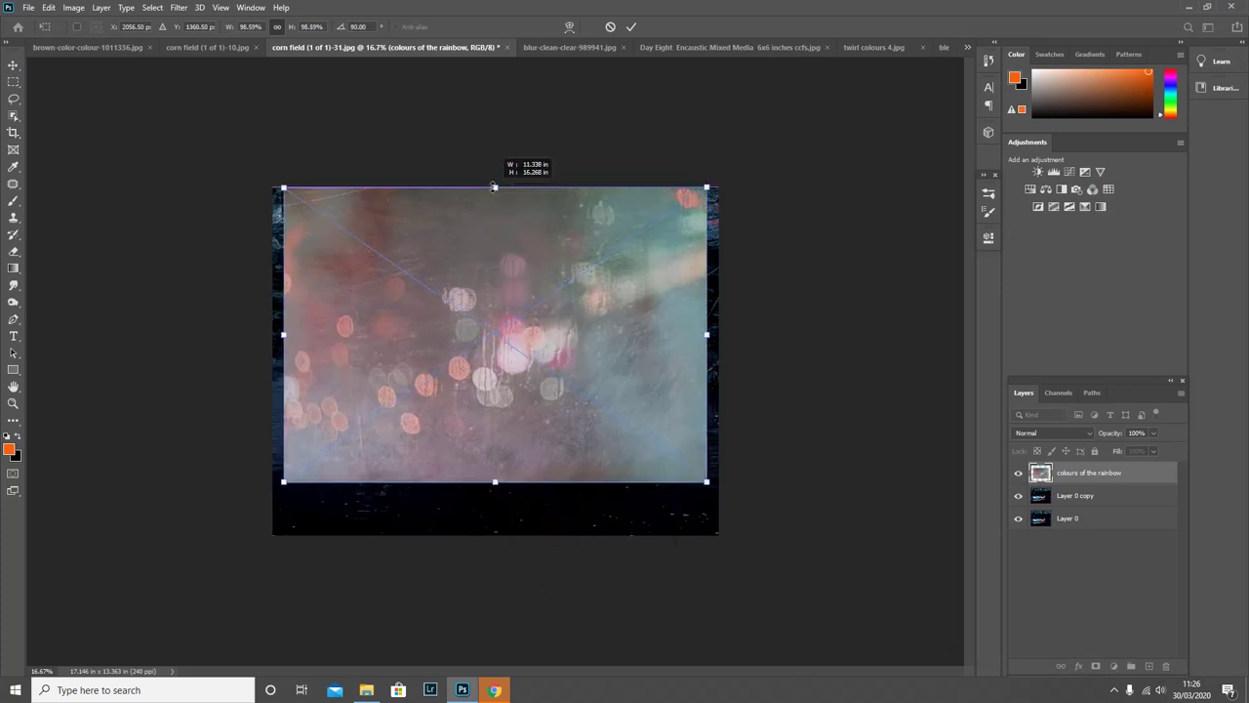
drag(495, 481, 494, 535)
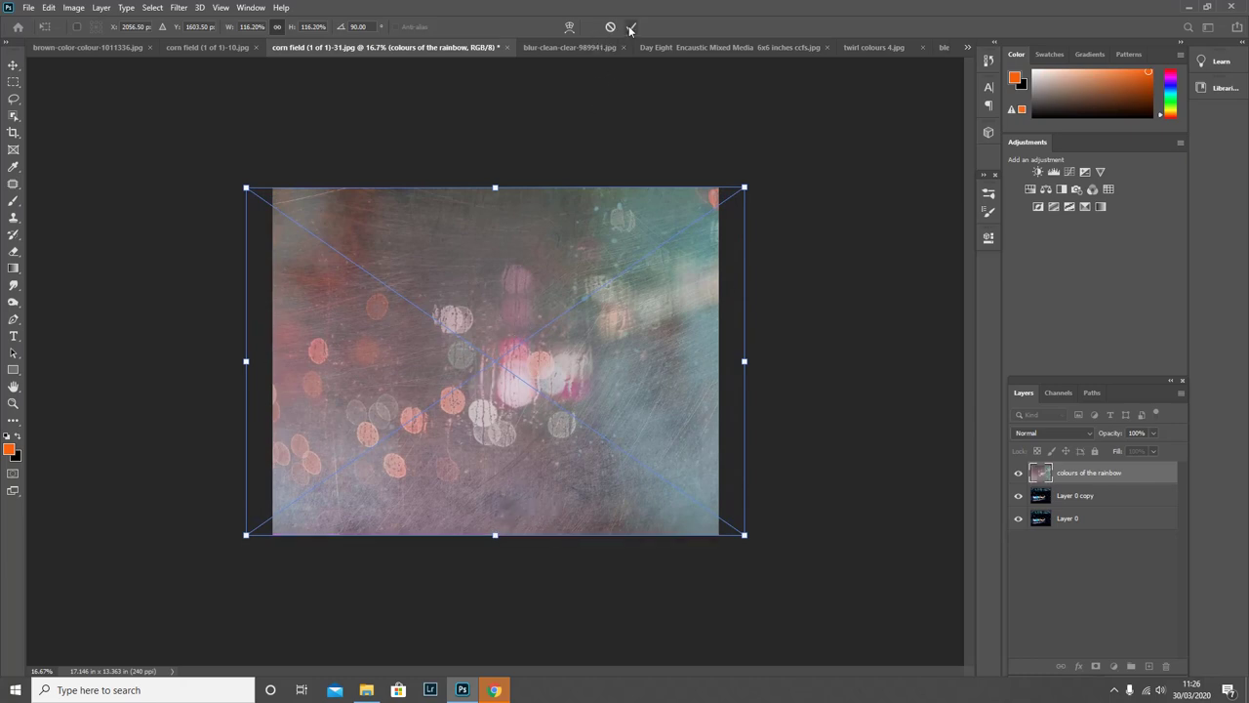
key(c)
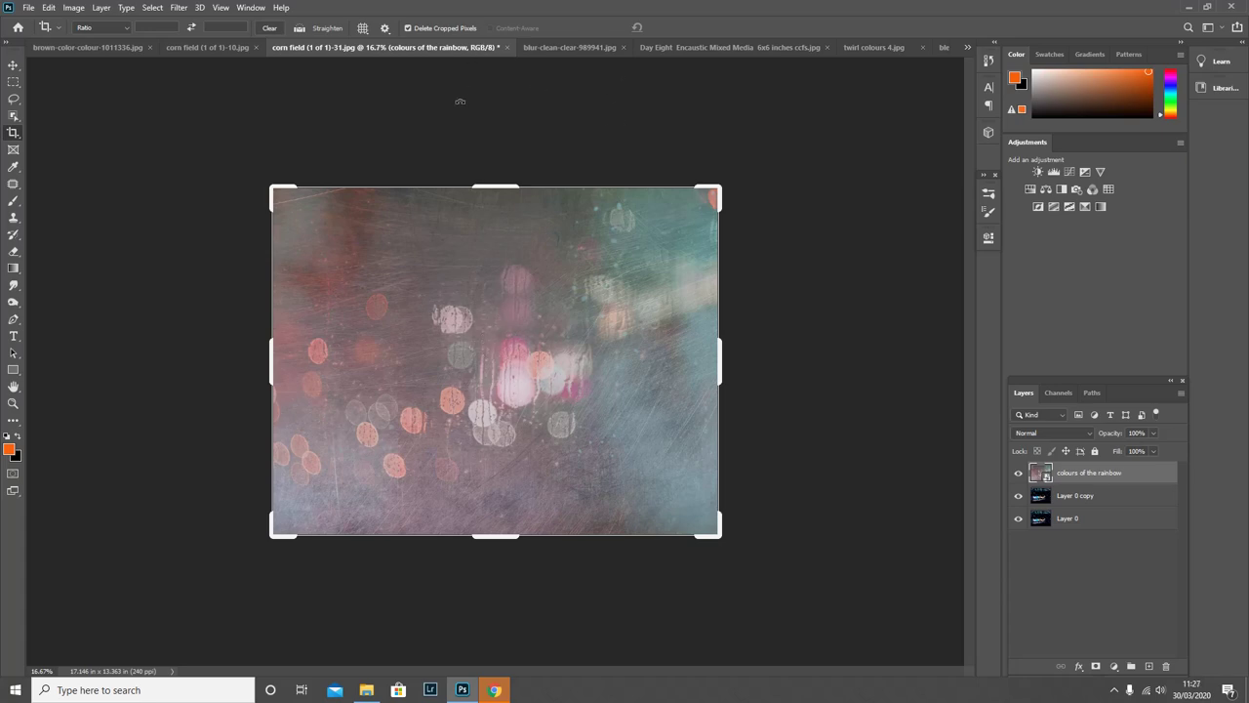
- Try Darken, Multiply and Darker Color on the colours of the rainbow layer, and apply Lighten with 54% fill
click(1072, 439)
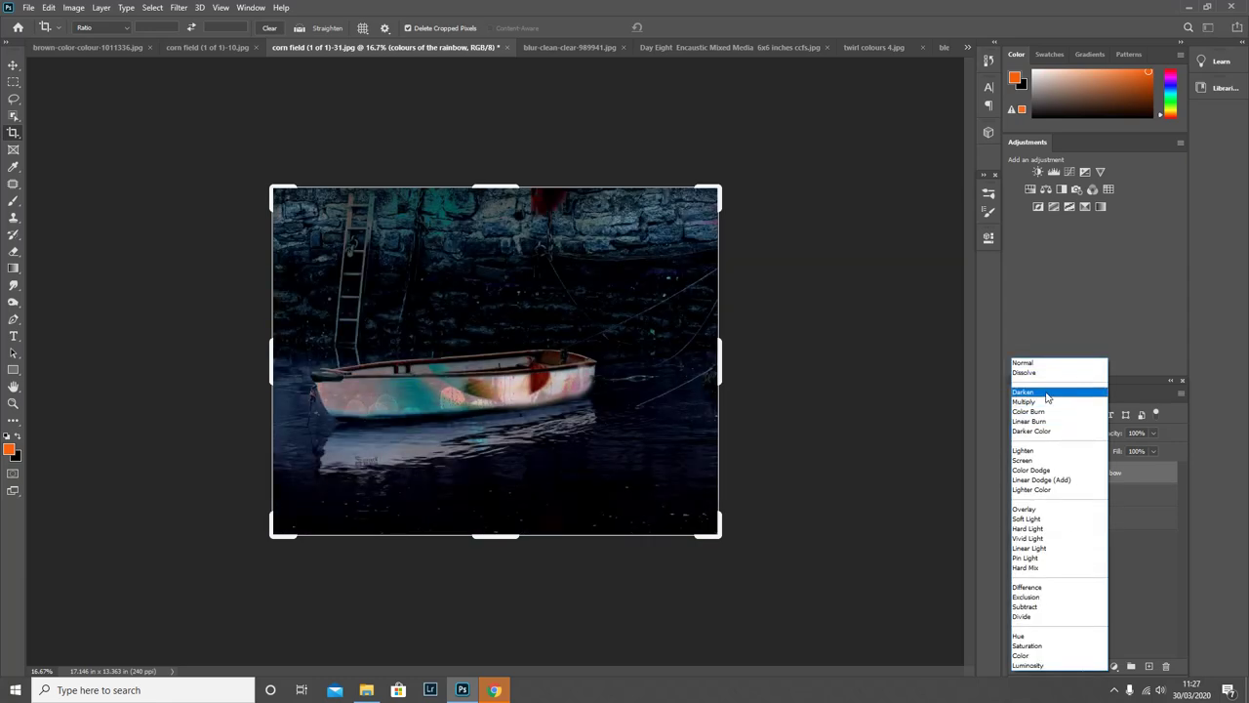
click(1046, 395)
scroll(1046, 435, down, 1)
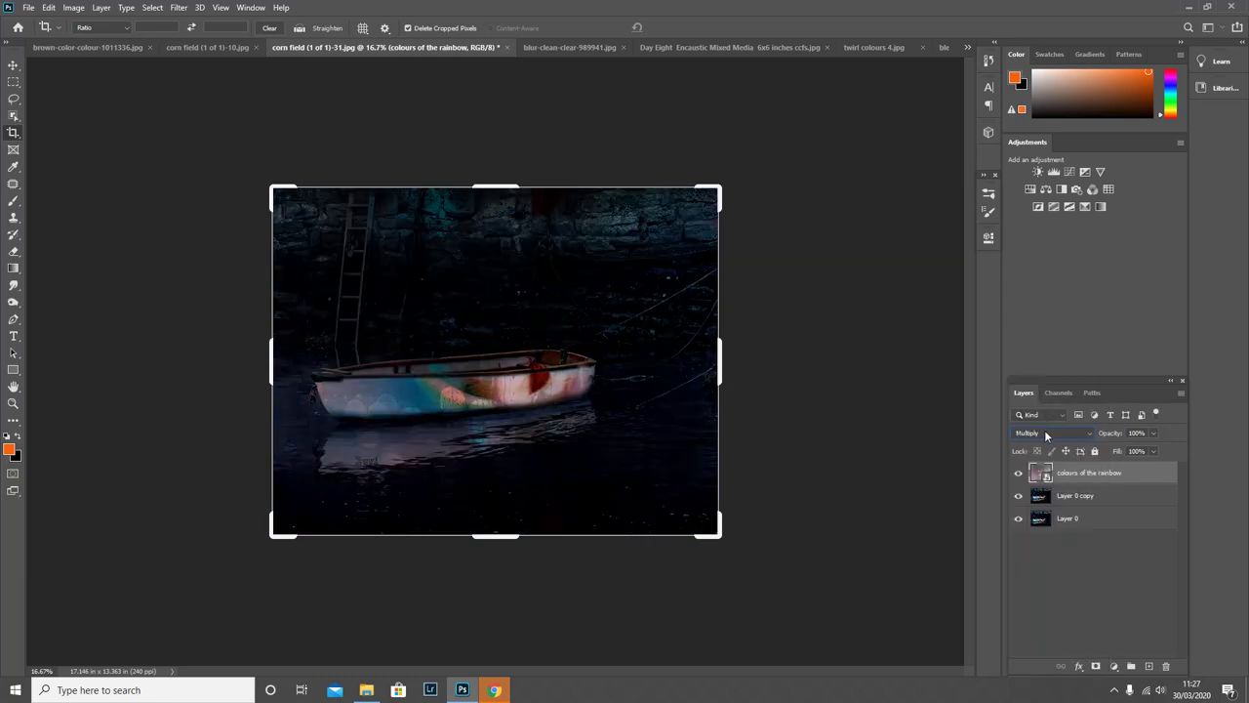
scroll(1046, 435, down, 3)
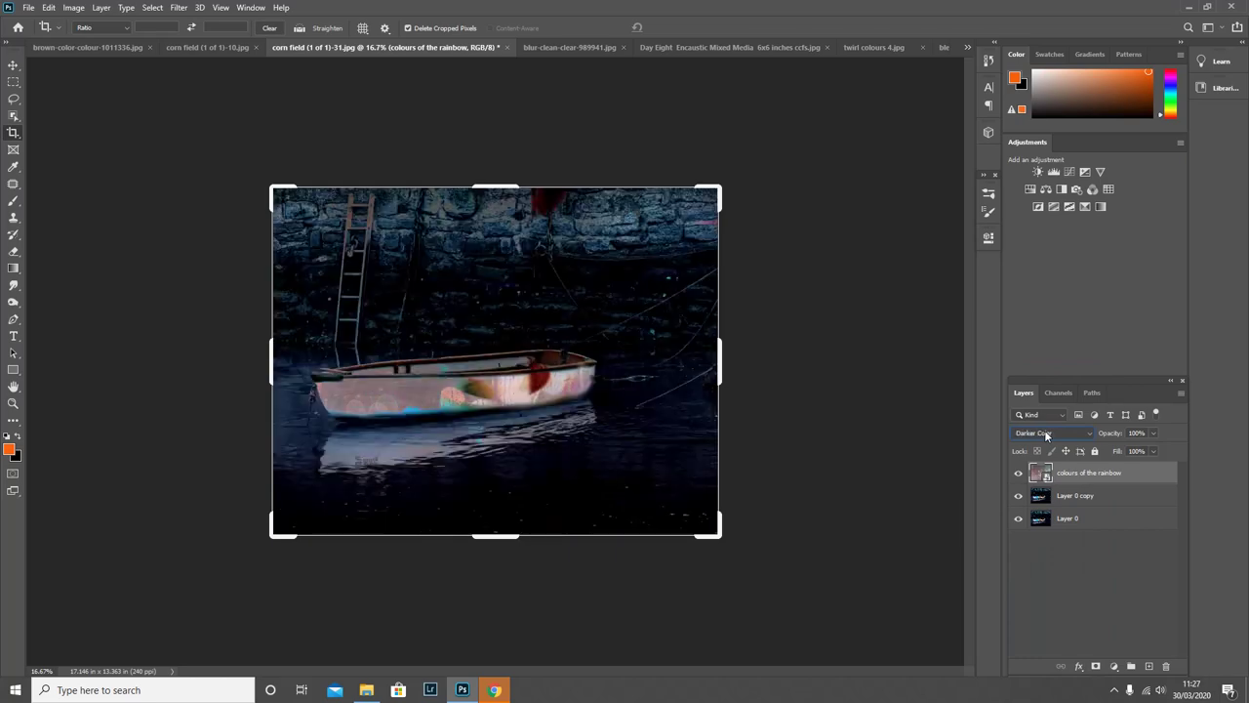
scroll(1045, 436, down, 1)
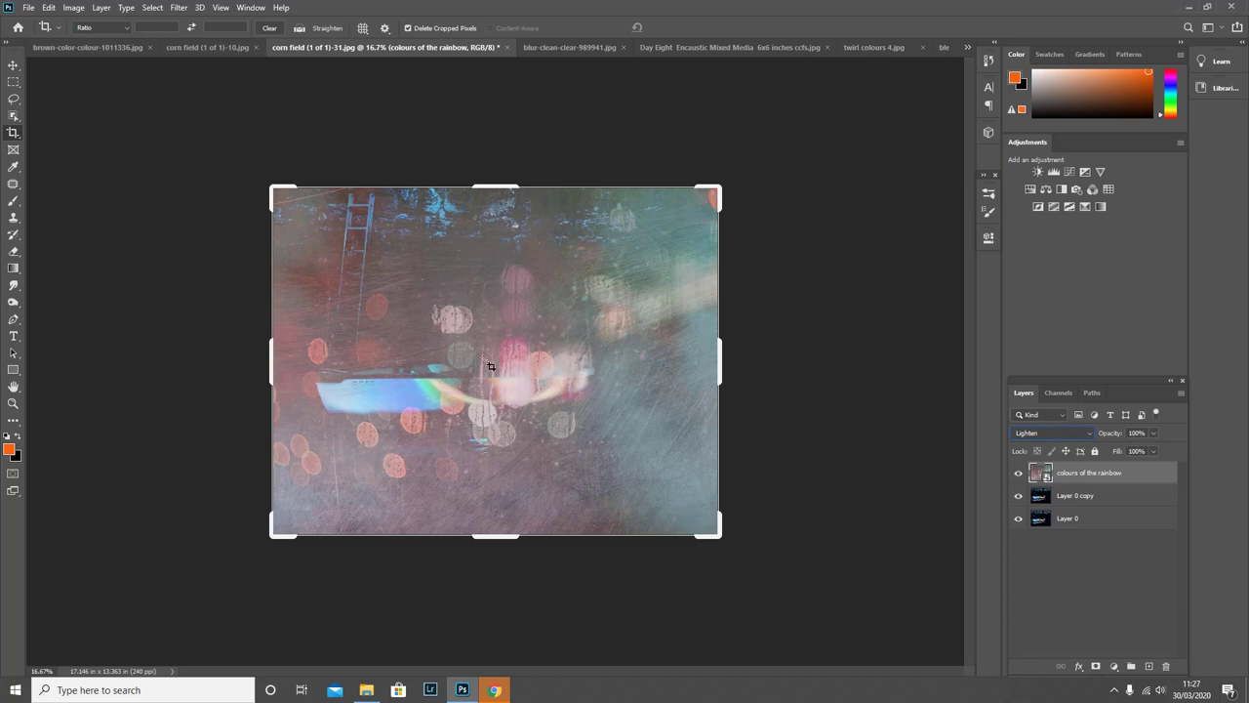
click(1154, 452)
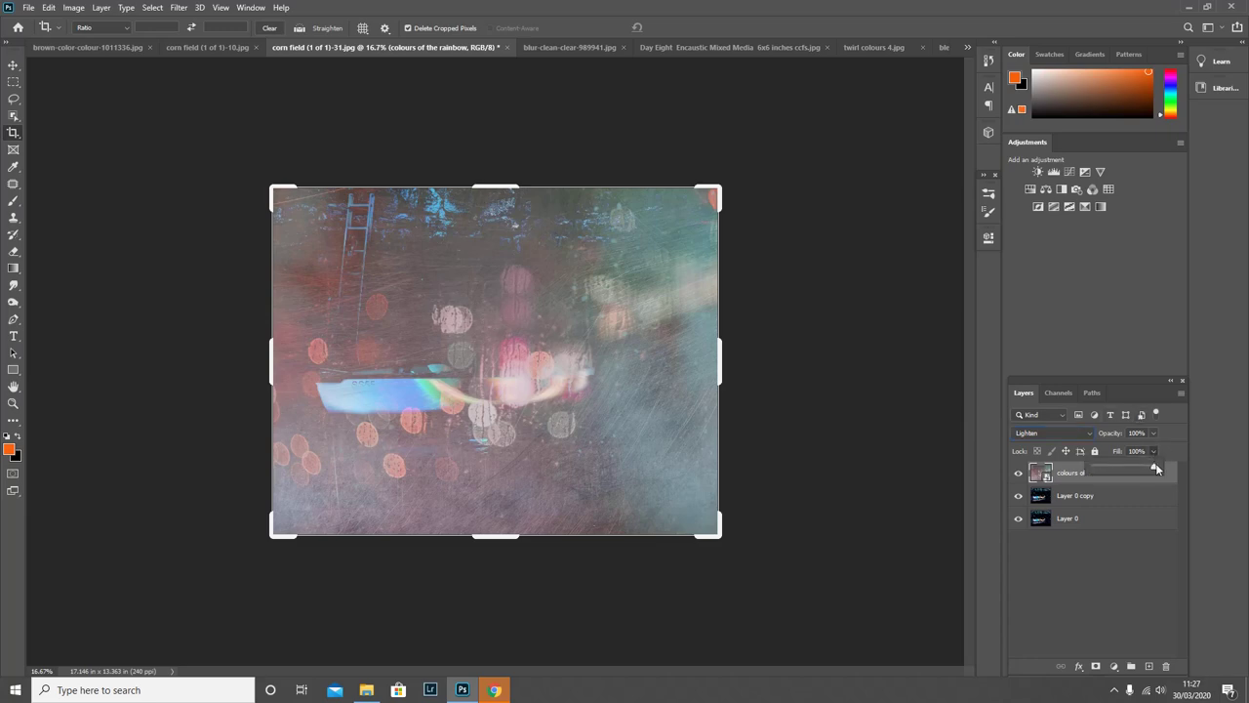
drag(1134, 469, 1127, 469)
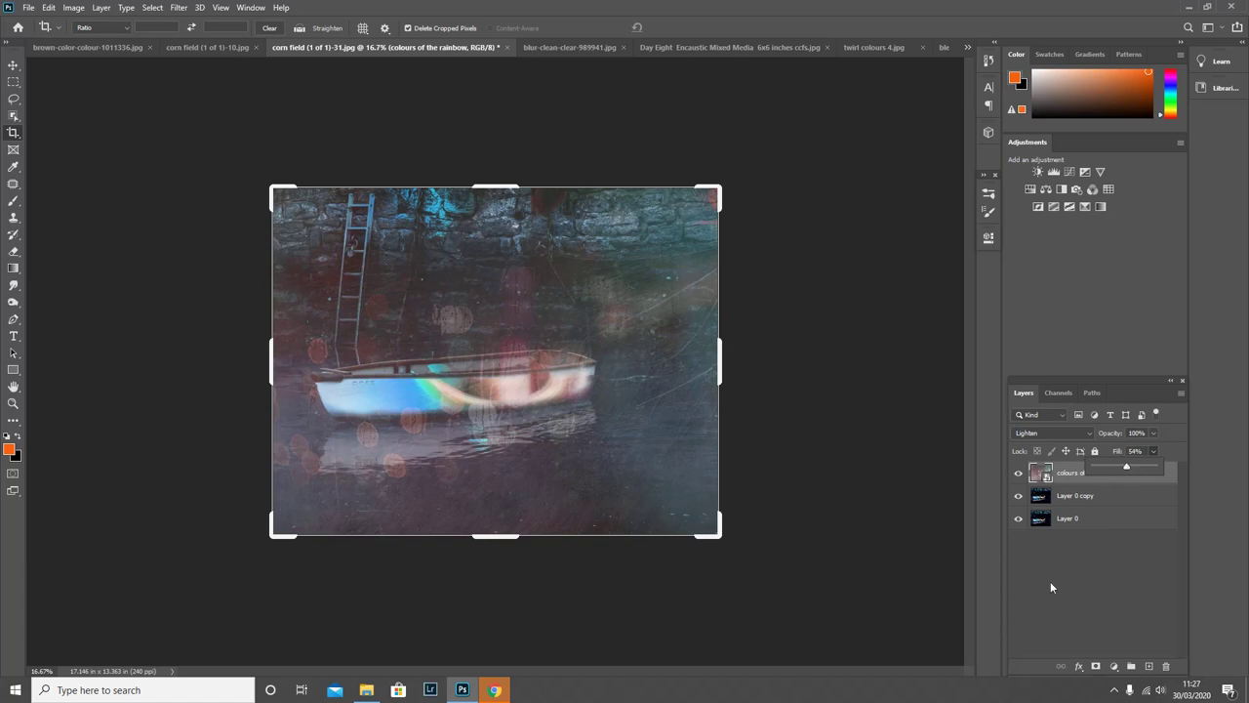
- Add a layer mask to the colours of the rainbow layer and paint it black over the boat and its reflection with a 600 px brush
click(1097, 665)
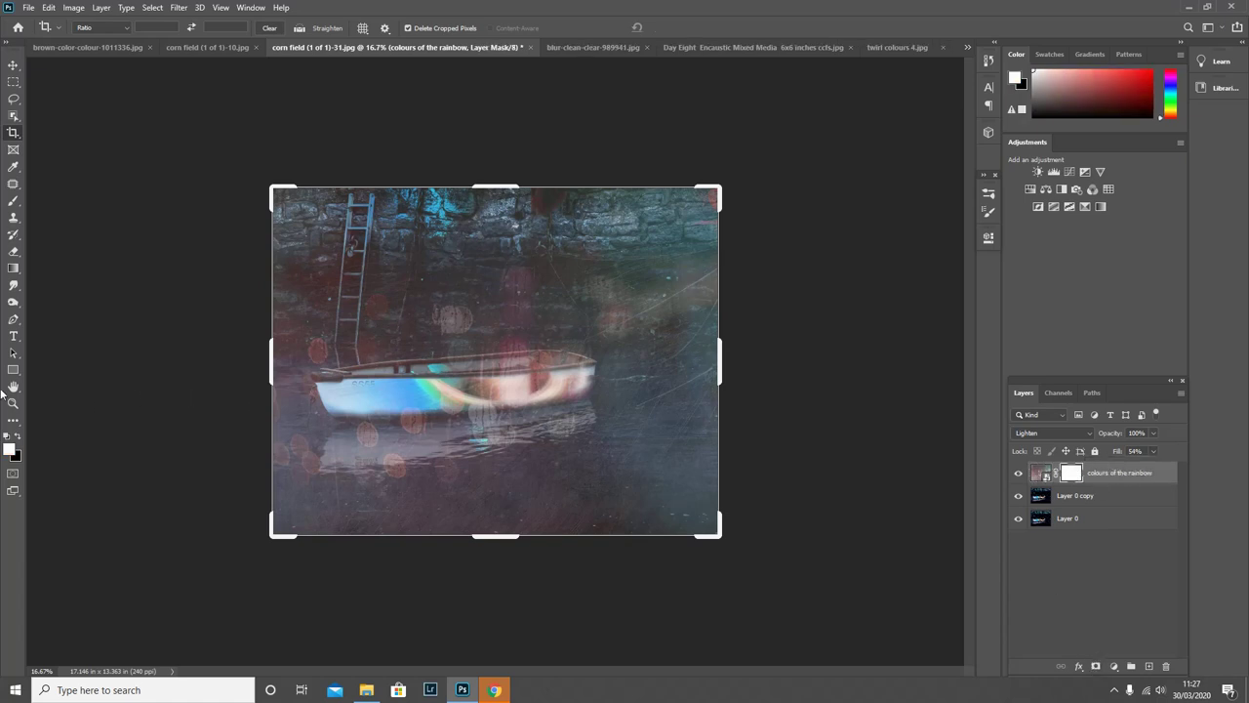
click(12, 200)
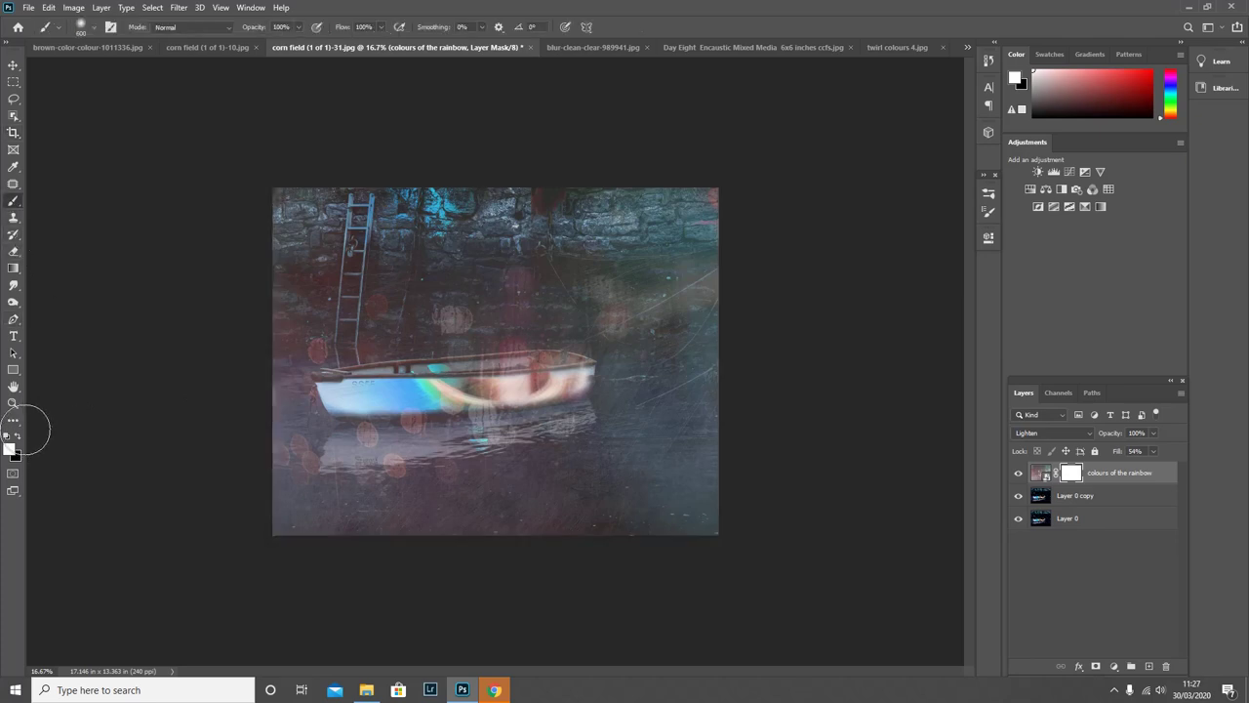
click(18, 435)
mouse_move(475, 385)
mouse_down()
mouse_move(339, 397)
mouse_move(551, 374)
mouse_move(573, 379)
mouse_move(499, 397)
mouse_move(570, 414)
mouse_move(339, 457)
mouse_move(415, 428)
mouse_move(512, 438)
mouse_move(449, 438)
mouse_move(577, 406)
mouse_move(346, 450)
mouse_move(440, 403)
mouse_move(329, 388)
mouse_move(571, 374)
mouse_up()
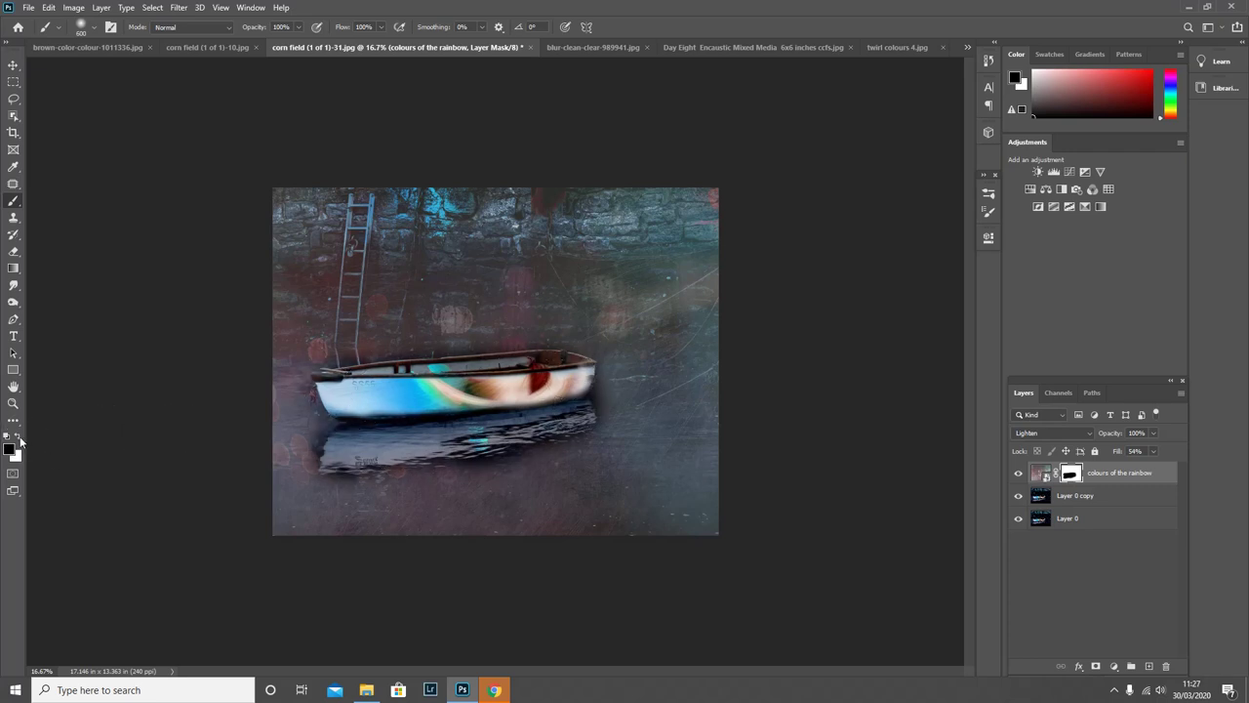
- Restore the texture around the edges of the boat and its reflection by painting the mask white with a 175 px brush
click(18, 432)
key(bracketleft)
key(bracketleft)
key(bracketleft)
key(bracketleft)
key(bracketleft)
key(bracketleft)
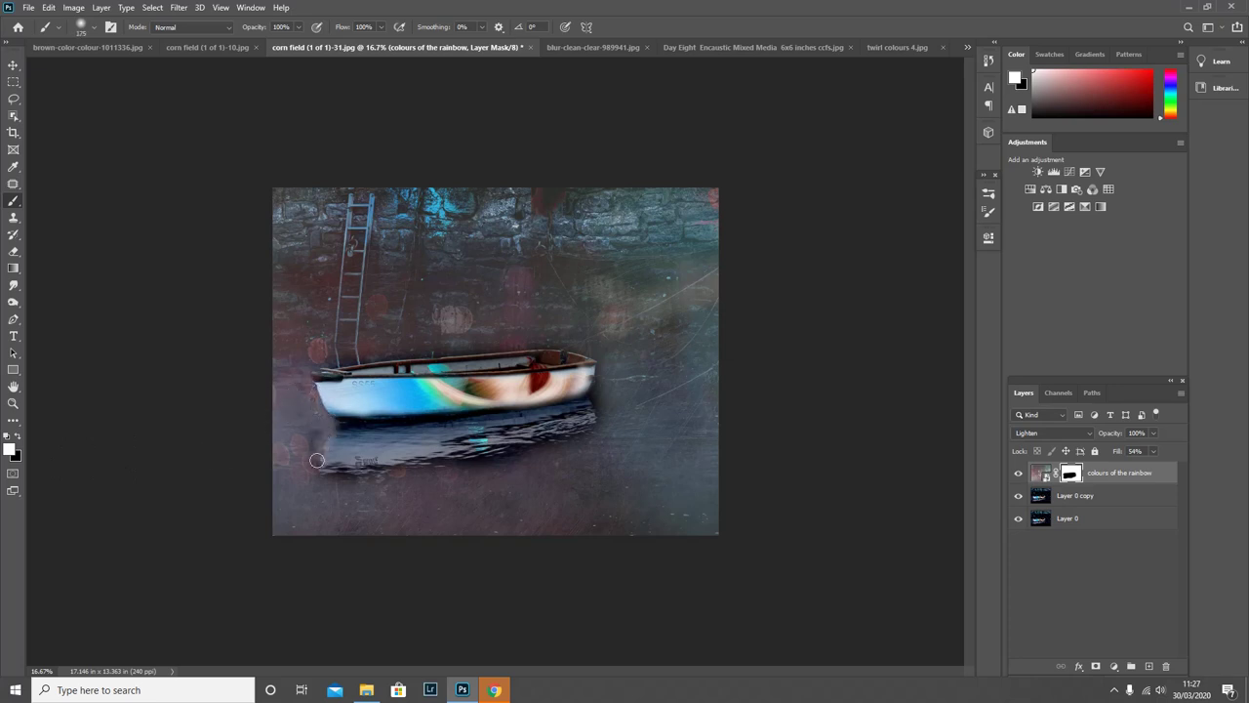
drag(310, 468, 349, 489)
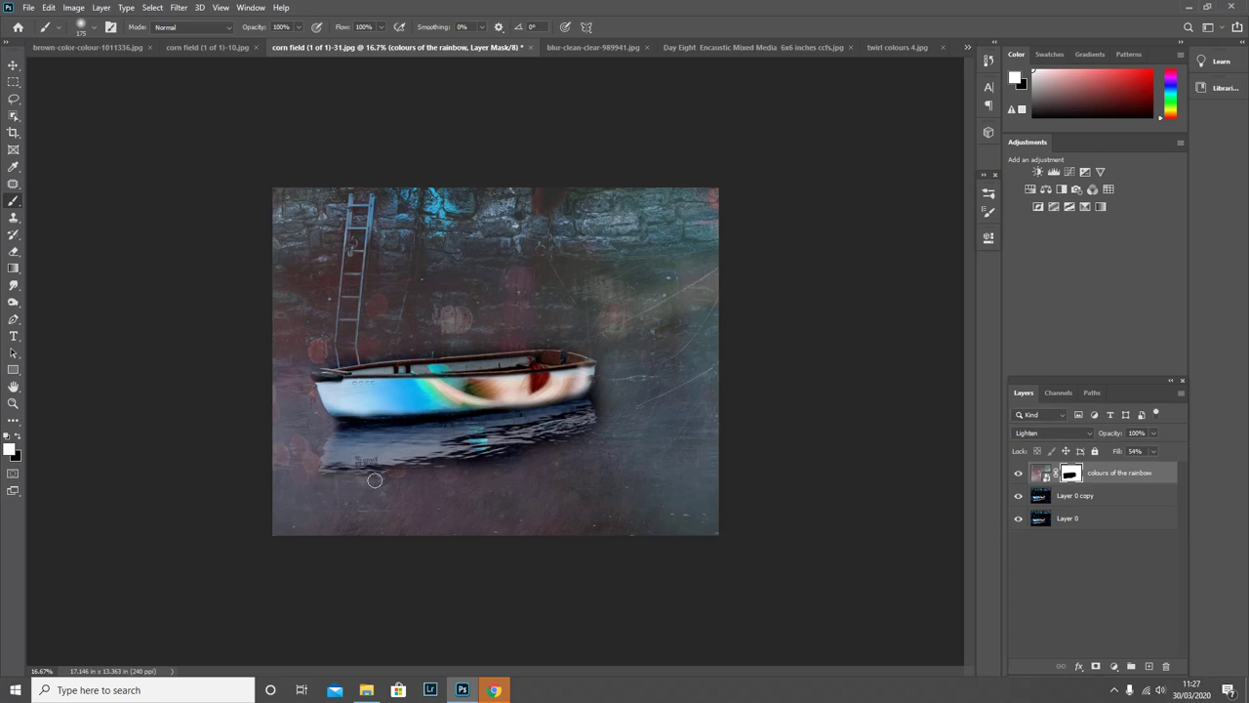
mouse_move(375, 481)
mouse_down()
mouse_move(590, 444)
mouse_move(607, 415)
mouse_move(598, 356)
mouse_move(564, 341)
mouse_move(332, 363)
mouse_up()
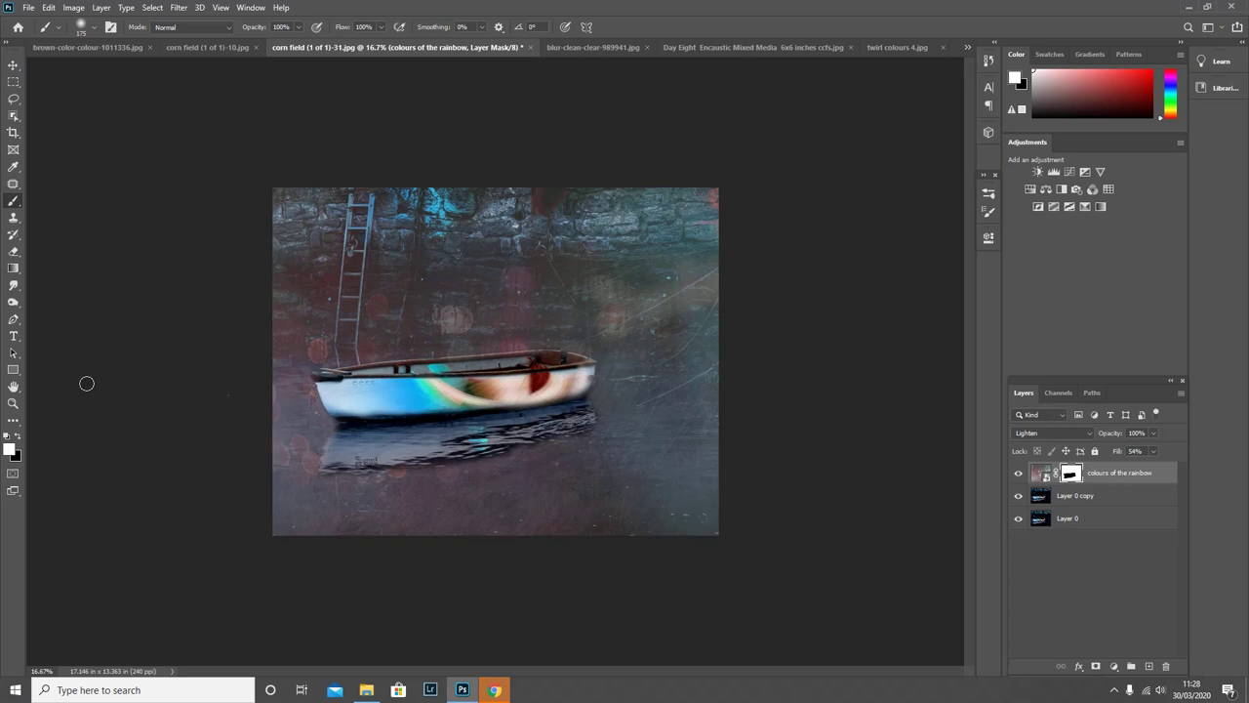
- Partly mask the texture on the water and background around the boat with a 500 px black brush at 58% opacity and 83% flow
click(15, 436)
key(bracketright)
key(bracketright)
key(bracketright)
key(bracketright)
click(299, 27)
click(382, 28)
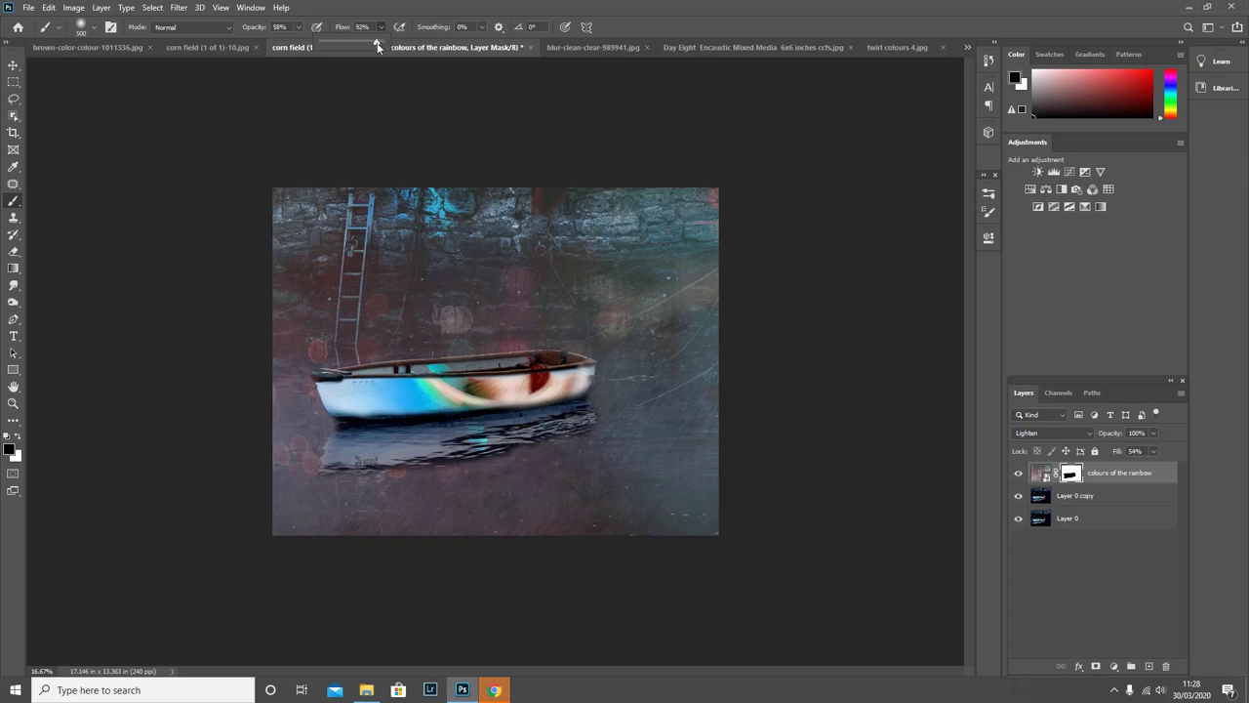
click(594, 410)
mouse_move(594, 410)
mouse_down()
mouse_move(647, 409)
mouse_move(601, 403)
mouse_move(630, 395)
mouse_move(712, 398)
mouse_move(553, 439)
mouse_move(756, 441)
mouse_move(466, 484)
mouse_move(777, 488)
mouse_move(587, 524)
mouse_move(741, 533)
mouse_move(240, 526)
mouse_move(256, 477)
mouse_move(284, 455)
mouse_move(274, 427)
mouse_move(300, 421)
mouse_move(274, 410)
mouse_move(313, 423)
mouse_move(310, 408)
mouse_move(284, 405)
mouse_move(309, 432)
mouse_move(296, 451)
mouse_move(306, 465)
mouse_move(486, 476)
mouse_move(271, 527)
mouse_move(473, 511)
mouse_move(241, 499)
mouse_move(290, 460)
mouse_move(345, 482)
mouse_move(619, 474)
mouse_move(595, 500)
mouse_move(472, 528)
mouse_move(745, 528)
mouse_move(222, 549)
mouse_move(362, 499)
mouse_move(373, 460)
mouse_move(453, 442)
mouse_move(615, 427)
mouse_move(608, 454)
mouse_move(680, 467)
mouse_move(473, 471)
mouse_move(604, 397)
mouse_move(719, 396)
mouse_move(371, 438)
mouse_move(264, 422)
mouse_move(305, 410)
mouse_move(273, 401)
mouse_move(274, 448)
mouse_move(282, 415)
mouse_up()
mouse_move(558, 265)
mouse_down()
mouse_move(302, 286)
mouse_move(468, 285)
mouse_move(370, 199)
mouse_move(345, 334)
mouse_move(285, 340)
mouse_move(297, 343)
mouse_move(274, 303)
mouse_move(317, 312)
mouse_move(329, 337)
mouse_move(300, 338)
mouse_move(342, 359)
mouse_move(348, 229)
mouse_move(313, 210)
mouse_move(281, 241)
mouse_move(360, 194)
mouse_move(338, 262)
mouse_move(337, 343)
mouse_up()
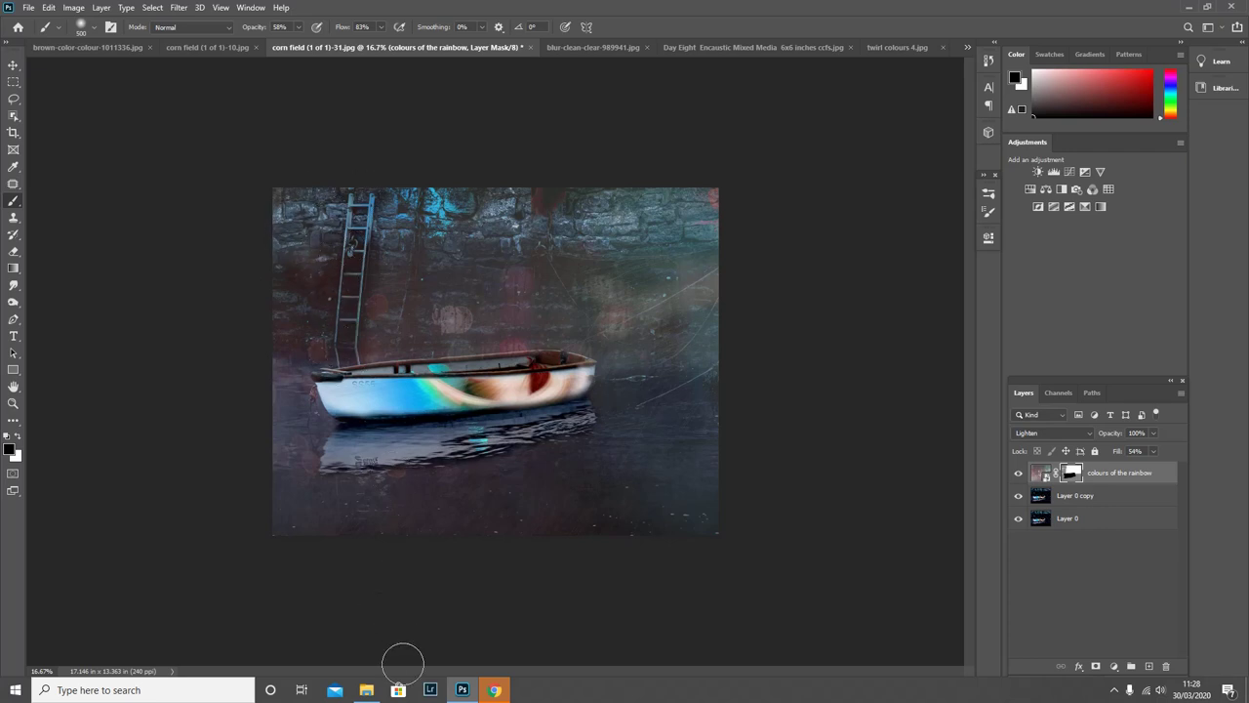
- Find the icm background image in the textured backgrounds folder and place it in the boat document
click(366, 690)
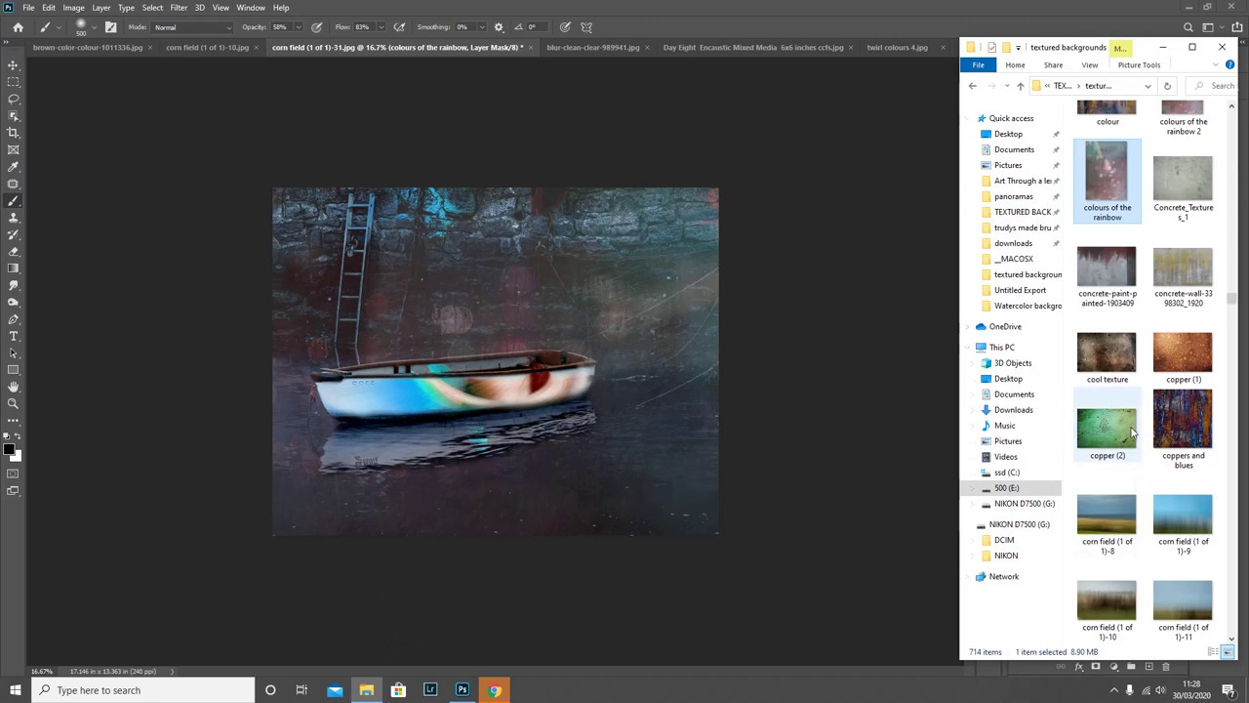
scroll(1132, 433, down, 5)
scroll(1132, 433, down, 8)
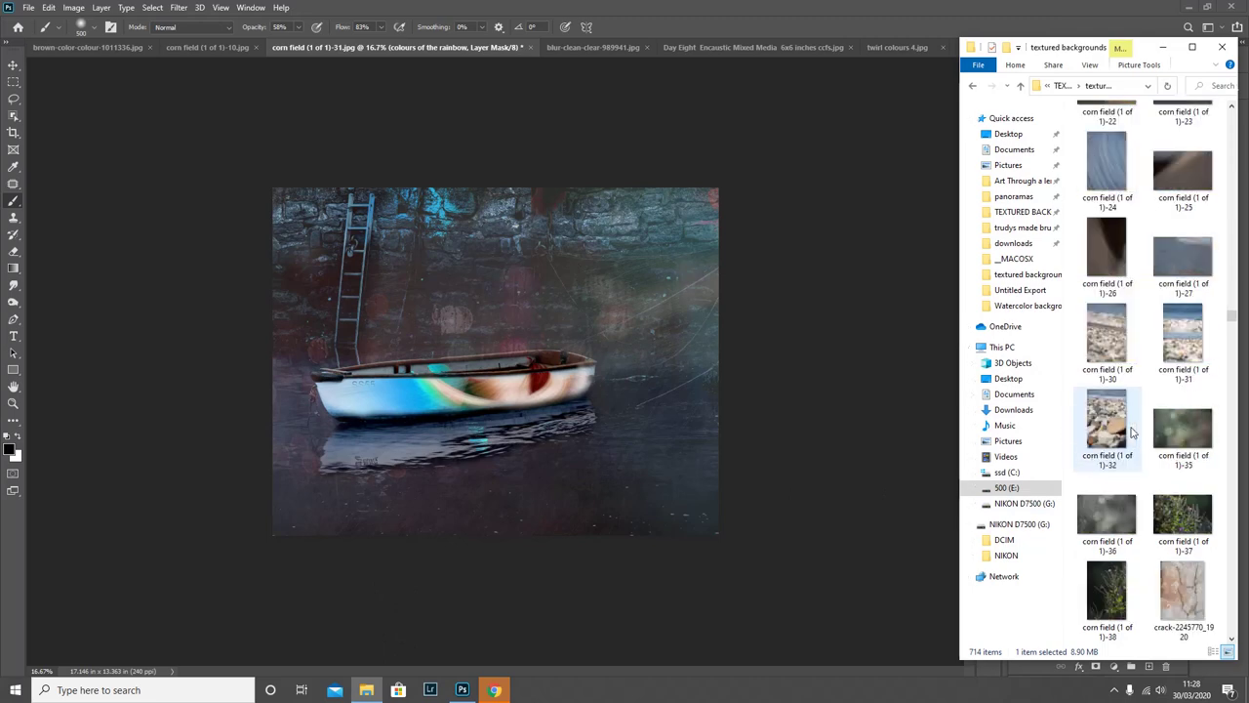
scroll(1132, 432, down, 5)
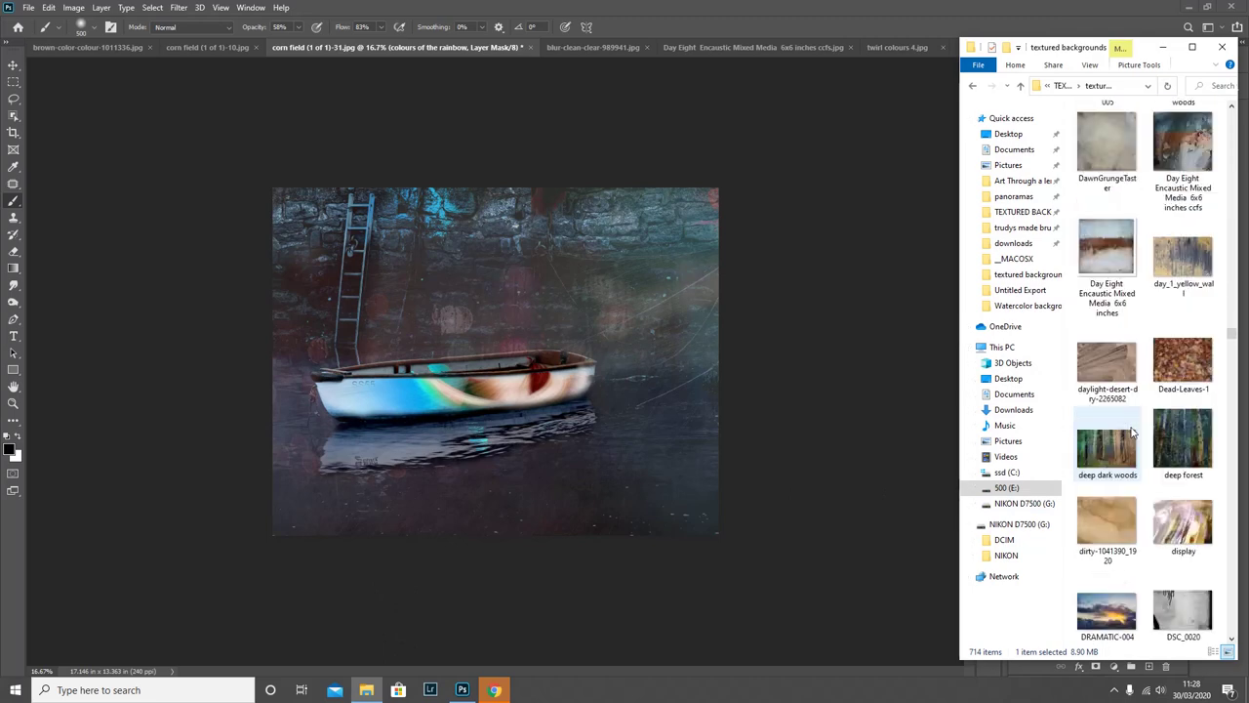
scroll(1132, 432, down, 12)
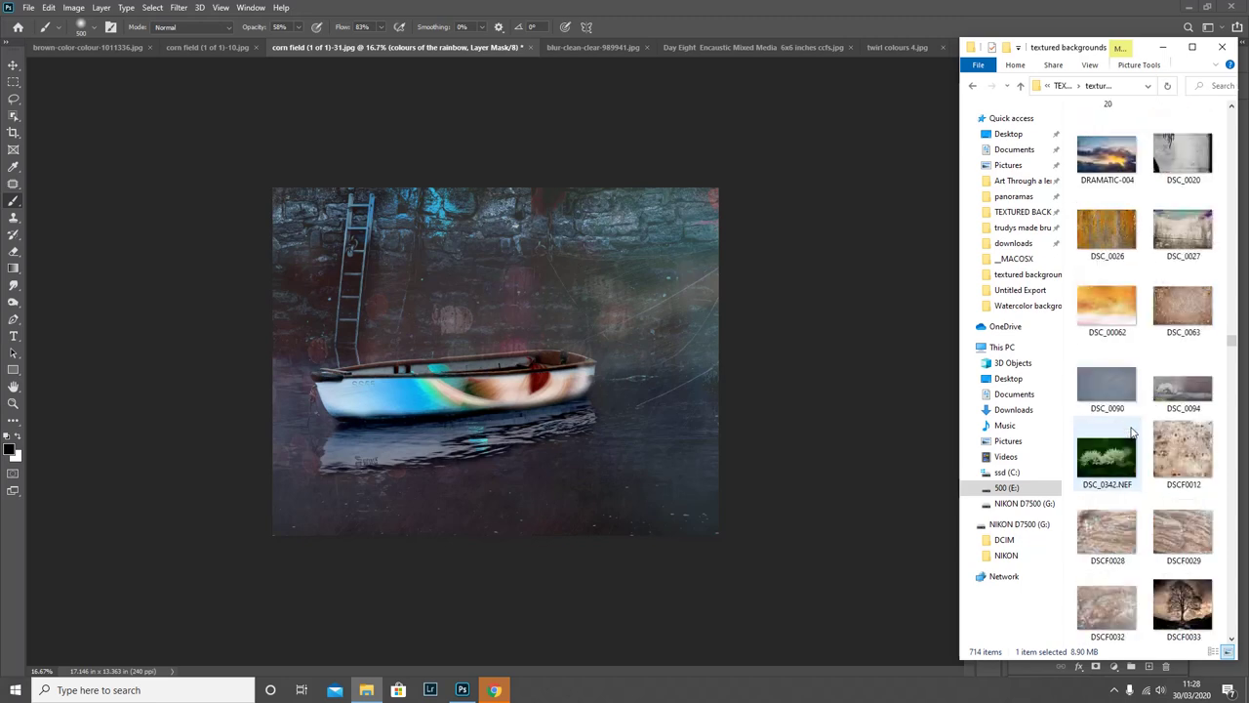
scroll(1133, 432, down, 10)
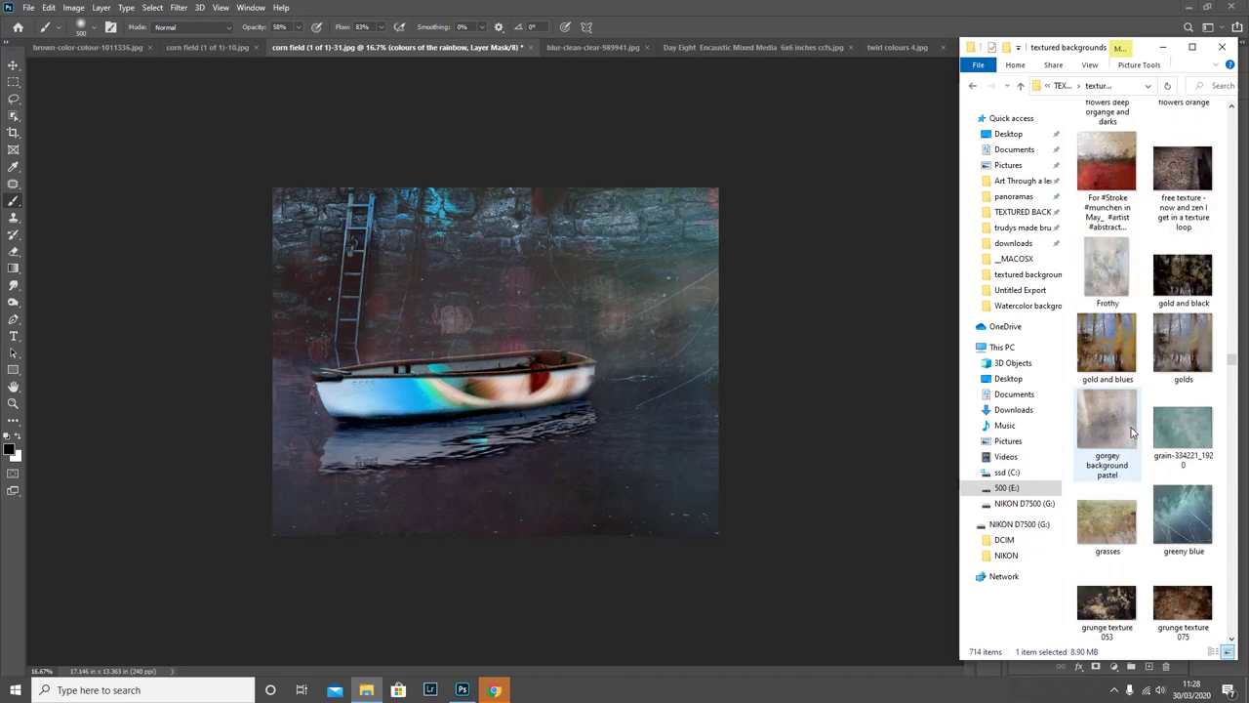
scroll(1132, 433, down, 6)
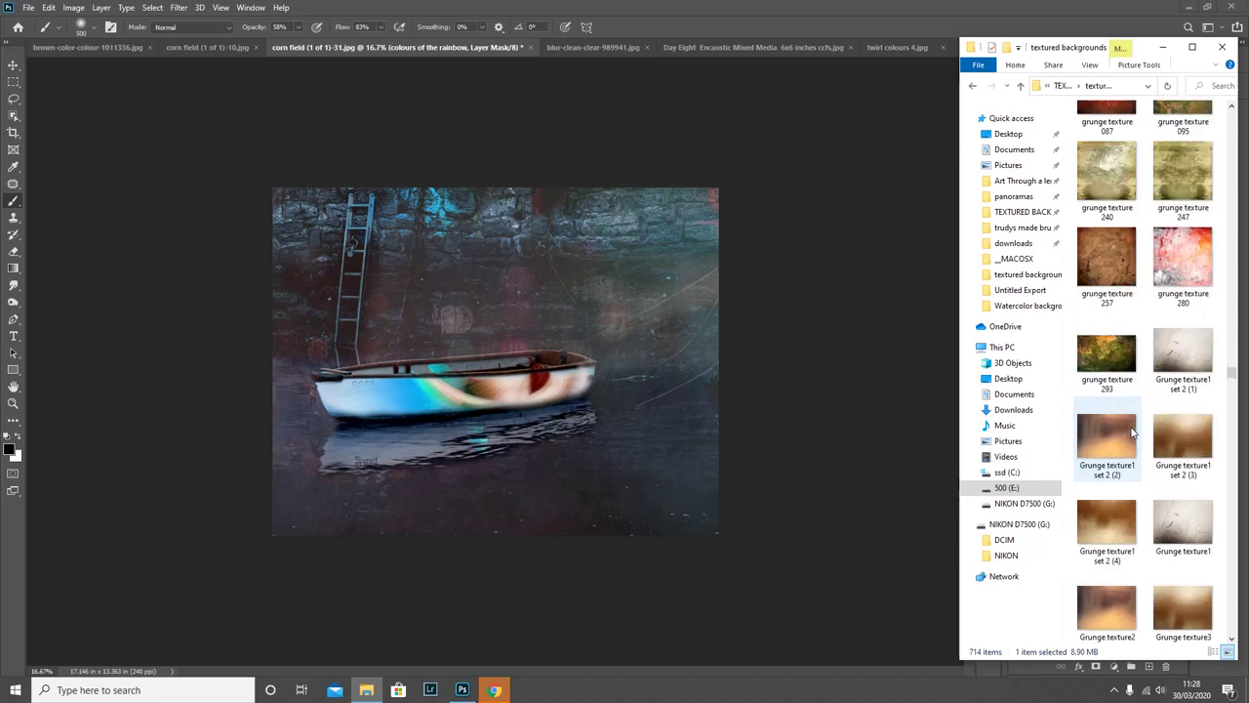
scroll(1132, 432, down, 10)
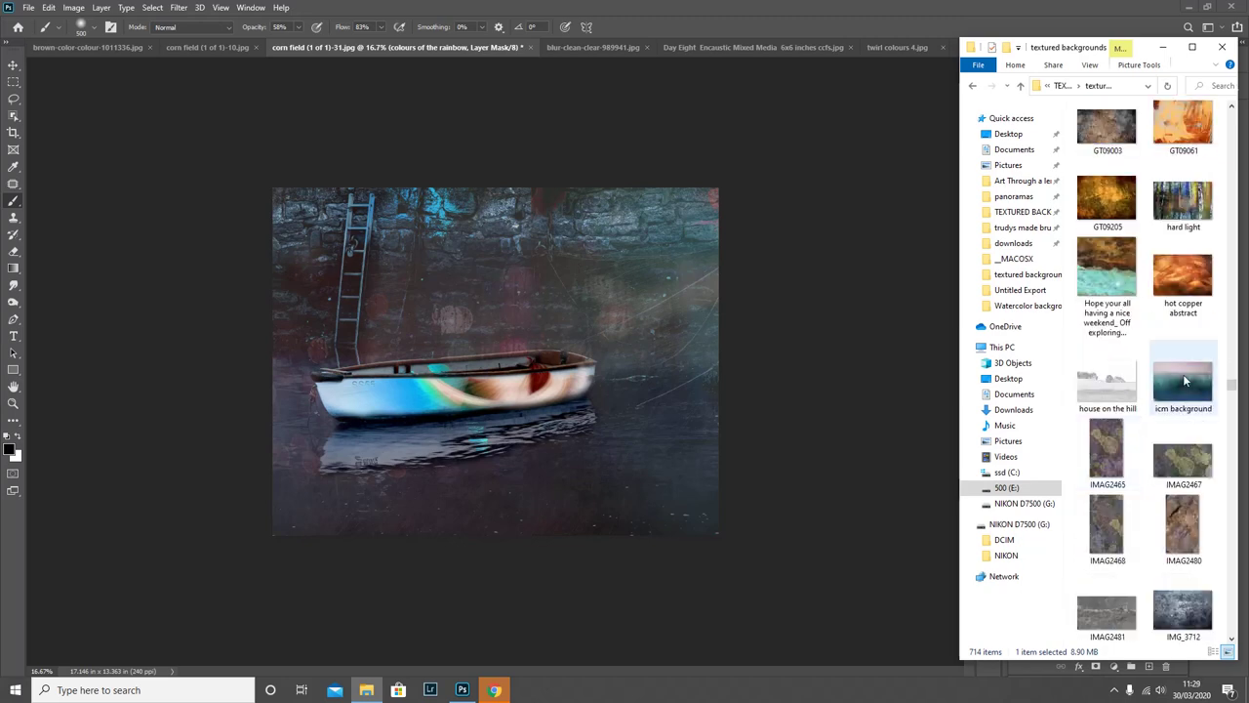
drag(1171, 398, 496, 474)
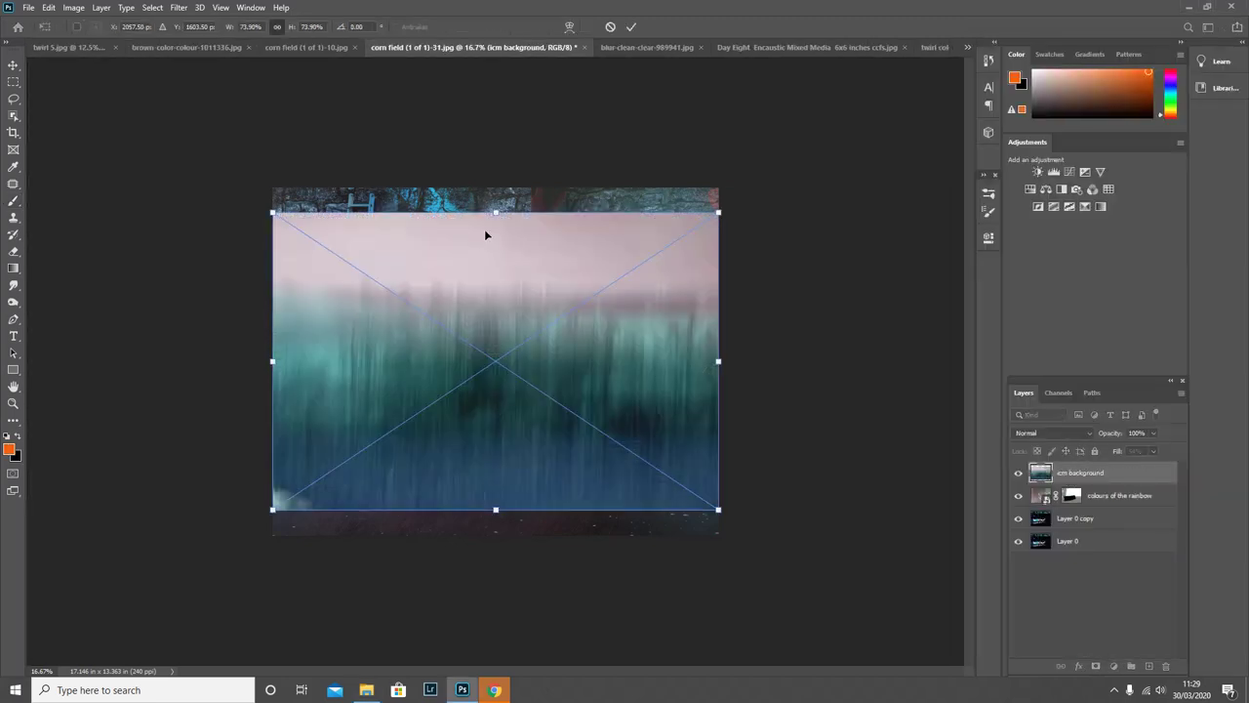
- Scale the placed icm background to 86.41% so it covers the full canvas height, and commit the placement
drag(496, 211, 496, 188)
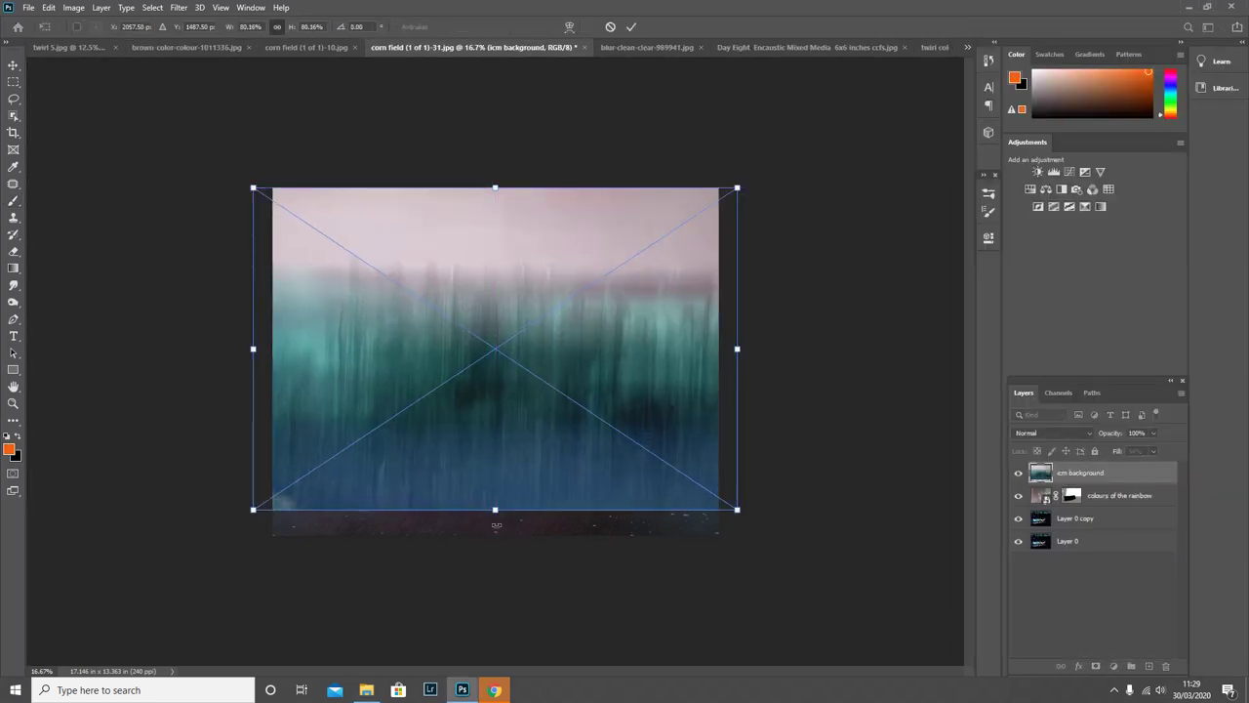
drag(496, 518, 496, 543)
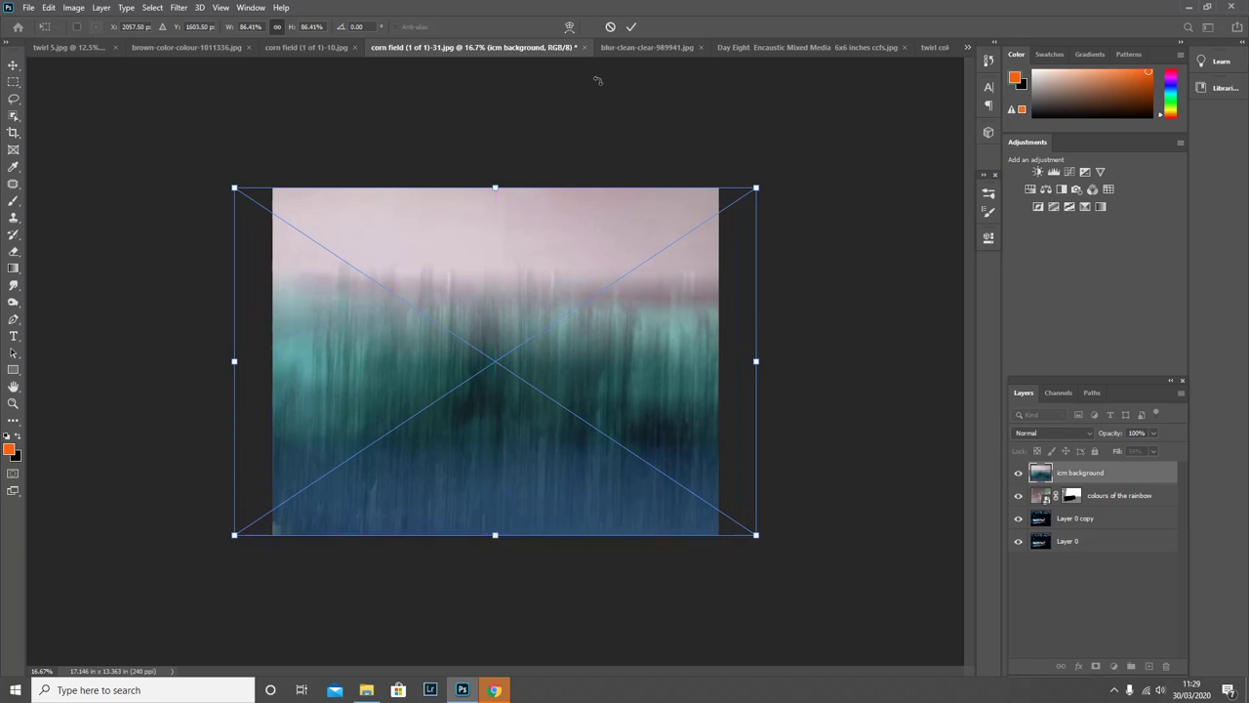
click(630, 28)
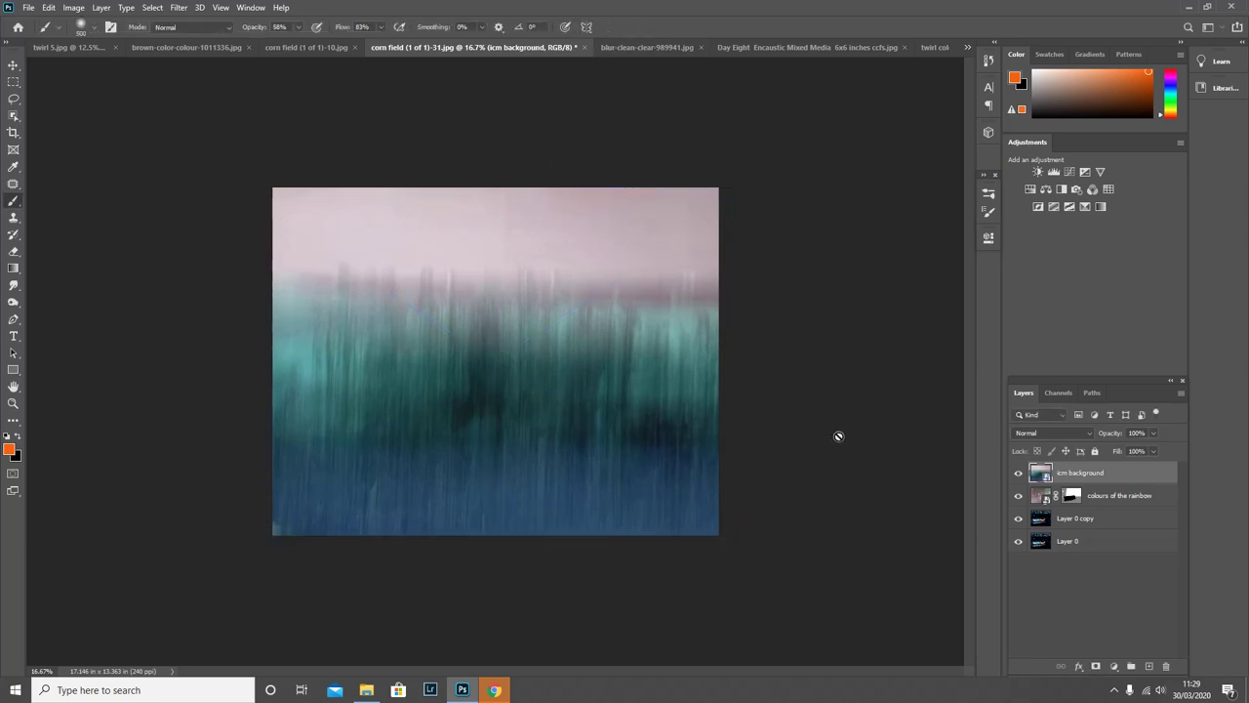
- Try blend modes from Darken through Multiply, Color Dodge, Overlay, Soft Light and Pin Light to Difference on the icm background layer
click(1054, 433)
click(1023, 391)
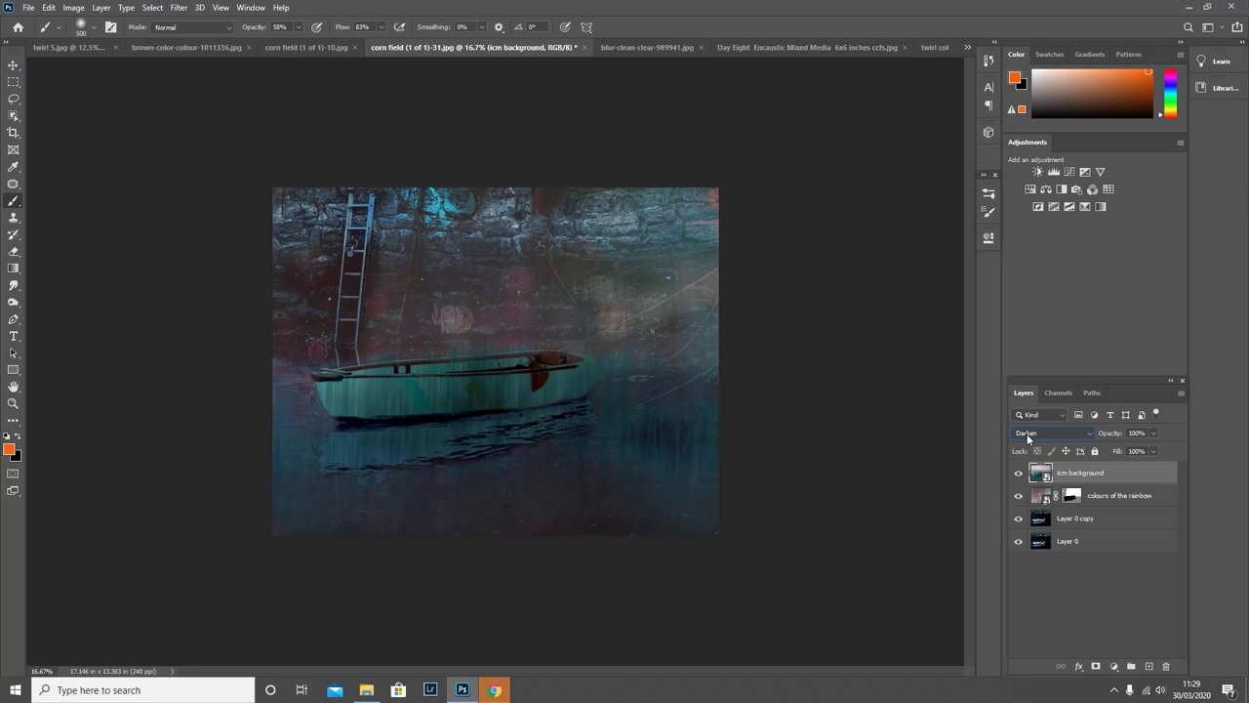
scroll(1044, 432, down, 1)
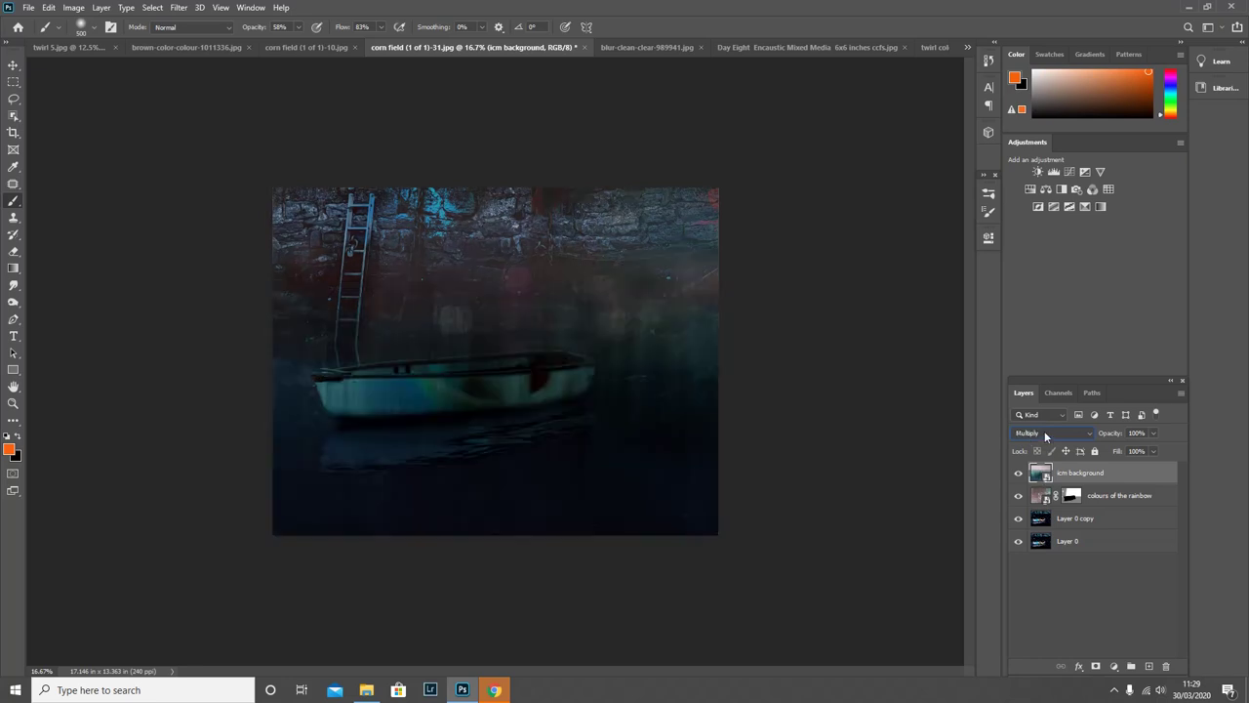
scroll(1044, 433, down, 3)
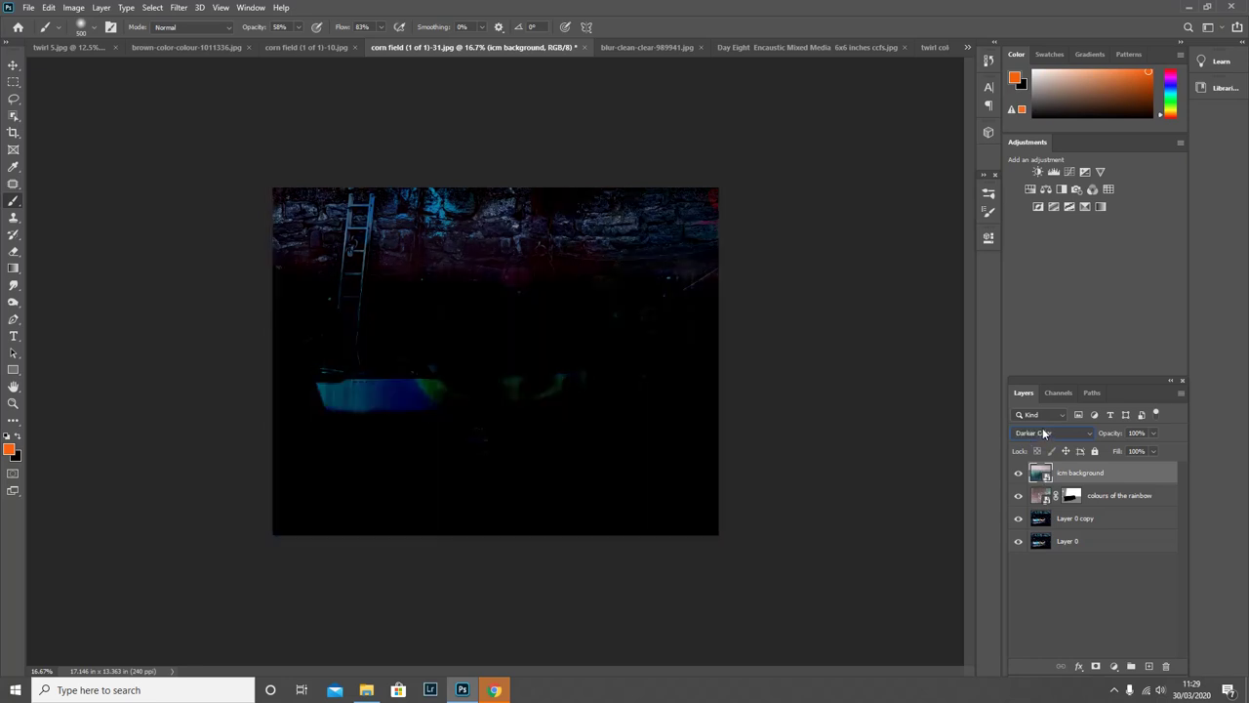
scroll(1042, 433, up, 1)
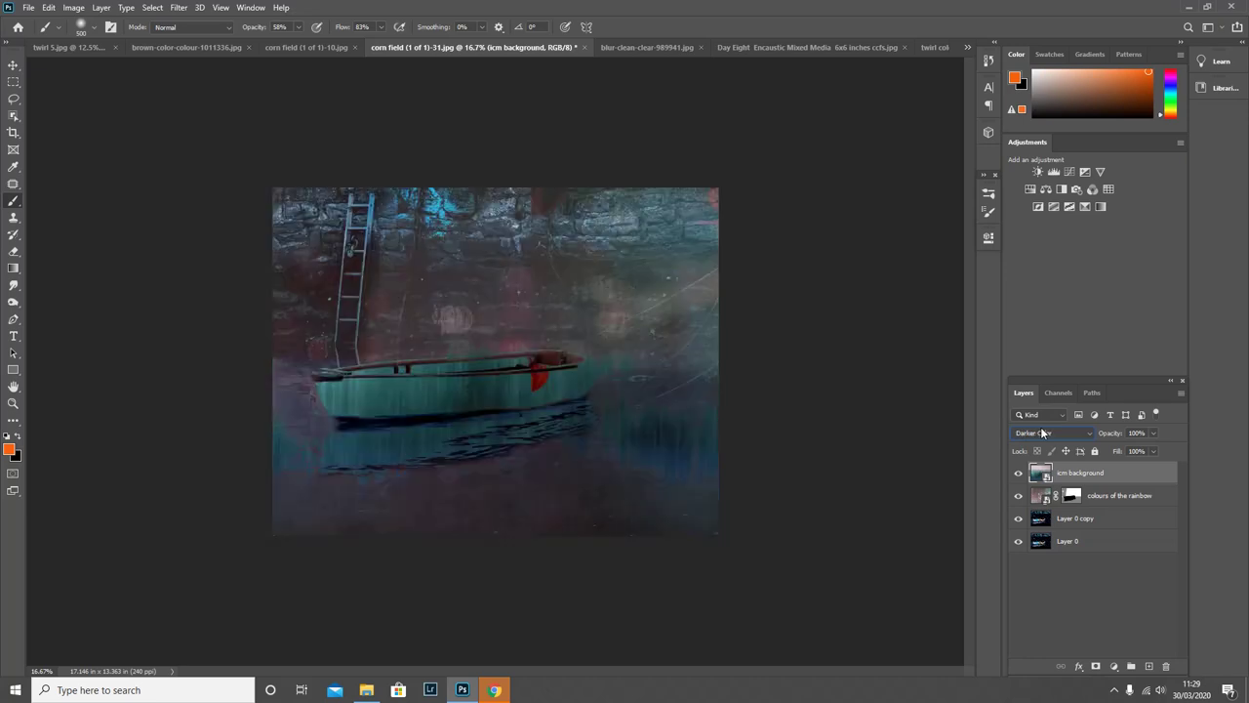
scroll(1042, 432, down, 2)
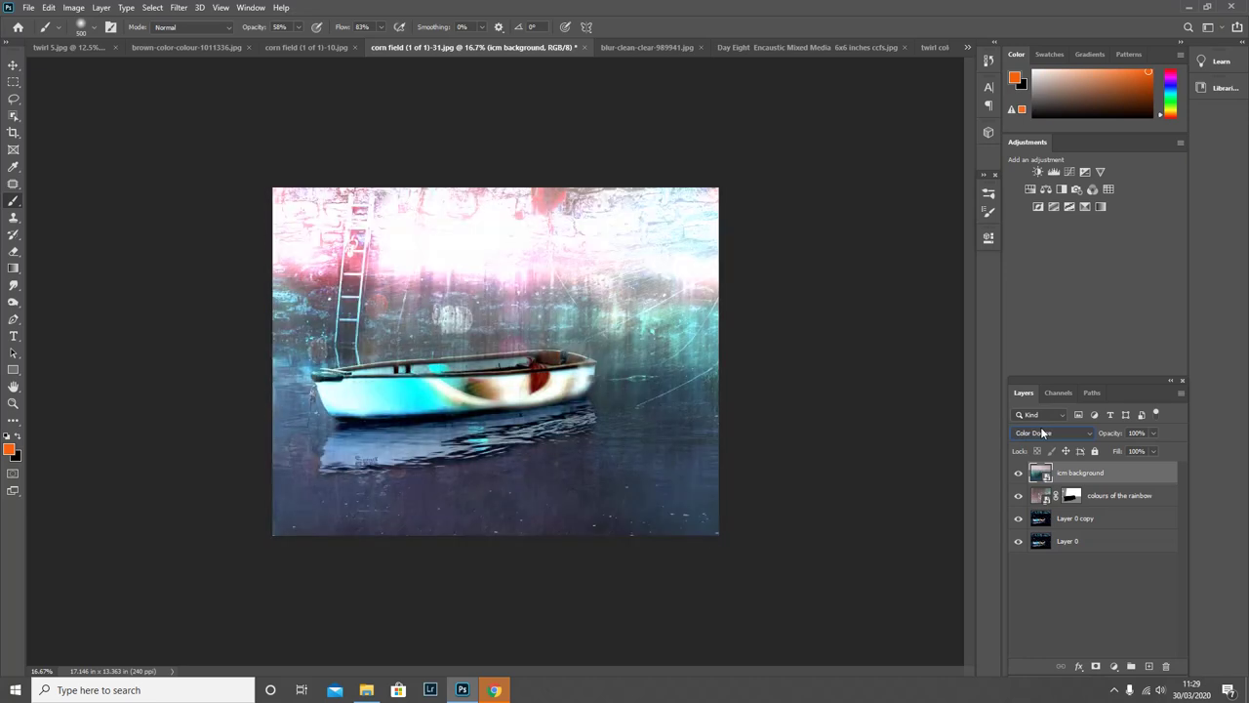
scroll(1042, 432, down, 2)
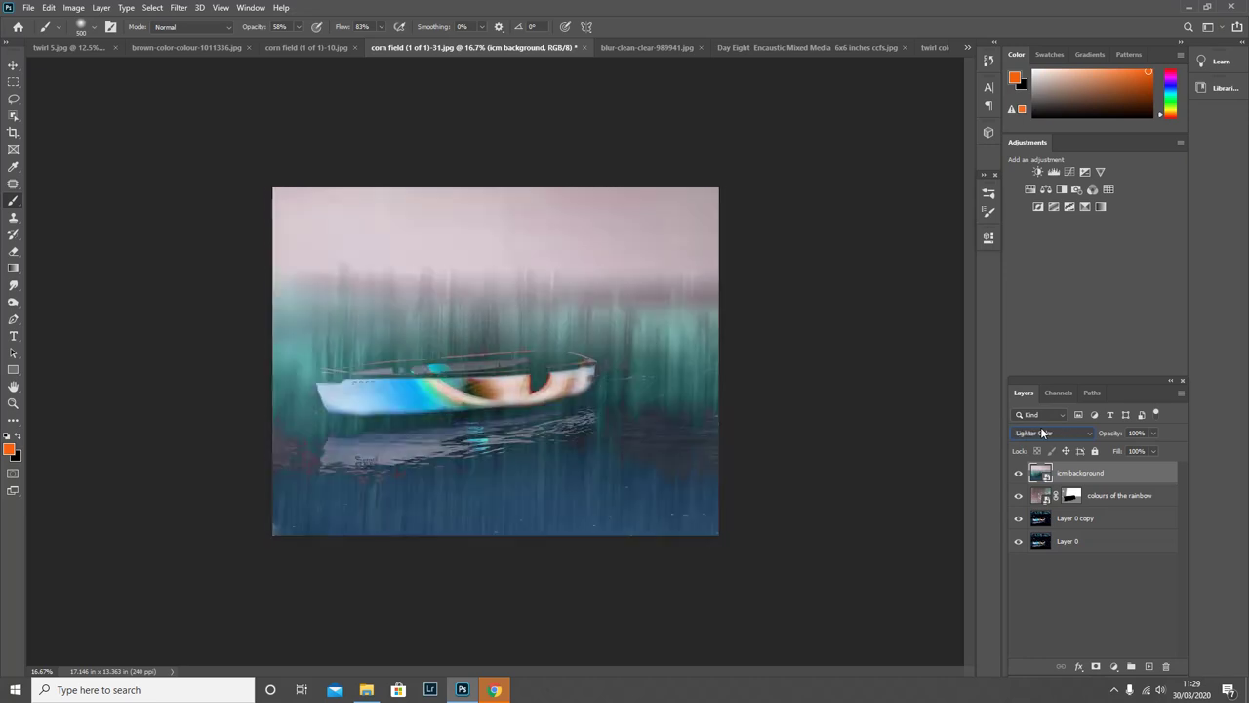
scroll(1042, 432, down, 1)
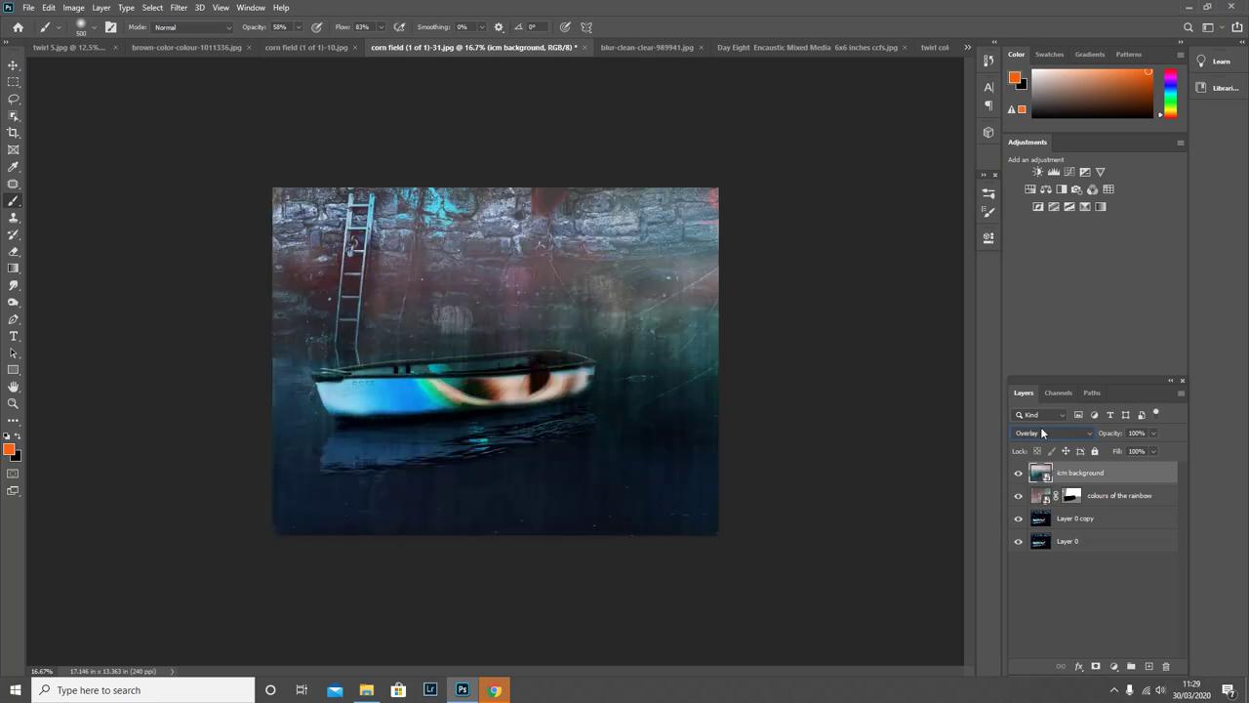
scroll(1042, 433, down, 1)
scroll(1042, 433, down, 1)
scroll(1043, 432, up, 1)
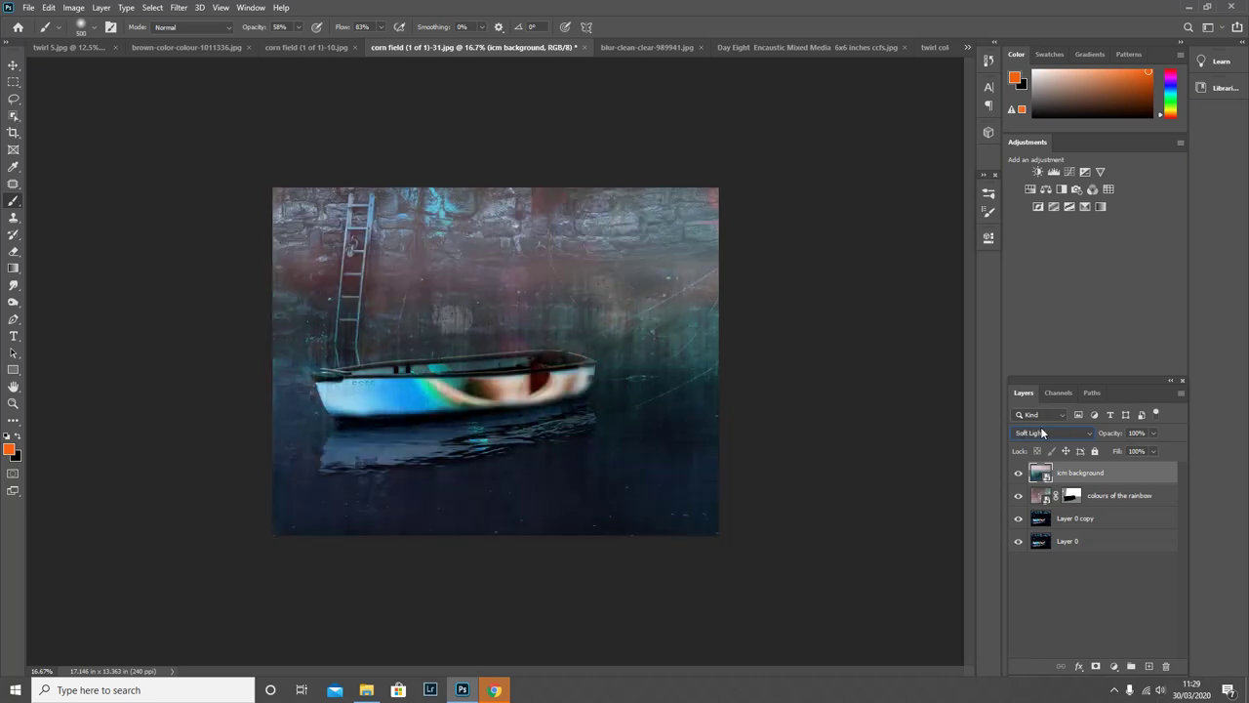
scroll(1042, 433, down, 4)
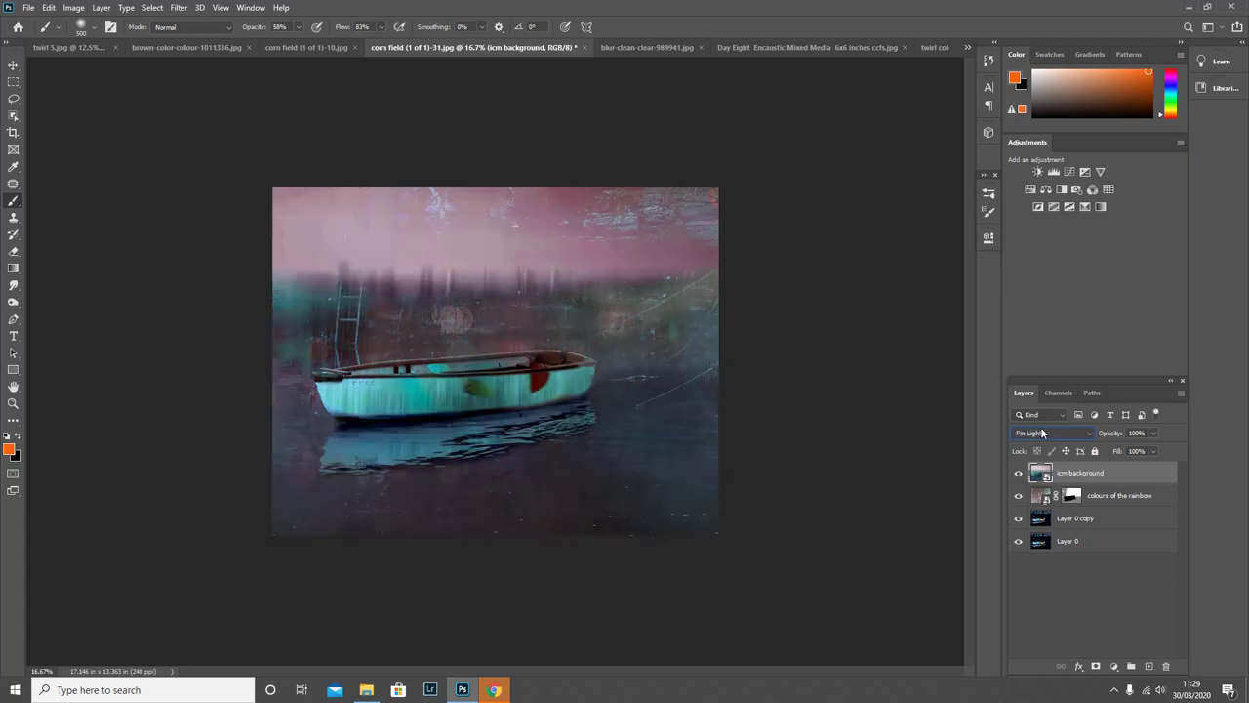
scroll(1042, 432, down, 3)
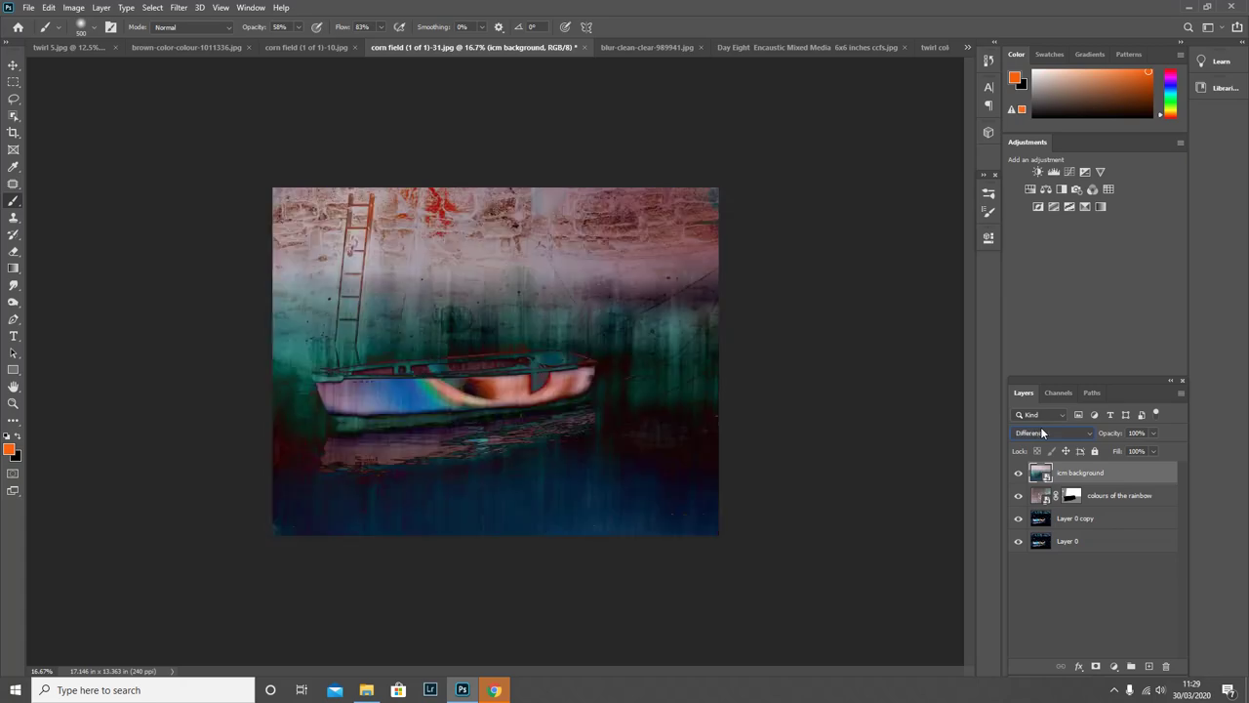
- Compare Screen, Darken, Color Burn, Lighten and Color Dodge again on the icm background layer, and apply Overlay
scroll(1043, 432, up, 3)
scroll(1042, 432, up, 13)
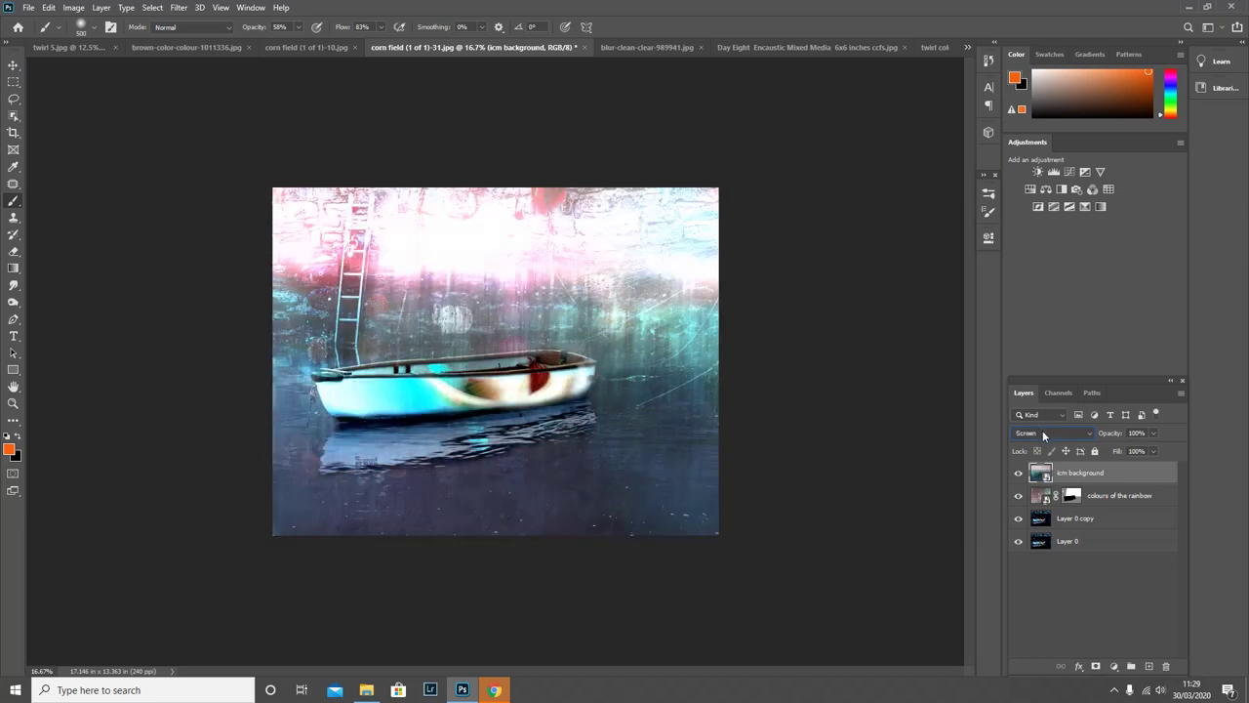
scroll(1042, 432, up, 3)
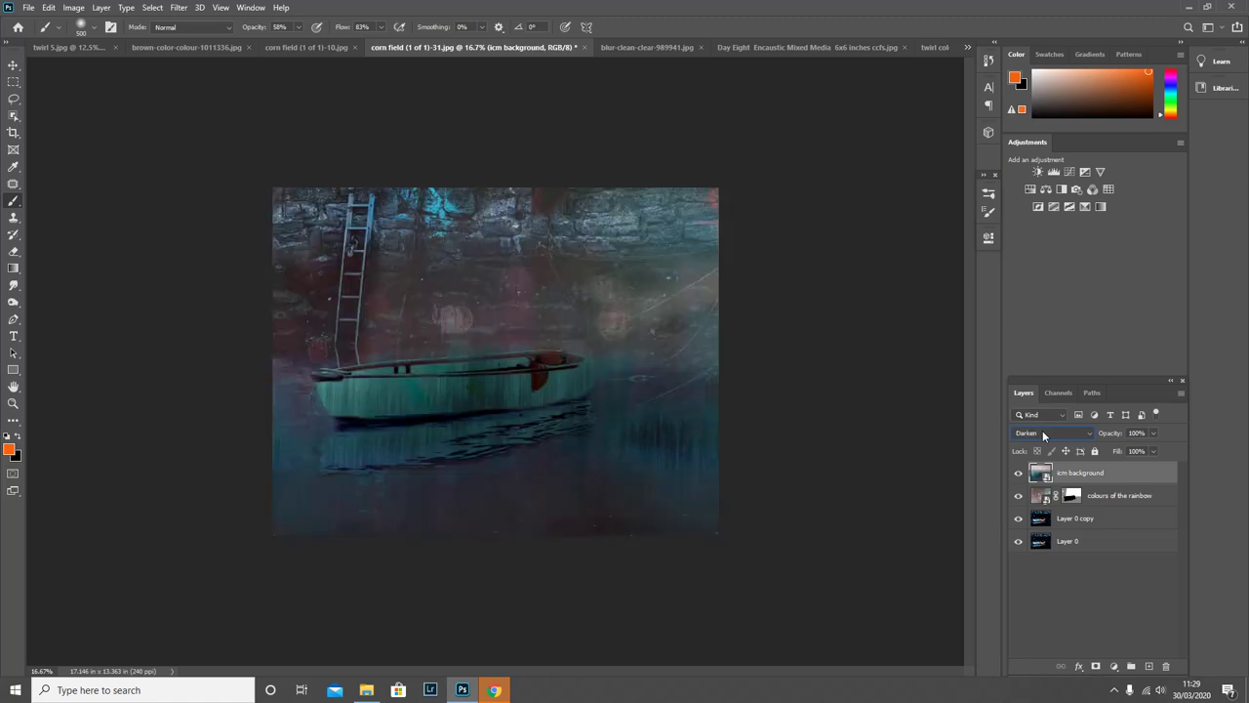
scroll(1042, 432, down, 1)
scroll(1042, 432, down, 1)
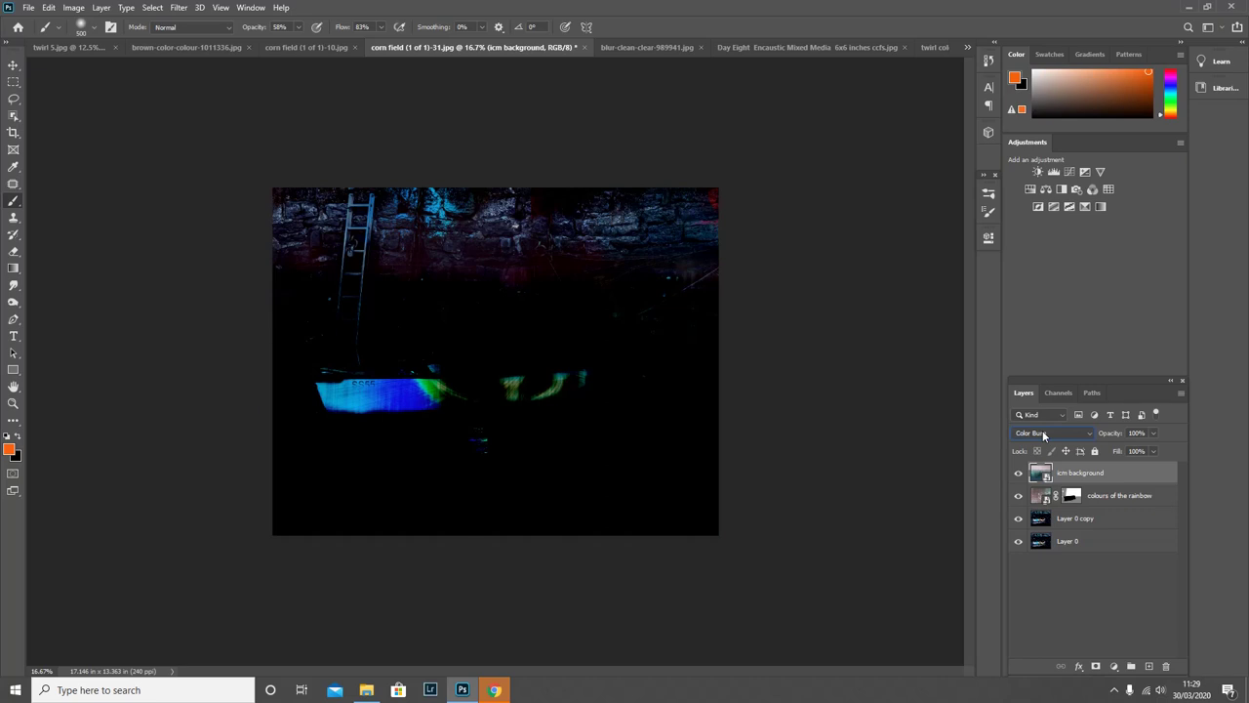
scroll(1043, 432, down, 3)
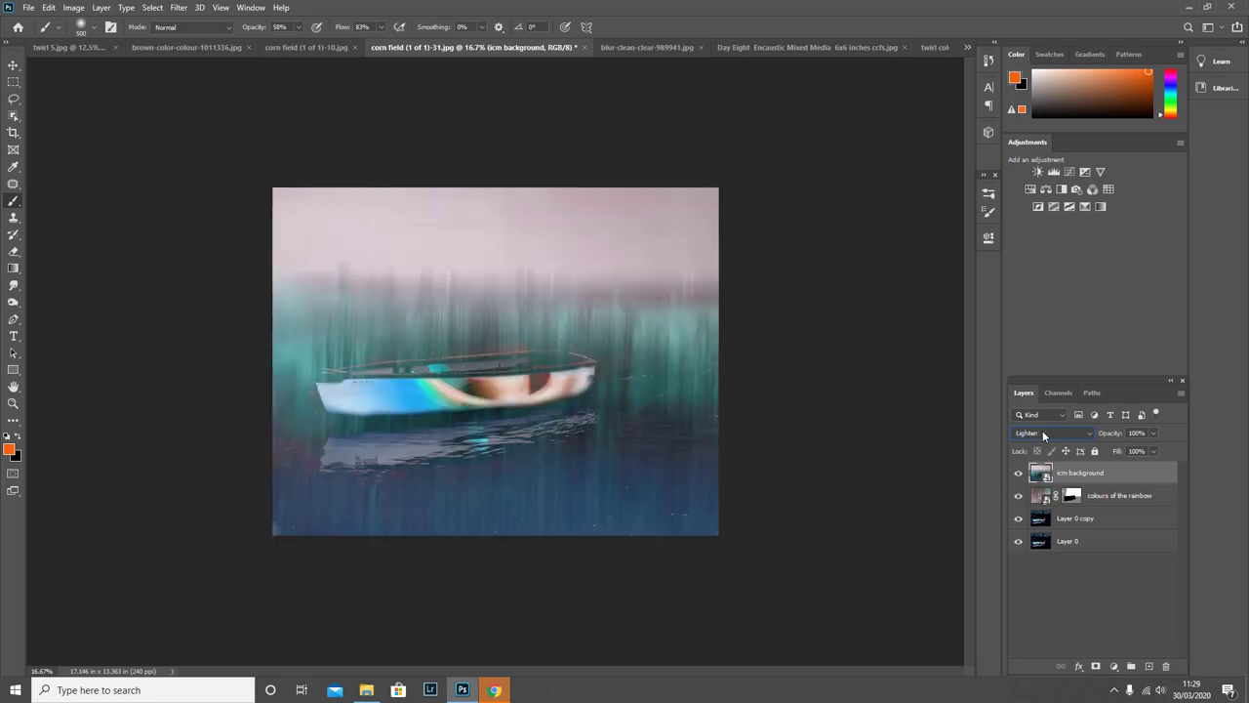
scroll(1043, 432, down, 1)
scroll(1043, 434, down, 1)
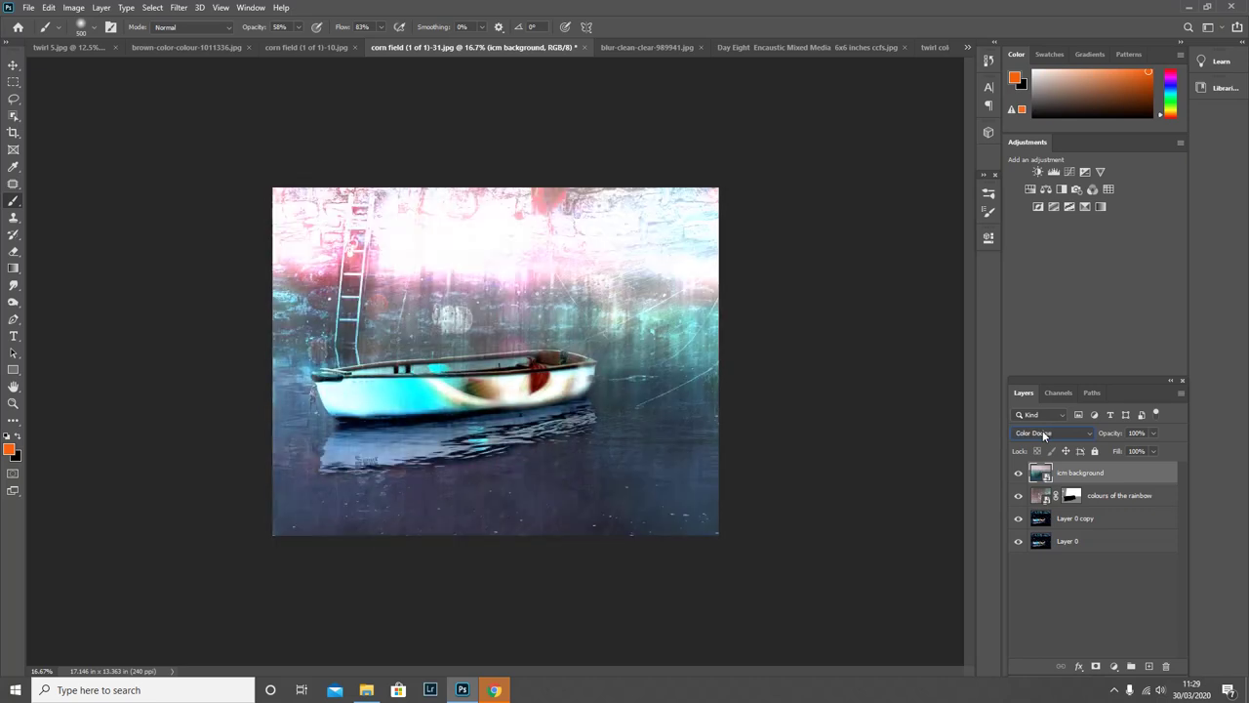
scroll(1043, 433, down, 1)
scroll(1043, 434, down, 1)
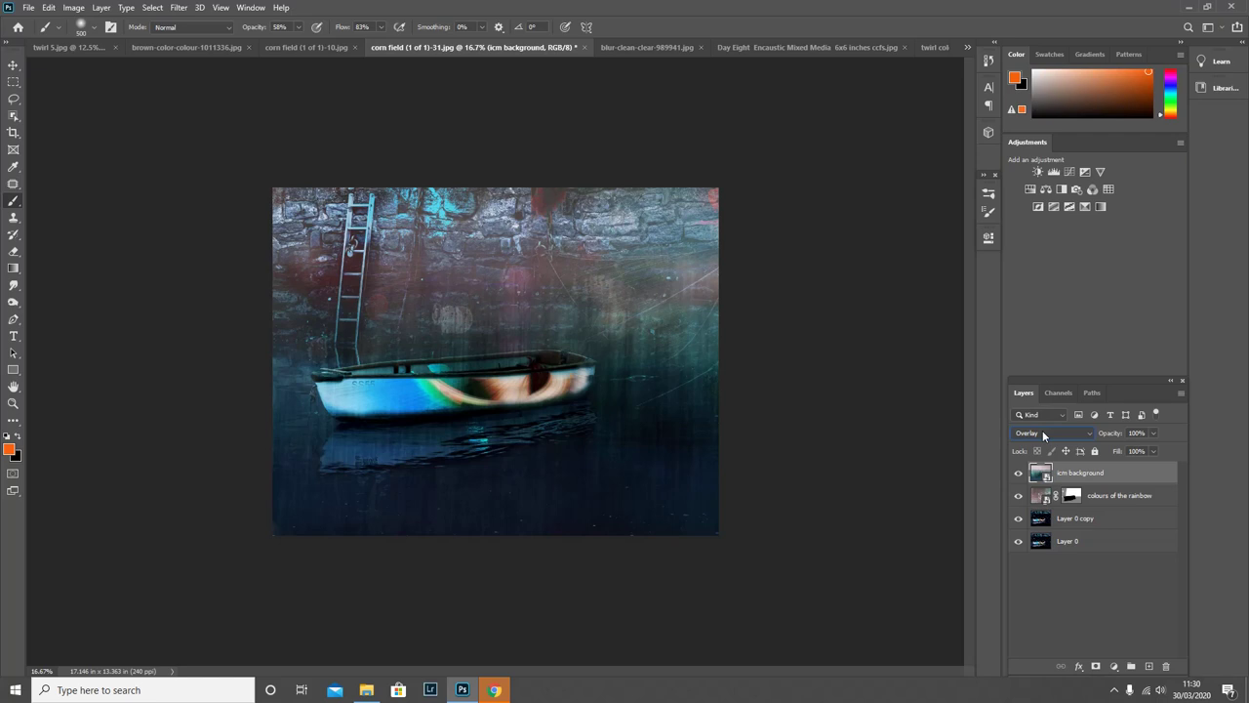
- Compare Overlay and Soft Light on the icm background layer, and set its blend mode to Multiply
scroll(1042, 431, down, 1)
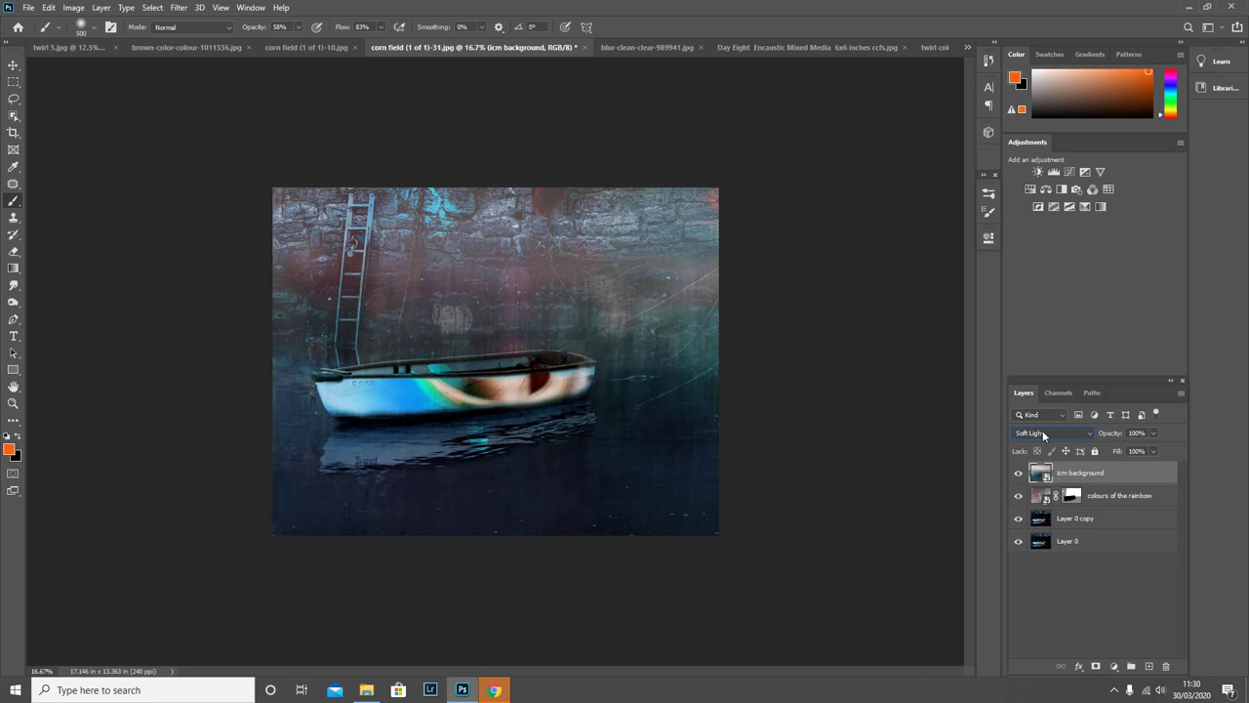
scroll(1042, 433, up, 1)
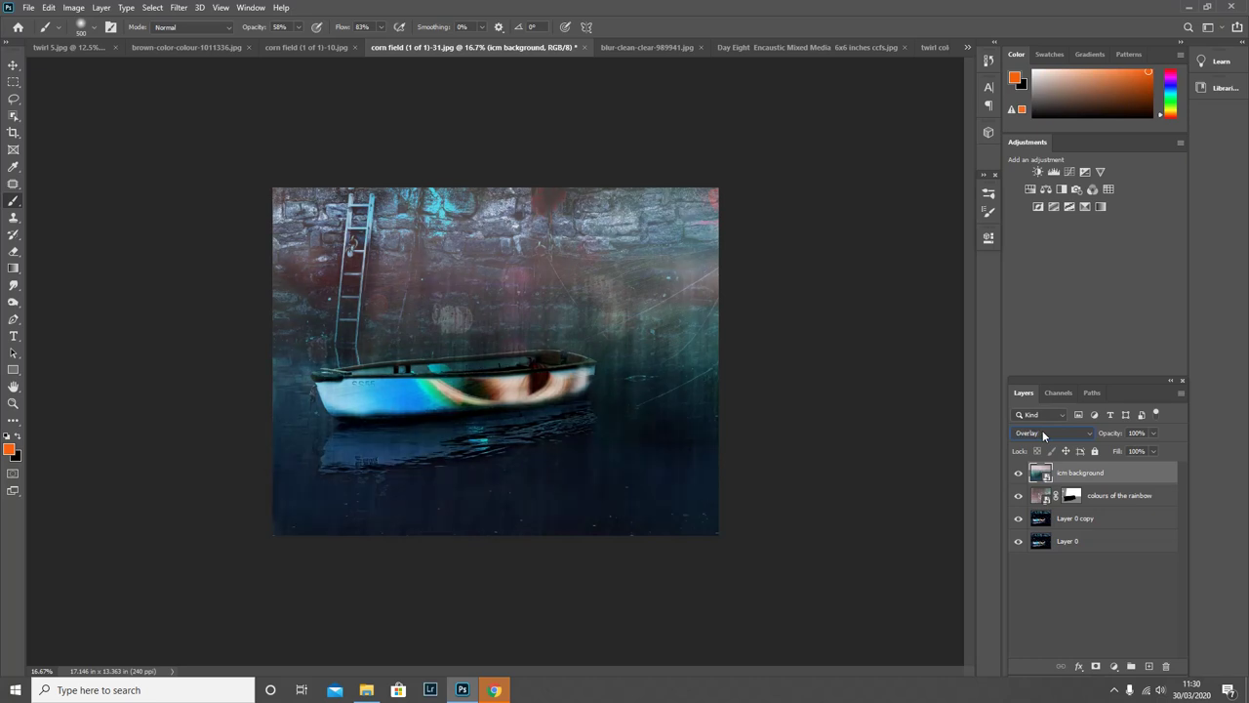
scroll(1042, 430, down, 1)
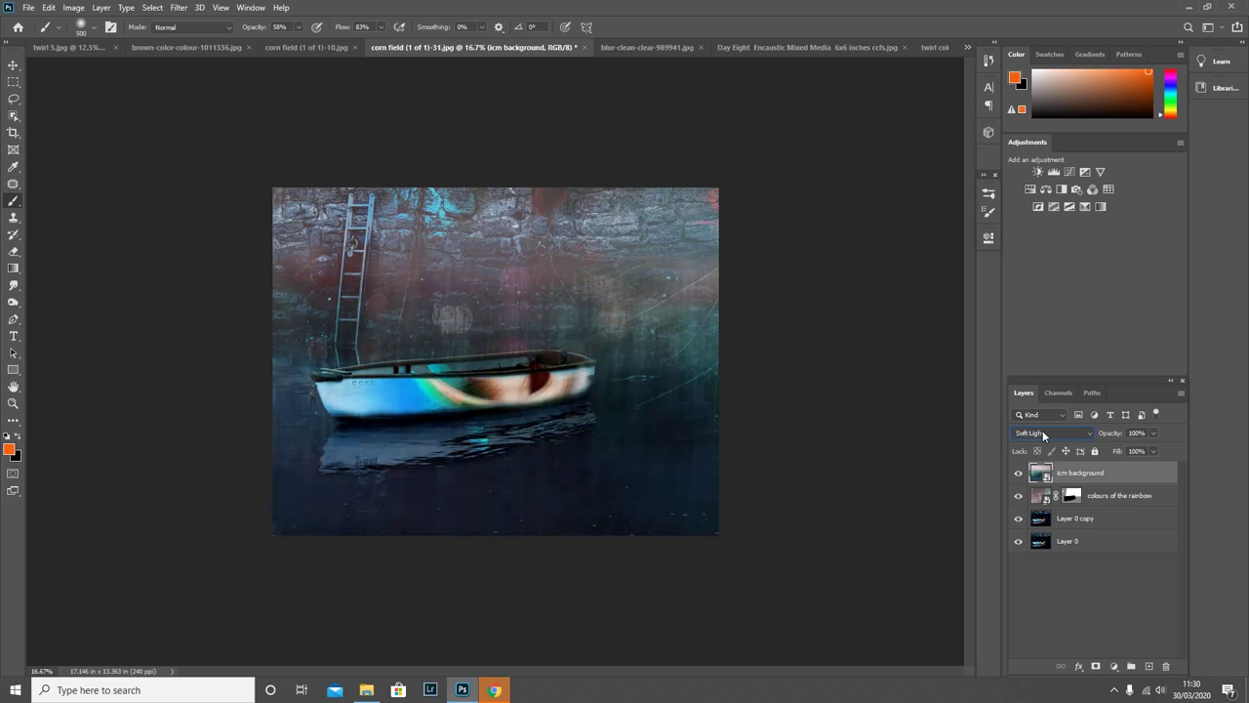
scroll(1042, 431, up, 10)
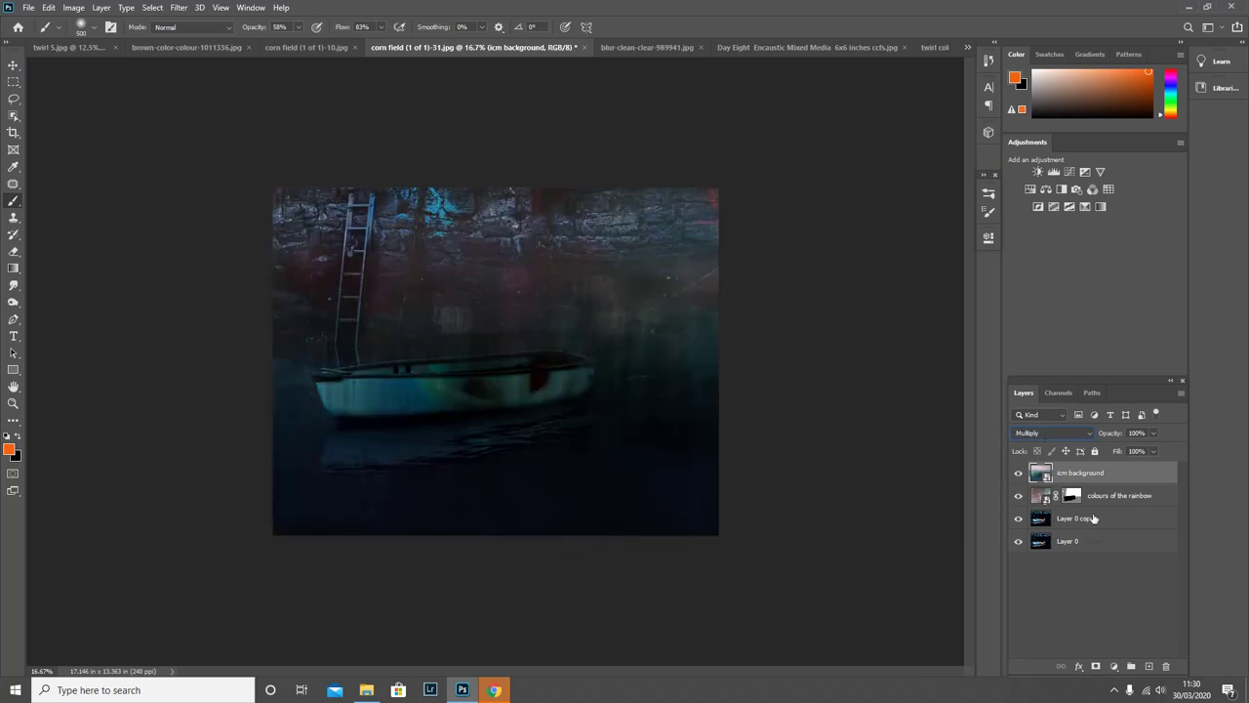
- Add a mask to the icm background layer and paint the texture off the boat and its reflection with a 250 px black brush
click(1095, 666)
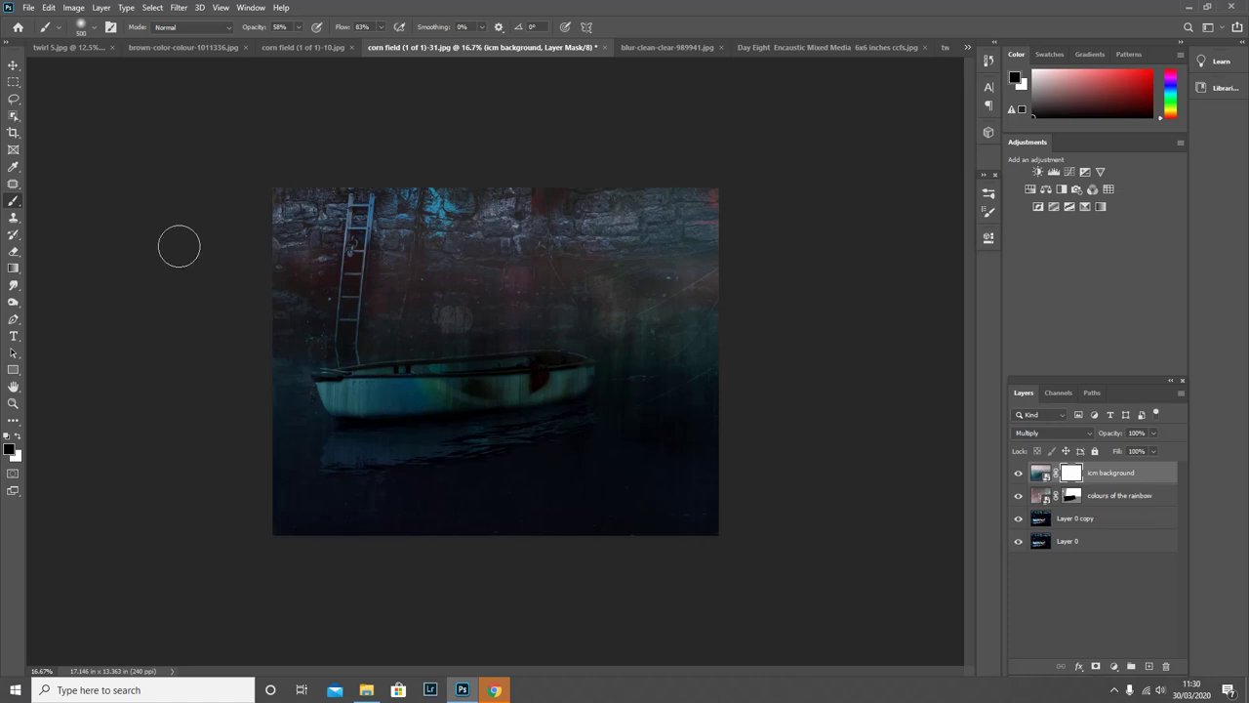
key(bracketleft)
key(bracketleft)
key(bracketleft)
mouse_move(366, 393)
mouse_down()
mouse_move(329, 385)
mouse_move(341, 407)
mouse_move(423, 404)
mouse_move(360, 388)
mouse_move(403, 381)
mouse_move(360, 380)
mouse_move(526, 362)
mouse_move(580, 375)
mouse_move(556, 392)
mouse_move(399, 401)
mouse_move(560, 372)
mouse_move(536, 426)
mouse_move(571, 405)
mouse_move(580, 416)
mouse_move(335, 461)
mouse_move(342, 441)
mouse_move(371, 427)
mouse_move(509, 414)
mouse_move(364, 436)
mouse_move(497, 434)
mouse_move(558, 421)
mouse_move(333, 401)
mouse_move(345, 419)
mouse_move(348, 382)
mouse_move(541, 362)
mouse_move(579, 374)
mouse_move(577, 413)
mouse_move(465, 411)
mouse_up()
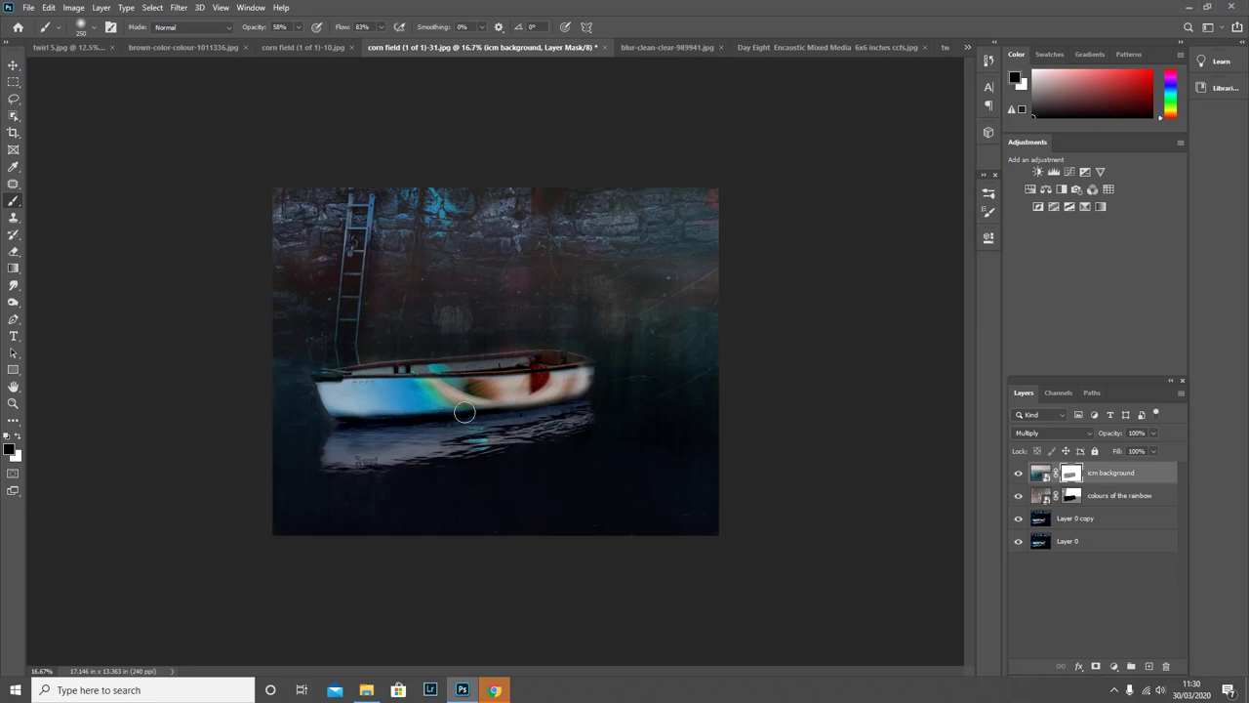
- Reduce the icm background layer's fill to about 65%
click(1156, 450)
drag(1159, 467, 1126, 470)
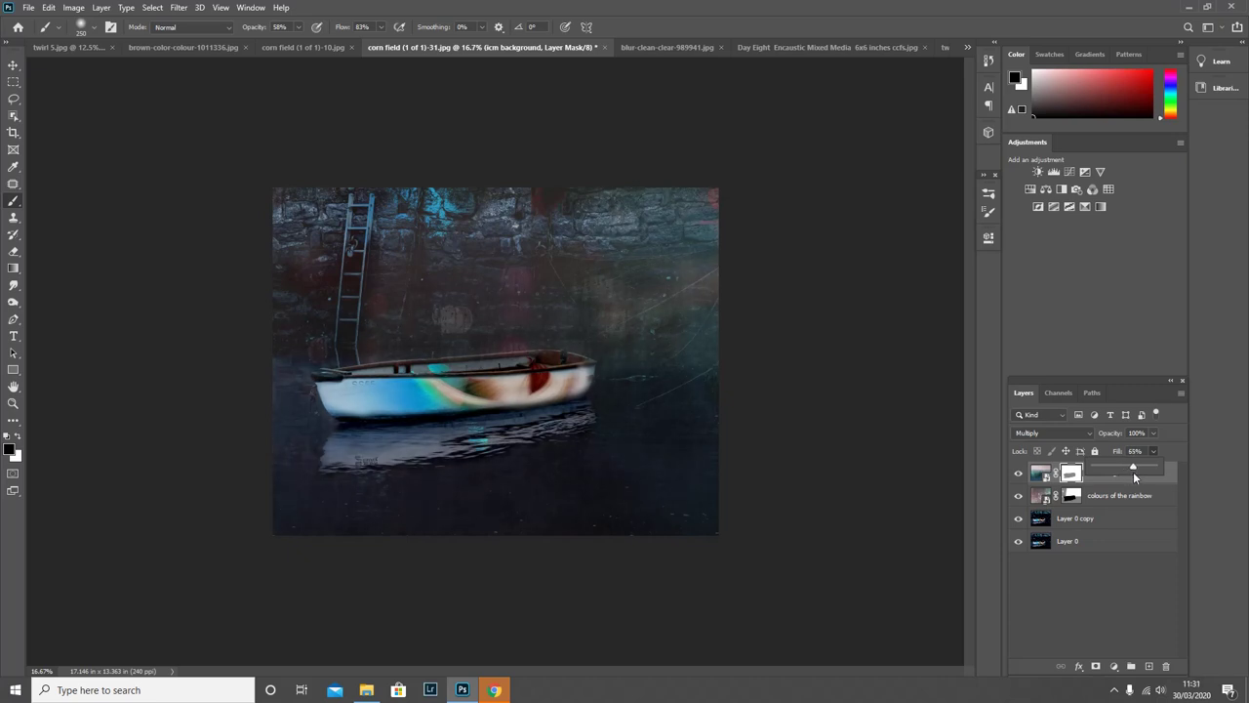
drag(1133, 471, 1134, 471)
- Flatten the image, and add a new blank layer above the unlocked background
click(18, 437)
click(1181, 393)
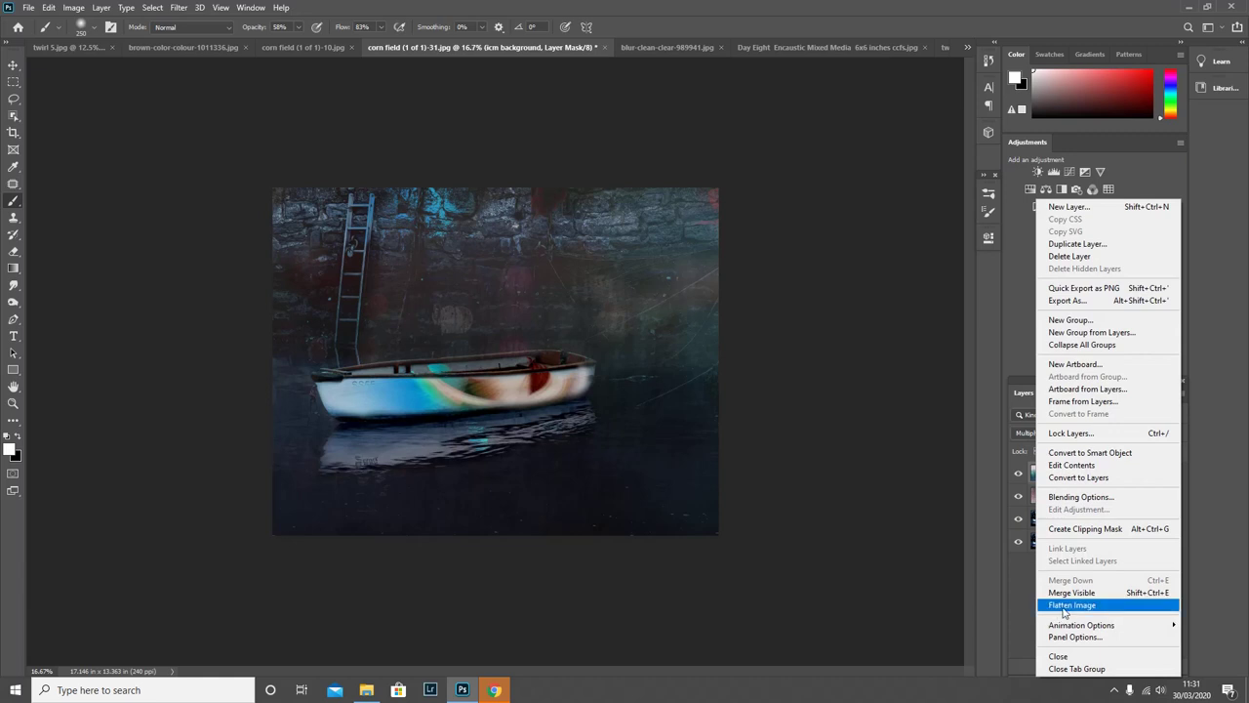
click(1065, 606)
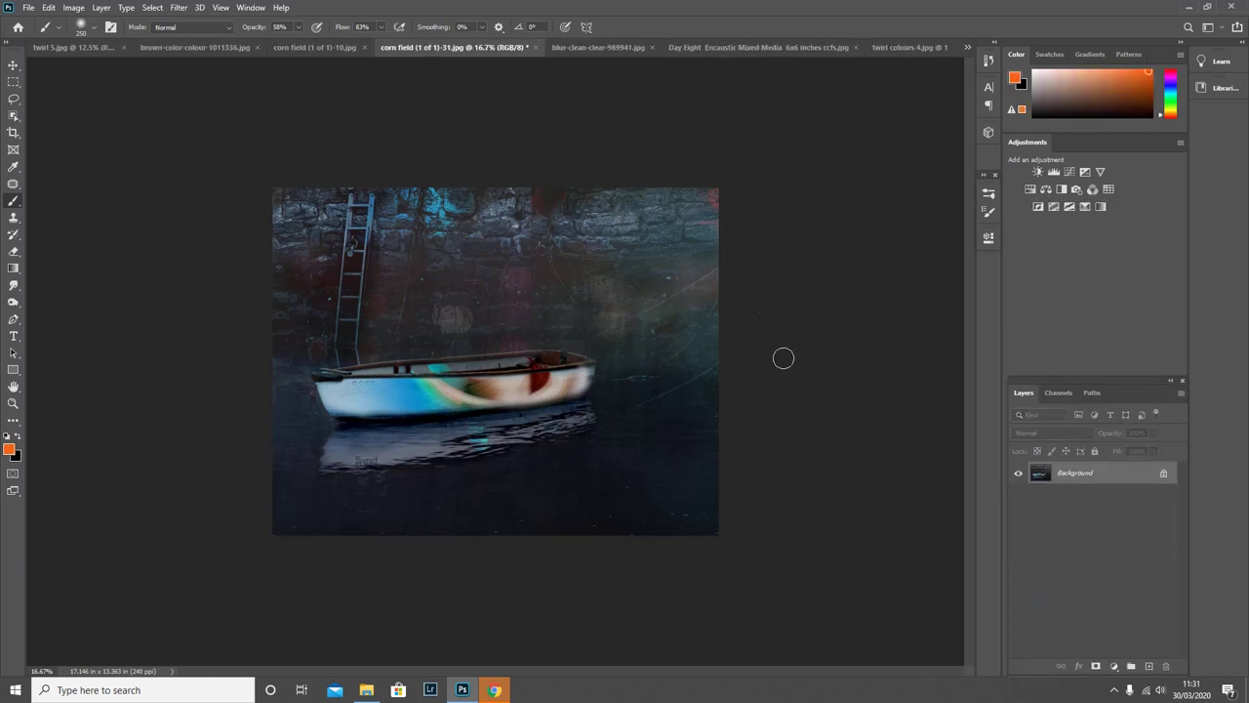
click(1163, 472)
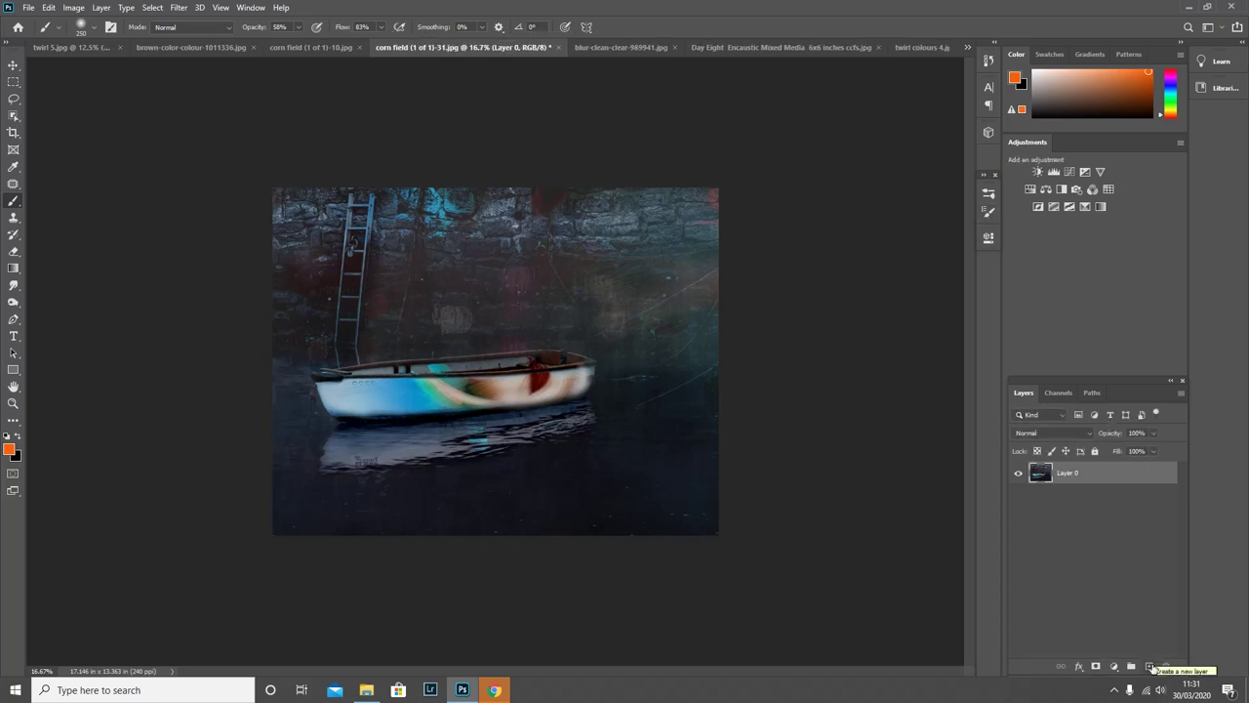
click(1149, 667)
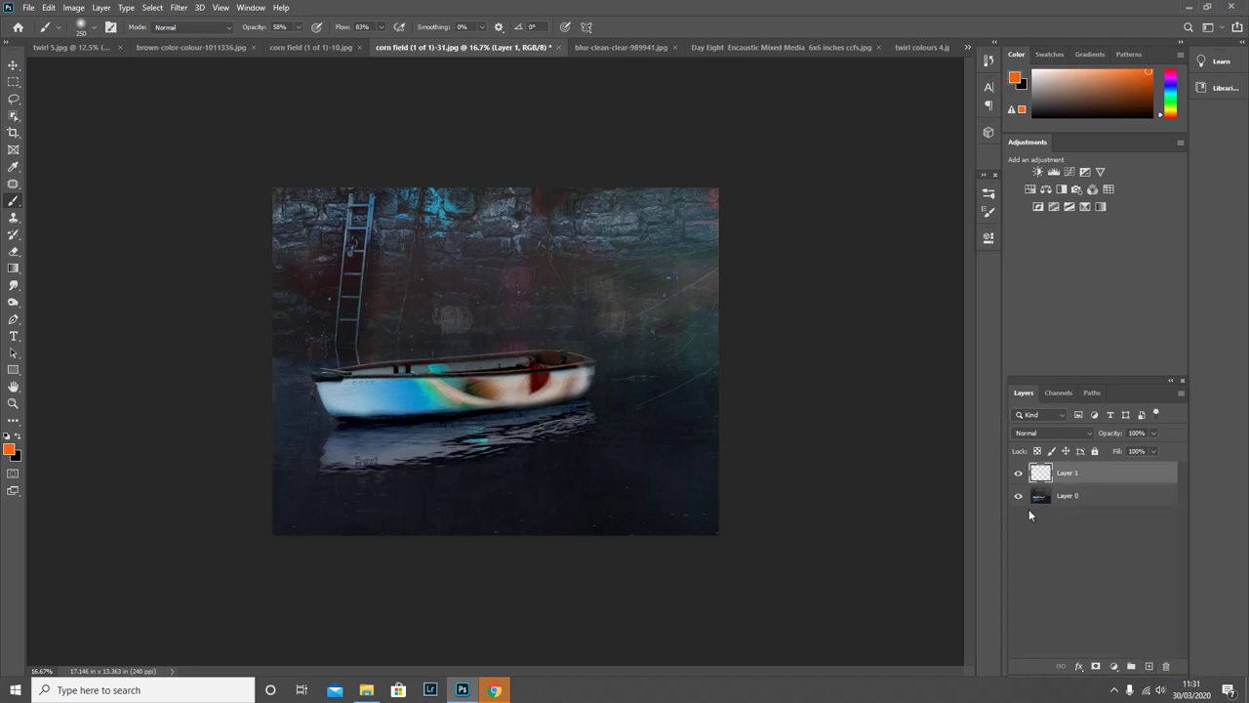
- Show the brush presets and collapse the 20 Soft Brushes 2 and 20 Soft Brushes groups
click(988, 193)
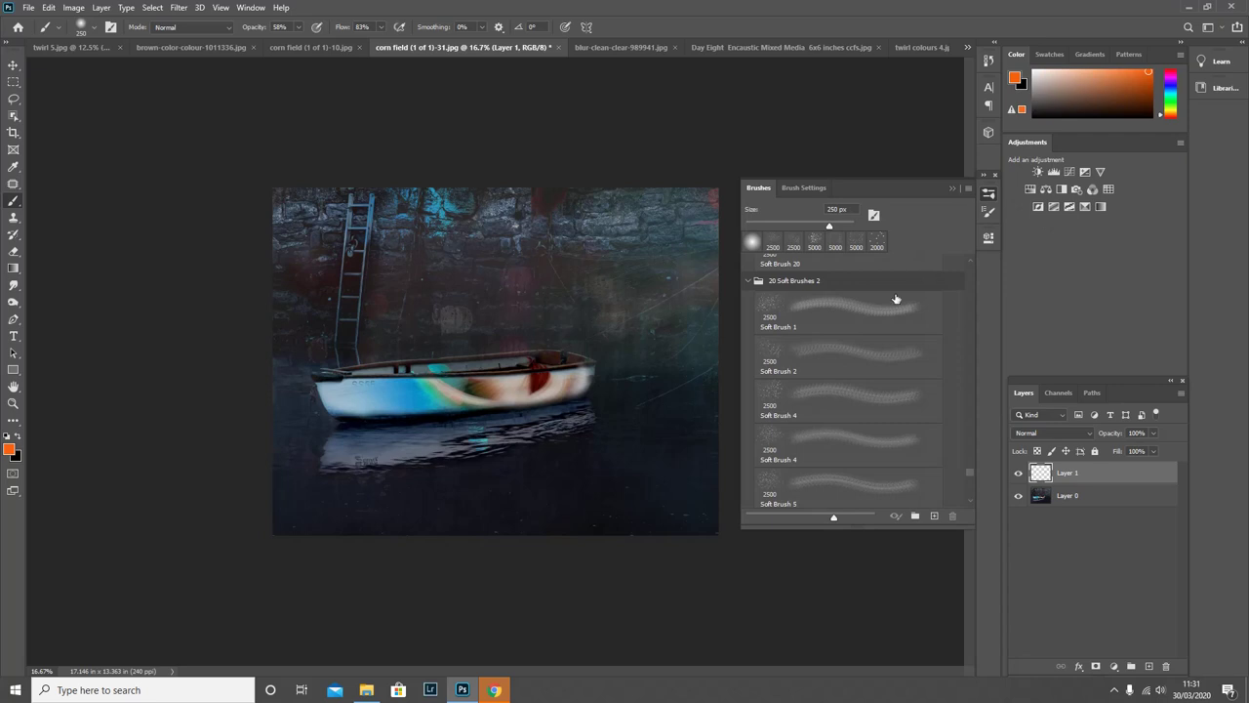
click(748, 281)
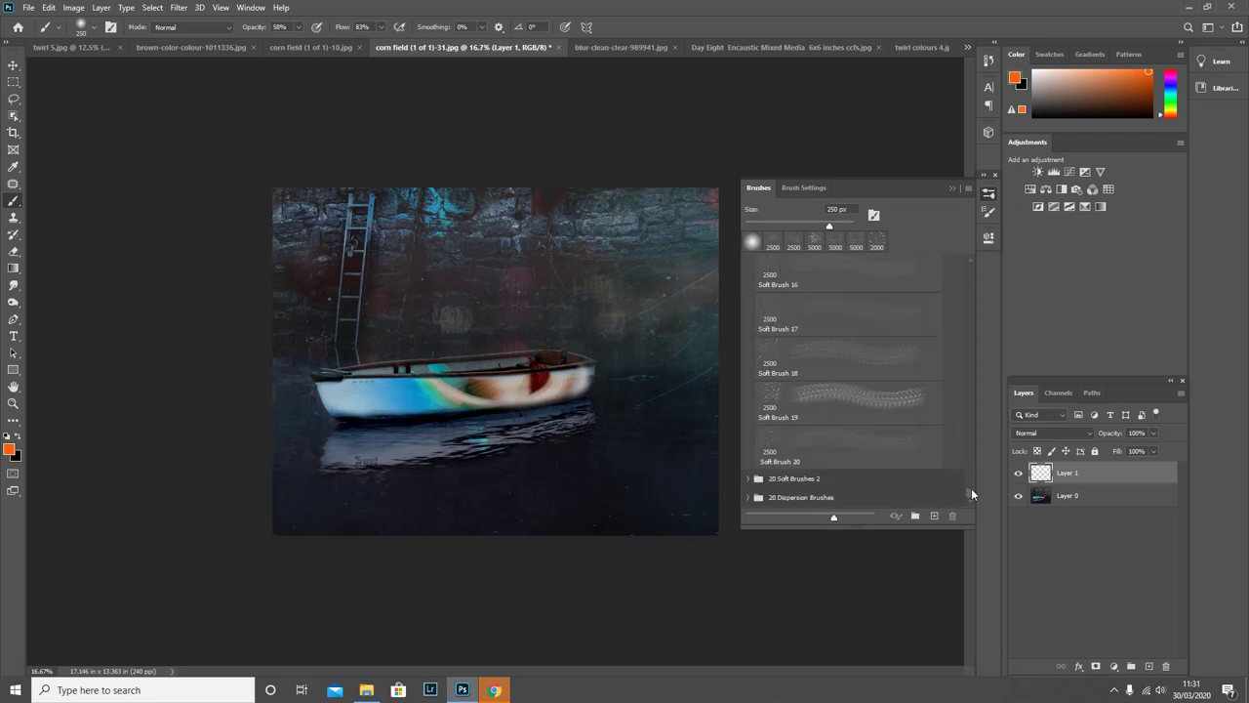
mouse_move(971, 488)
mouse_down()
mouse_move(970, 446)
mouse_move(972, 462)
mouse_up()
scroll(854, 425, up, 3)
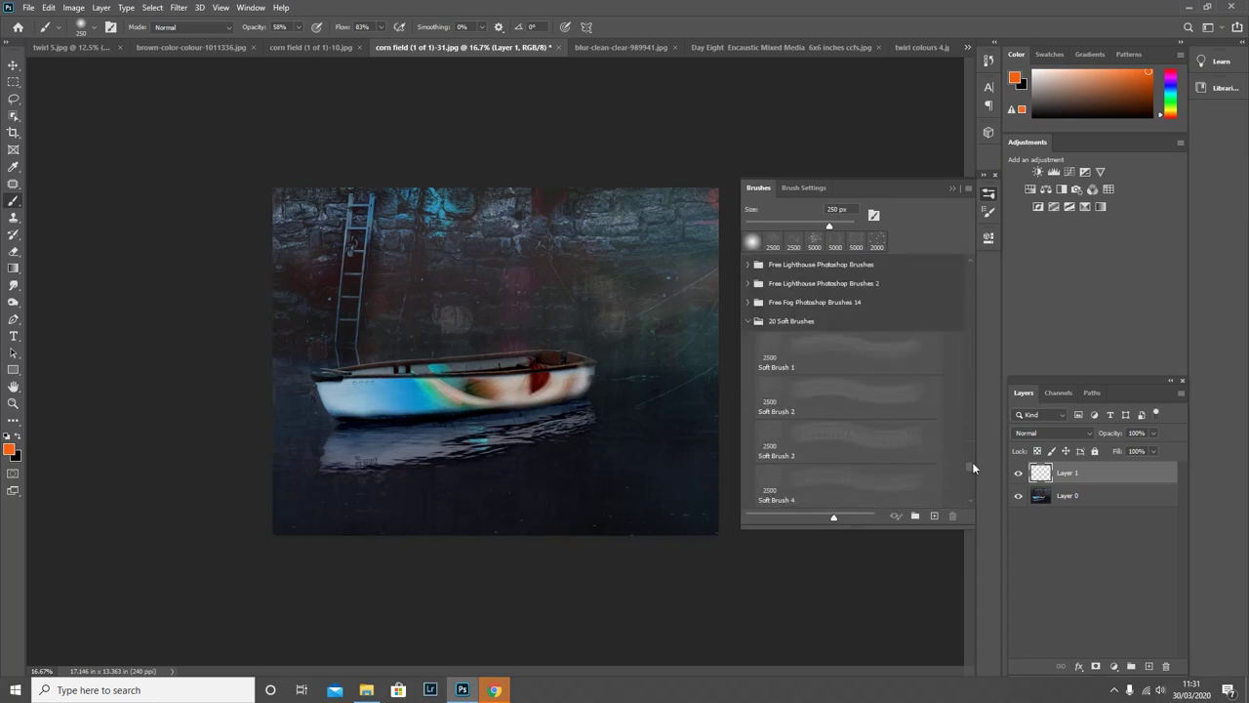
click(748, 321)
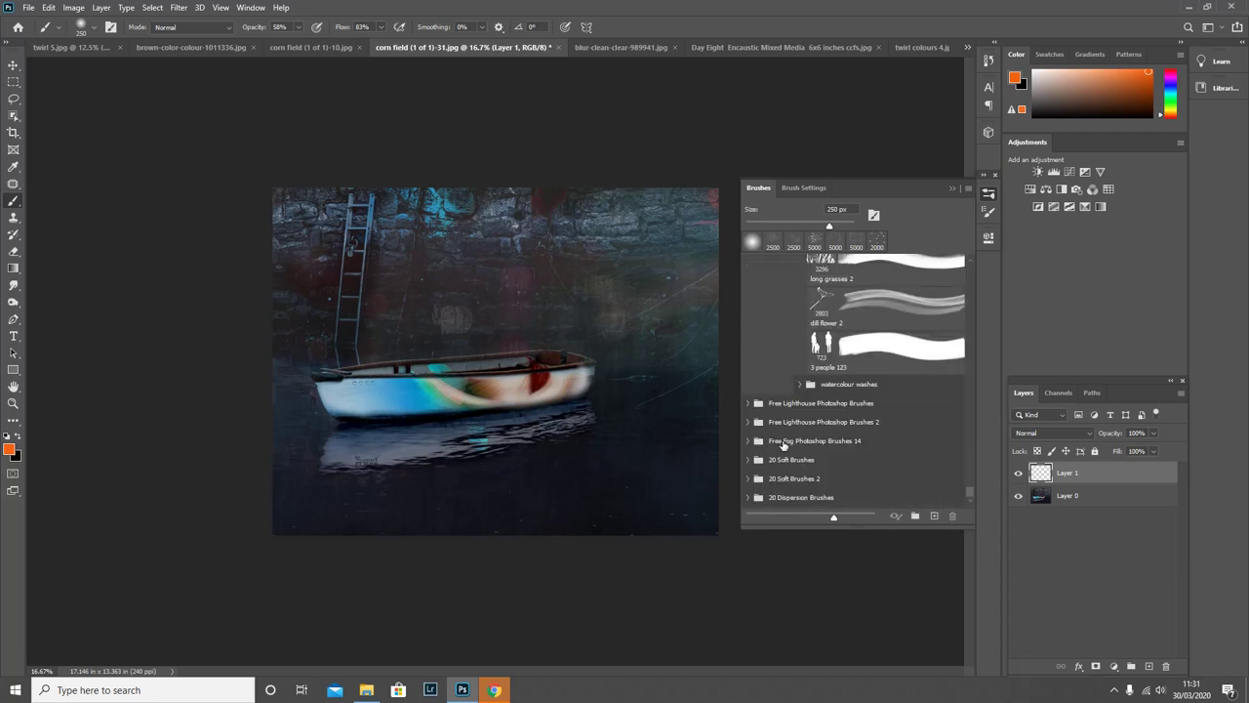
- Browse the nature brush presets and collapse the trudys brush pack group
scroll(784, 445, up, 5)
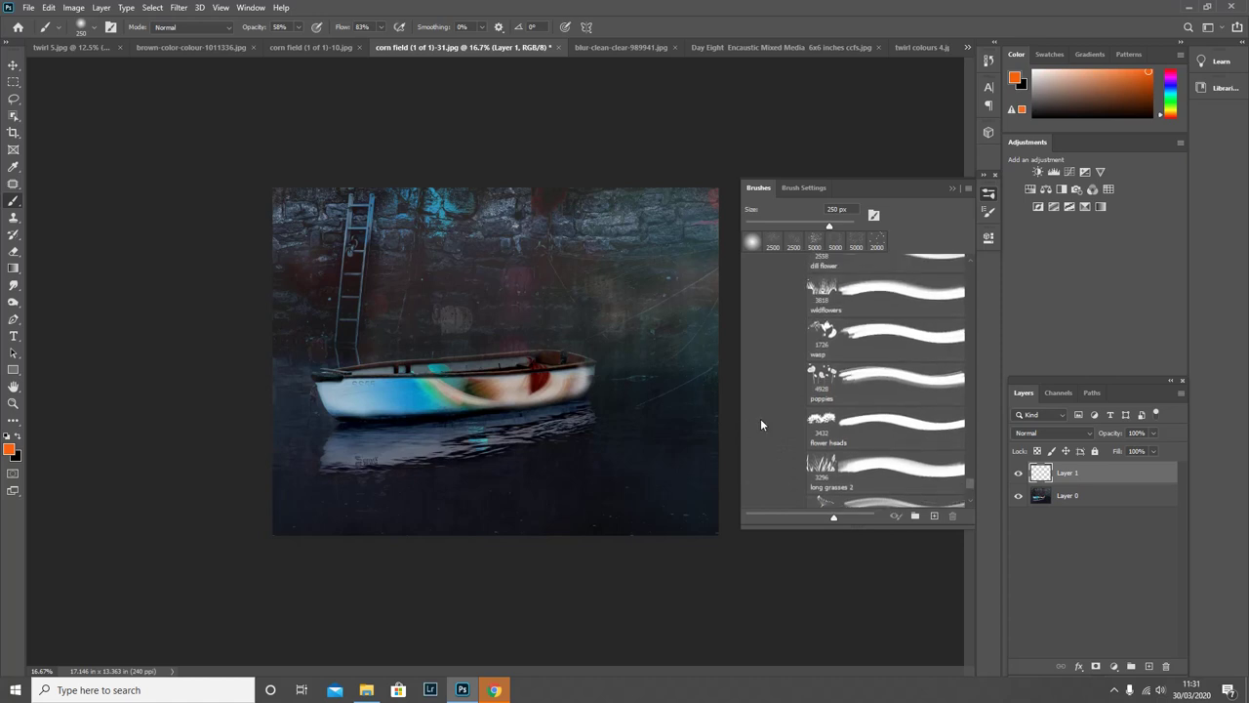
scroll(771, 414, up, 5)
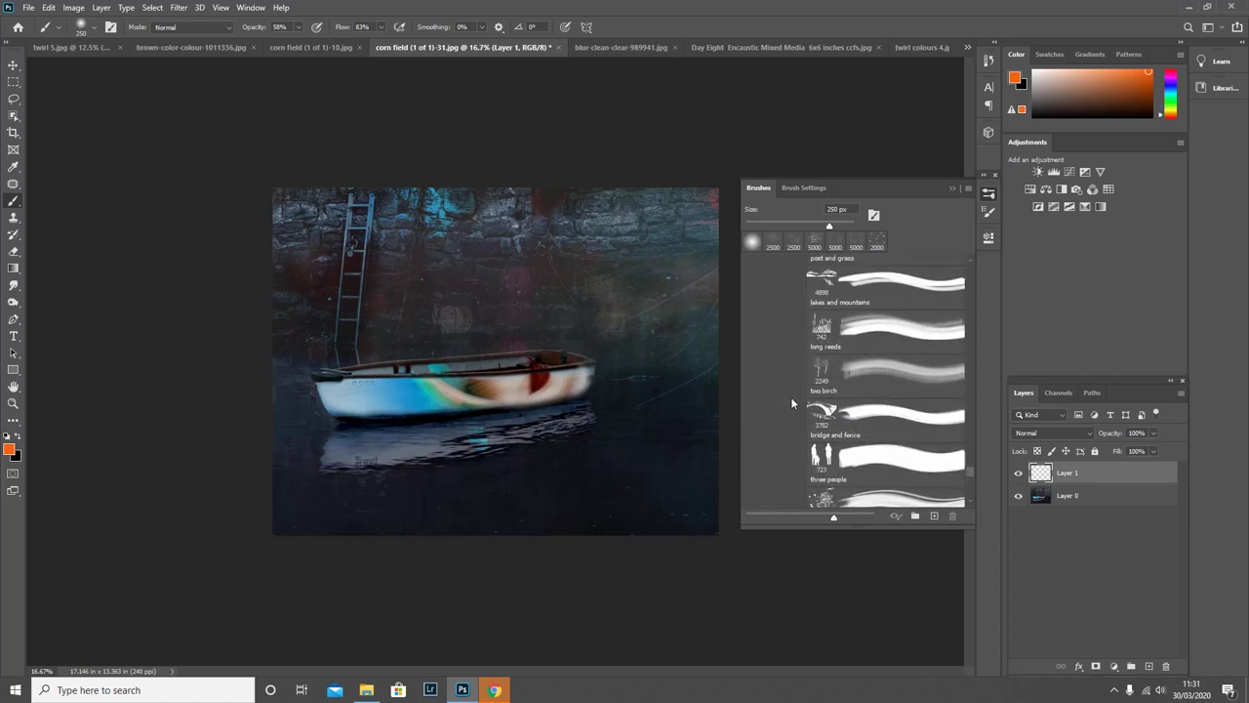
scroll(792, 400, up, 5)
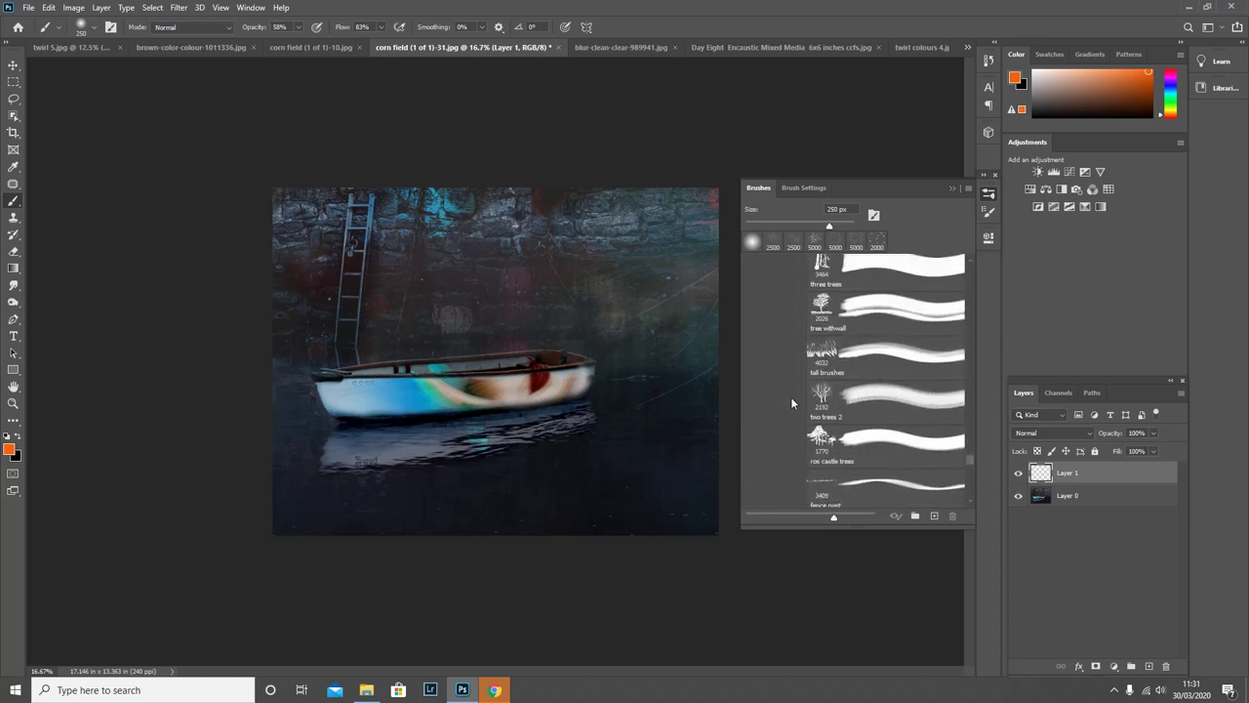
scroll(790, 400, up, 5)
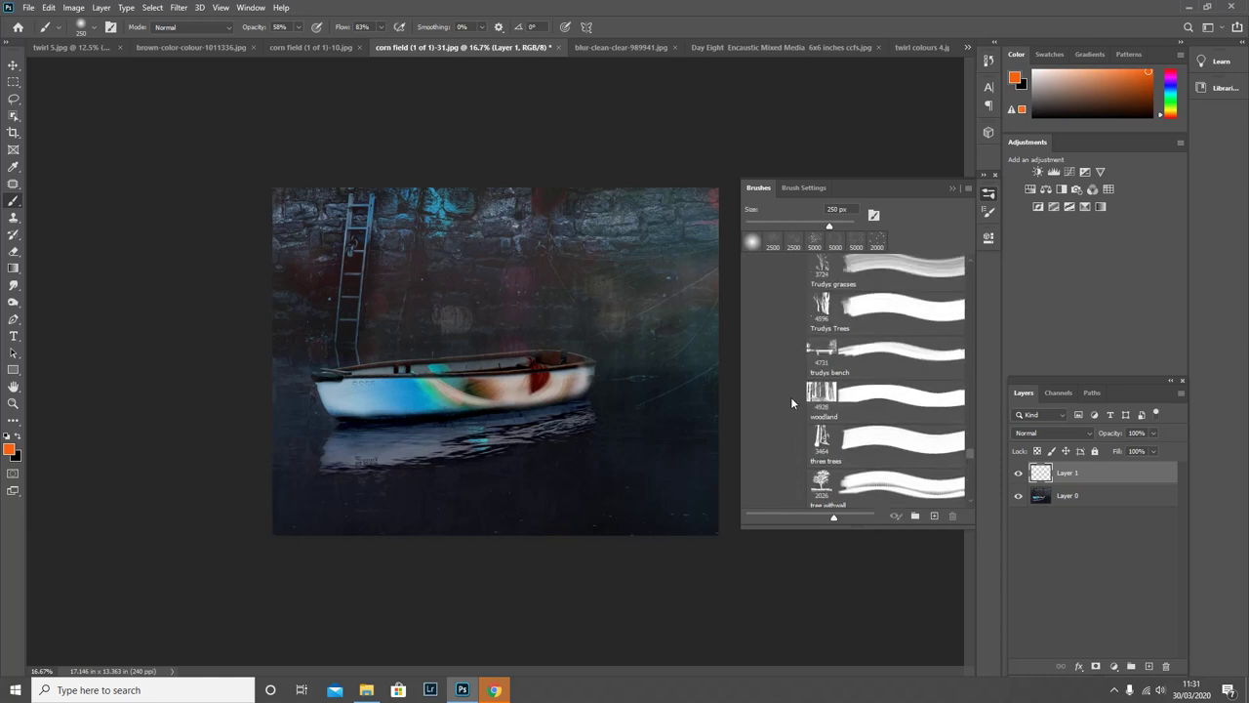
scroll(791, 396, up, 5)
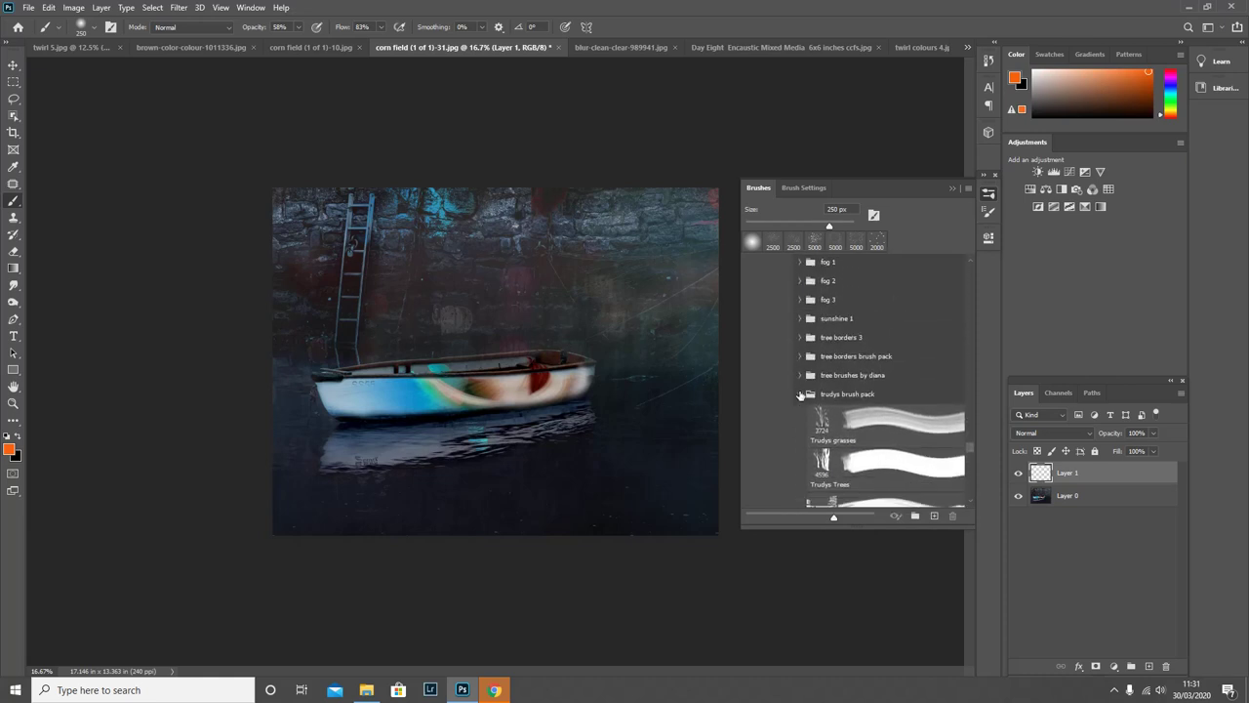
click(800, 394)
scroll(805, 395, up, 4)
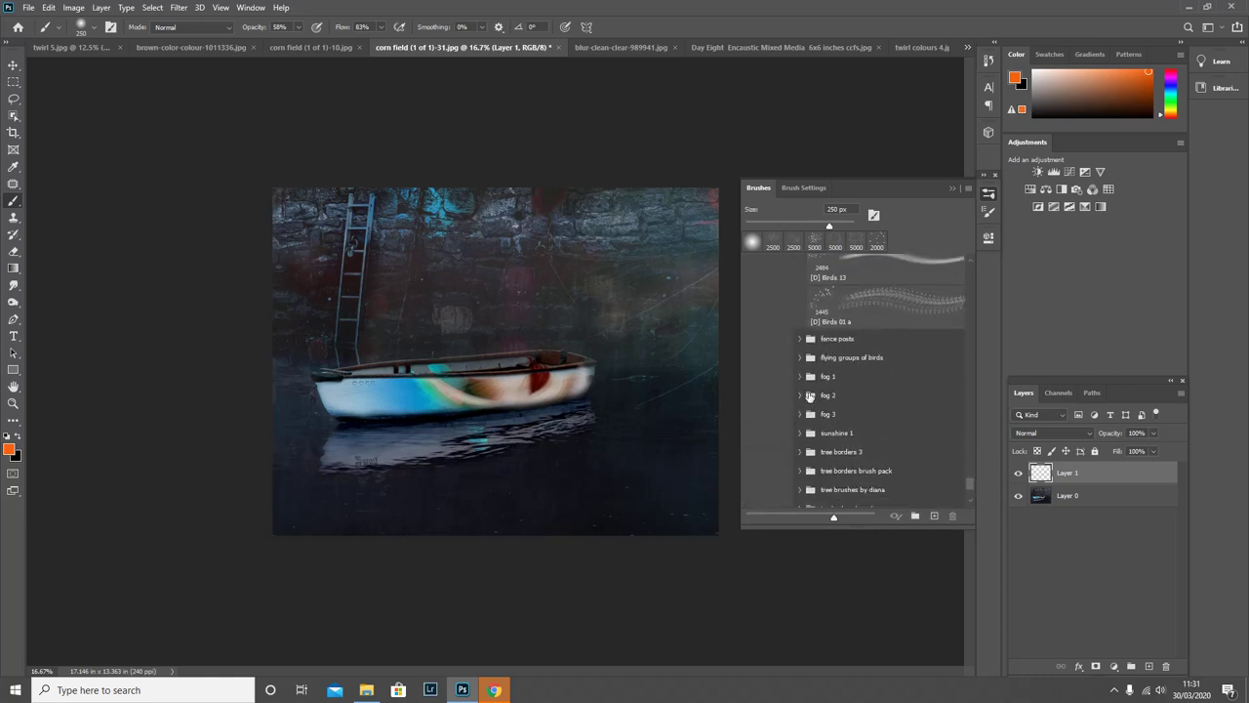
scroll(809, 397, up, 4)
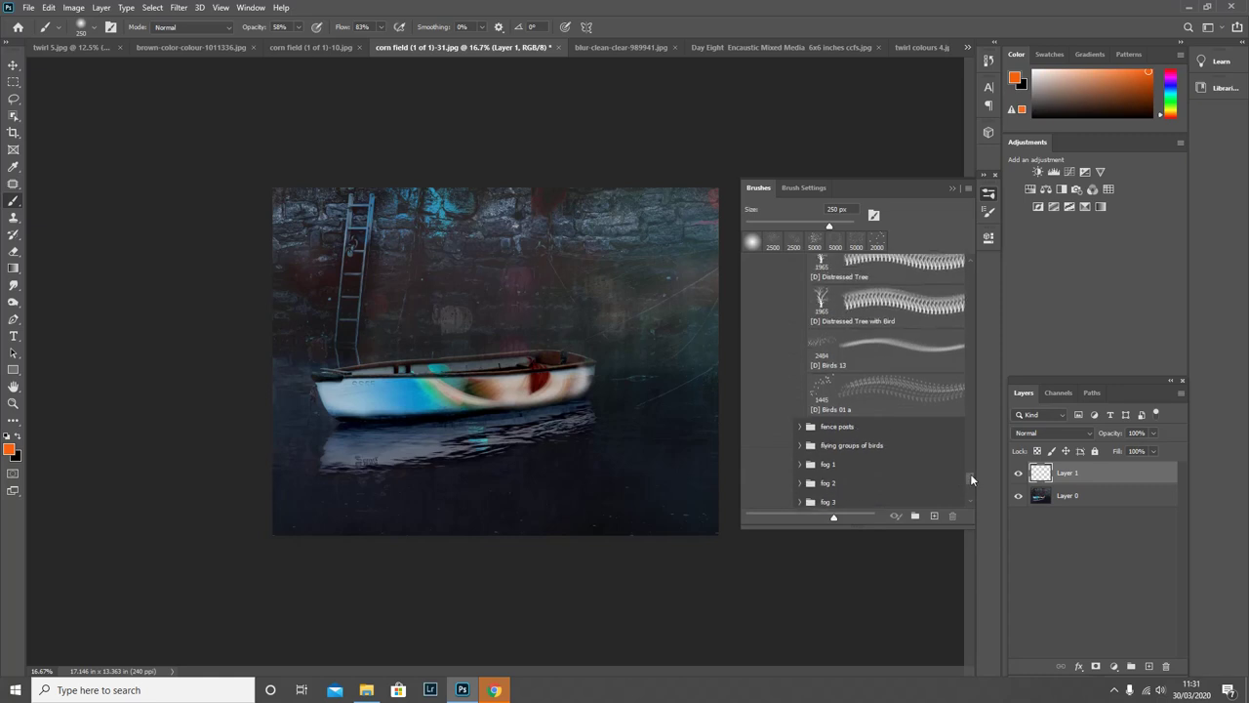
- Collapse the Distressed+Seasonal+Flock+Bird+Brushes, distressed_bird_brushes_three and distressed_bird_brushes groups
drag(970, 473, 966, 448)
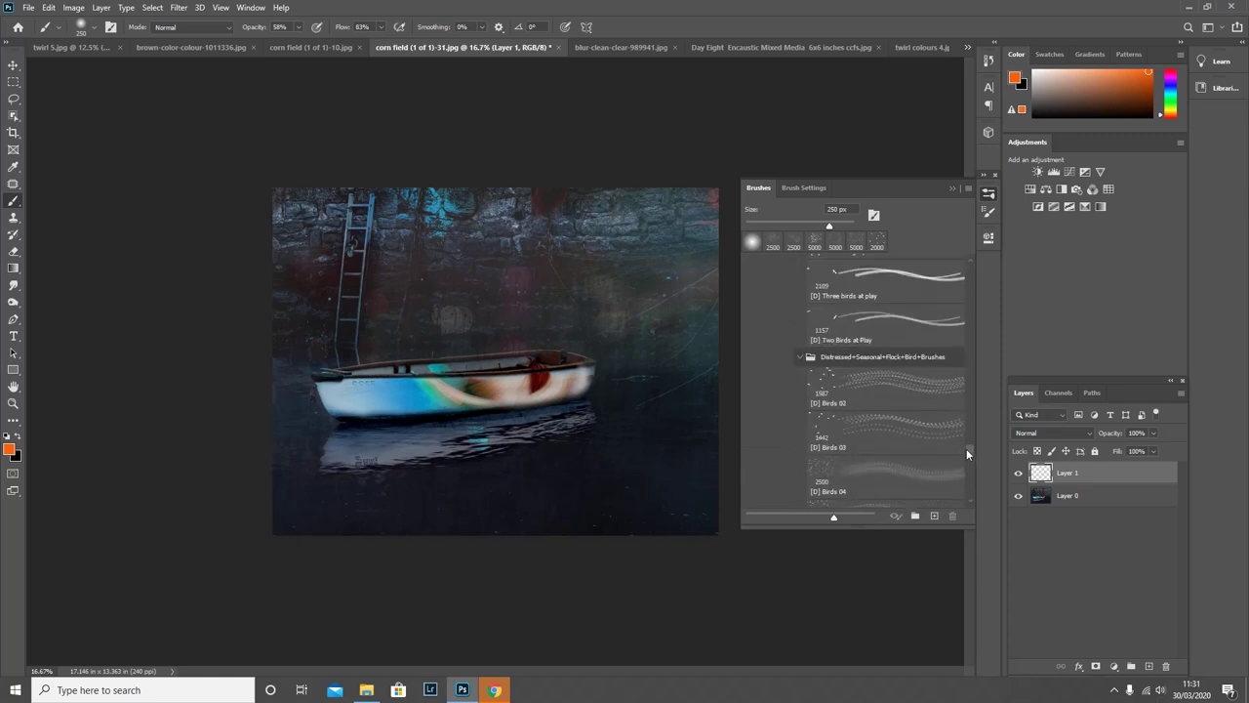
click(801, 356)
scroll(860, 389, up, 1)
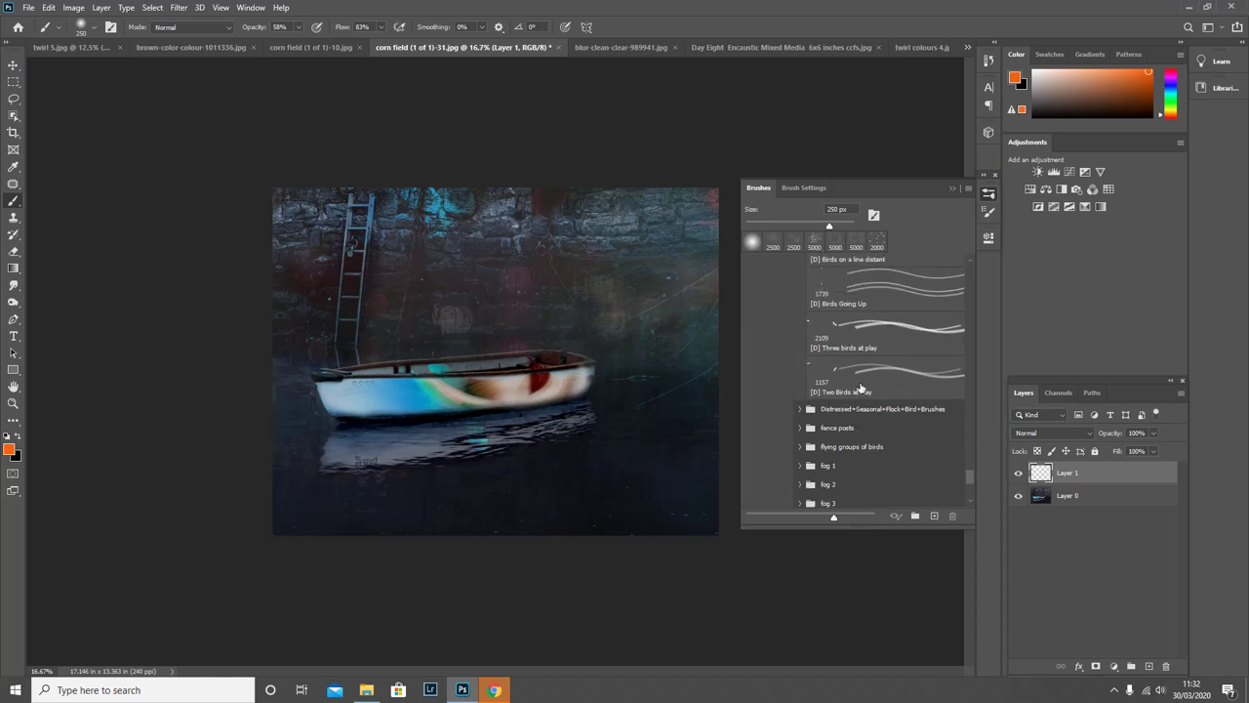
drag(968, 469, 957, 387)
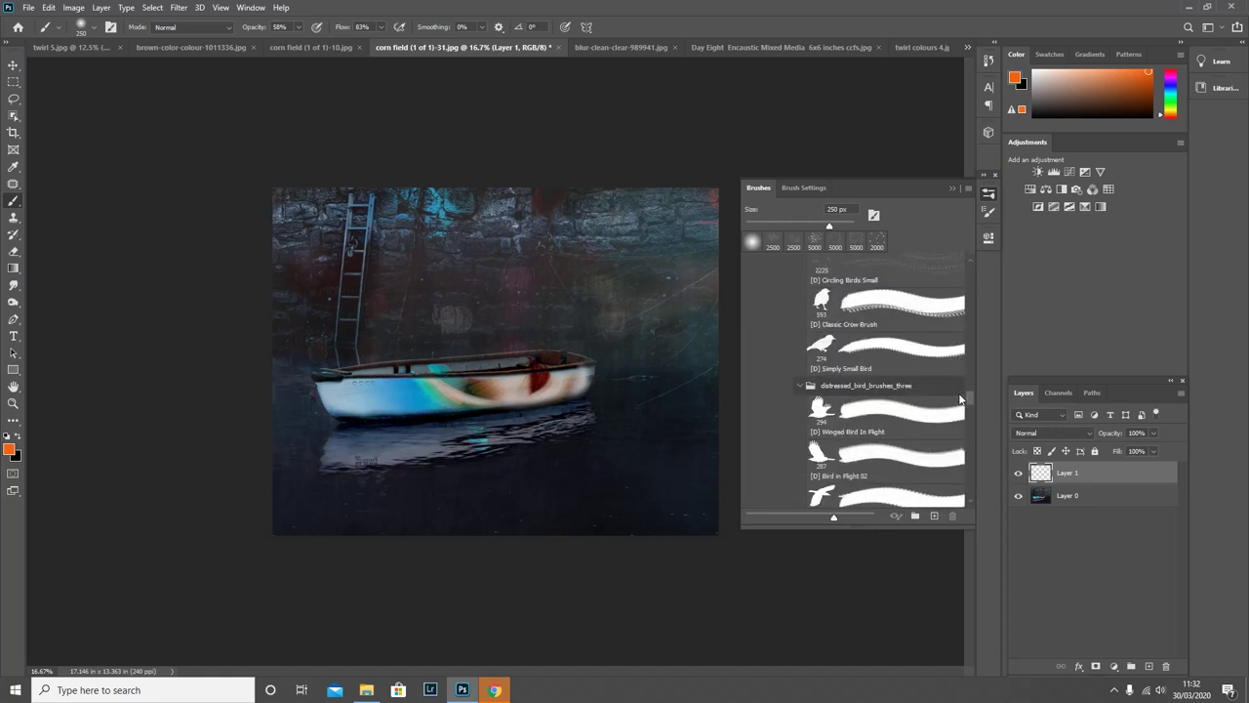
click(800, 387)
scroll(927, 439, up, 2)
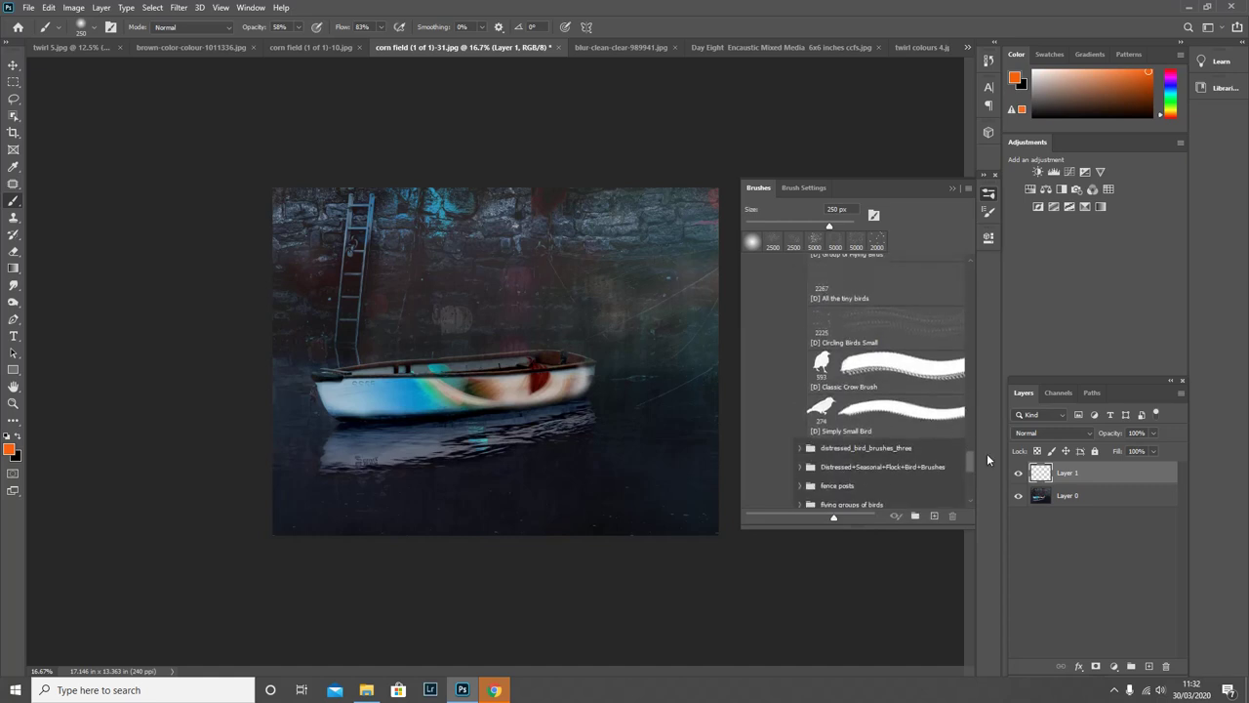
drag(970, 459, 946, 382)
click(800, 376)
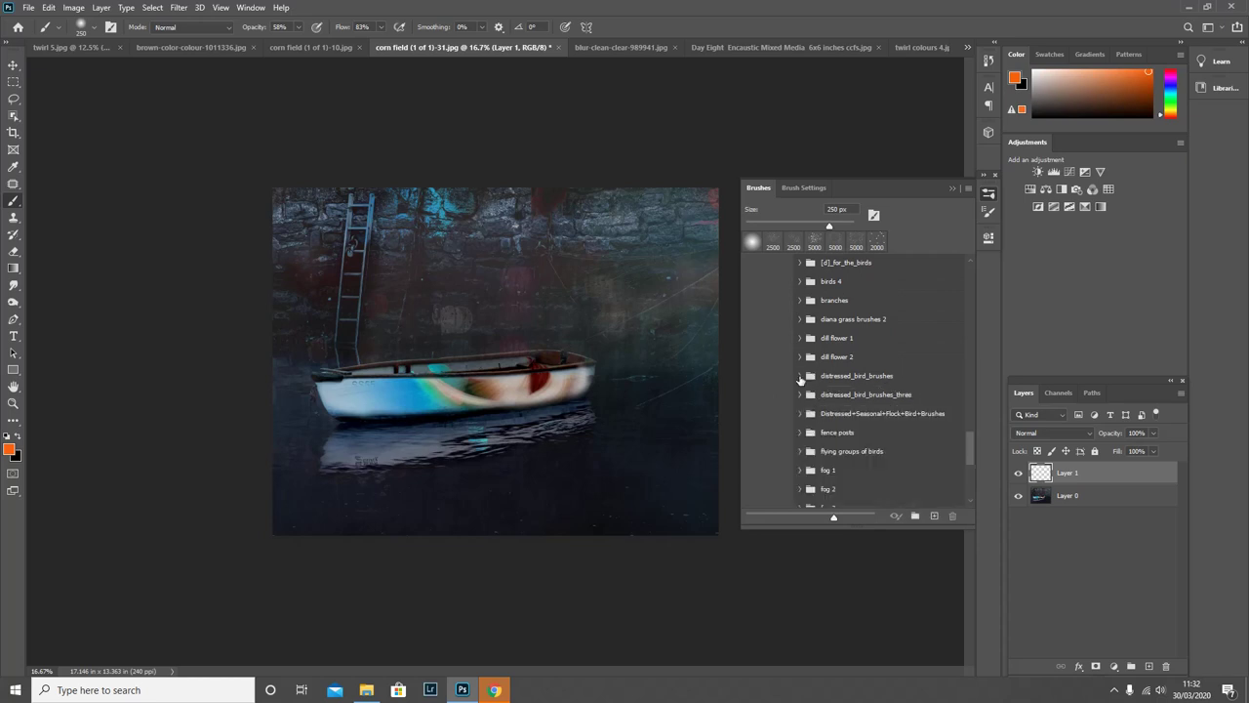
- Find the Watercolor Artist - Brushes group and choose the Watercolor Artist - Basic Brush preset
scroll(844, 403, up, 3)
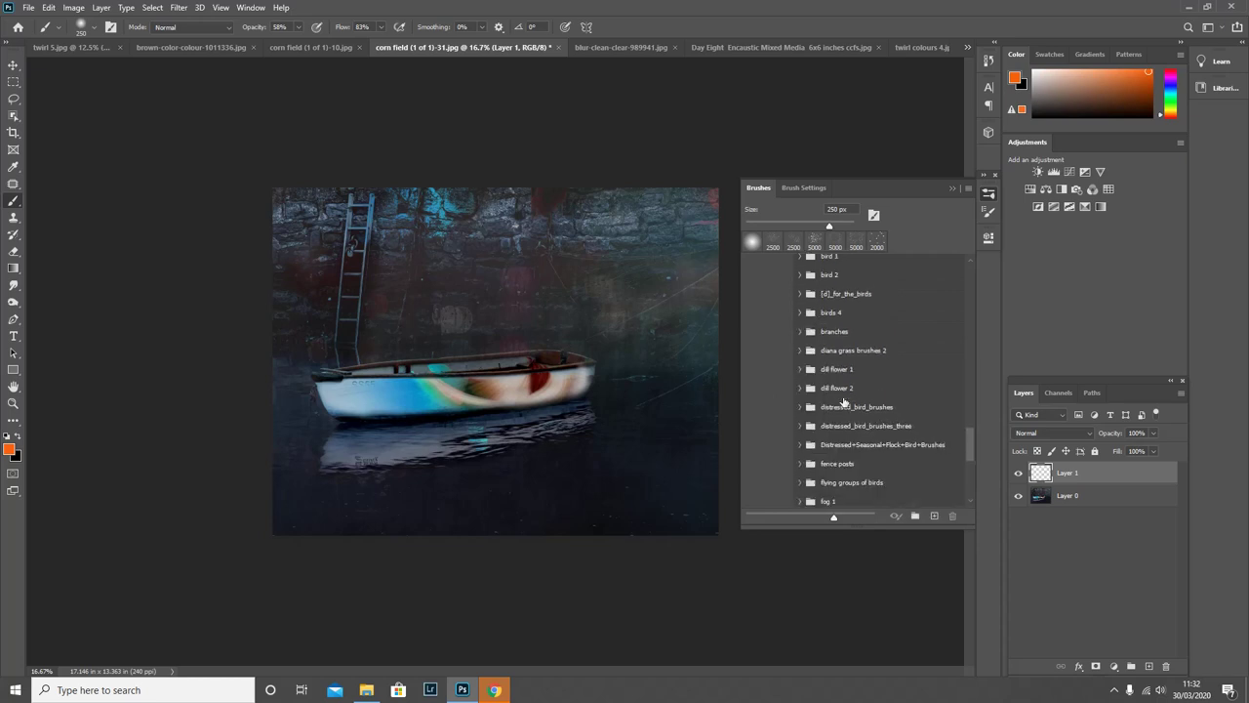
scroll(844, 402, up, 8)
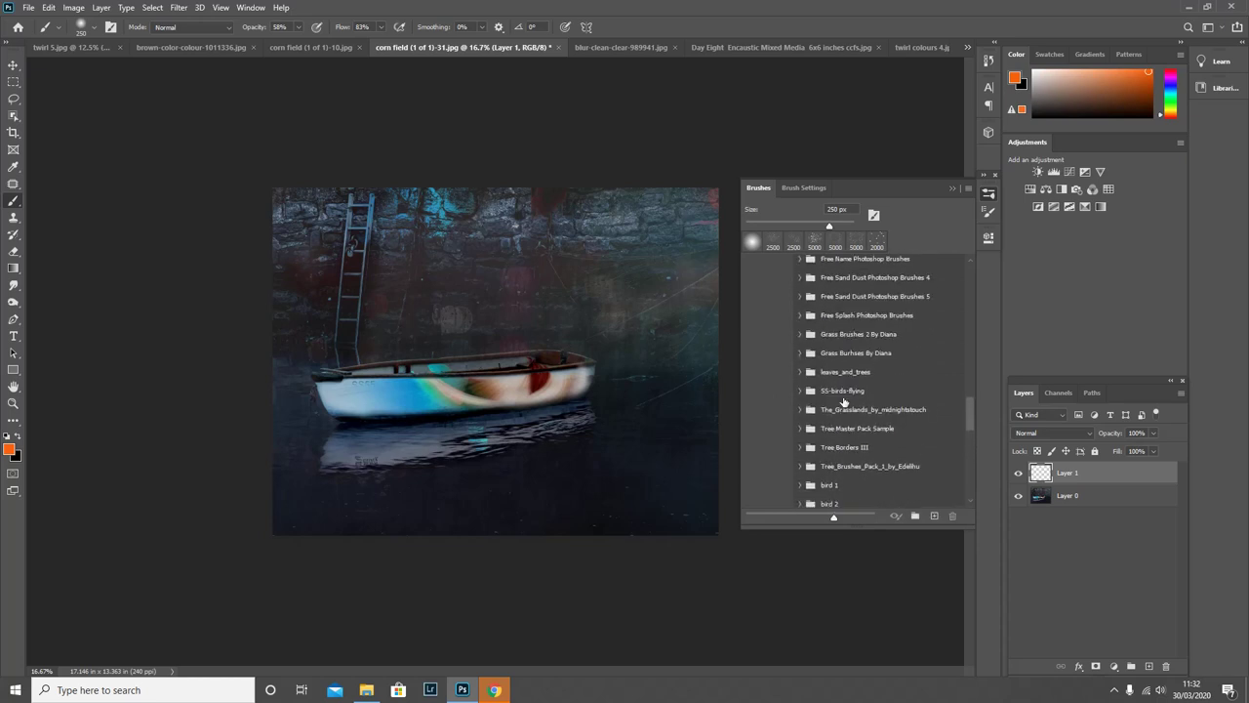
scroll(843, 401, up, 7)
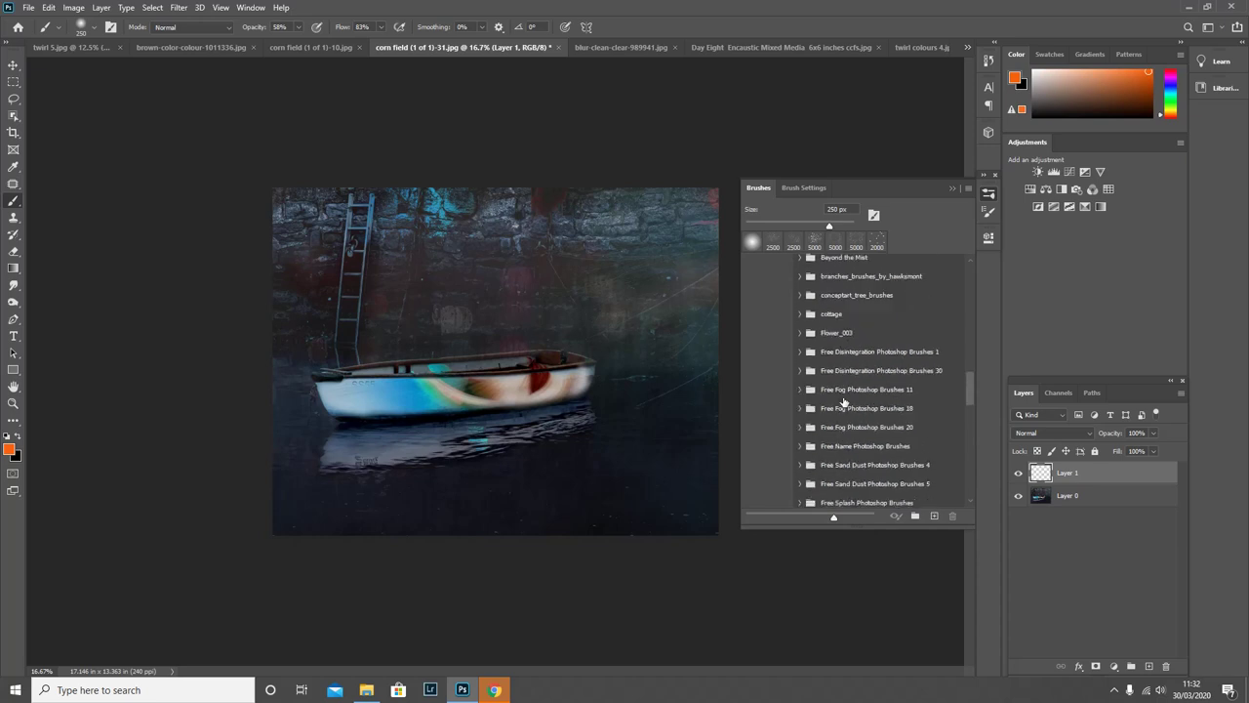
scroll(845, 402, up, 1)
scroll(844, 404, up, 3)
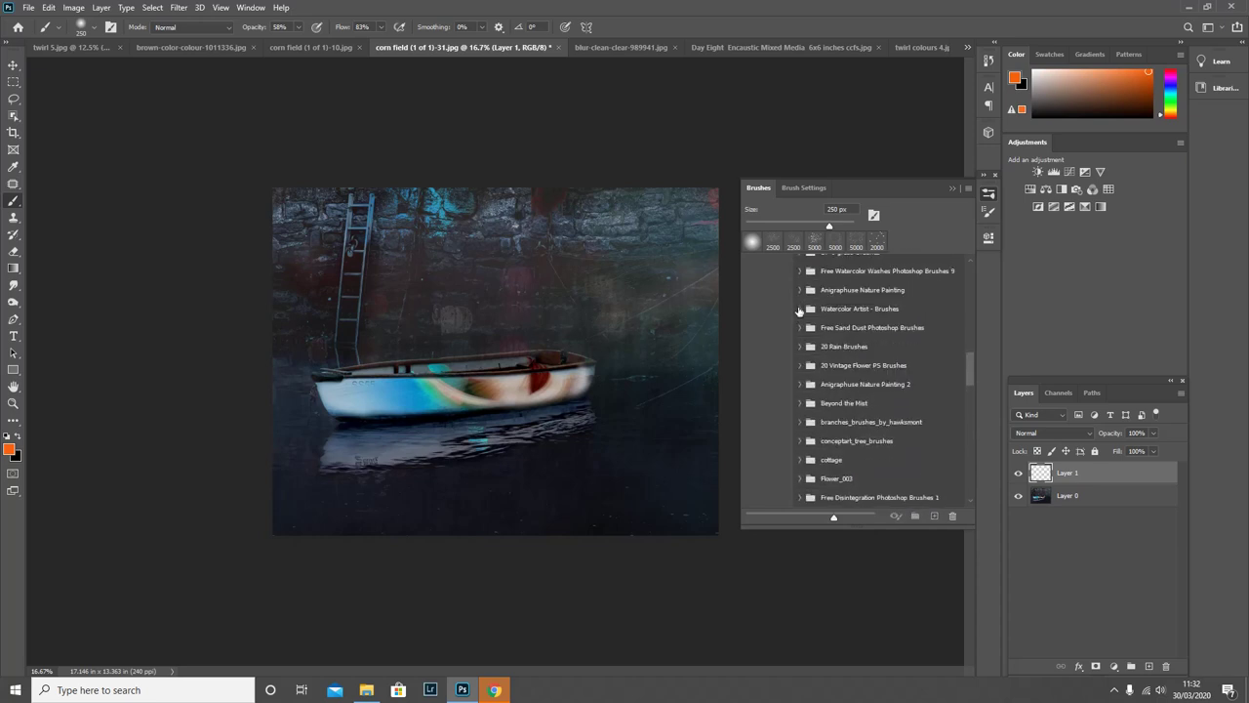
click(799, 309)
click(851, 333)
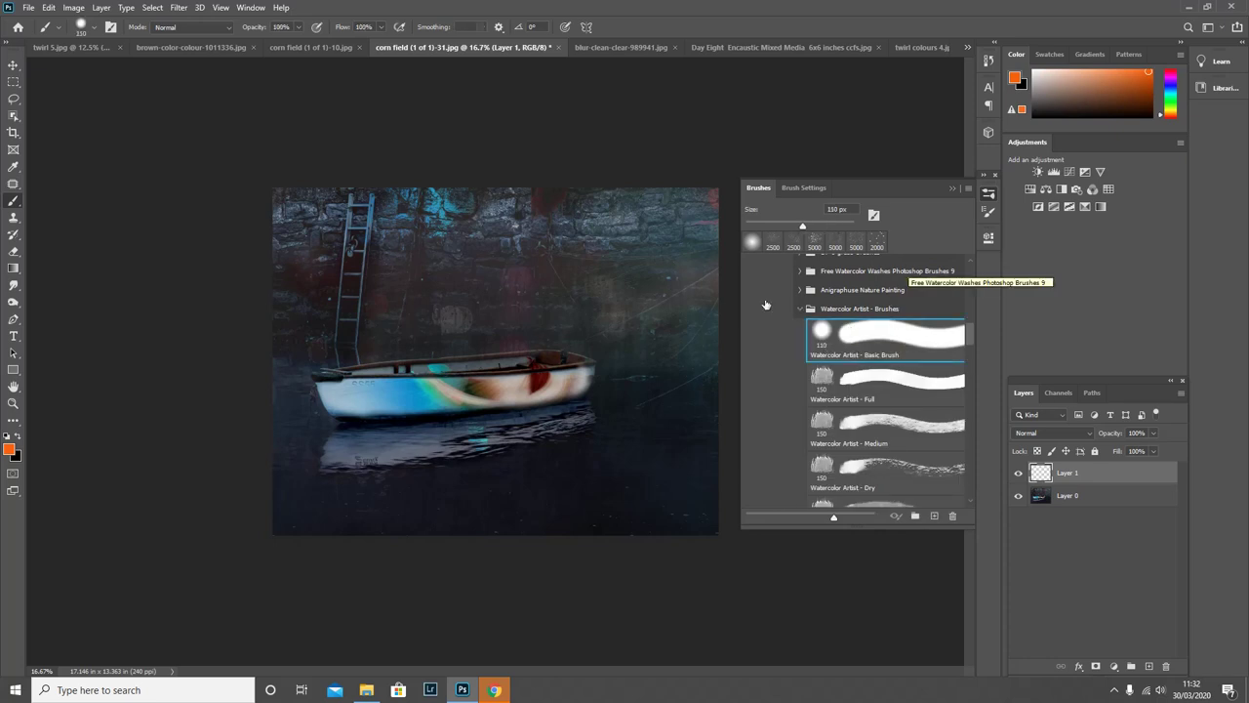
- Set the foreground colour to white, reduce the brush size to about 3 px, and close the brush presets
click(6, 435)
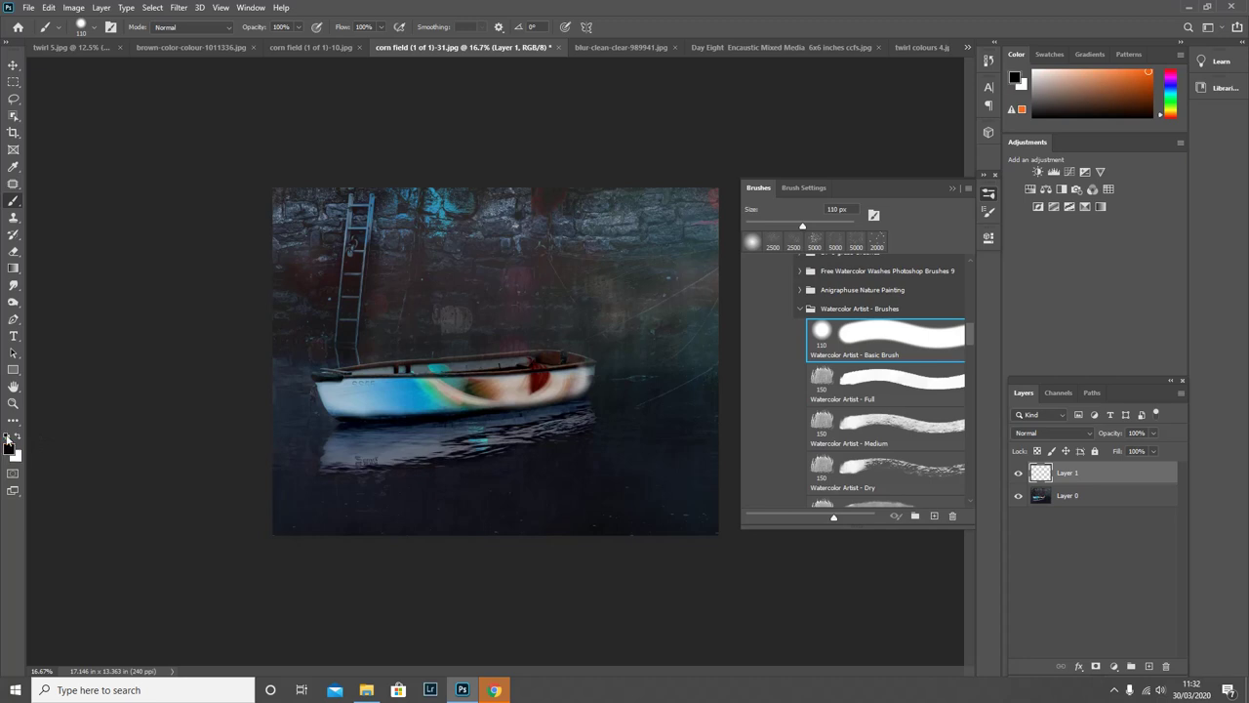
click(17, 435)
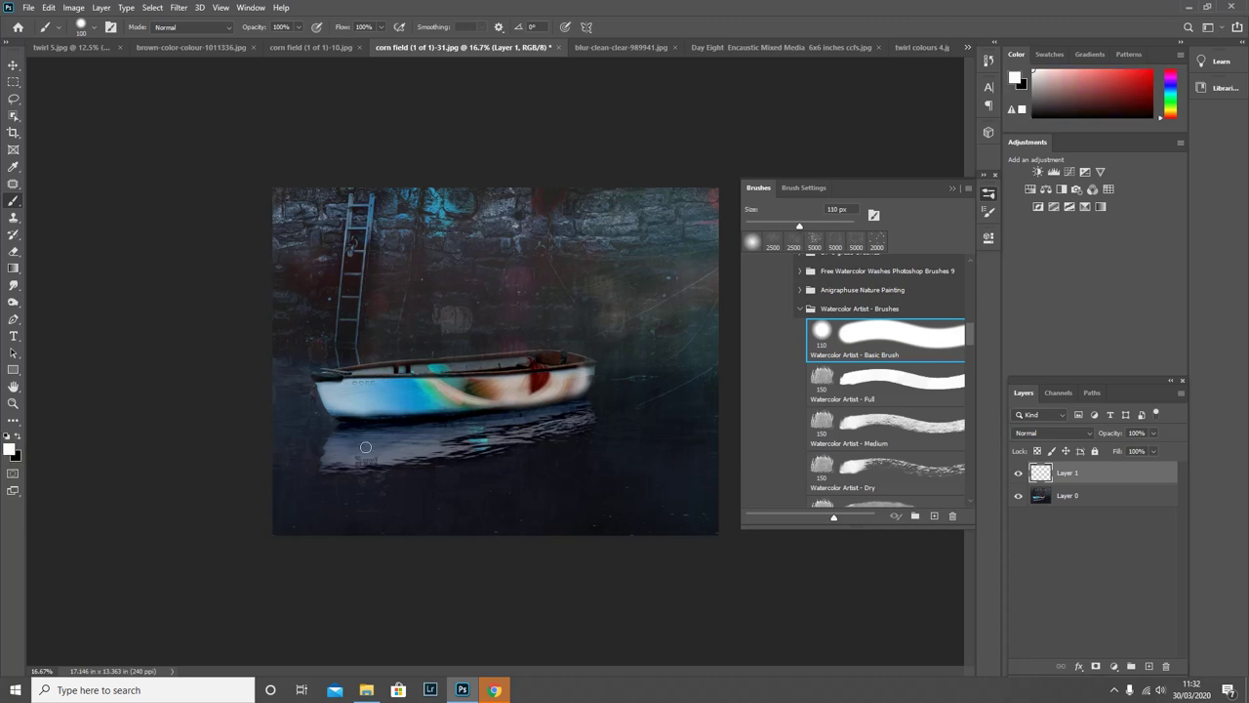
key(bracketleft)
key(bracketleft)
key(bracketleft)
key(bracketleft)
key(bracketleft)
key(bracketleft)
key(bracketleft)
key(bracketleft)
key(bracketleft)
key(bracketleft)
key(bracketleft)
key(bracketleft)
key(bracketleft)
key(bracketleft)
key(bracketleft)
key(bracketleft)
click(951, 187)
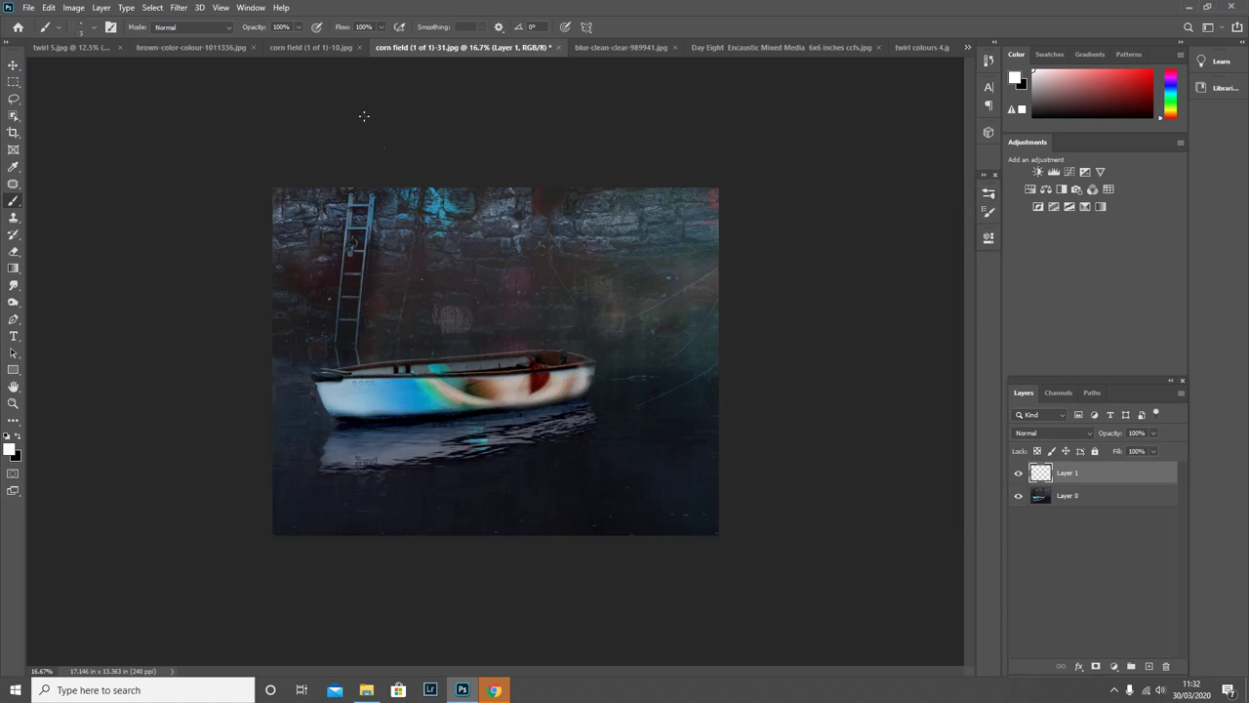
- Set the brush opacity to 78% and paint a thin white line from the boat's stern to the image's right edge
click(299, 26)
drag(304, 44, 288, 46)
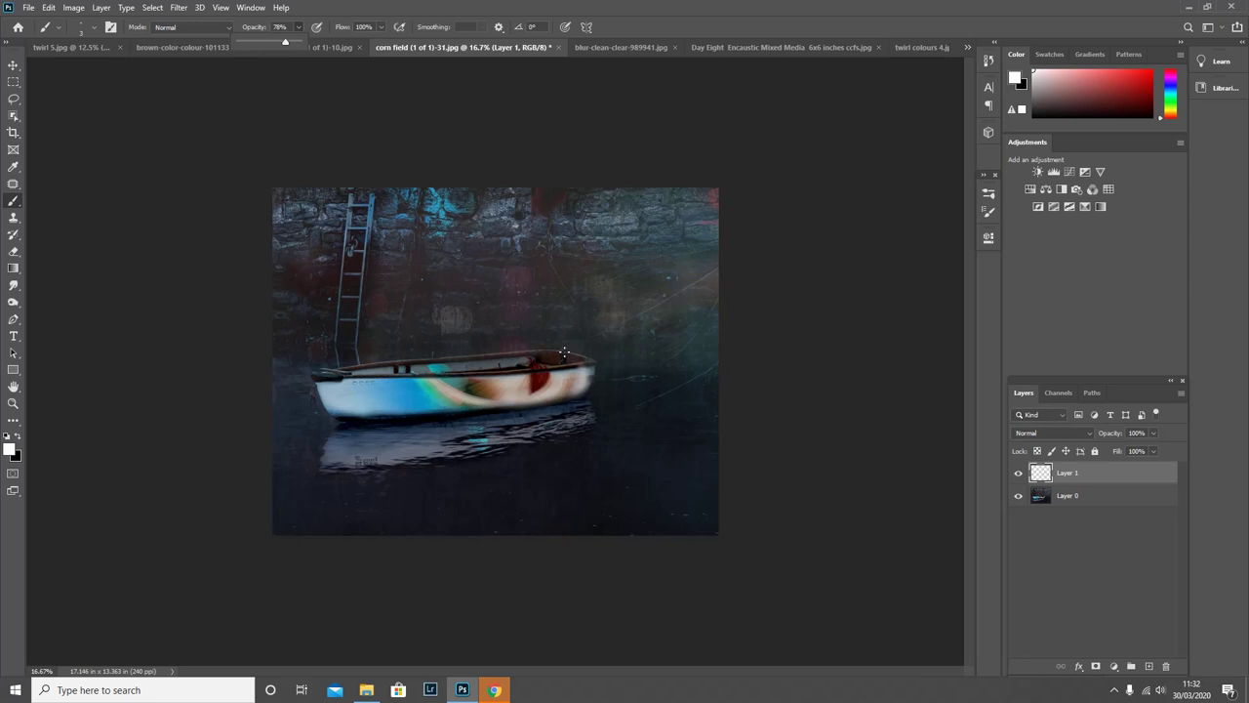
drag(562, 348, 775, 273)
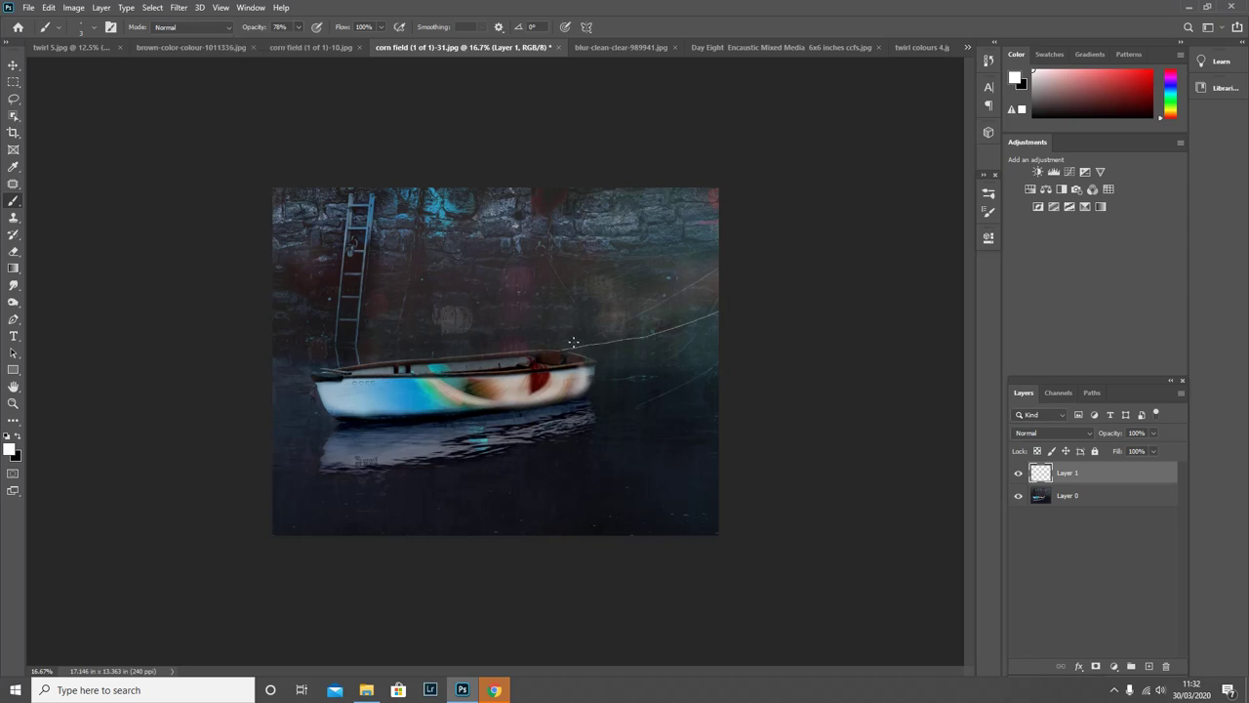
- Try painting more thin lines outward from the boat's stern and bow, and undo them
mouse_move(563, 357)
mouse_down()
mouse_move(786, 366)
mouse_move(889, 334)
mouse_up()
drag(317, 378, 238, 467)
mouse_move(332, 410)
mouse_down()
mouse_move(511, 524)
mouse_move(885, 541)
mouse_up()
mouse_move(317, 376)
mouse_down()
mouse_move(480, 304)
mouse_move(674, 130)
mouse_up()
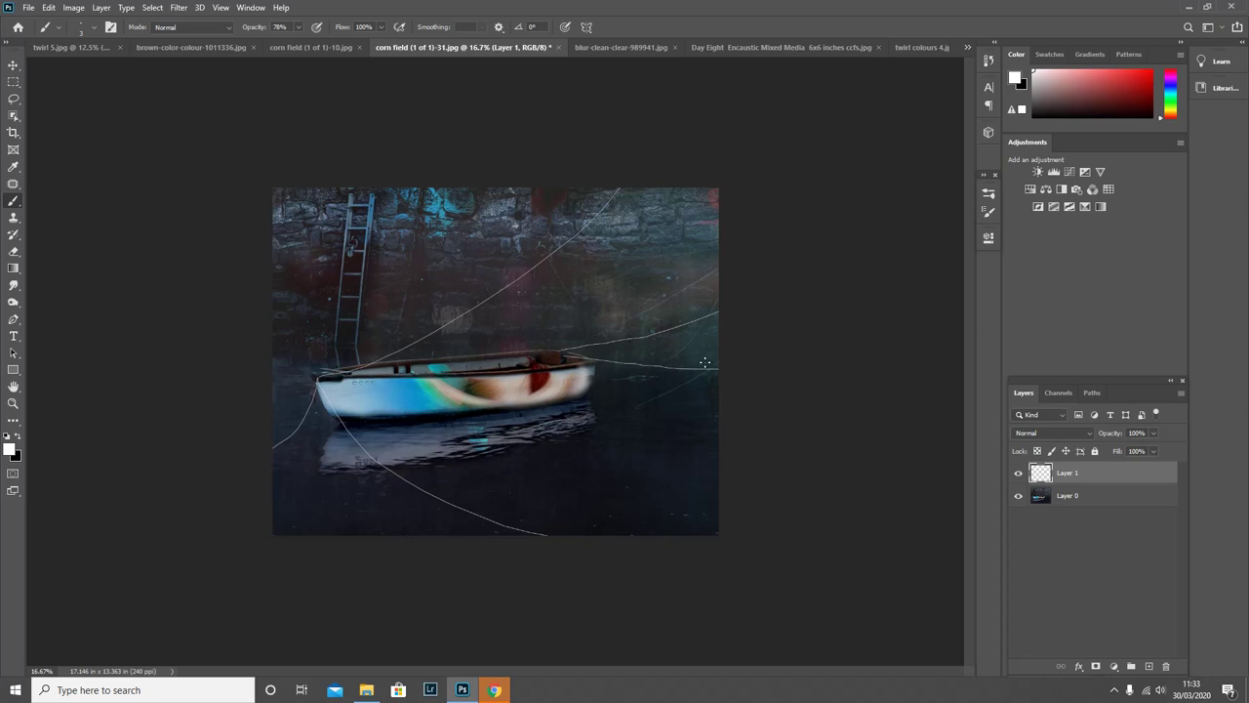
key(ctrl+z)
key(ctrl+z)
key(ctrl+z)
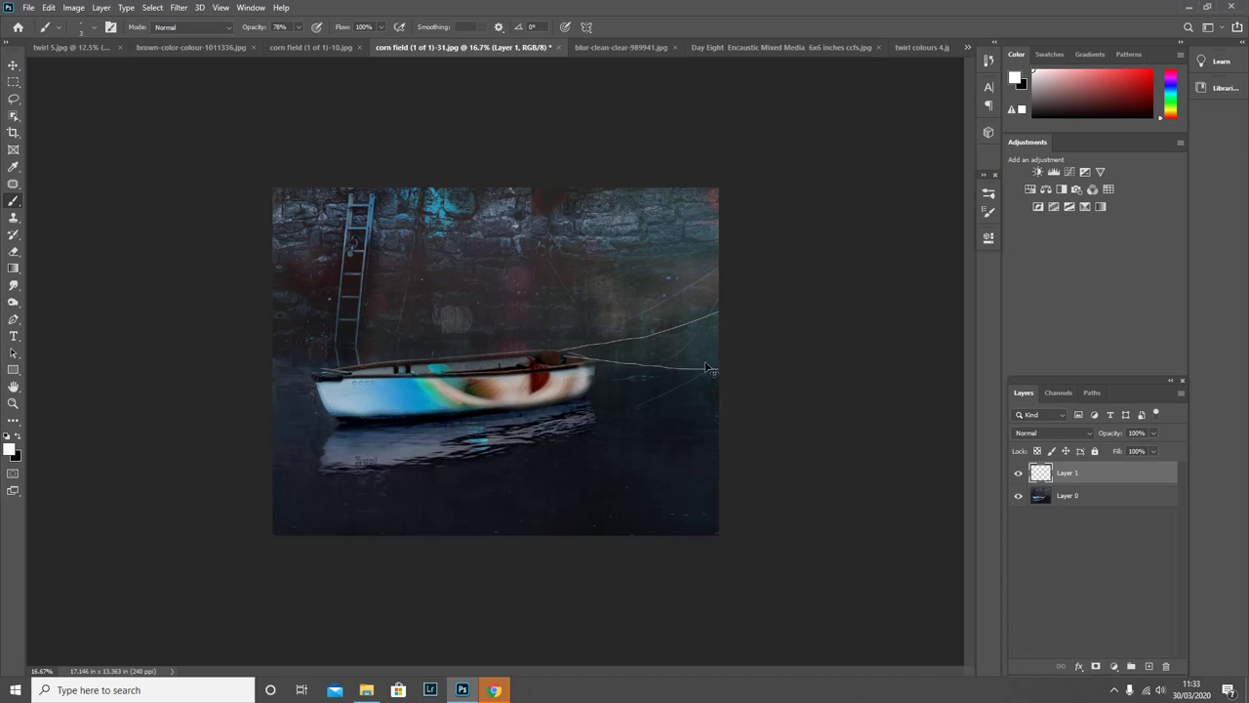
key(ctrl+z)
drag(619, 418, 742, 331)
key(ctrl+z)
- Set the brush opacity to 51% and paint four thin lines from the boat's stern, bow and reflection out towards the right edge
click(298, 26)
drag(299, 45, 283, 45)
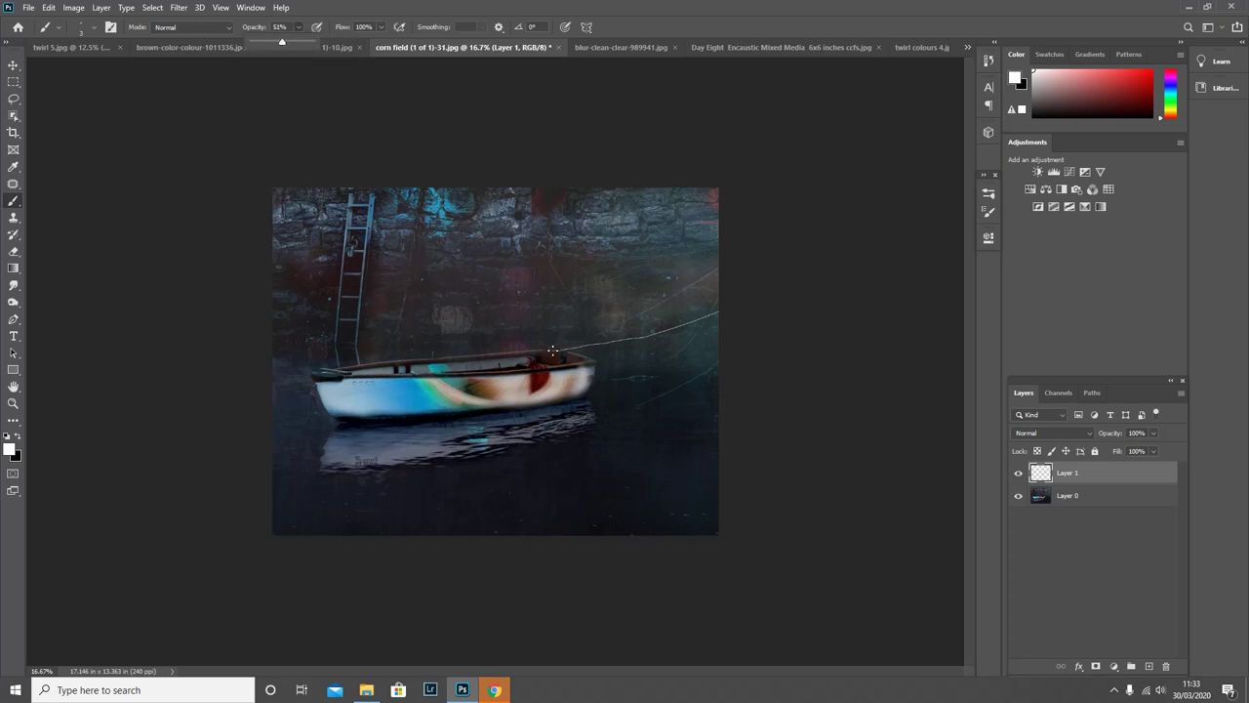
drag(554, 341, 744, 281)
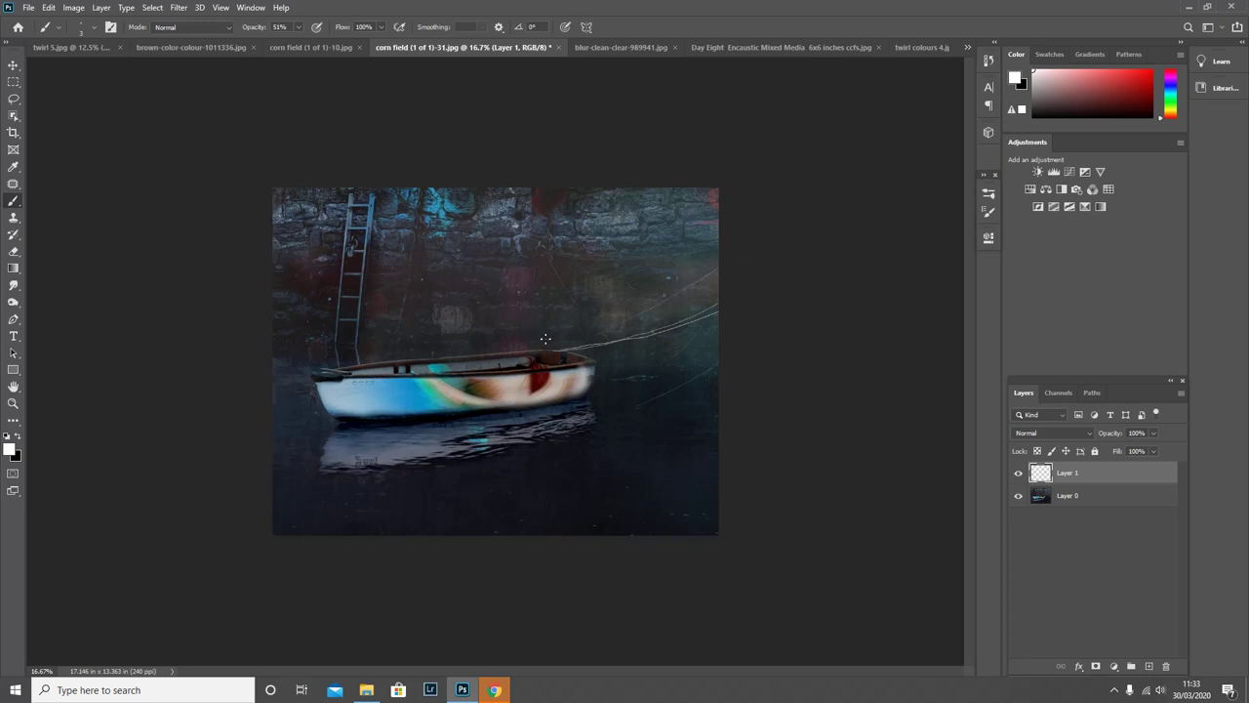
drag(587, 369, 741, 396)
drag(369, 363, 756, 258)
drag(486, 452, 742, 488)
- Flatten the image and unlock the resulting background layer
click(1181, 392)
click(1067, 606)
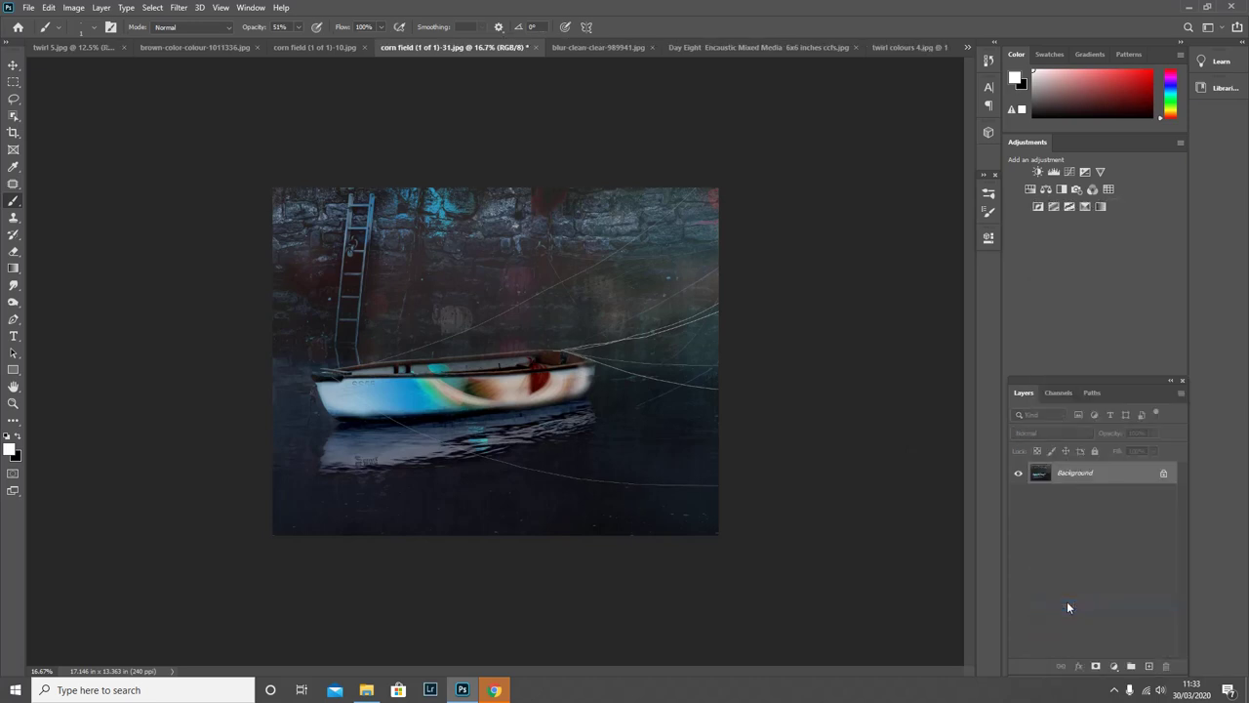
click(1162, 474)
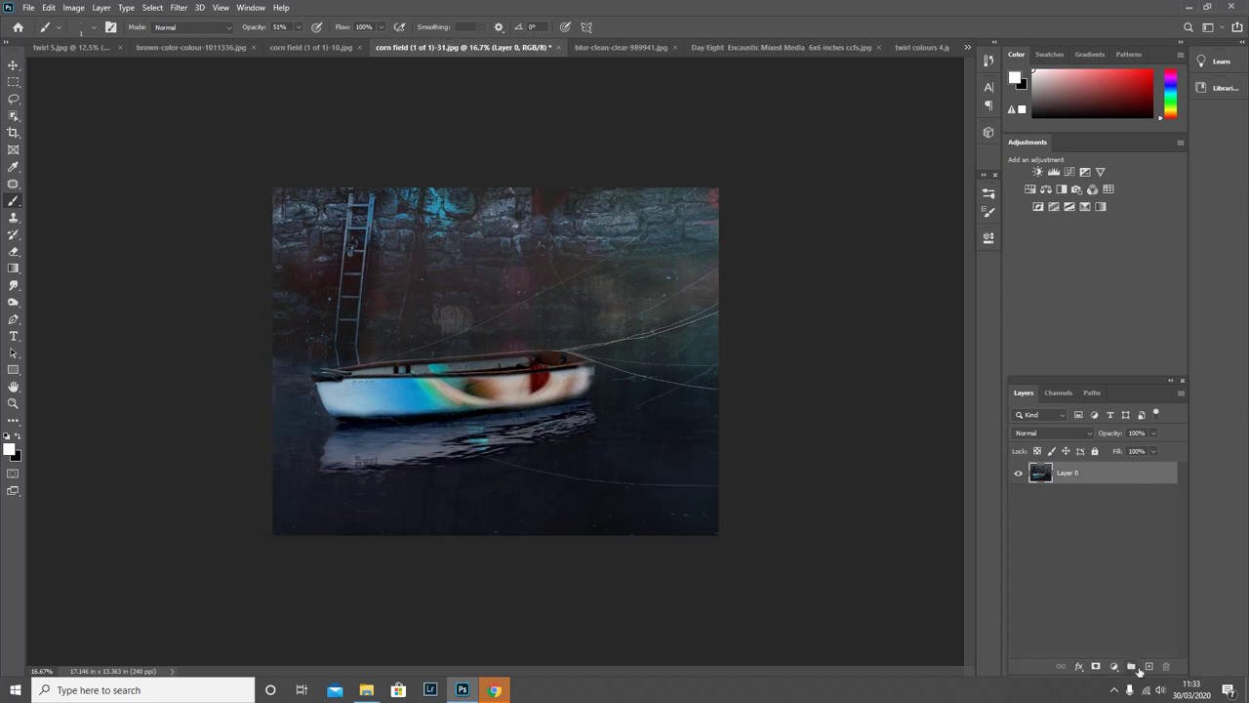
- Add a Levels adjustment layer with input black 7, midtones 0.95 and white 202
click(1115, 668)
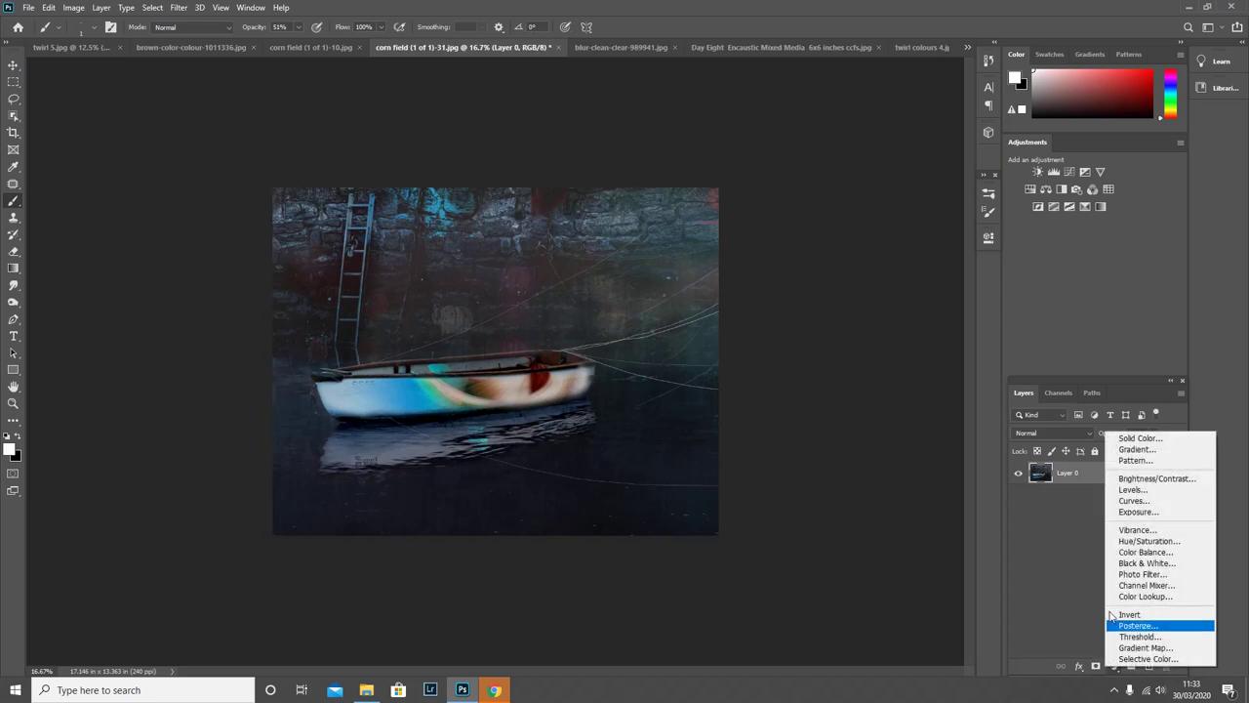
click(1132, 489)
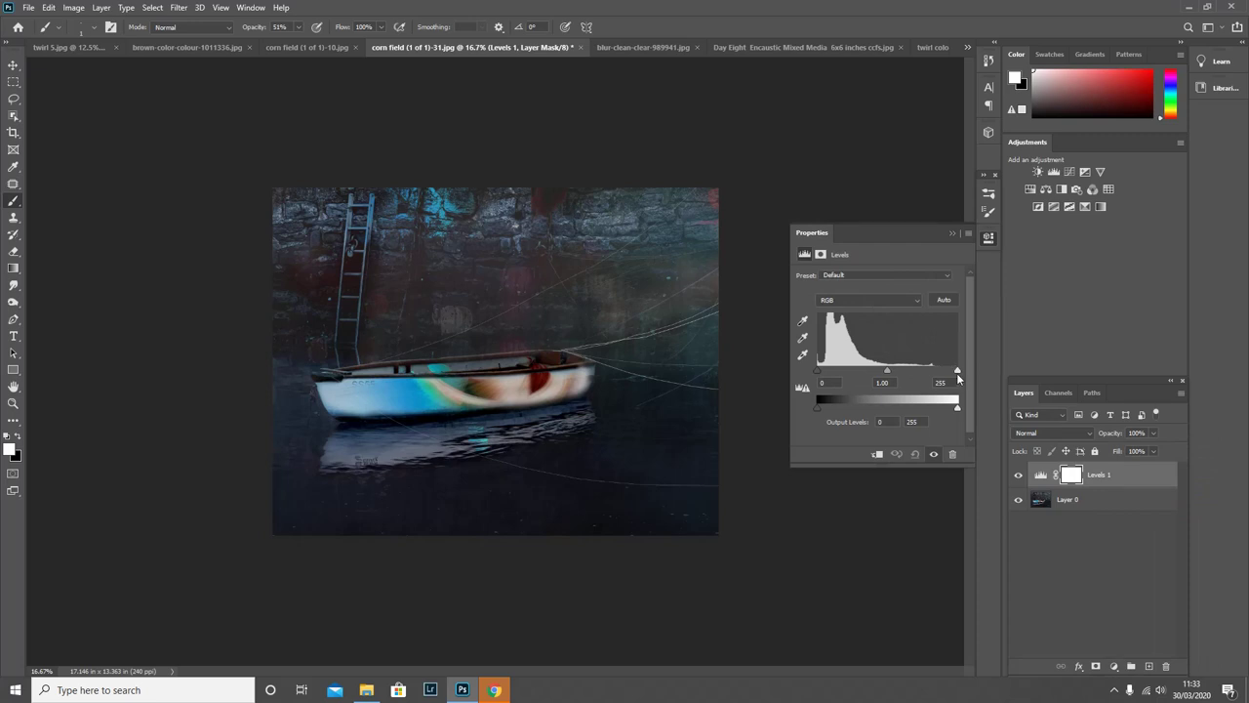
drag(956, 372, 930, 371)
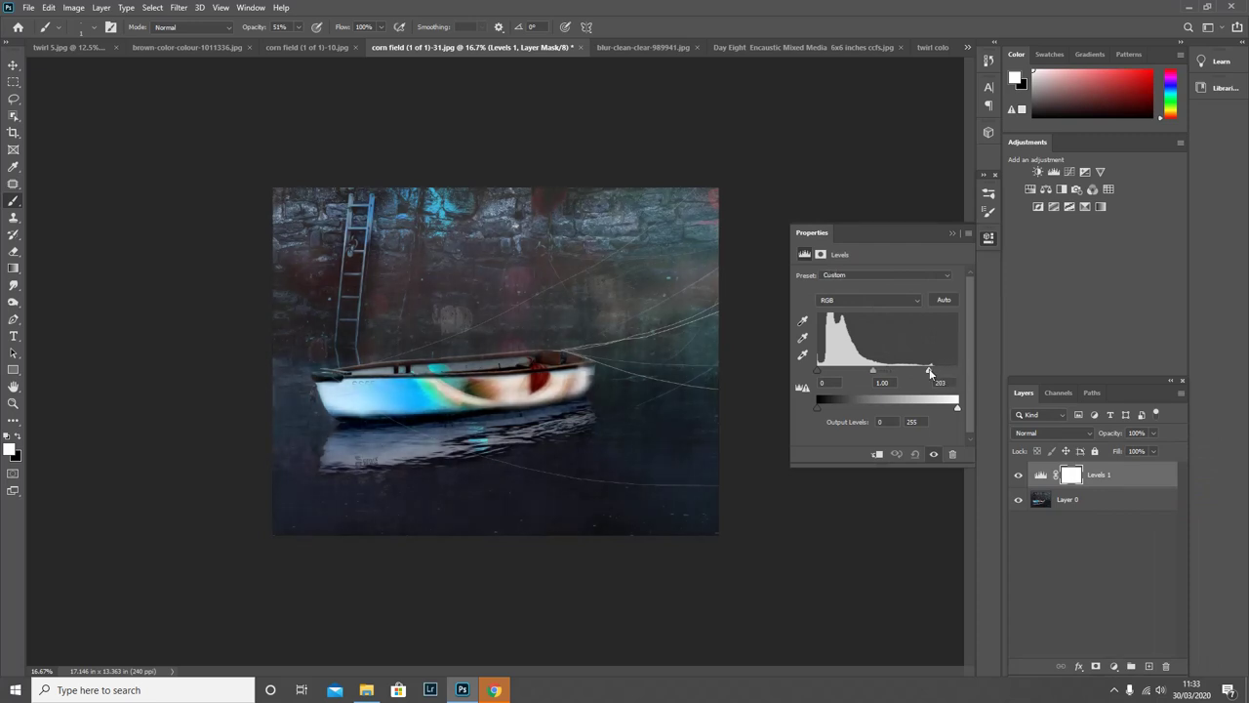
drag(818, 372, 876, 377)
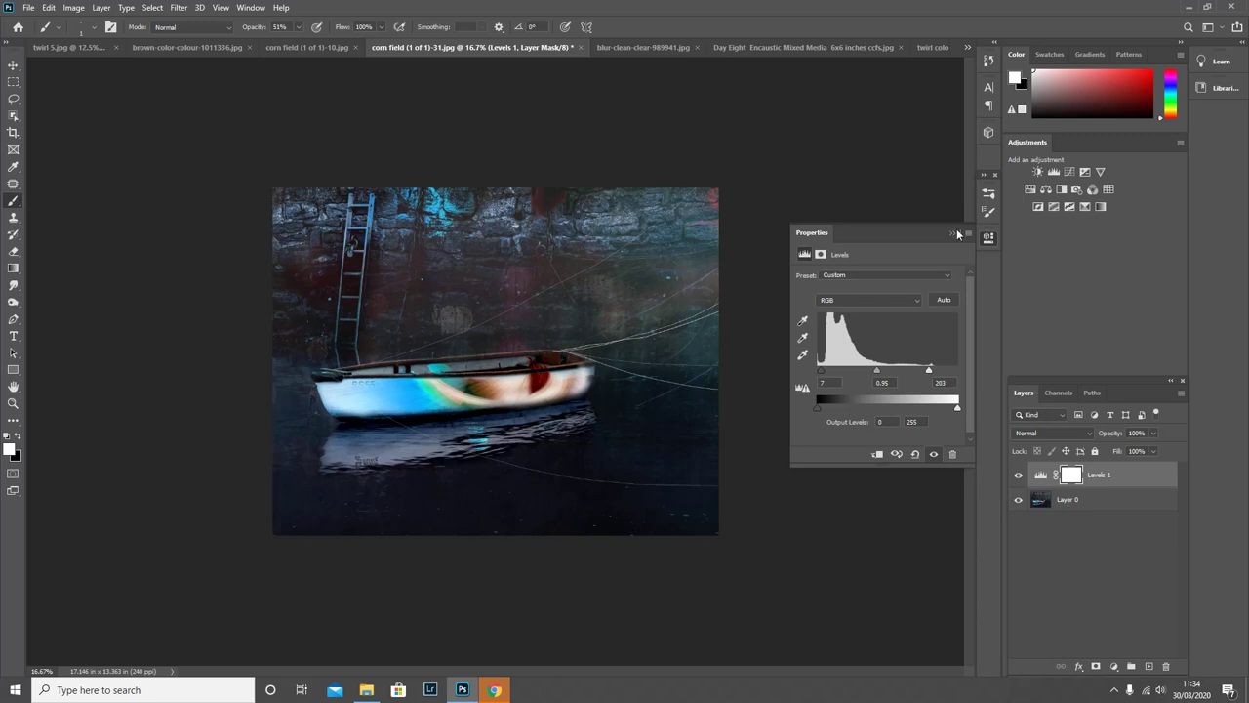
click(952, 233)
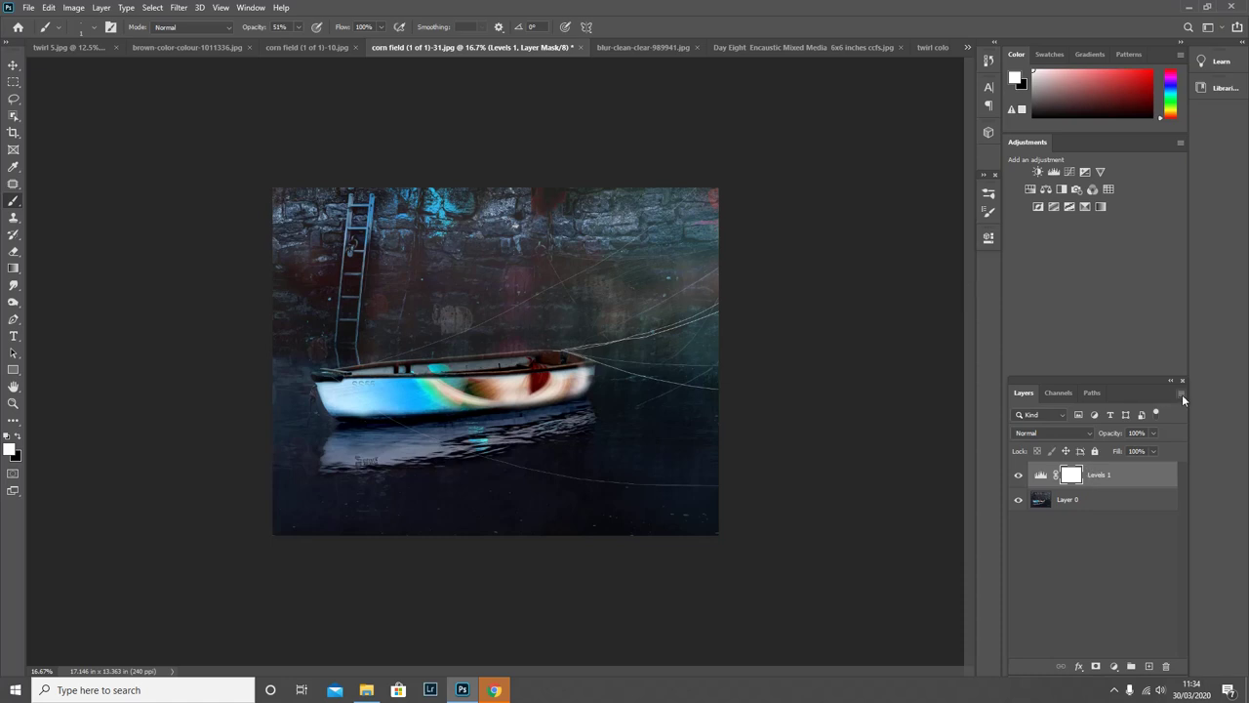
- Add a Hue/Saturation adjustment layer with hue 0 and saturation -17, and flatten the image
click(1113, 667)
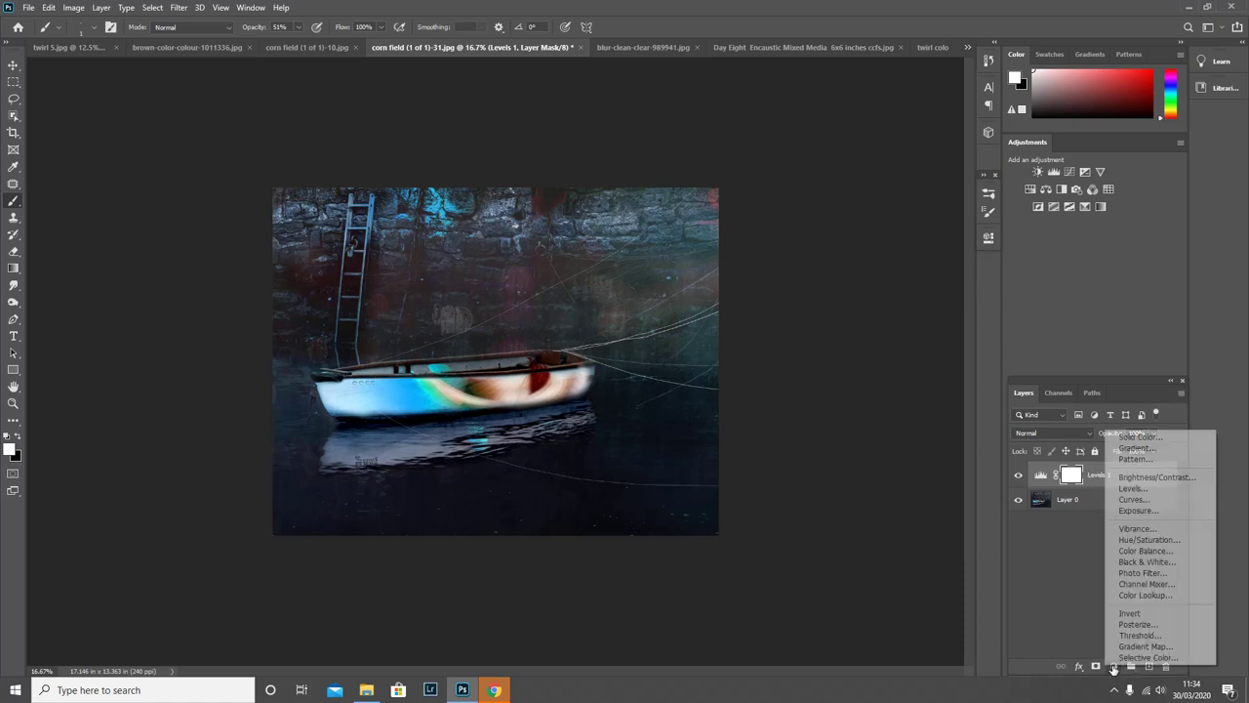
click(1147, 540)
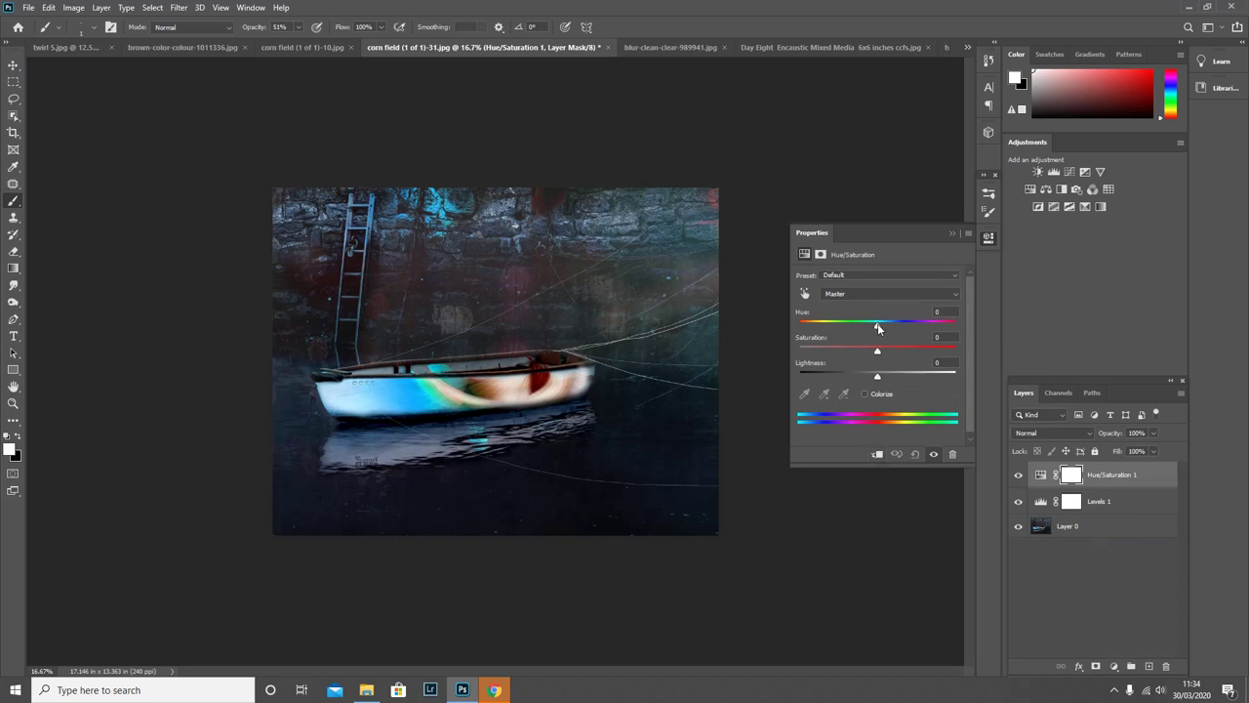
drag(878, 323, 1006, 331)
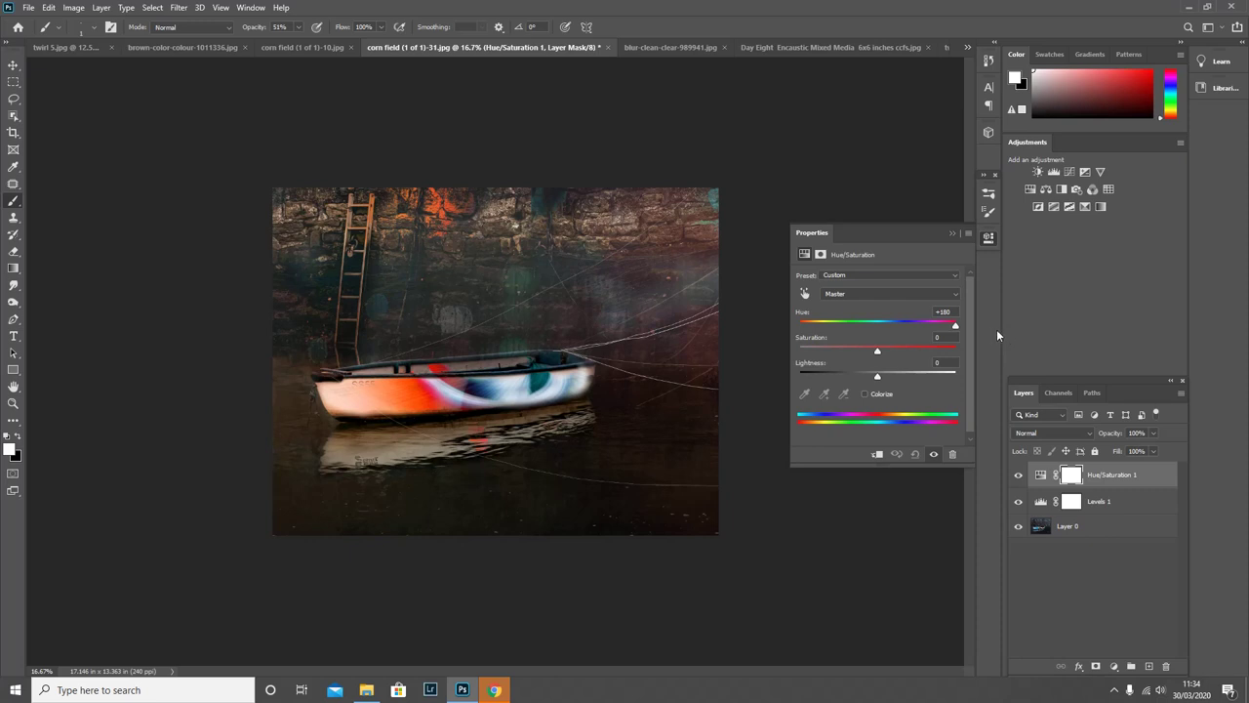
drag(946, 339, 856, 362)
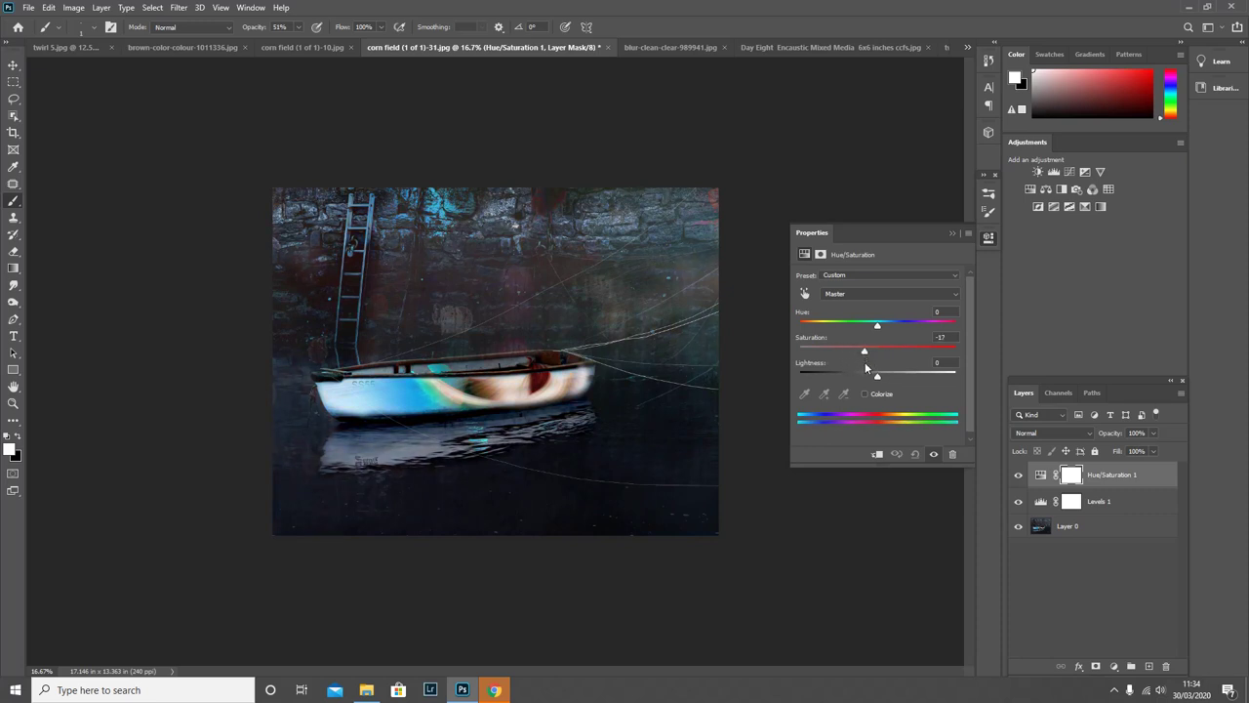
click(951, 234)
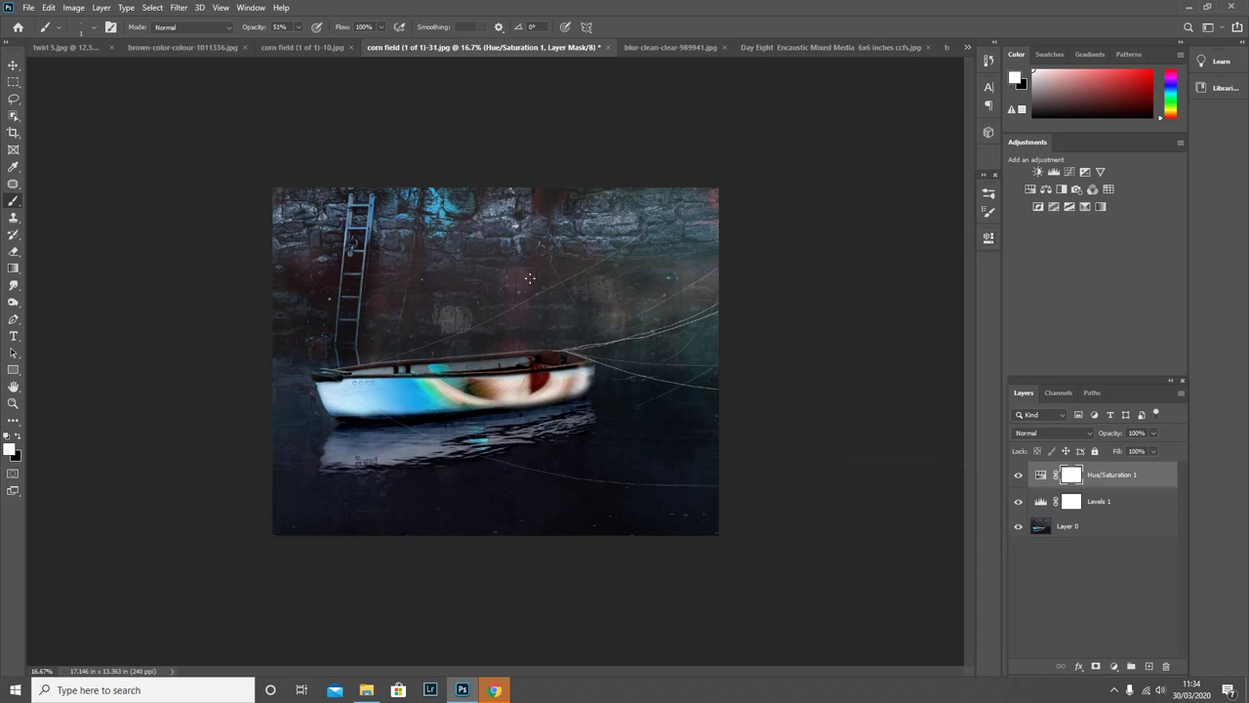
click(1181, 393)
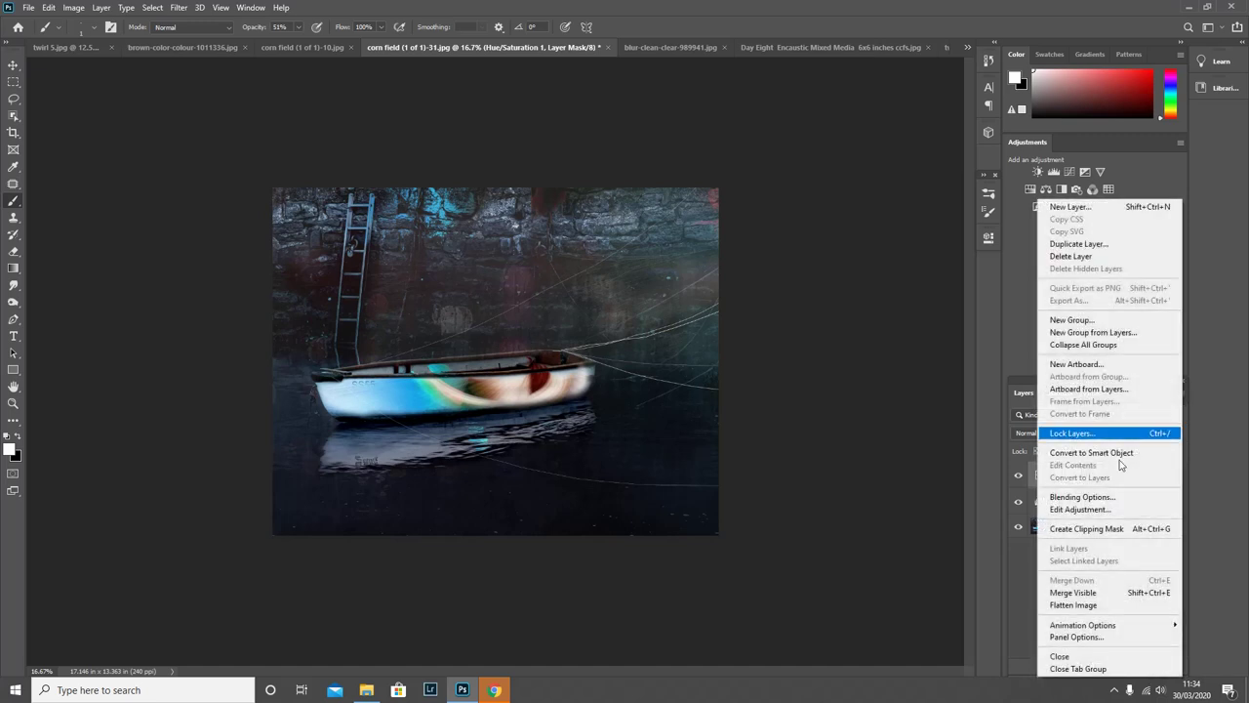
click(1103, 603)
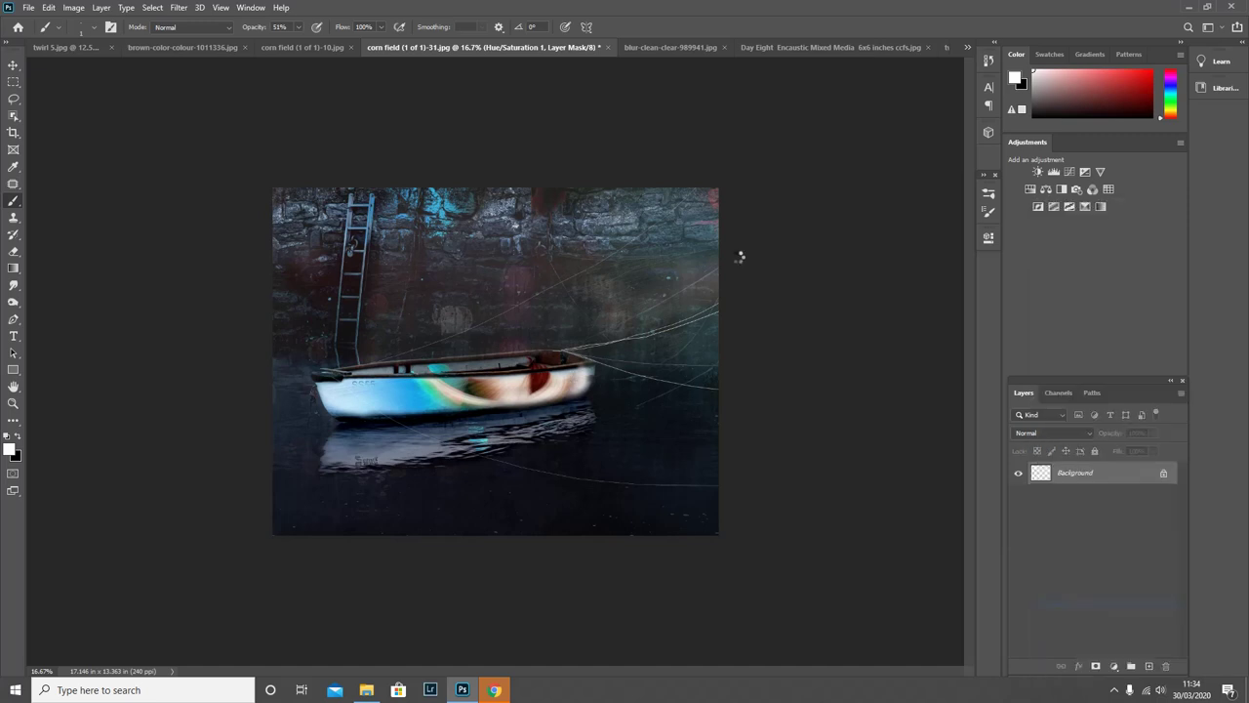
- In the Camera Raw Filter, set sharpening amount 76 and masking 40, and noise reduction luminance 8, luminance contrast 10 and color 21
click(179, 7)
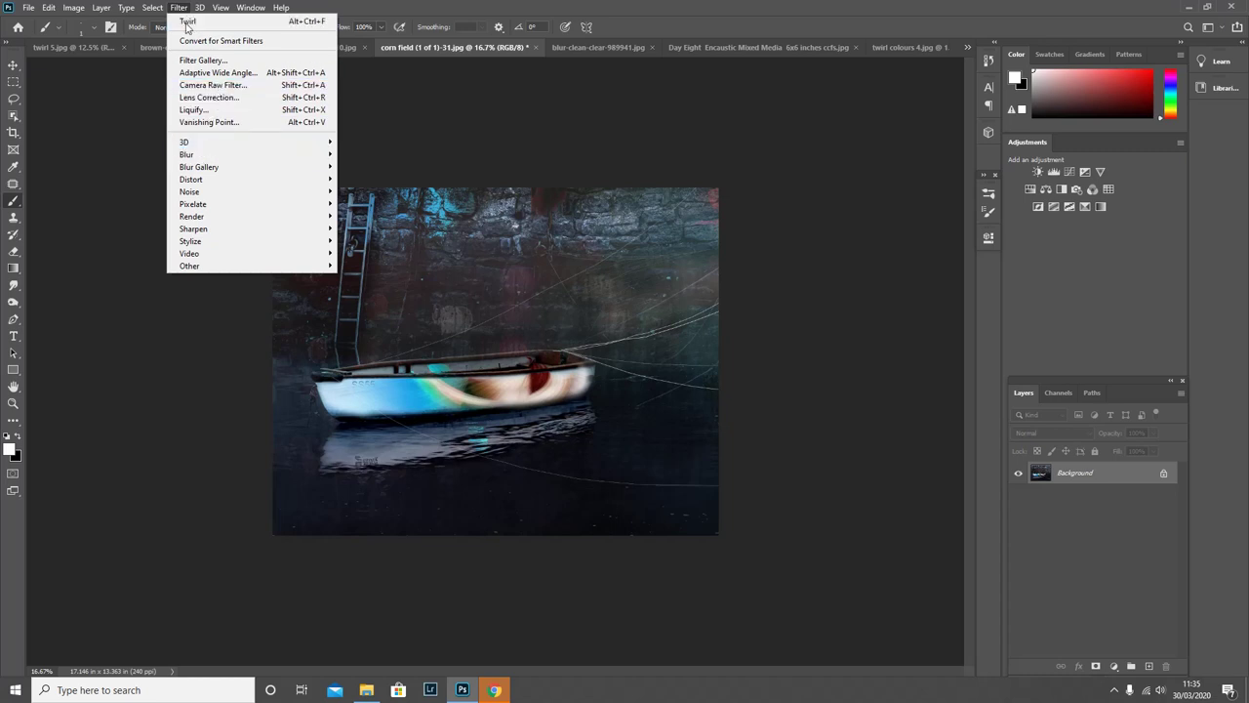
click(216, 89)
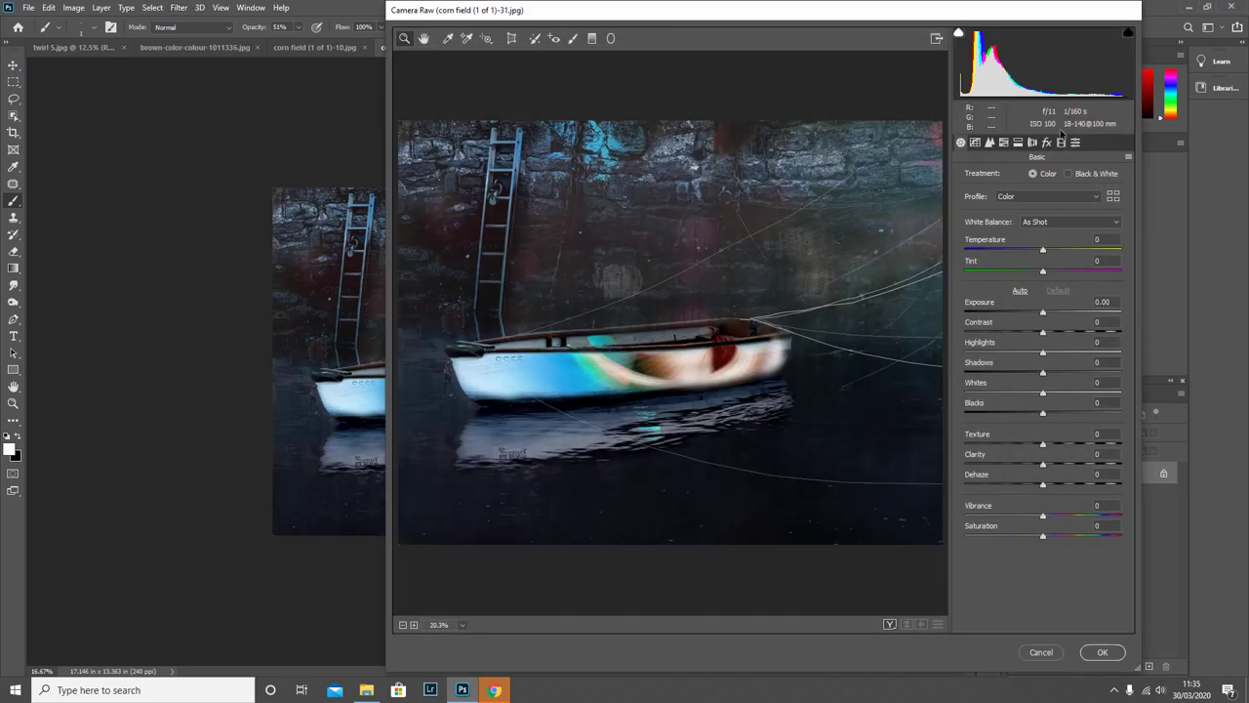
click(989, 142)
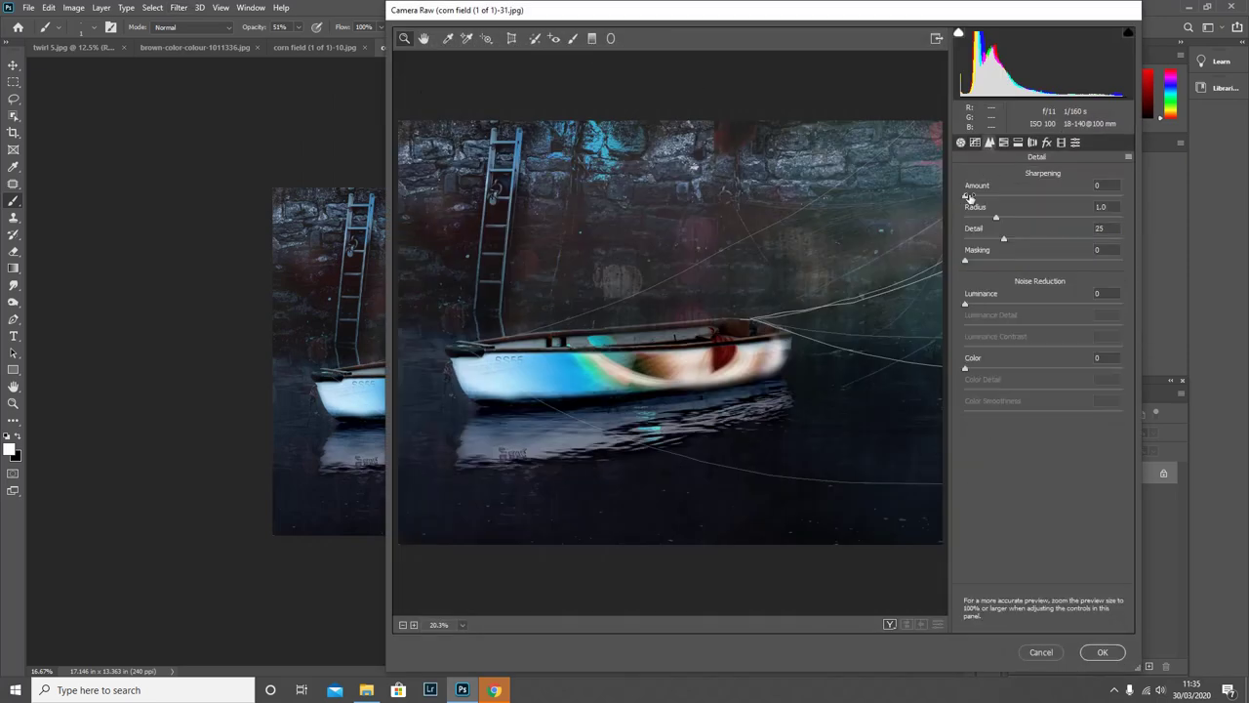
drag(967, 196, 1044, 198)
drag(966, 262, 1027, 279)
drag(964, 307, 976, 304)
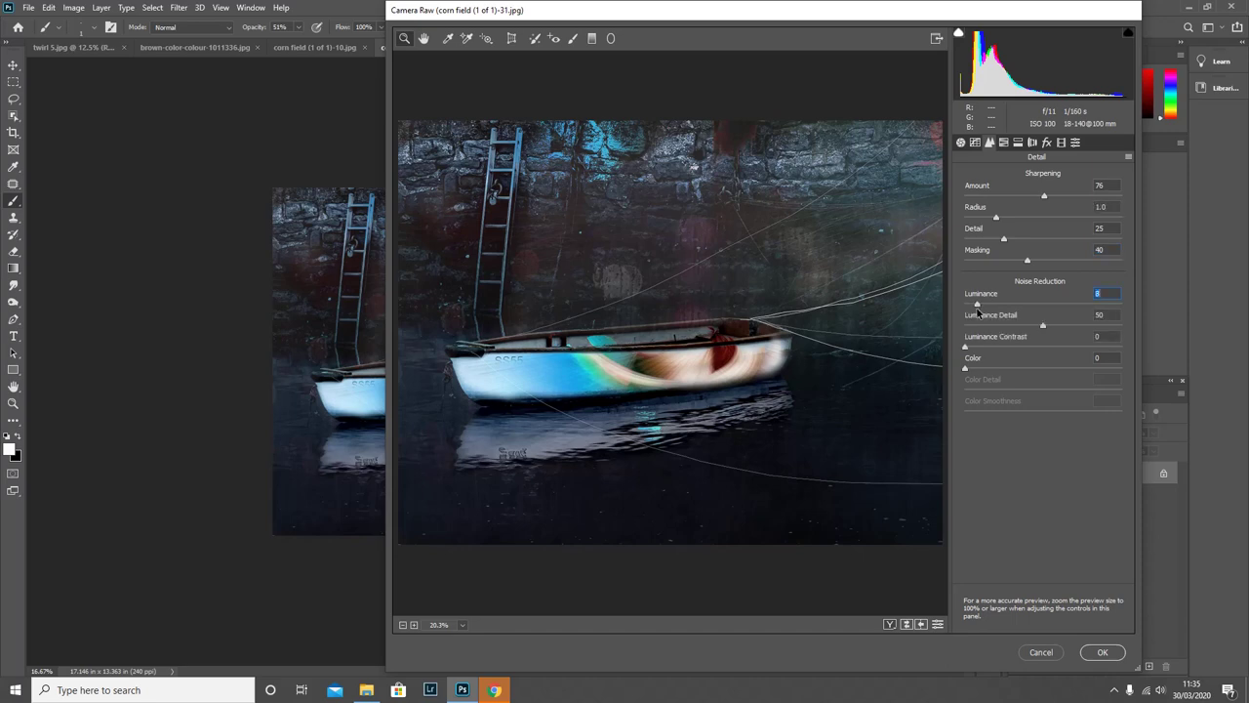
drag(965, 347, 998, 369)
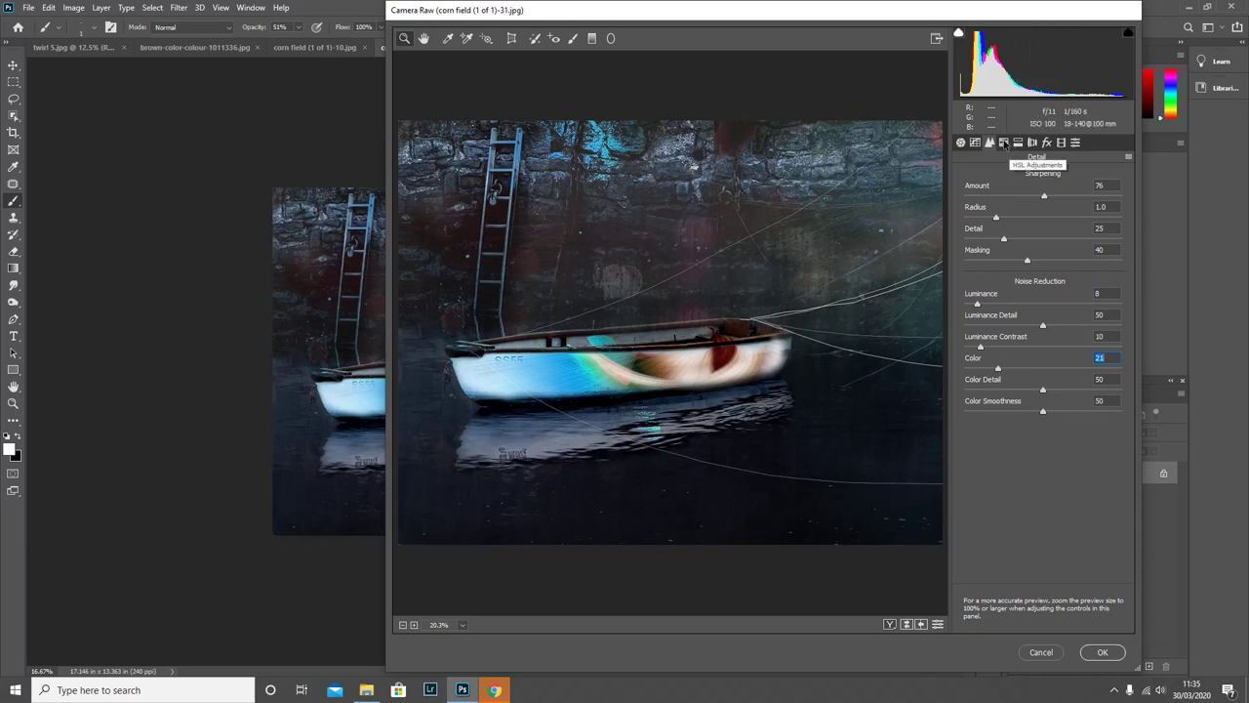
- Set the HSL luminance to reds +79, oranges +48 and blues +15
click(1005, 145)
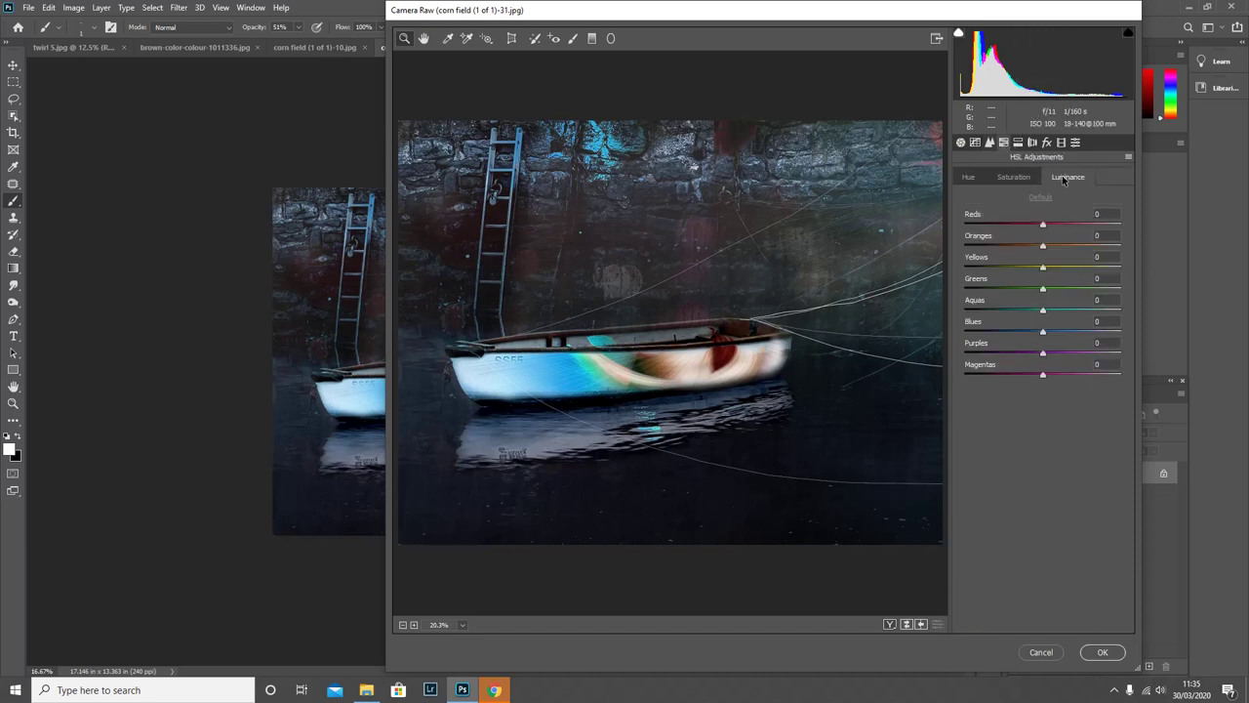
click(1044, 333)
mouse_move(1045, 334)
mouse_down()
mouse_move(1103, 336)
mouse_move(1028, 337)
mouse_move(1137, 340)
mouse_move(1057, 338)
mouse_up()
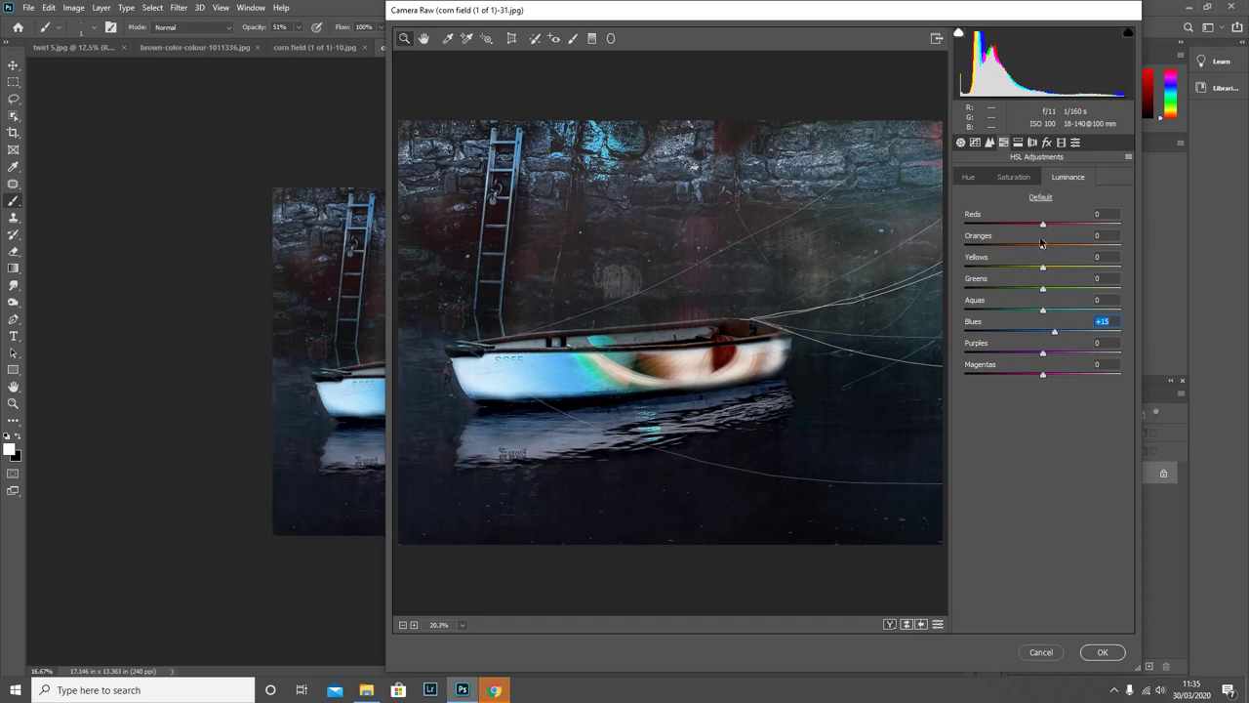
drag(1042, 223, 1080, 258)
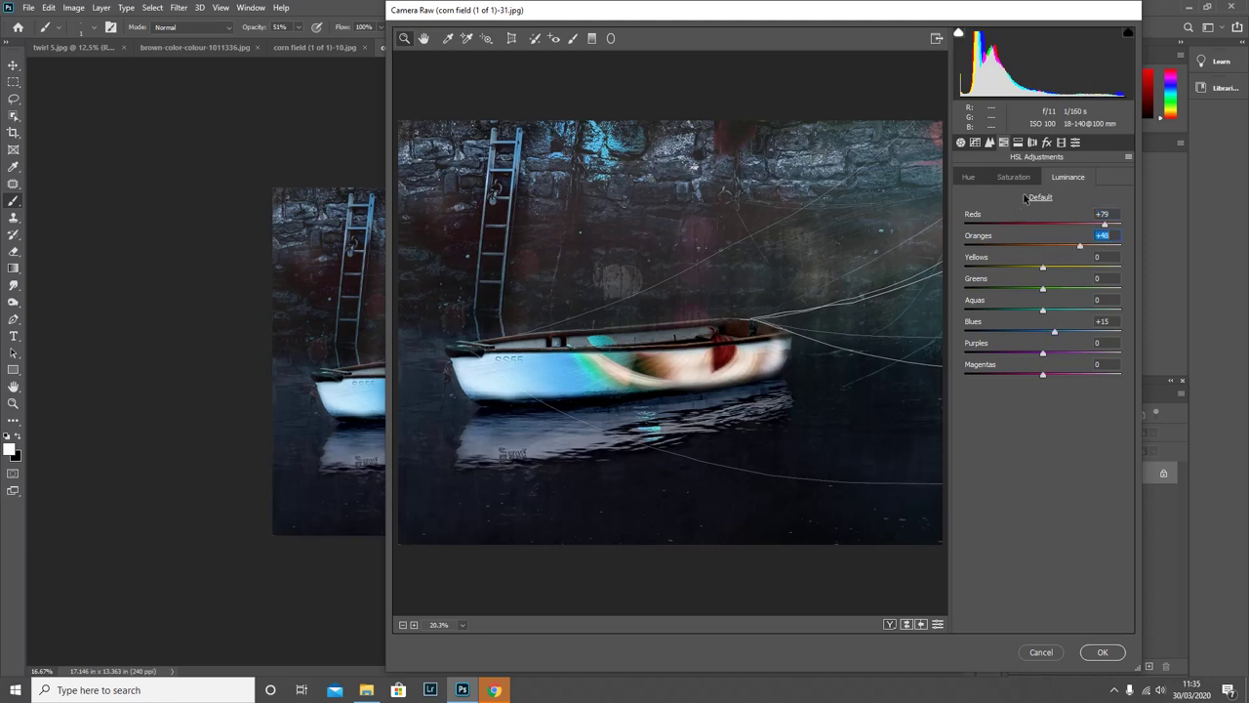
- Set the HSL saturation to reds +15, oranges +12 and yellows +38, and increase the blues
click(1017, 178)
drag(1043, 228, 1070, 282)
click(1042, 247)
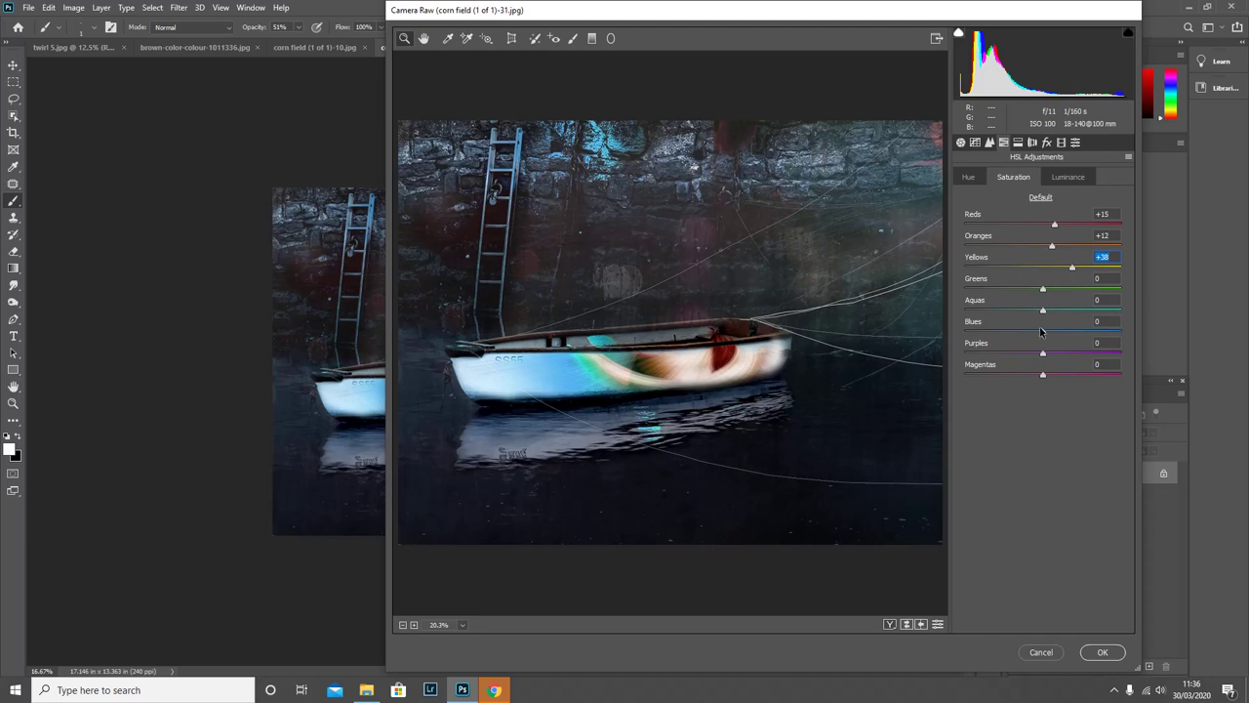
mouse_move(1042, 332)
mouse_down()
mouse_move(948, 326)
mouse_move(1094, 332)
mouse_move(1064, 341)
mouse_up()
- Raise the blues luminance to +28, fine-tune the aquas luminance, and apply the Camera Raw Filter
click(1062, 178)
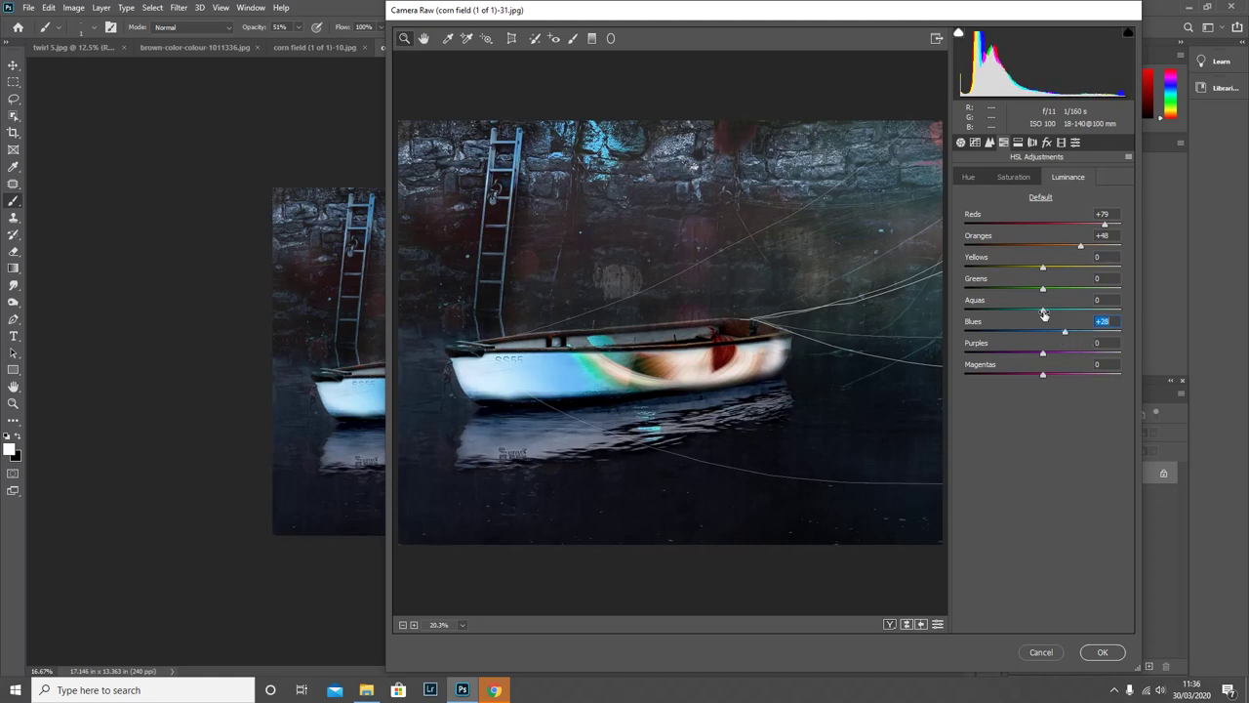
drag(1042, 311, 1047, 280)
key(Down)
key(Down)
click(1104, 653)
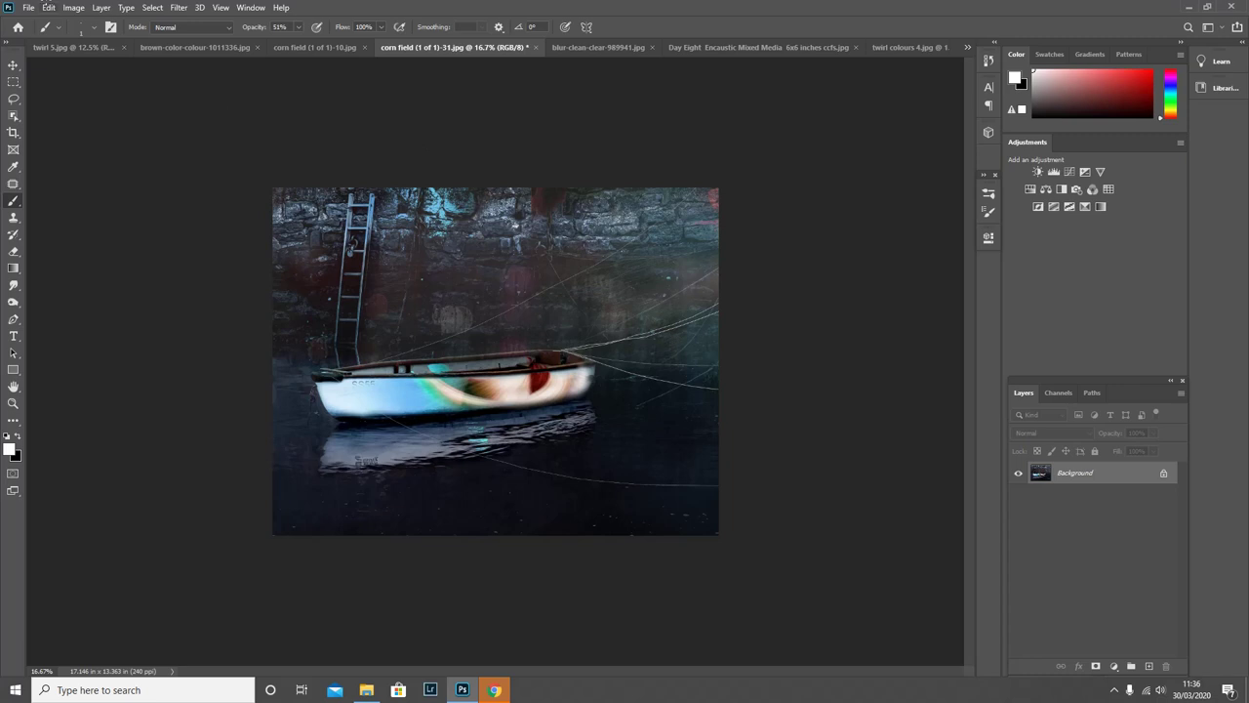
- Extend the canvas by a relative 3 inches in width and height with a white extension colour
click(74, 8)
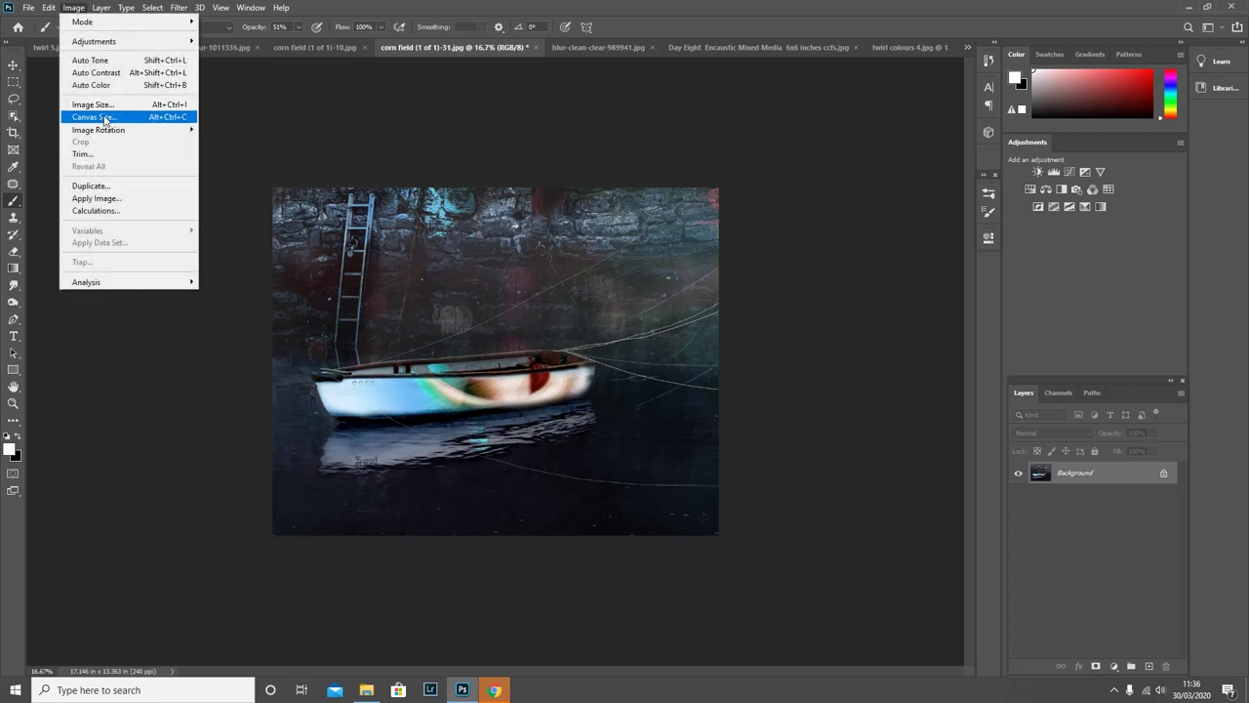
click(104, 117)
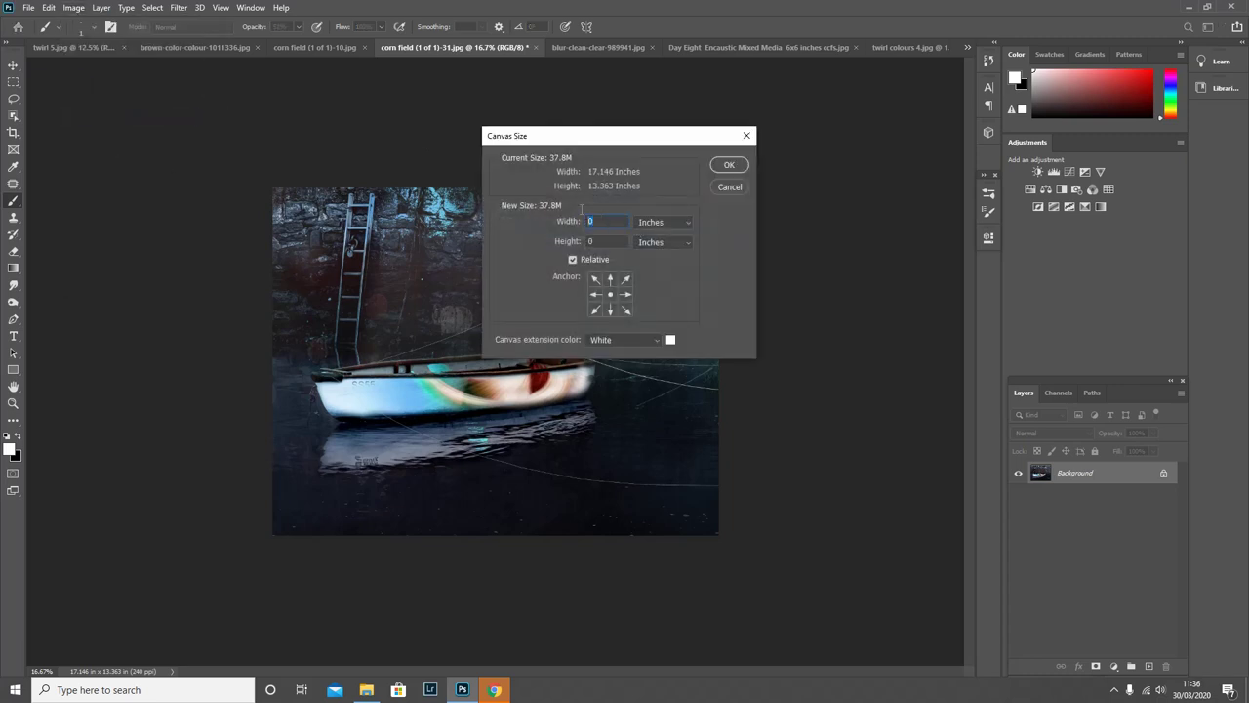
text(3)
key(Tab)
text(3)
click(729, 164)
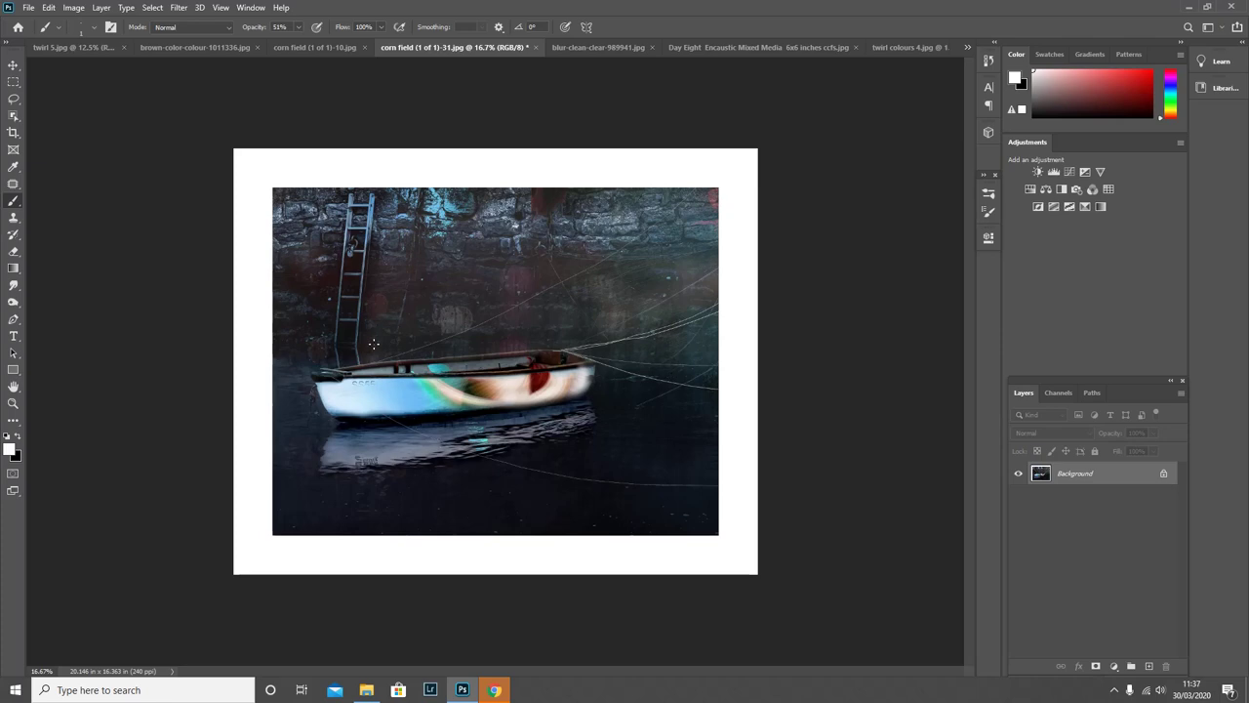
click(178, 8)
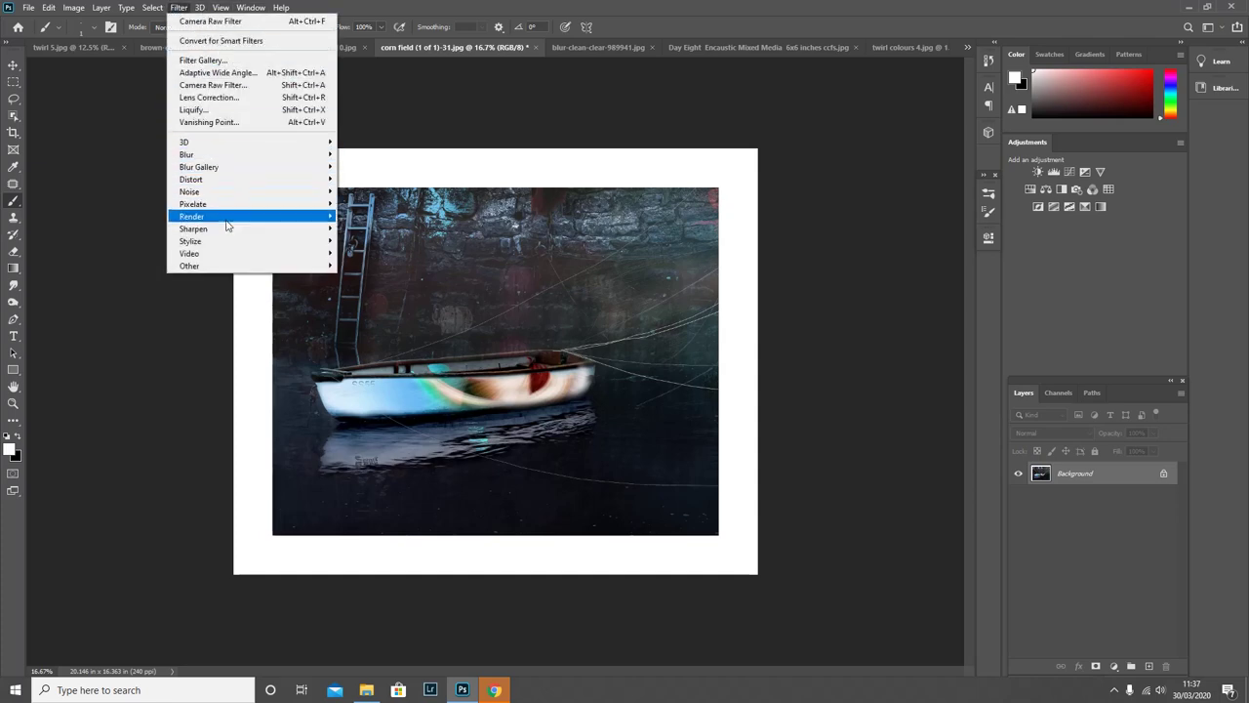
mouse_move(282, 245)
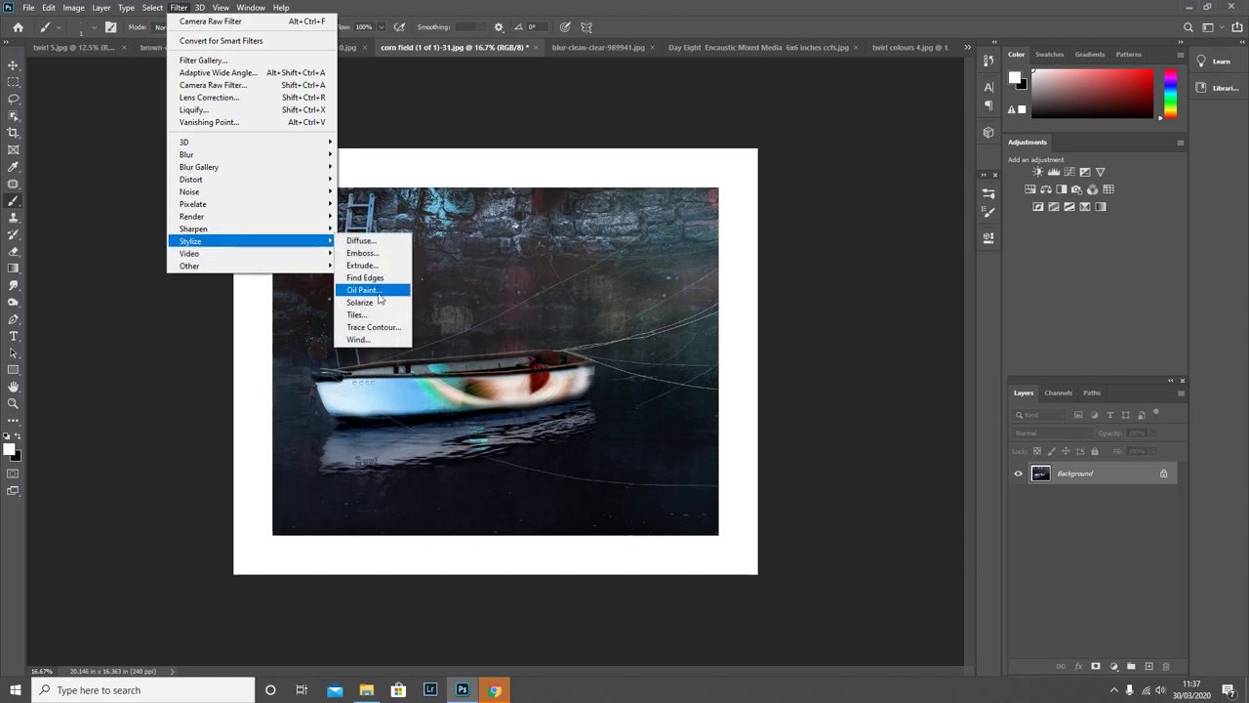
click(177, 331)
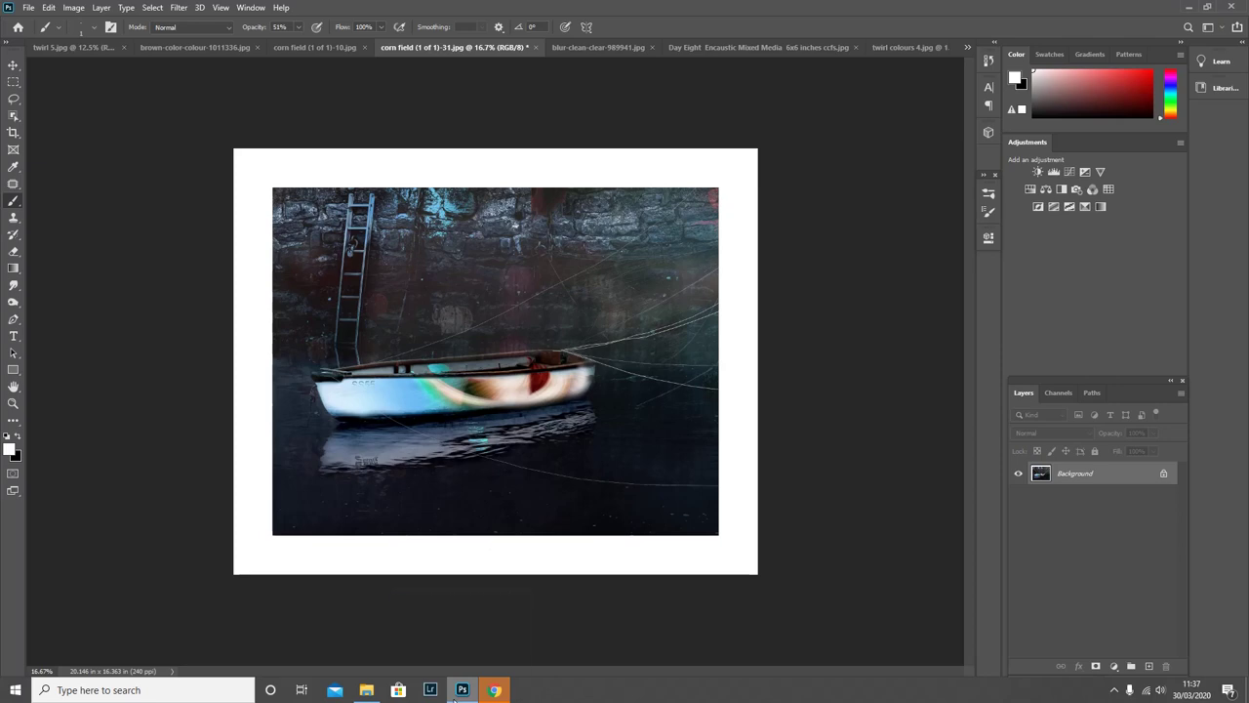
mouse_move(453, 698)
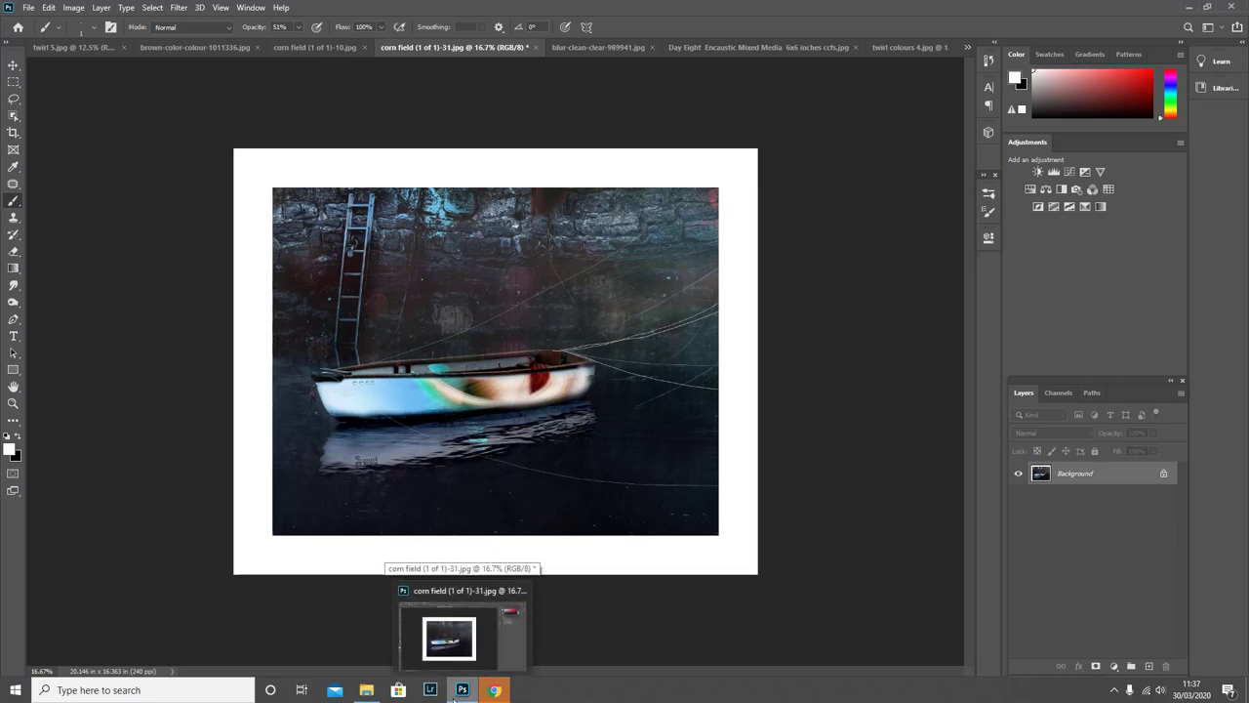